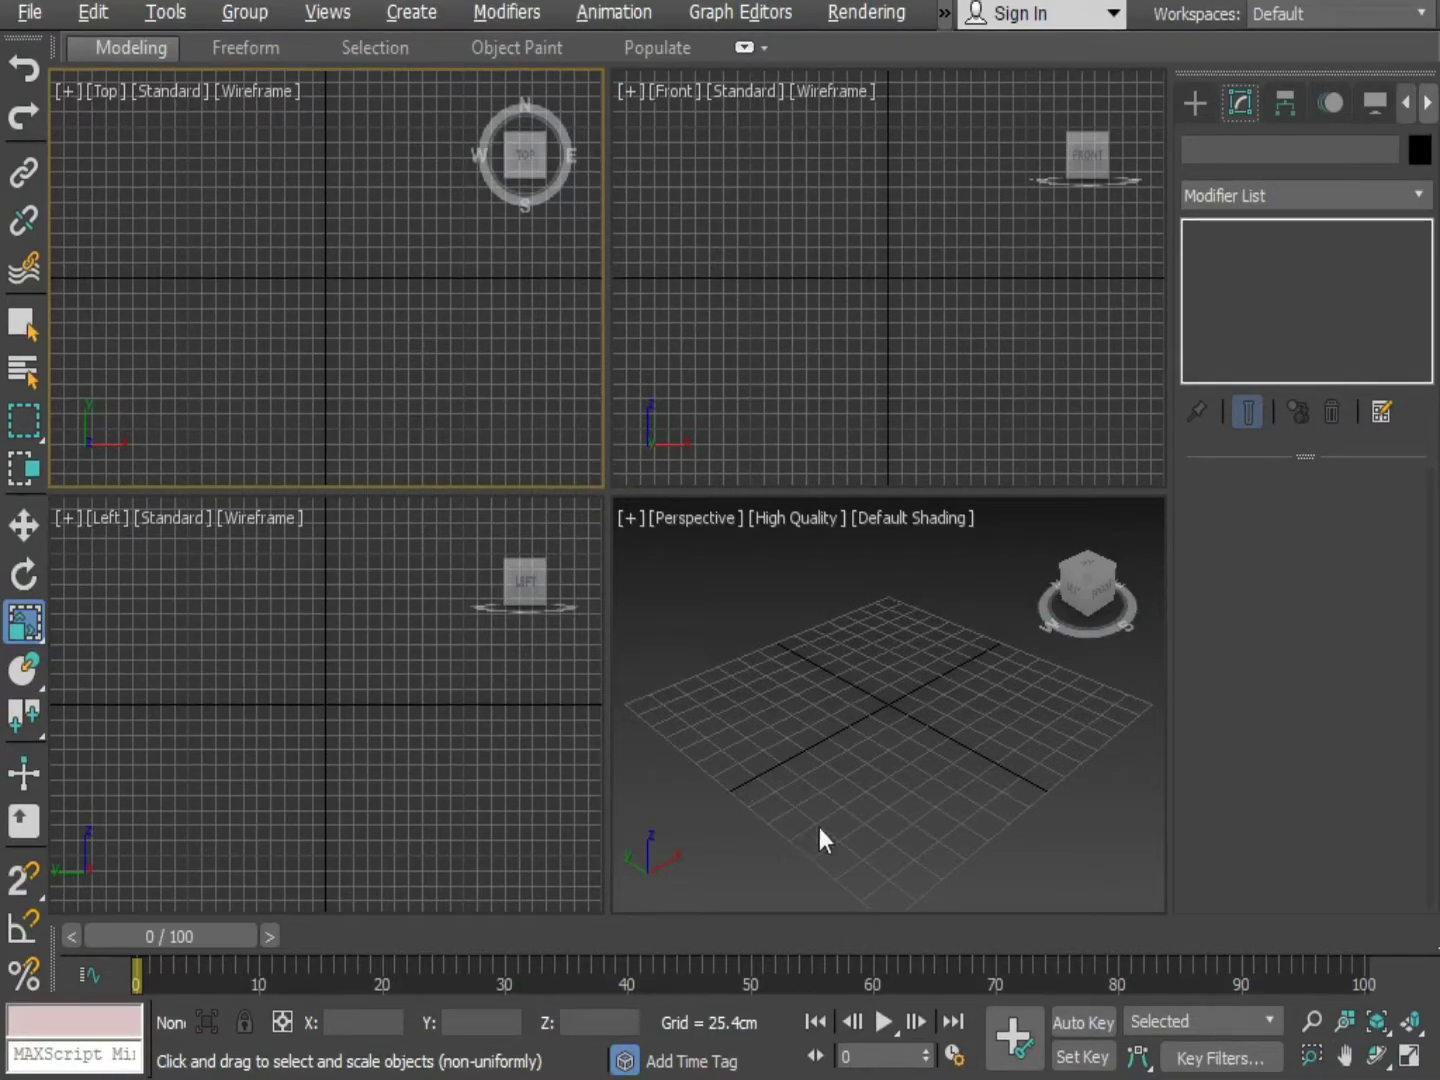
Maximize the Perspective viewport and start a Line spline with Enable In Renderer and Enable In Viewport off, checking the Corner and Bezier creation types.
left_click(1201, 103)
left_click(1250, 314)
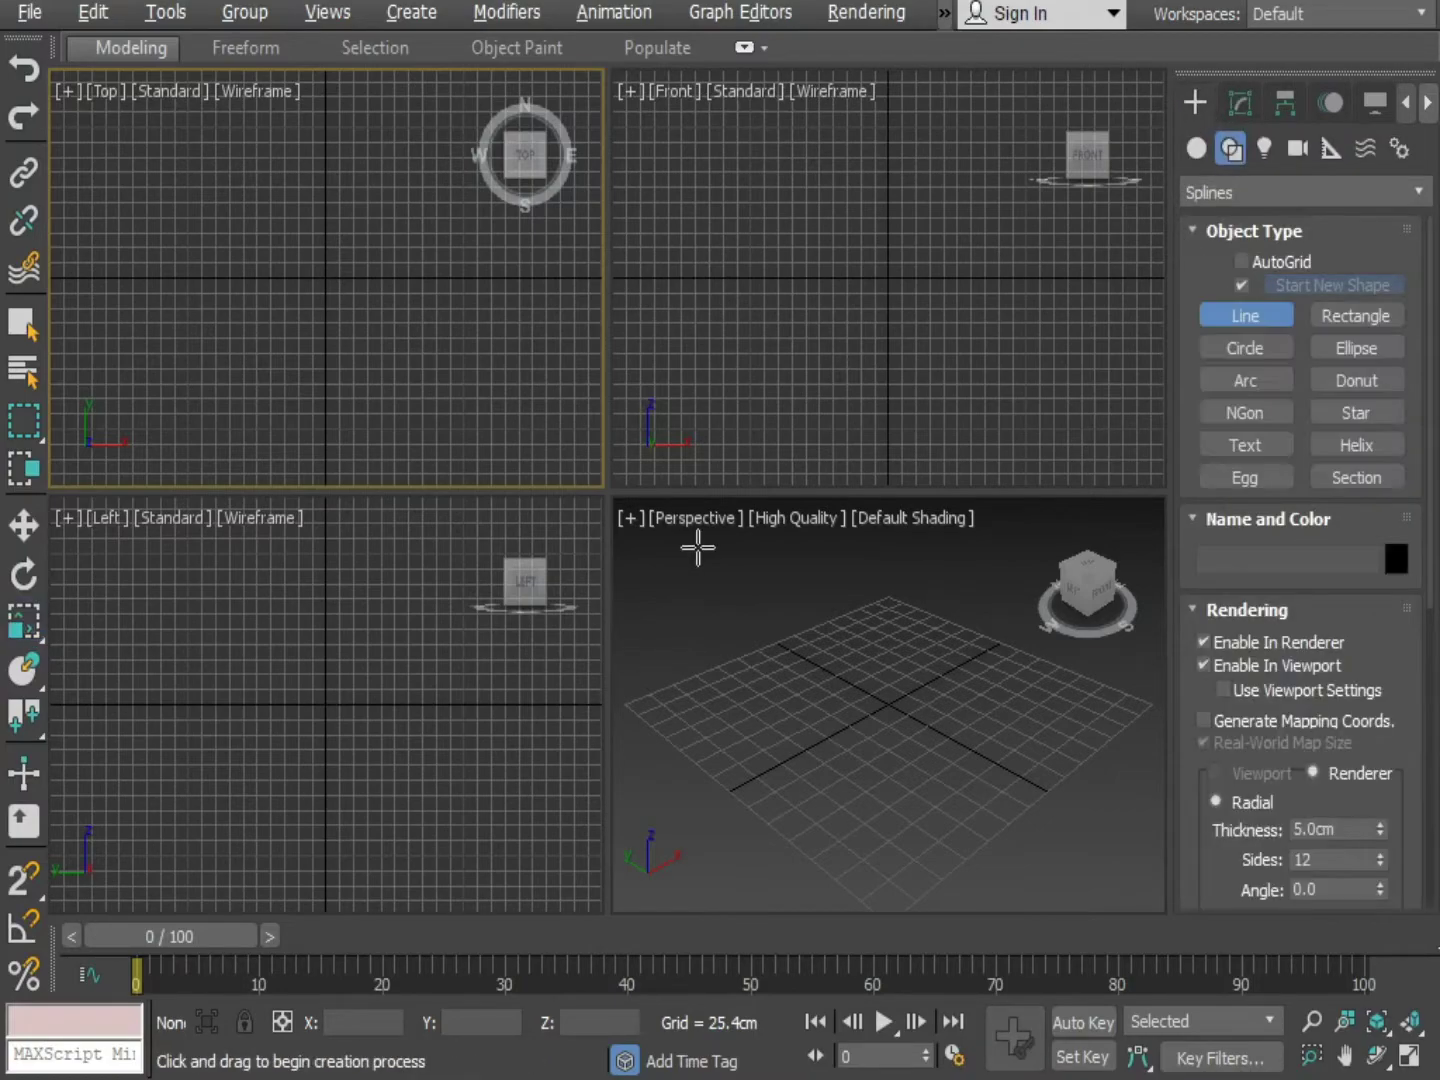
middle_click(816, 730)
key("alt+w")
middle_click_drag(816, 730, 761, 717)
scroll(790, 610, "up", 2)
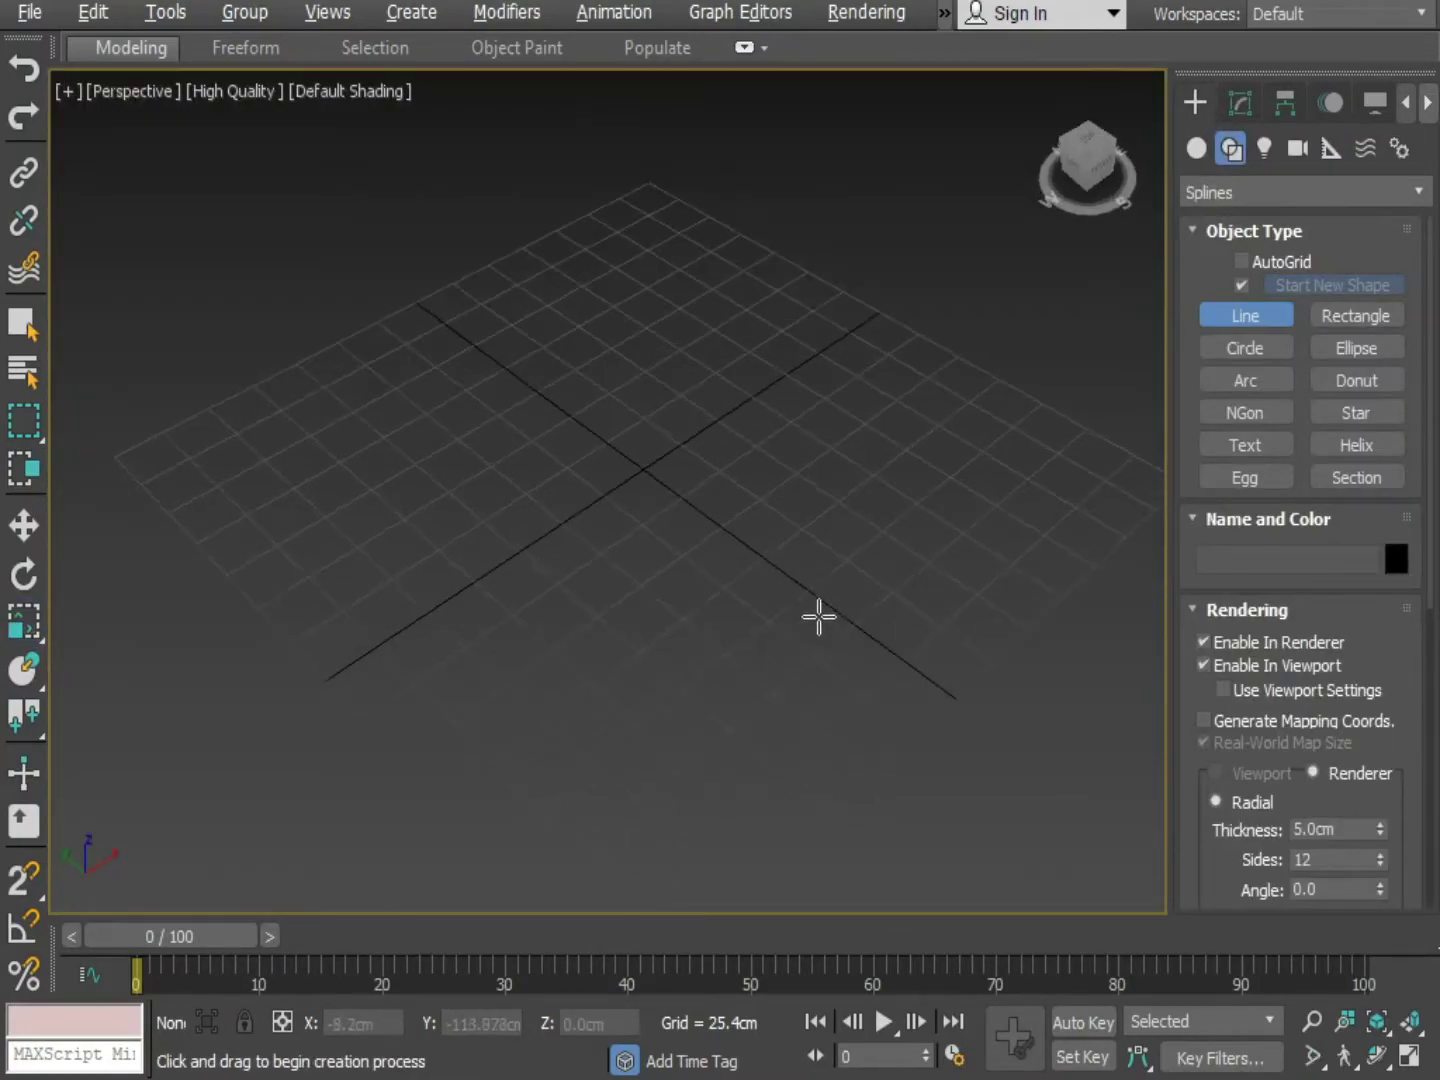
key("r")
left_click(1246, 315)
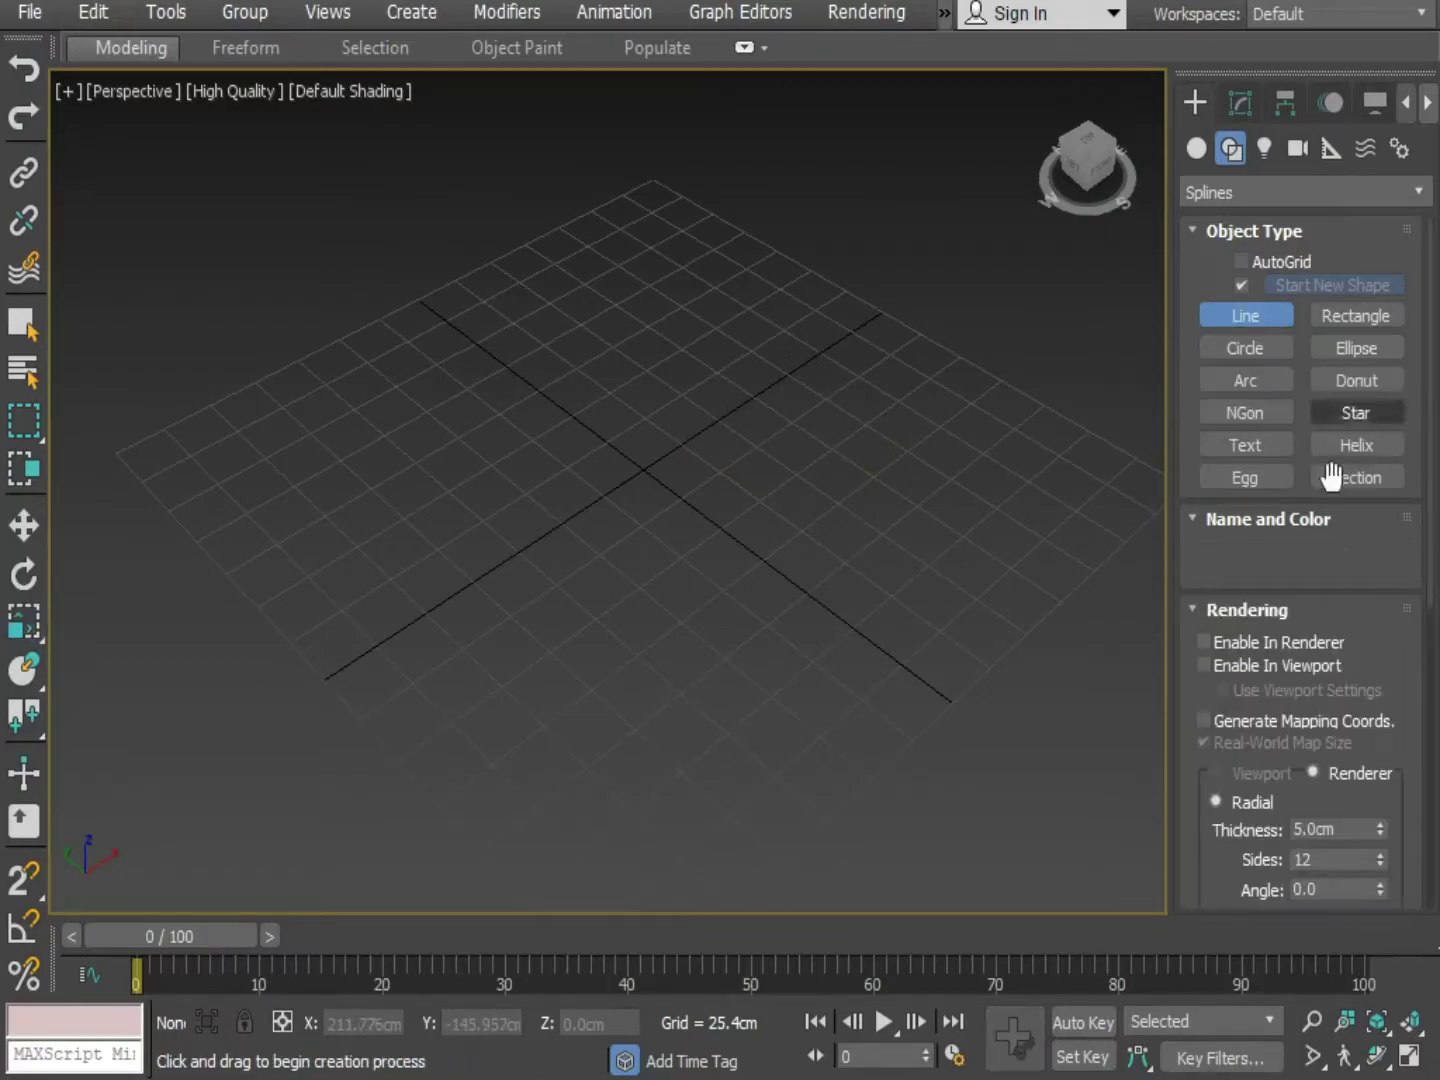
scroll(1315, 700, "down", 2)
scroll(1315, 699, "down", 2)
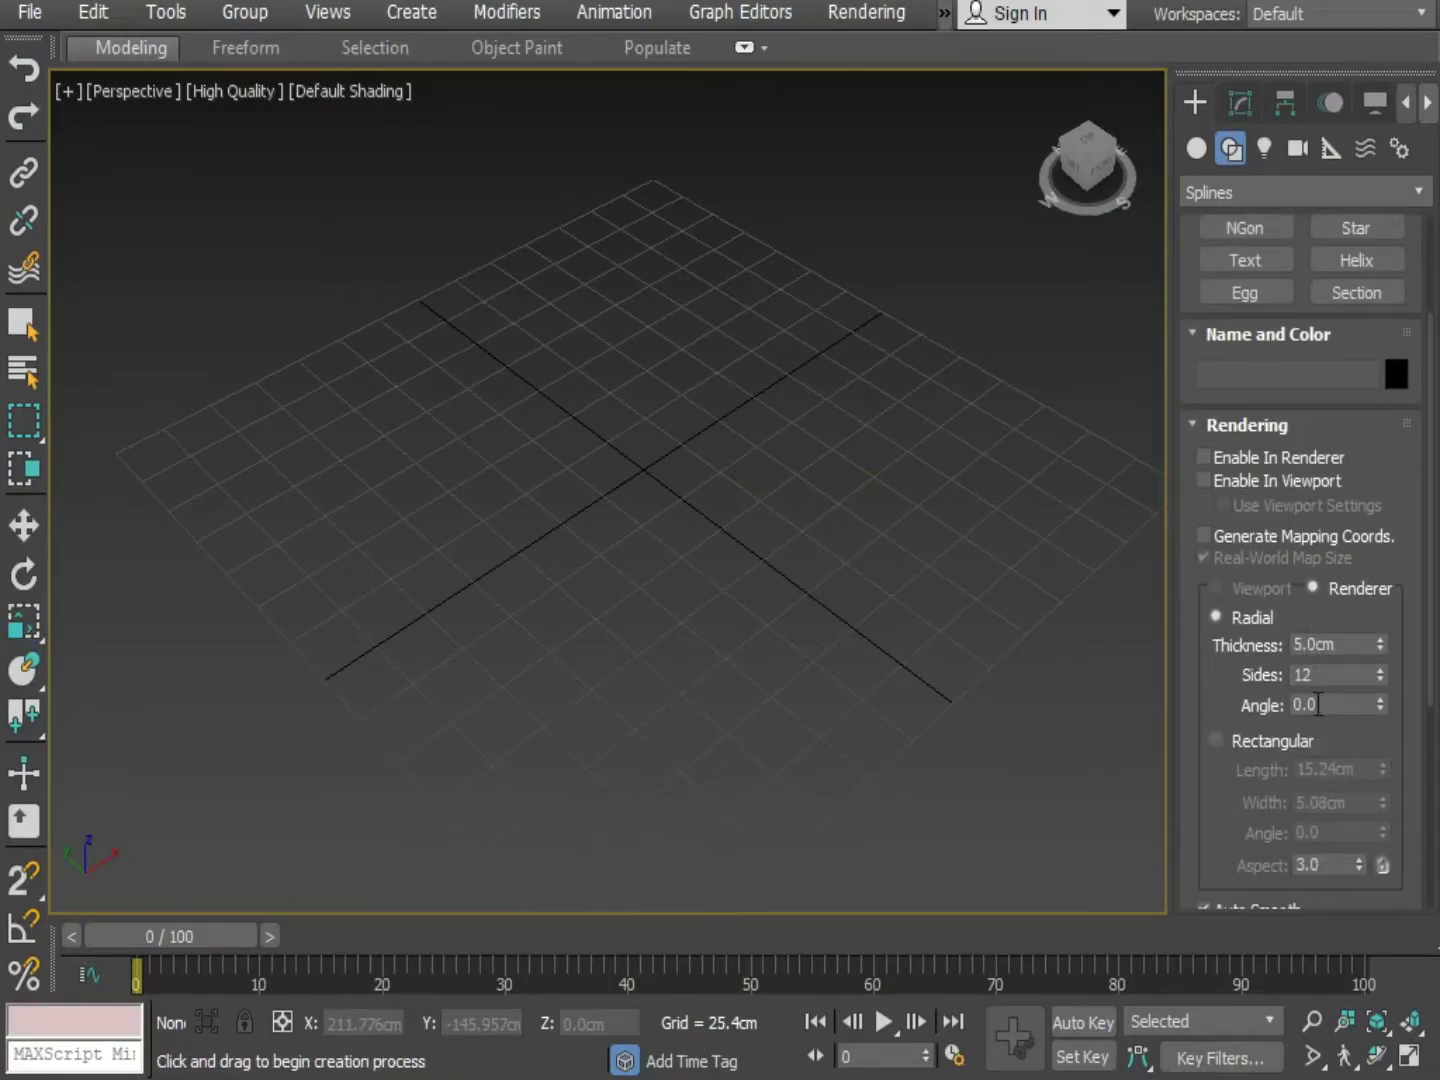
scroll(1300, 616, "down", 2)
scroll(1320, 700, "down", 2)
scroll(1291, 730, "down", 3)
scroll(1239, 755, "down", 1)
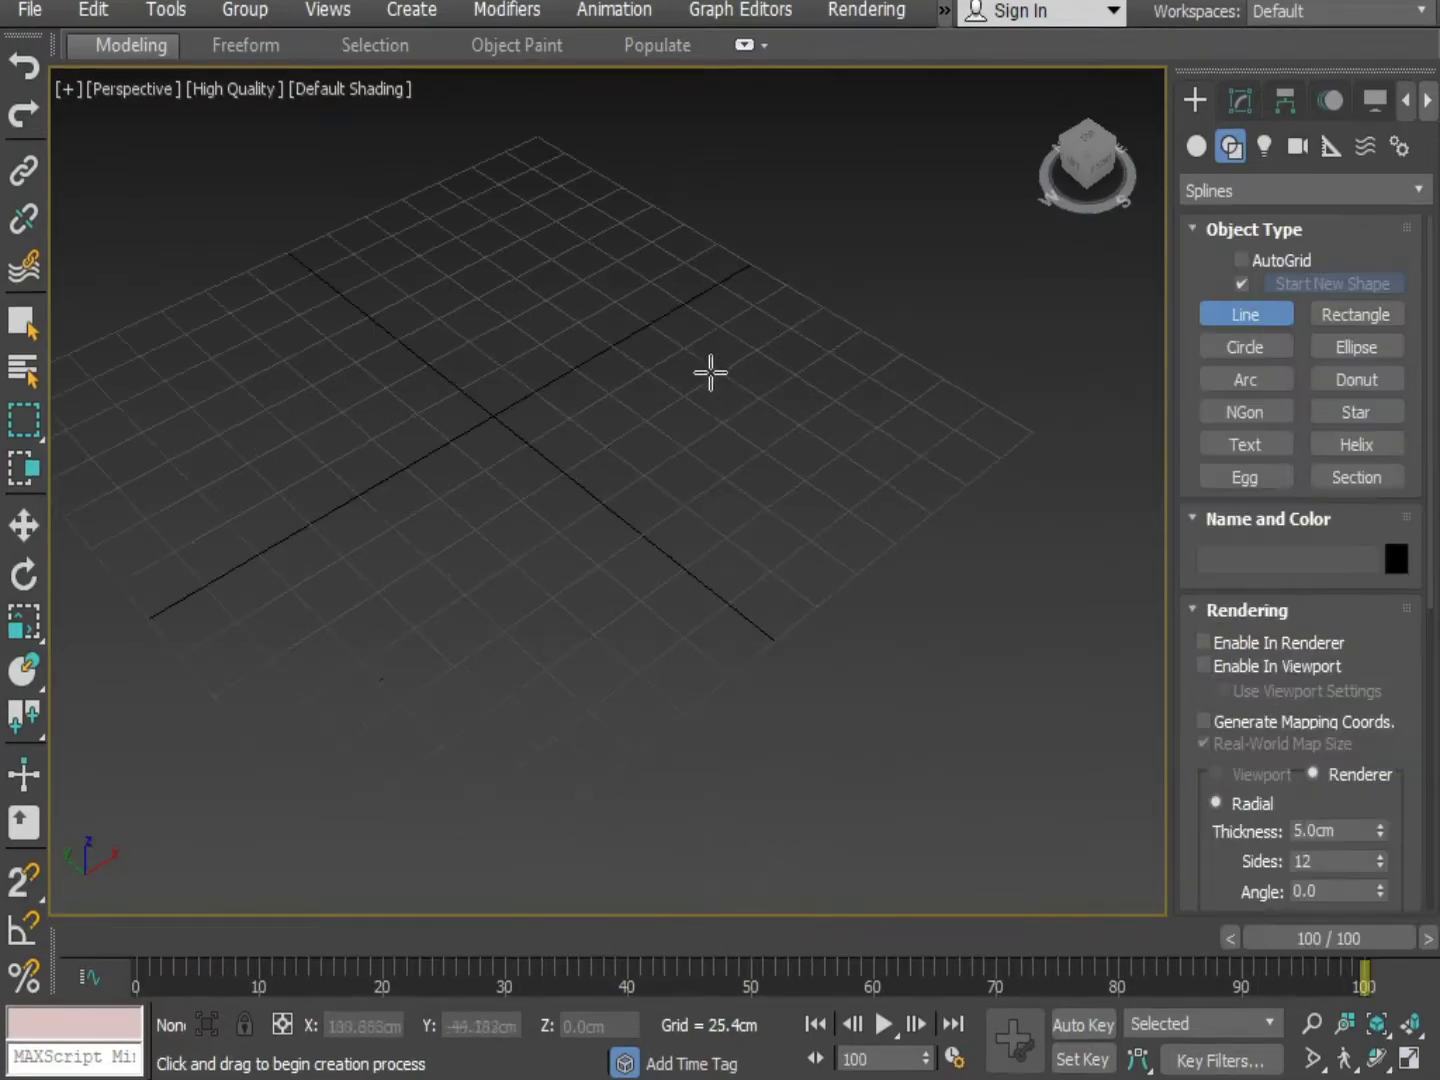
Sketch the first loop of a curved line freehand on the ground grid, placing points clockwise from the grid's right side.
left_click(734, 340)
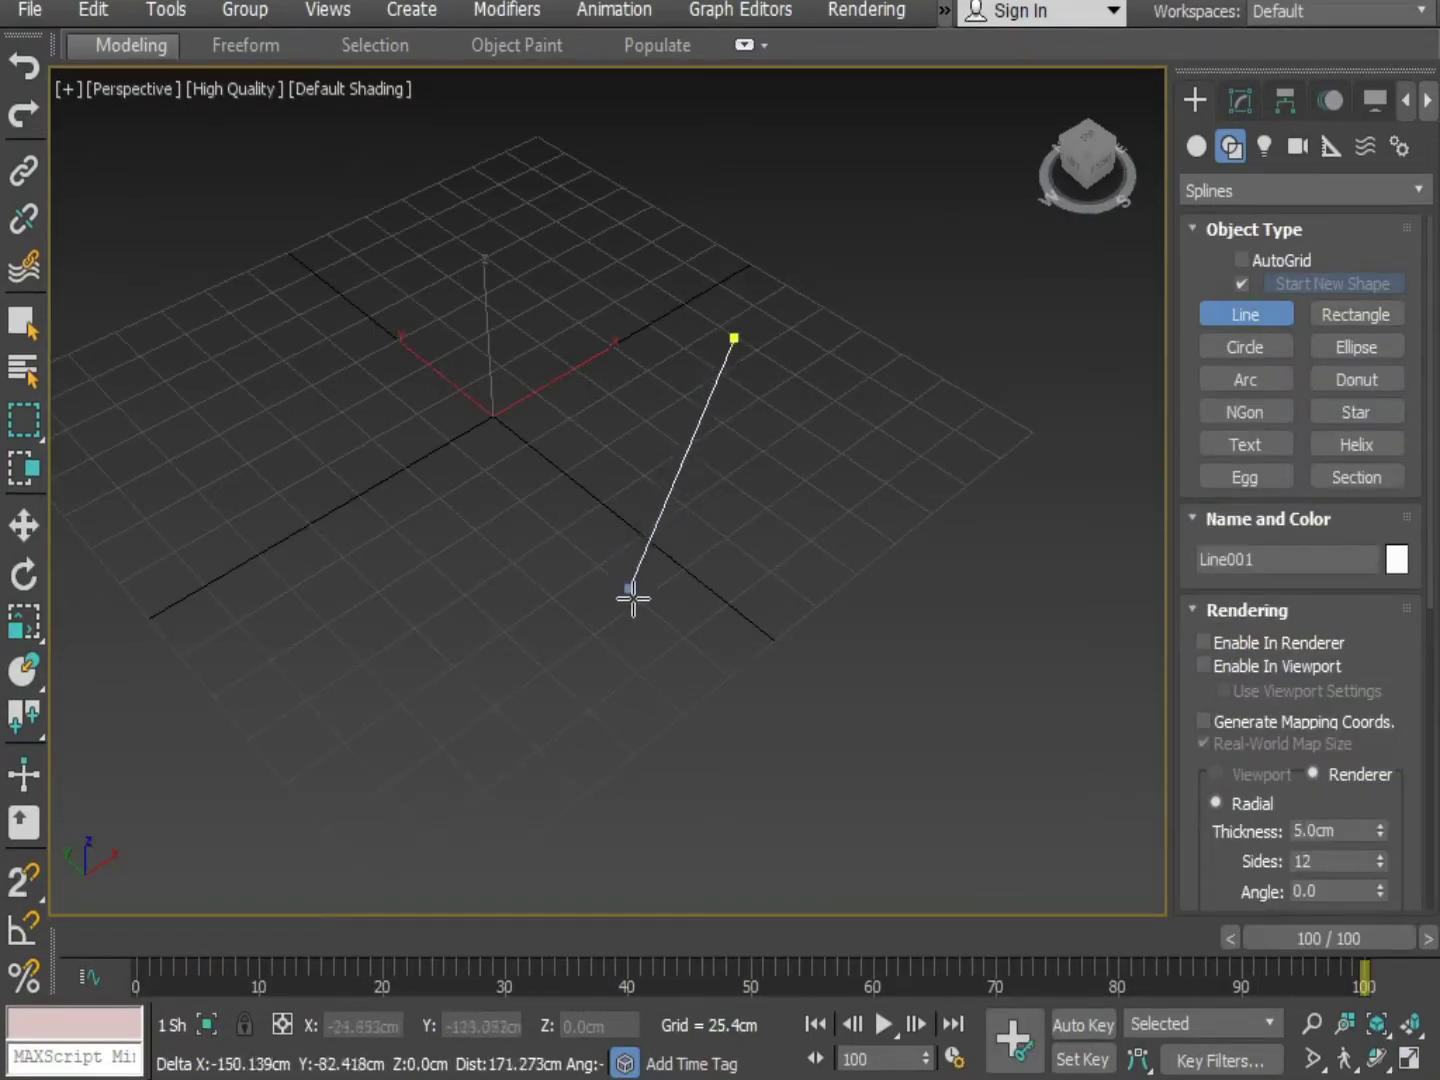
left_click_drag(652, 608, 620, 649)
left_click_drag(459, 712, 411, 704)
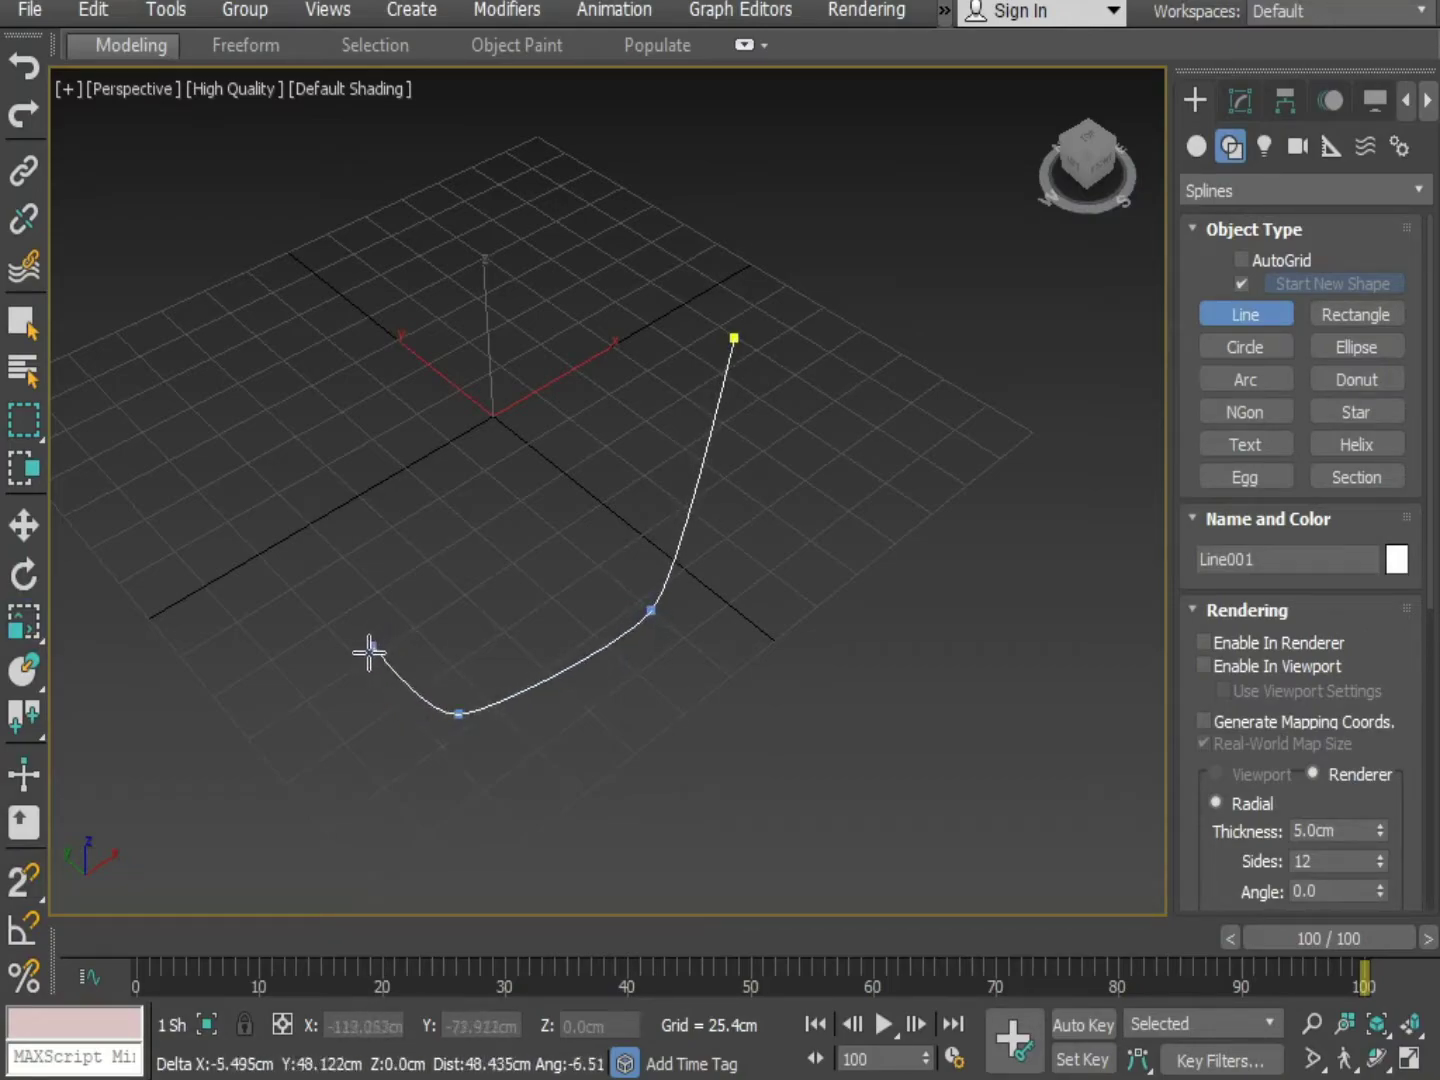
left_click_drag(400, 498, 438, 416)
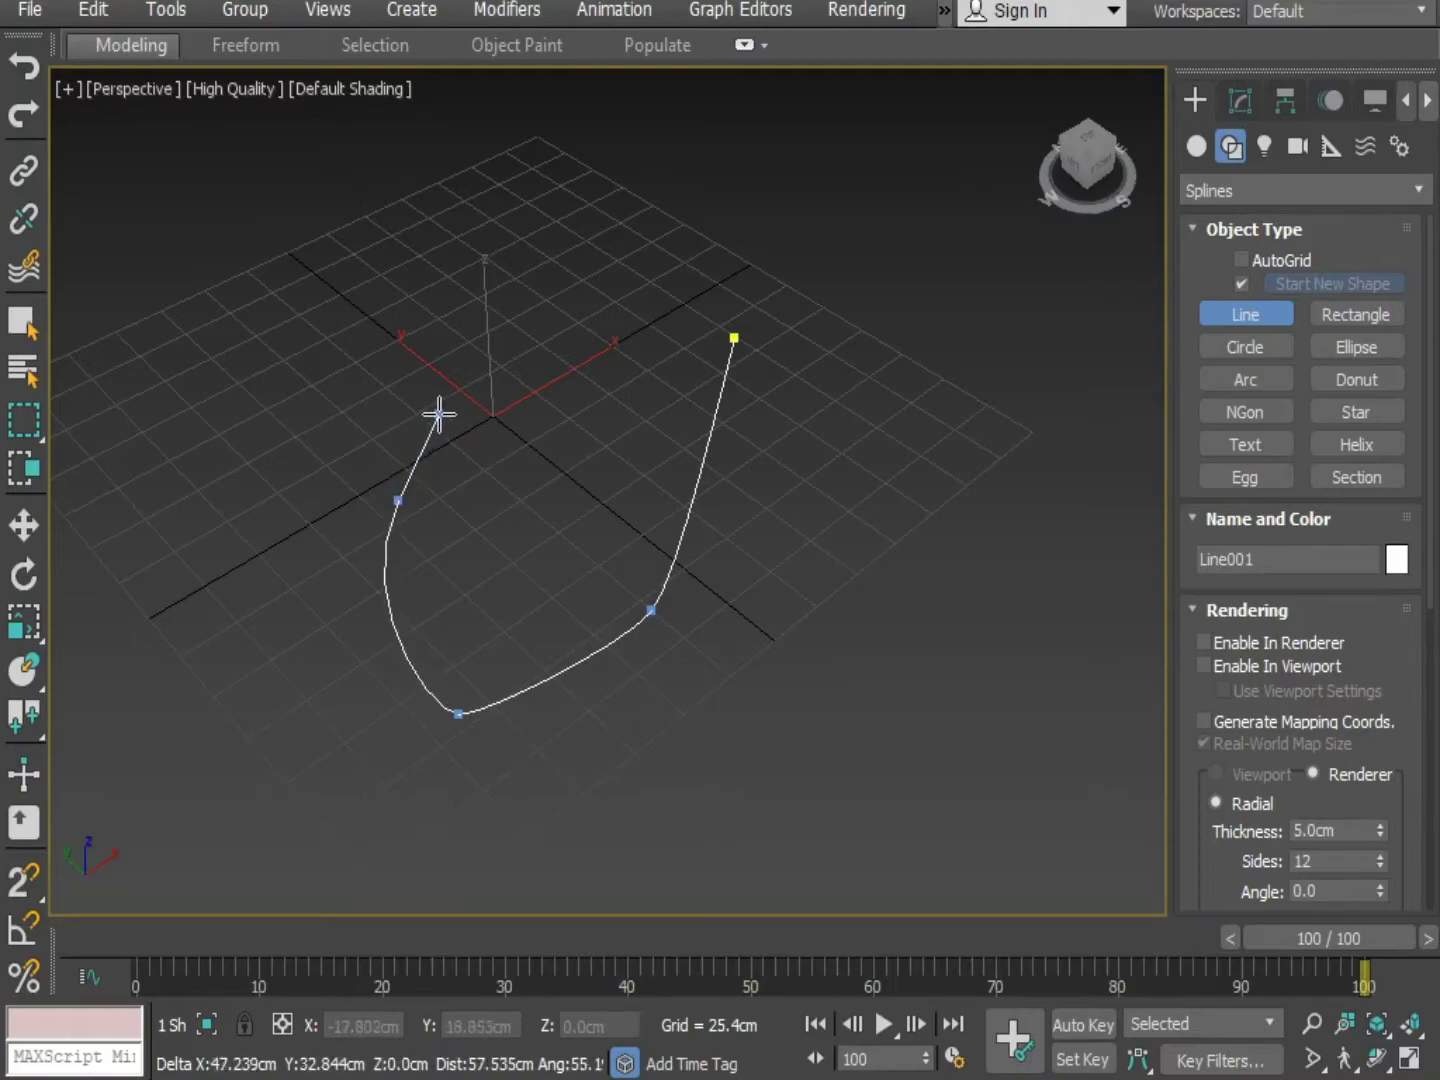
left_click_drag(608, 361, 613, 359)
left_click(605, 360)
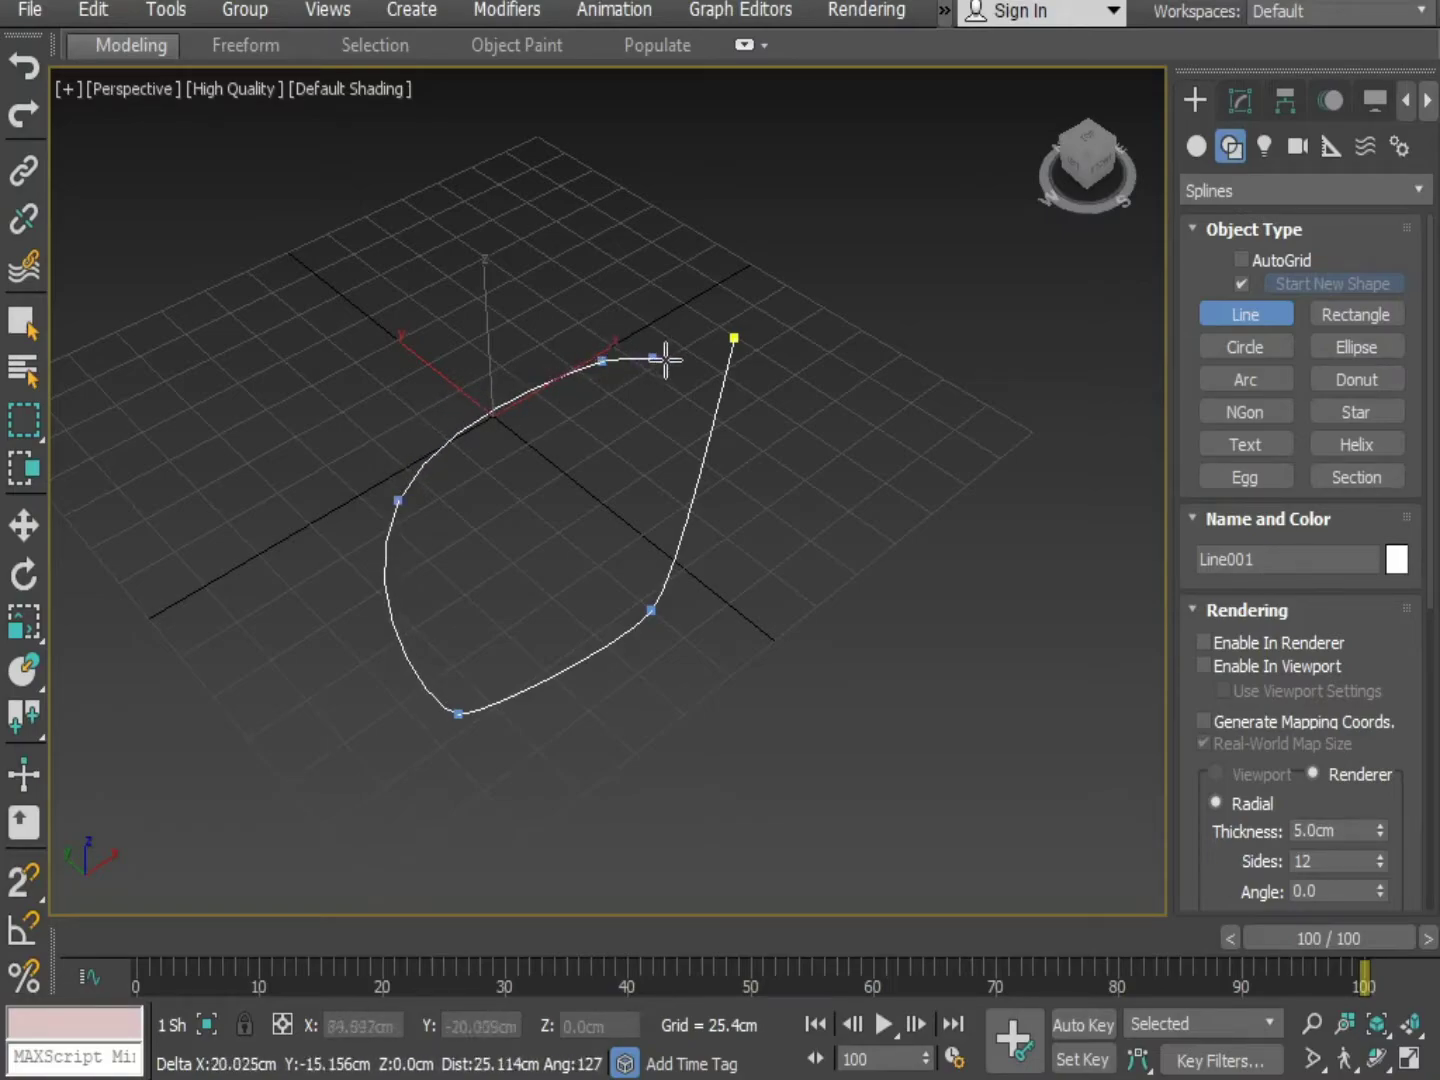
left_click(787, 406)
Continue the line through a second, overlapping clockwise loop and finish it with a loose tail past the front of the first loop.
left_click(745, 662)
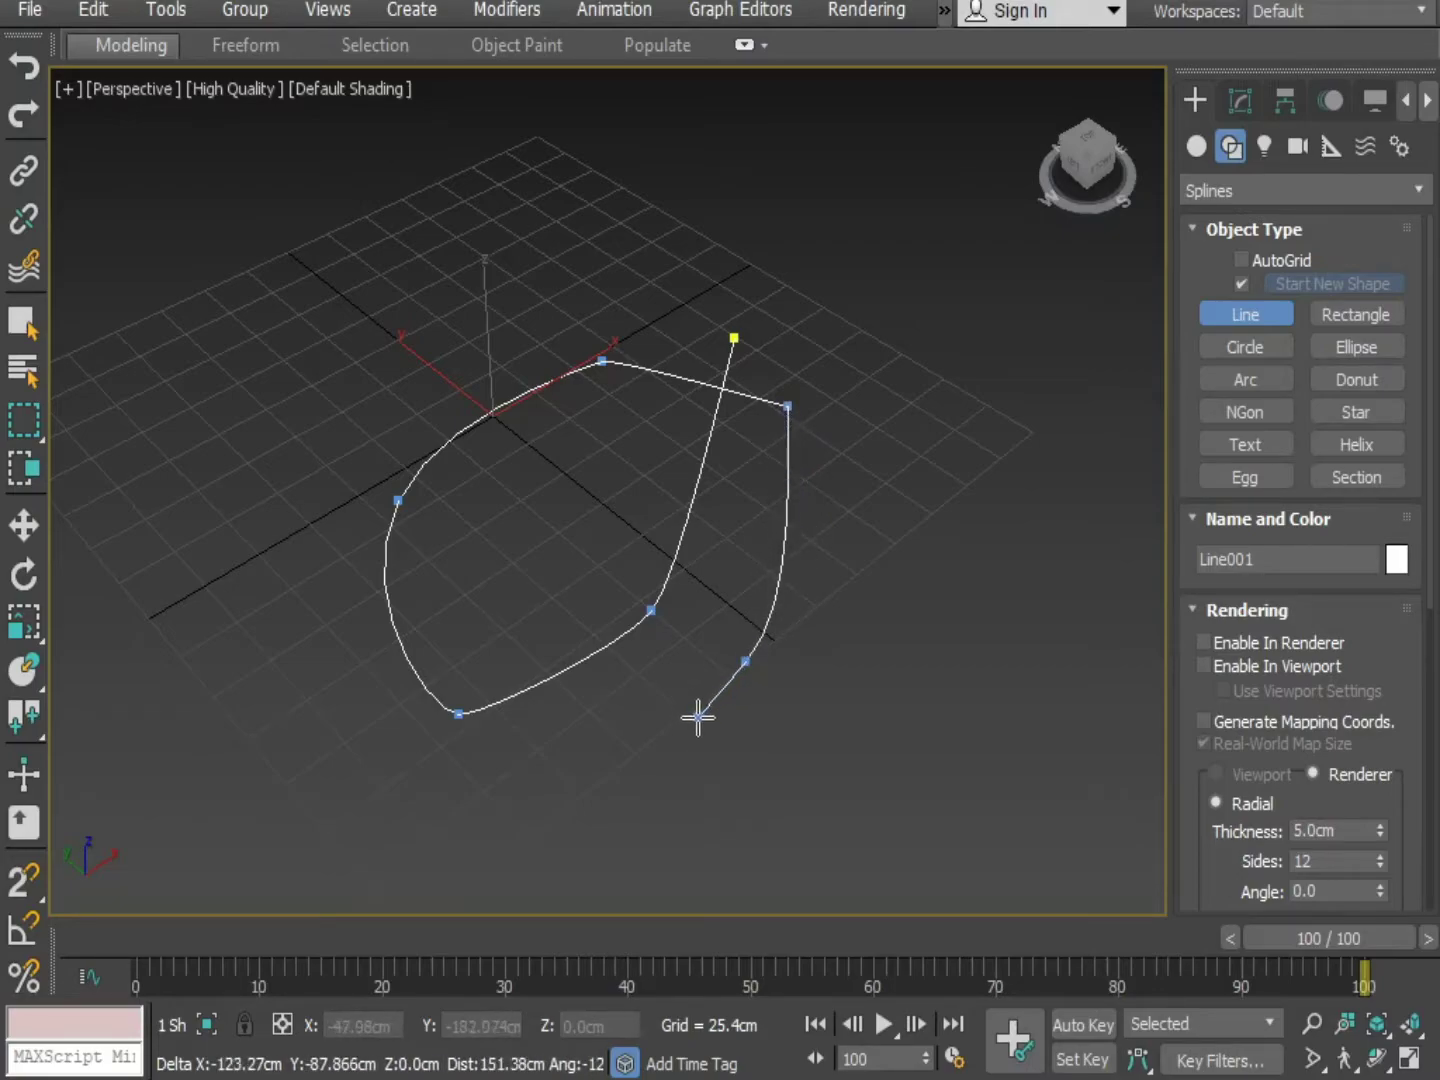
left_click(577, 770)
left_click(451, 746)
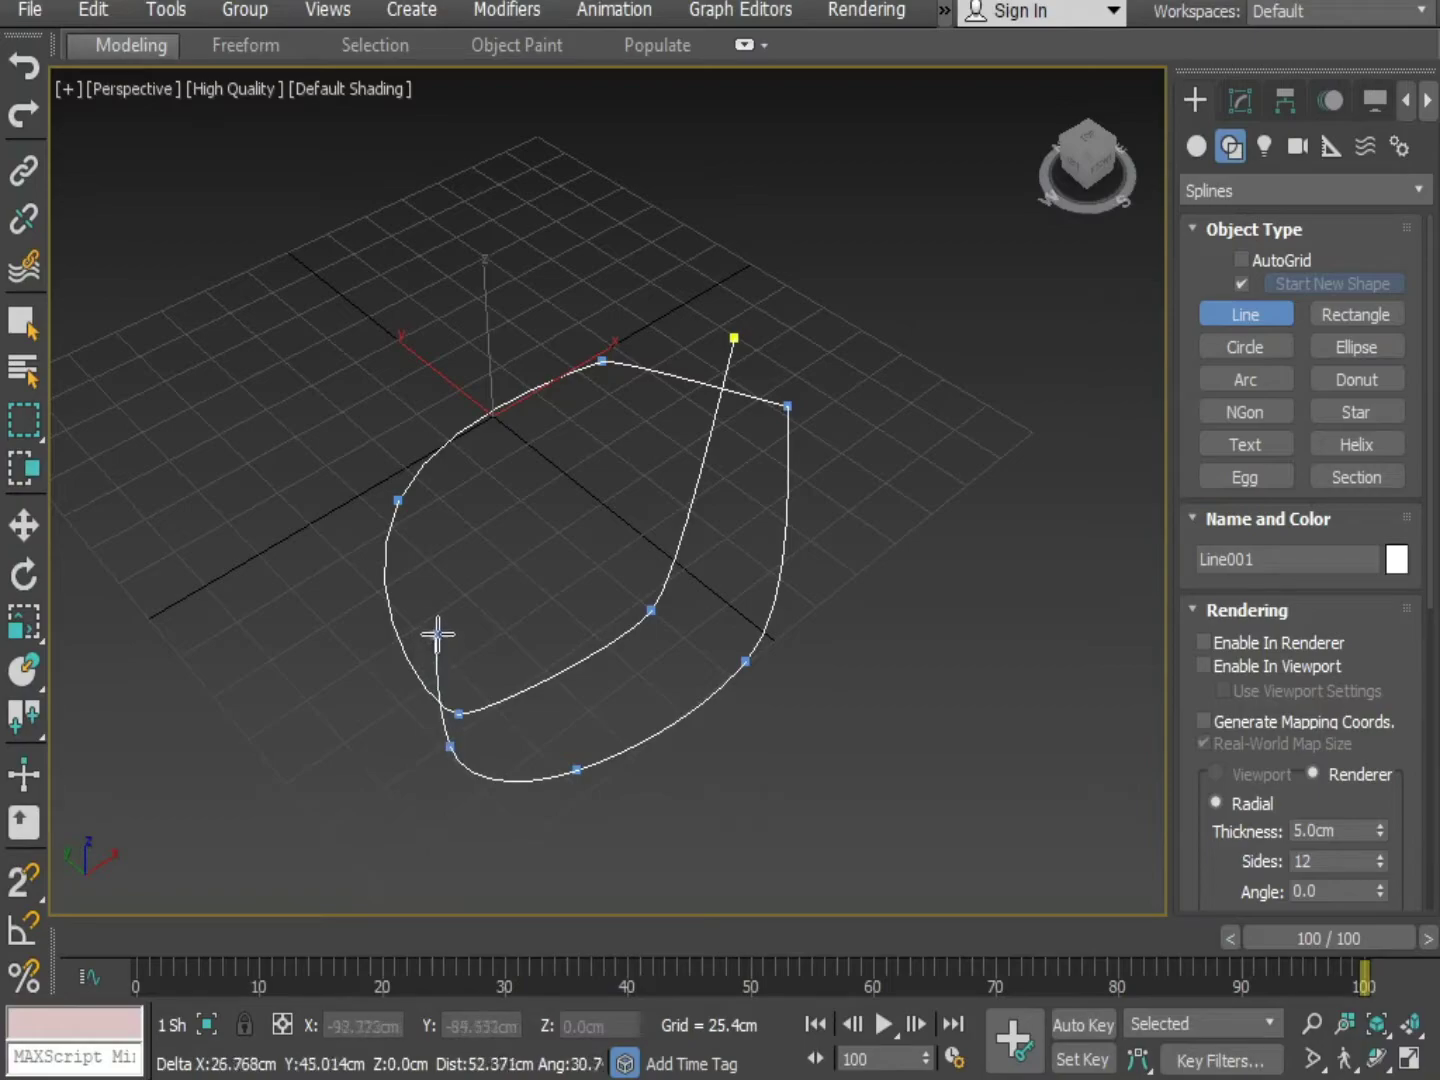
left_click(508, 457)
left_click(548, 427)
left_click(711, 364)
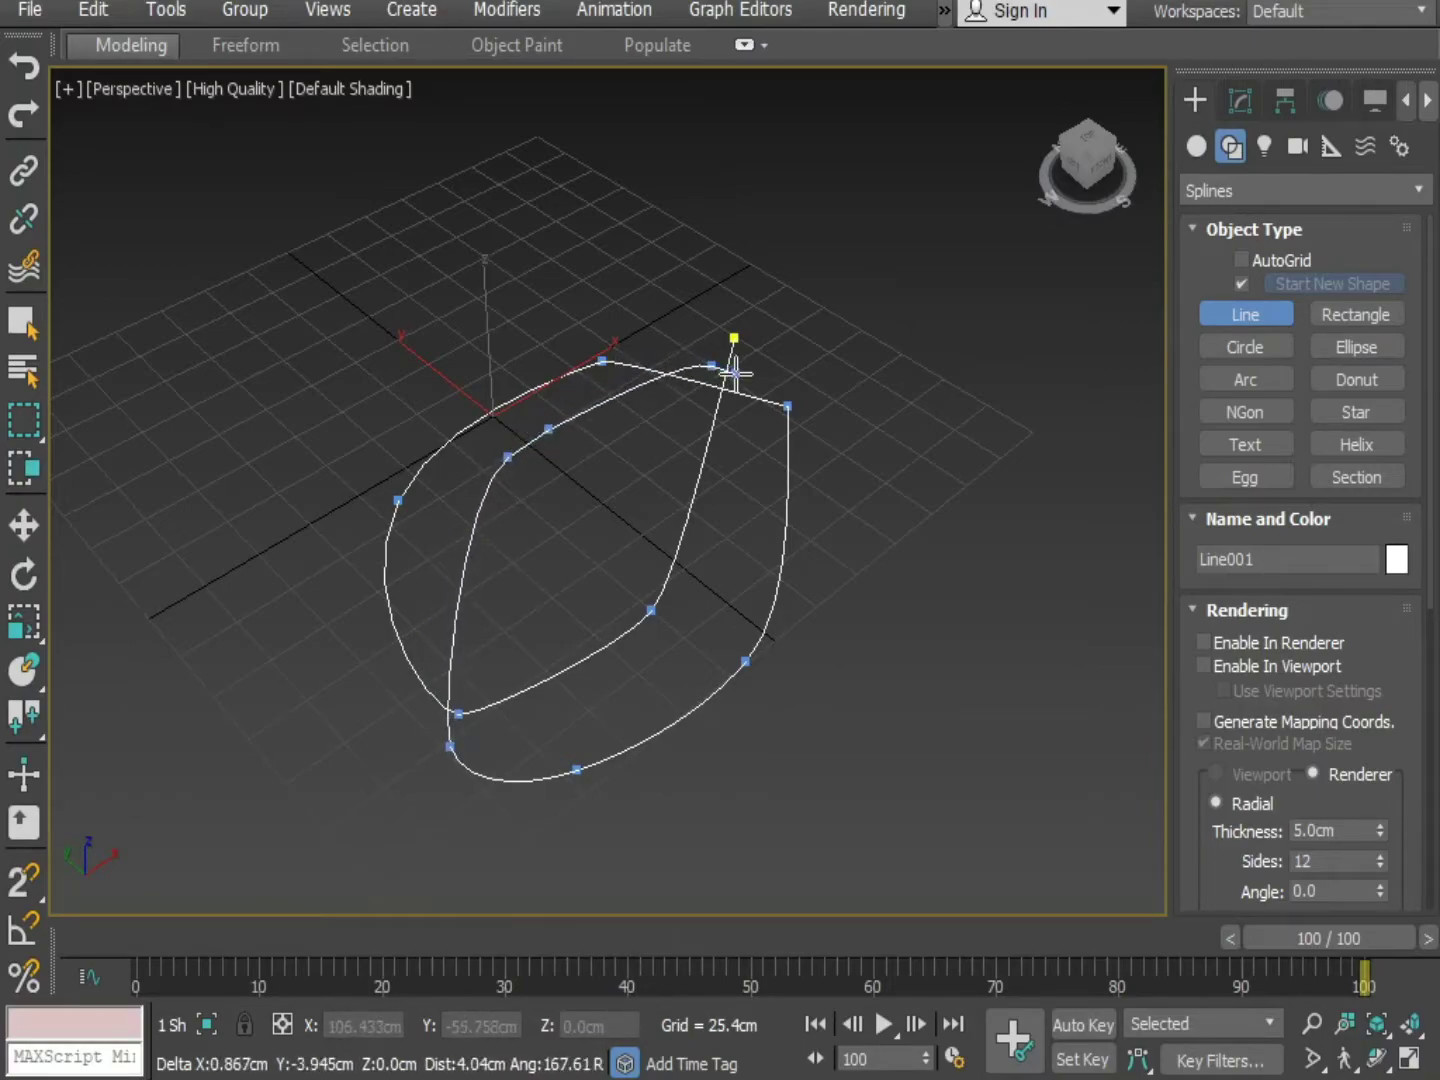
left_click(767, 470)
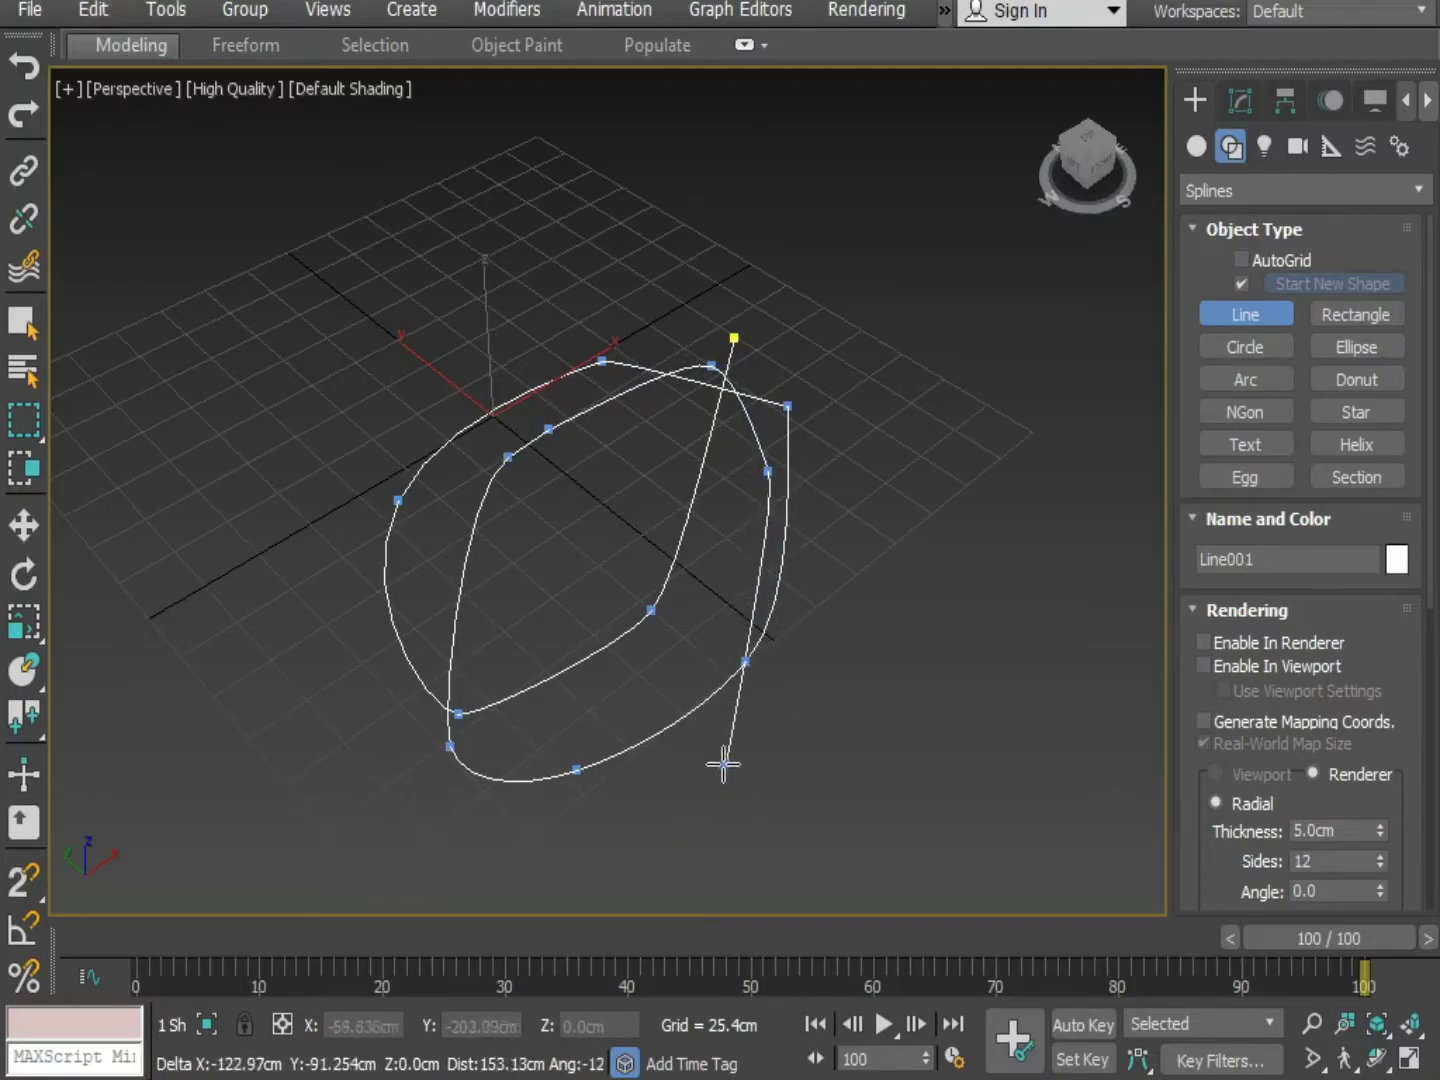
left_click(652, 838)
right_click(705, 861)
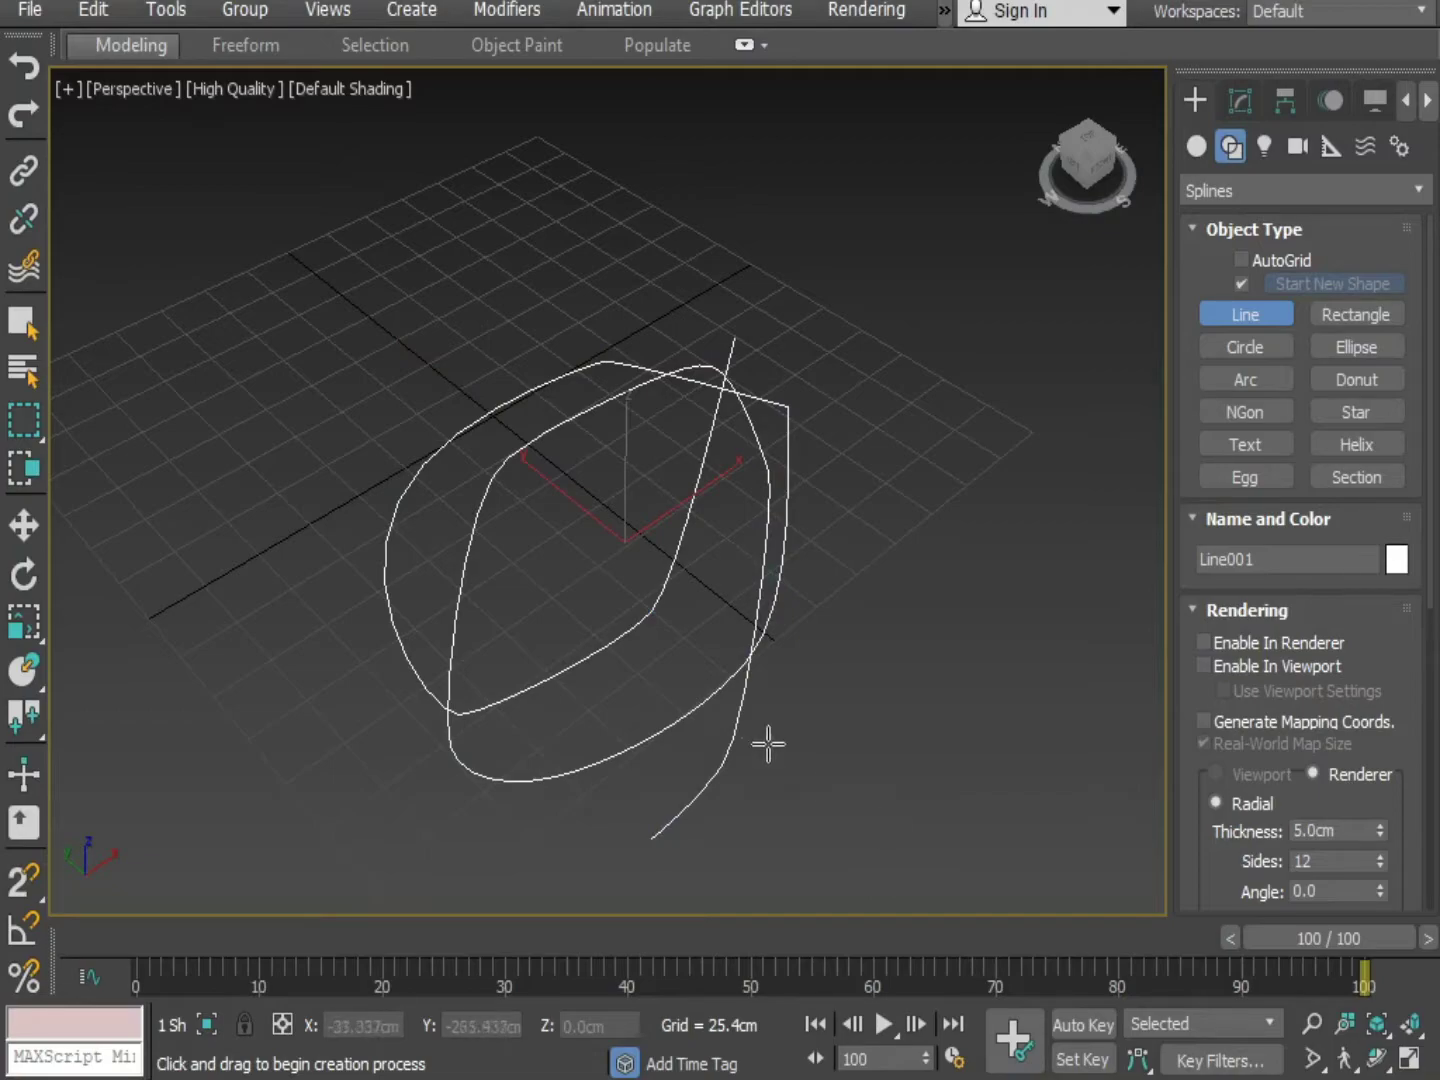
Enter Vertex editing on the line and stretch the lower tangent handle of the second loop's right-hand vertex.
middle_click_drag(797, 768, 774, 683)
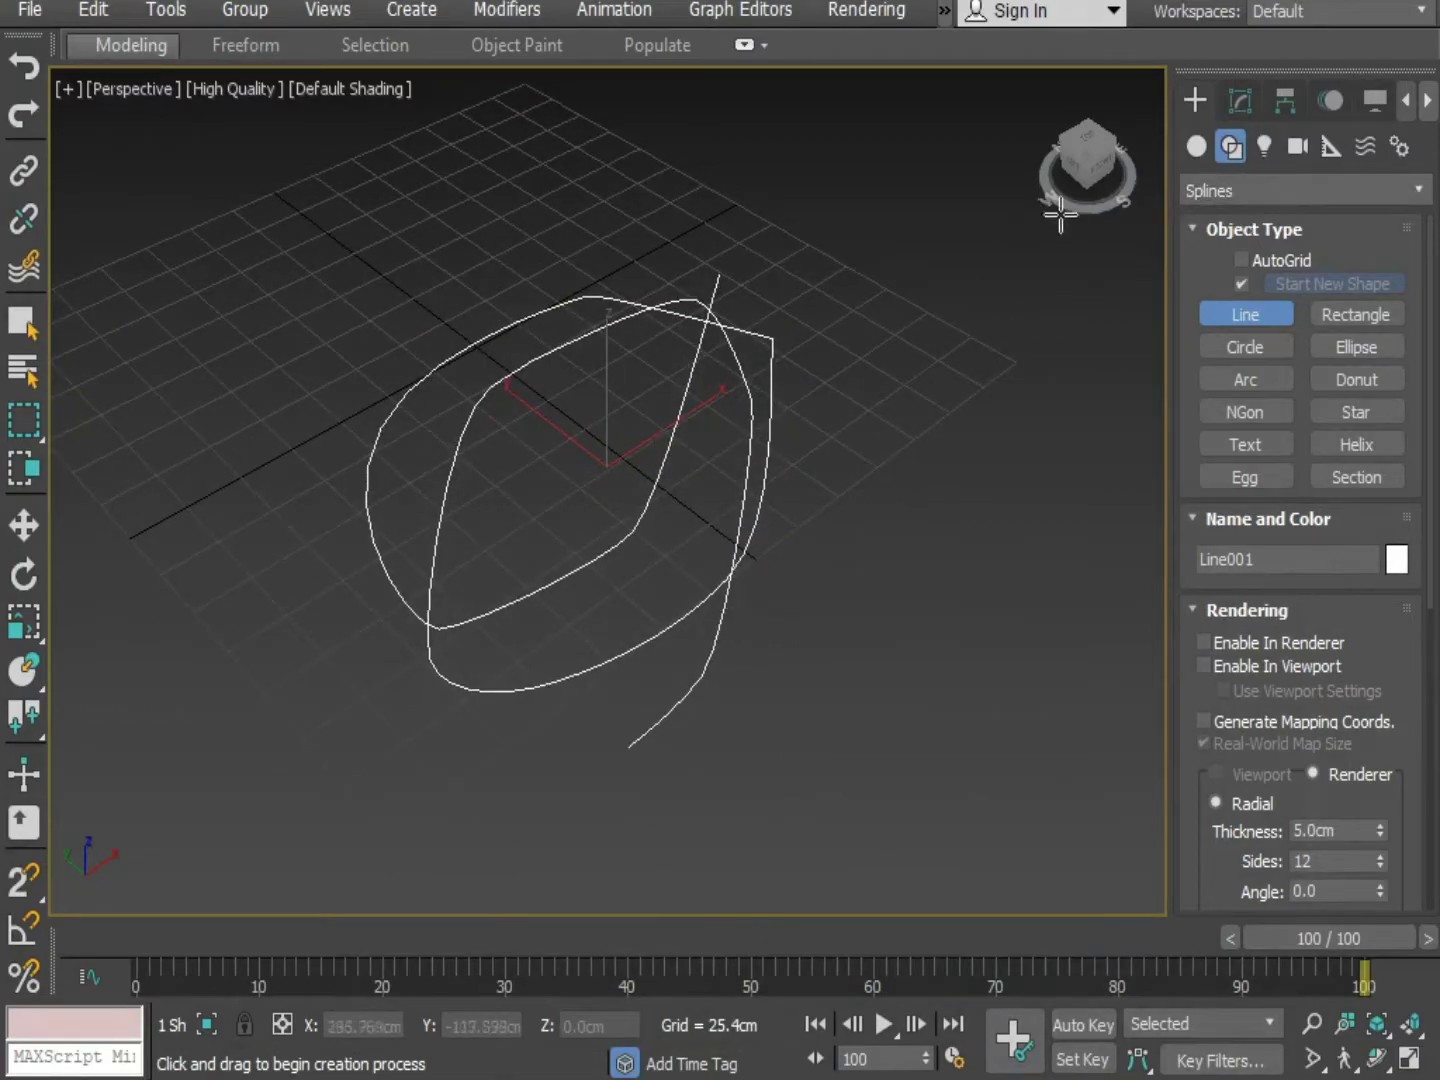
left_click(1246, 96)
left_click(1198, 231)
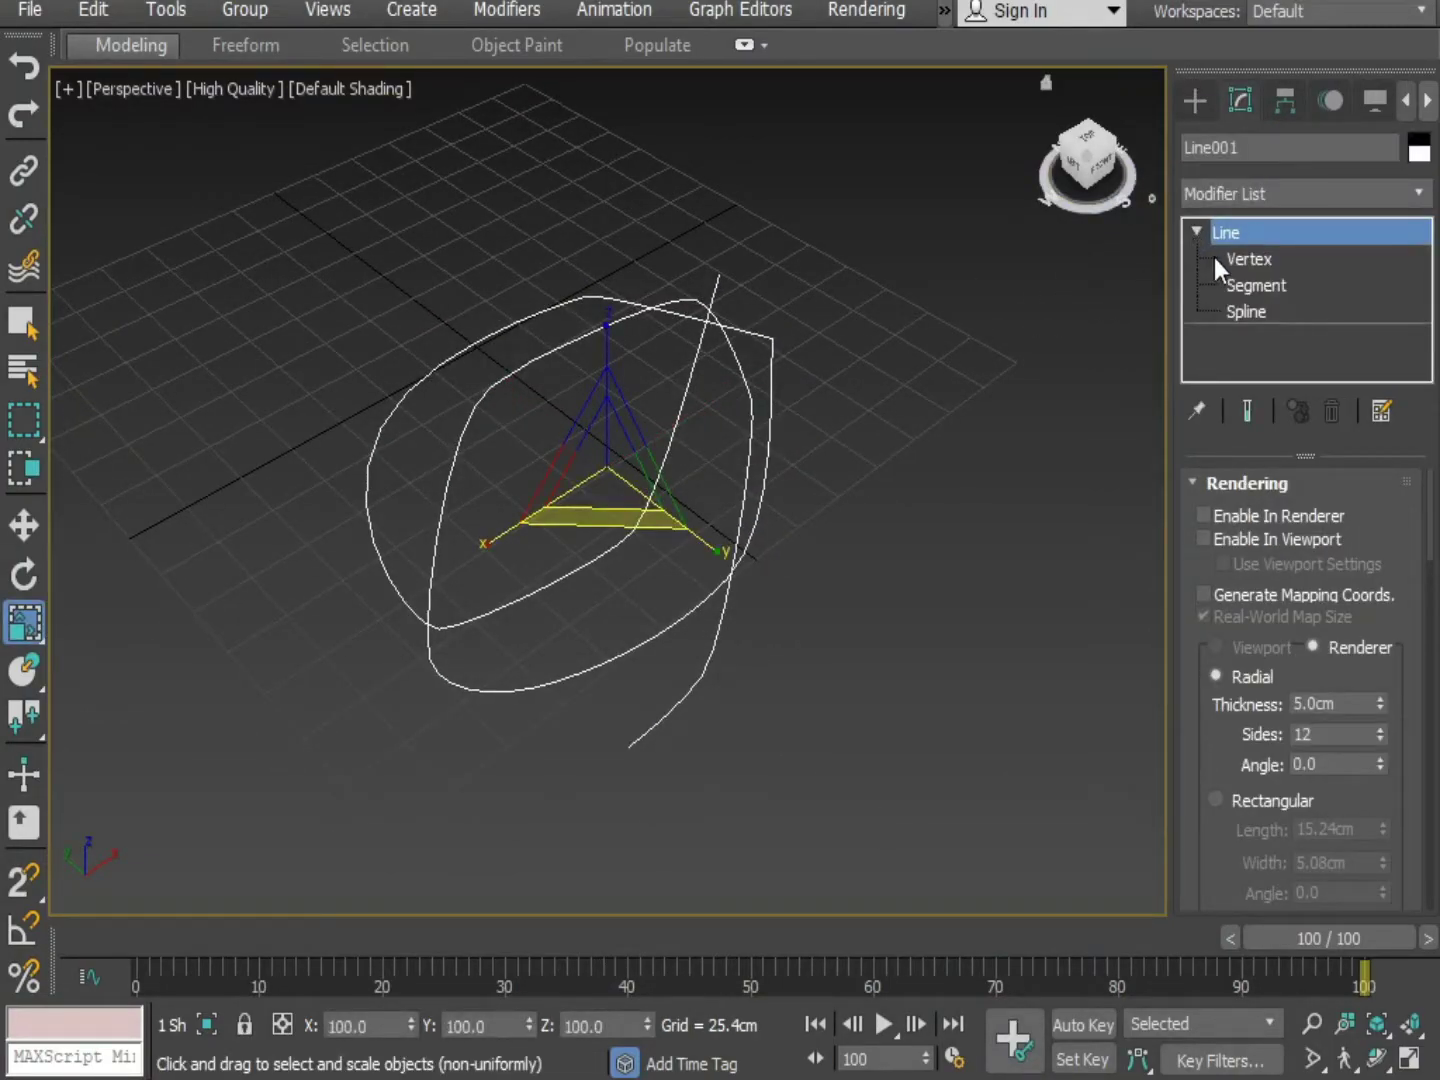
left_click(1209, 259)
left_click(752, 401)
key("e")
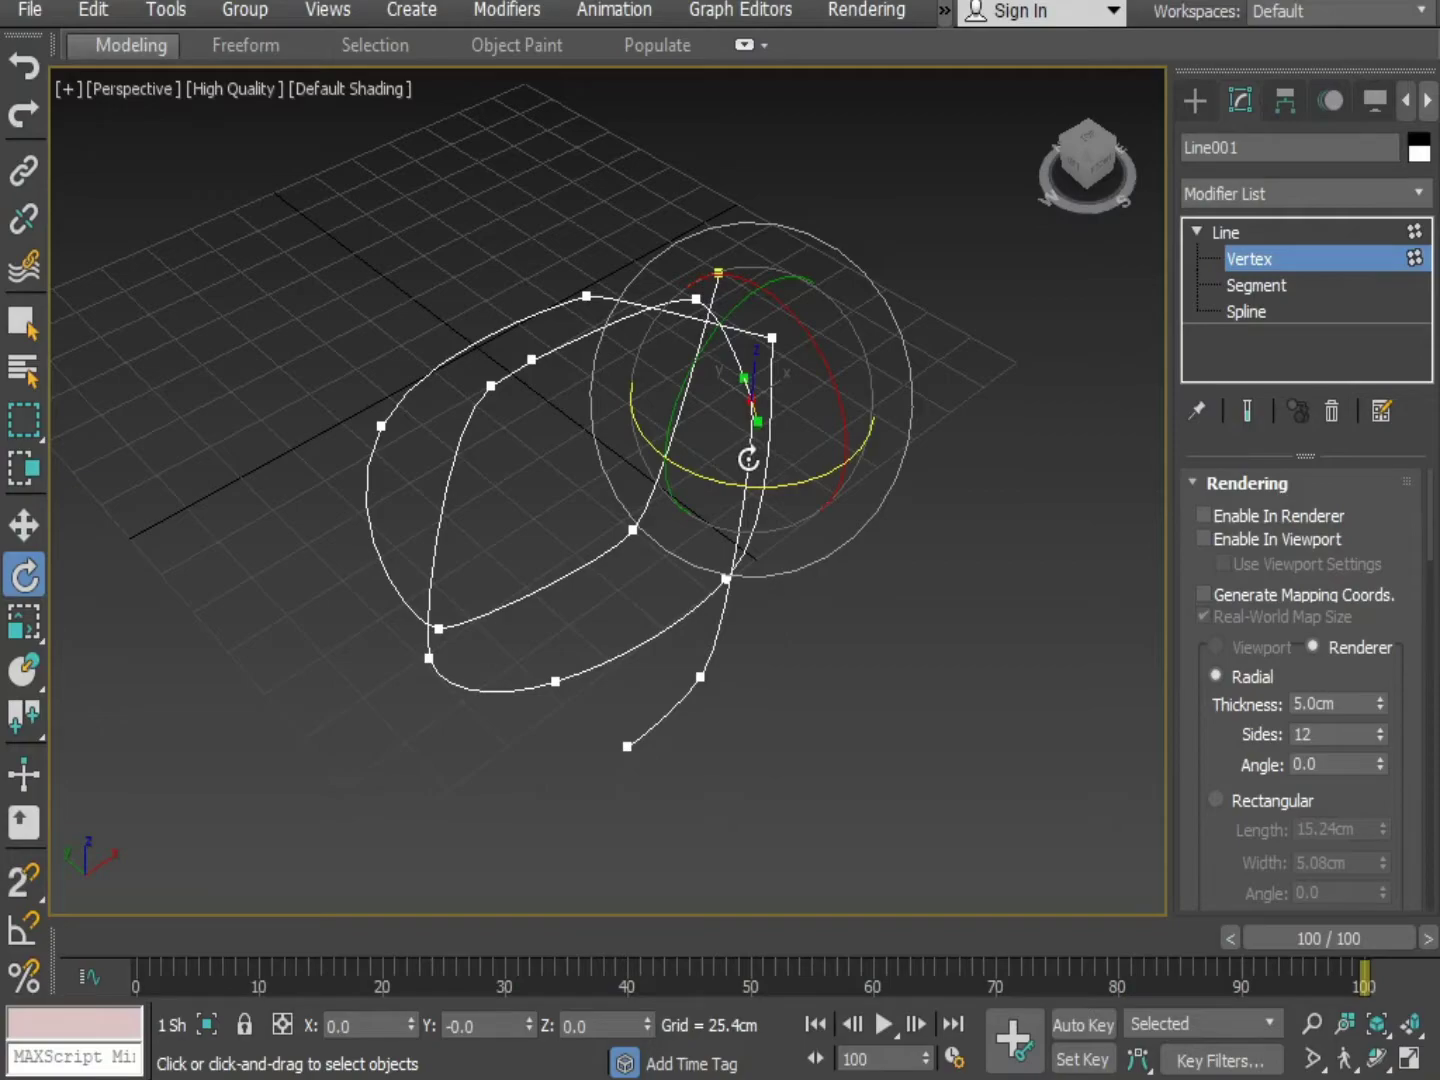
key("w")
left_click_drag(756, 419, 760, 450)
Convert the upper-right and top vertices of the outer curve to Smooth.
left_click(768, 340)
right_click(762, 337)
left_click(713, 183)
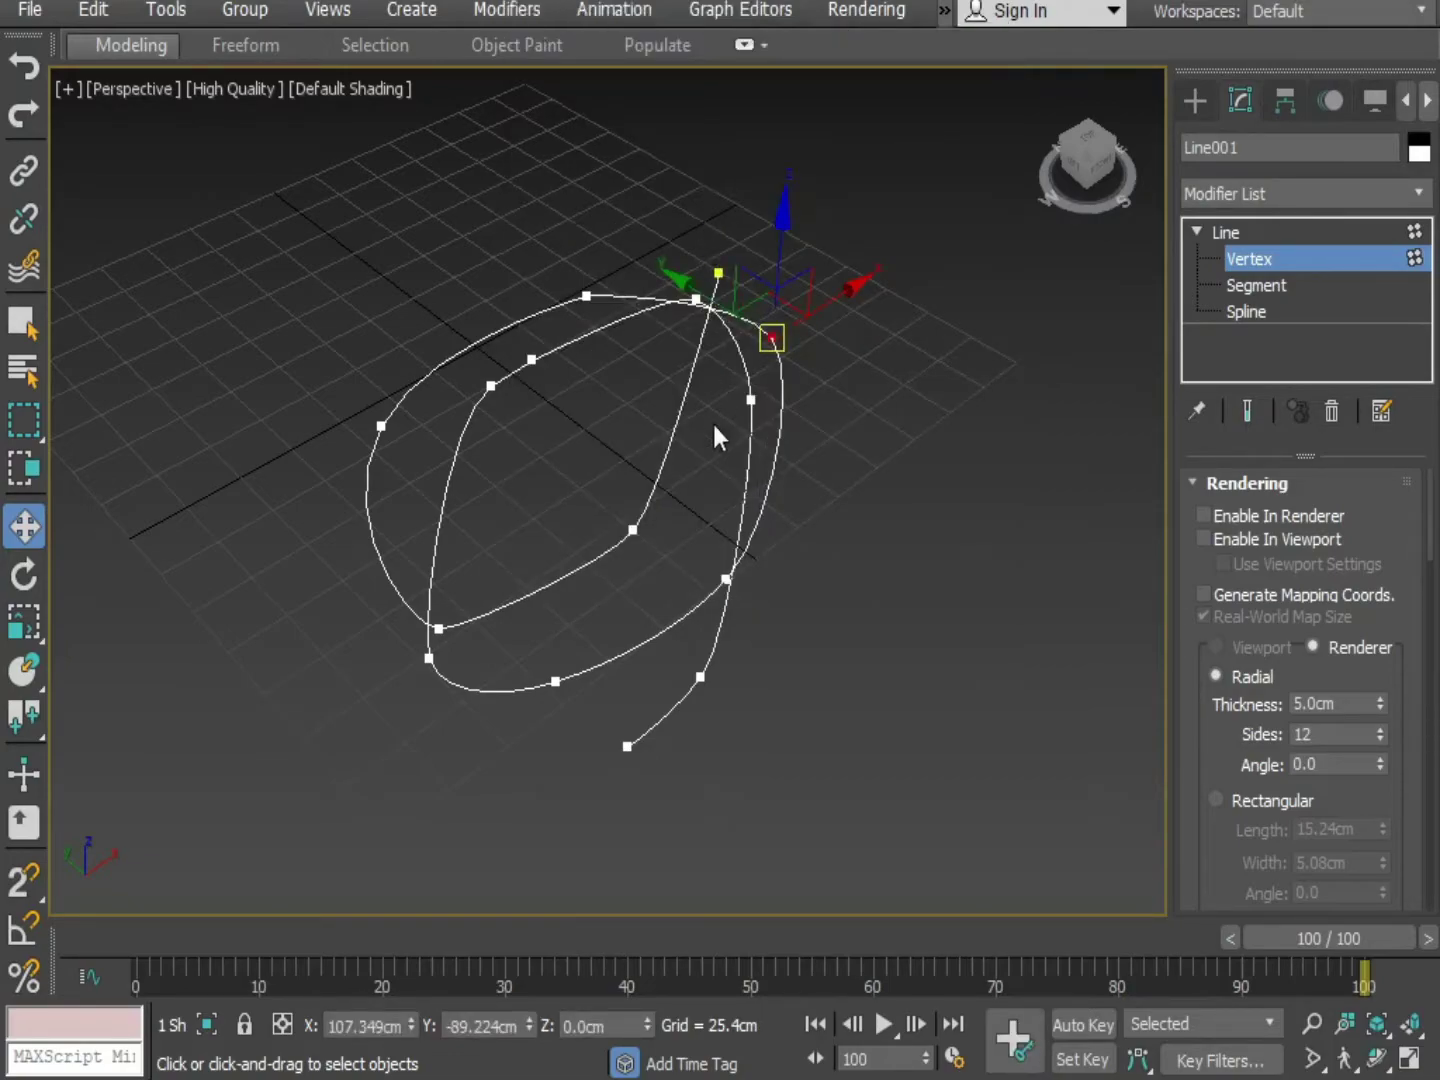
left_click(586, 296)
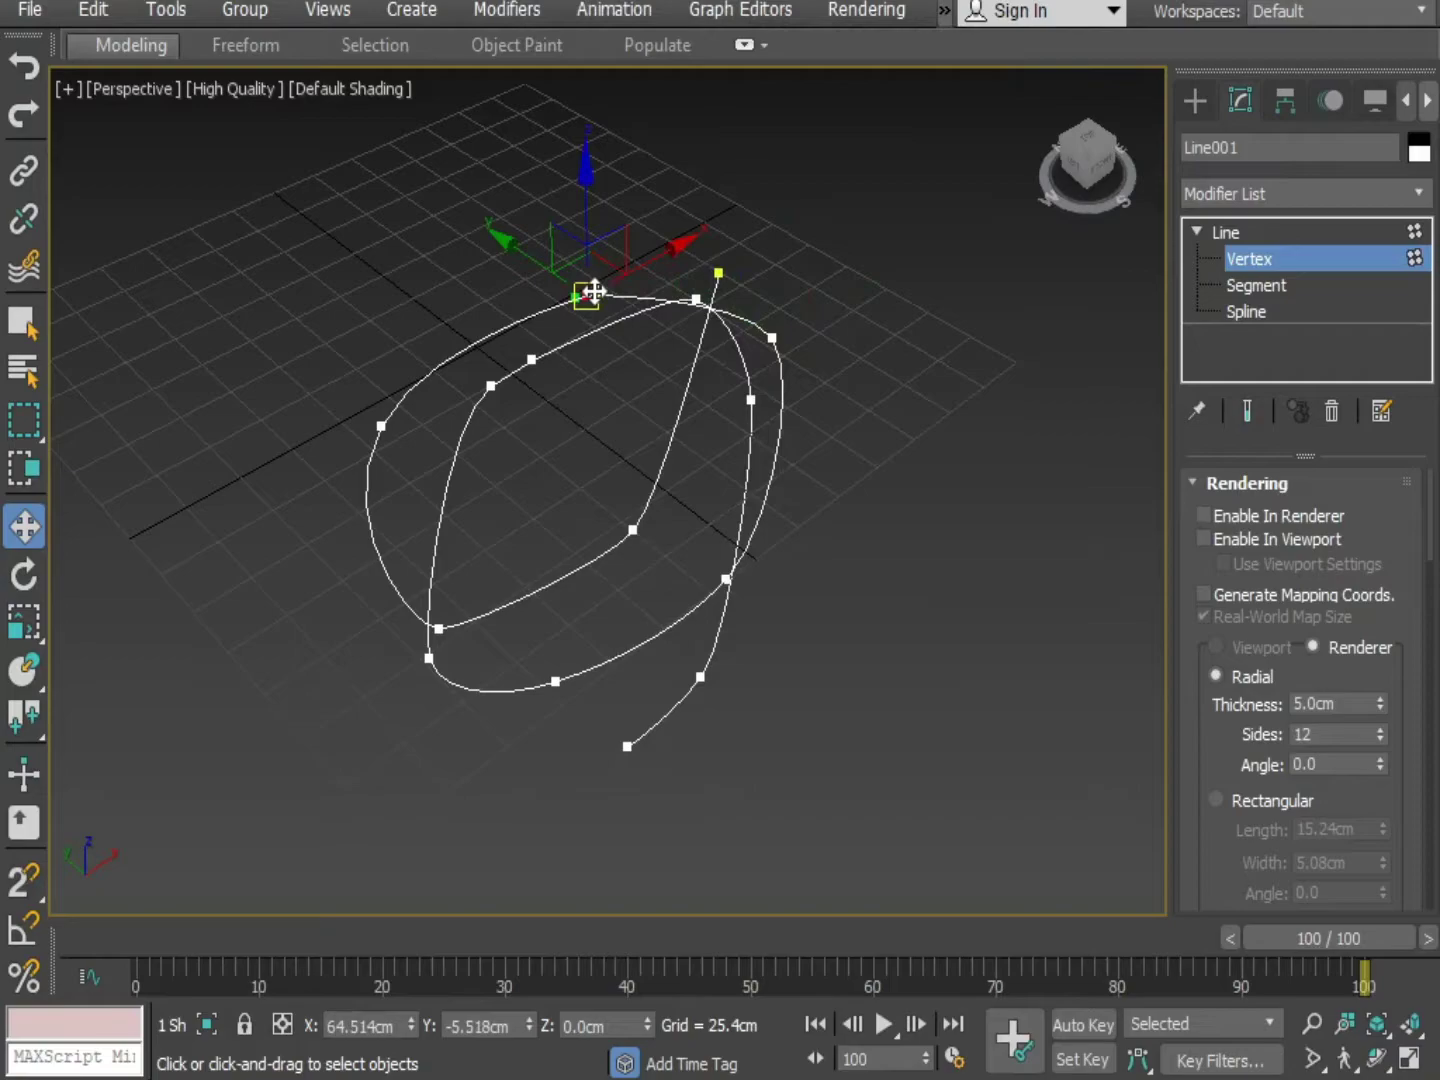
right_click(590, 291)
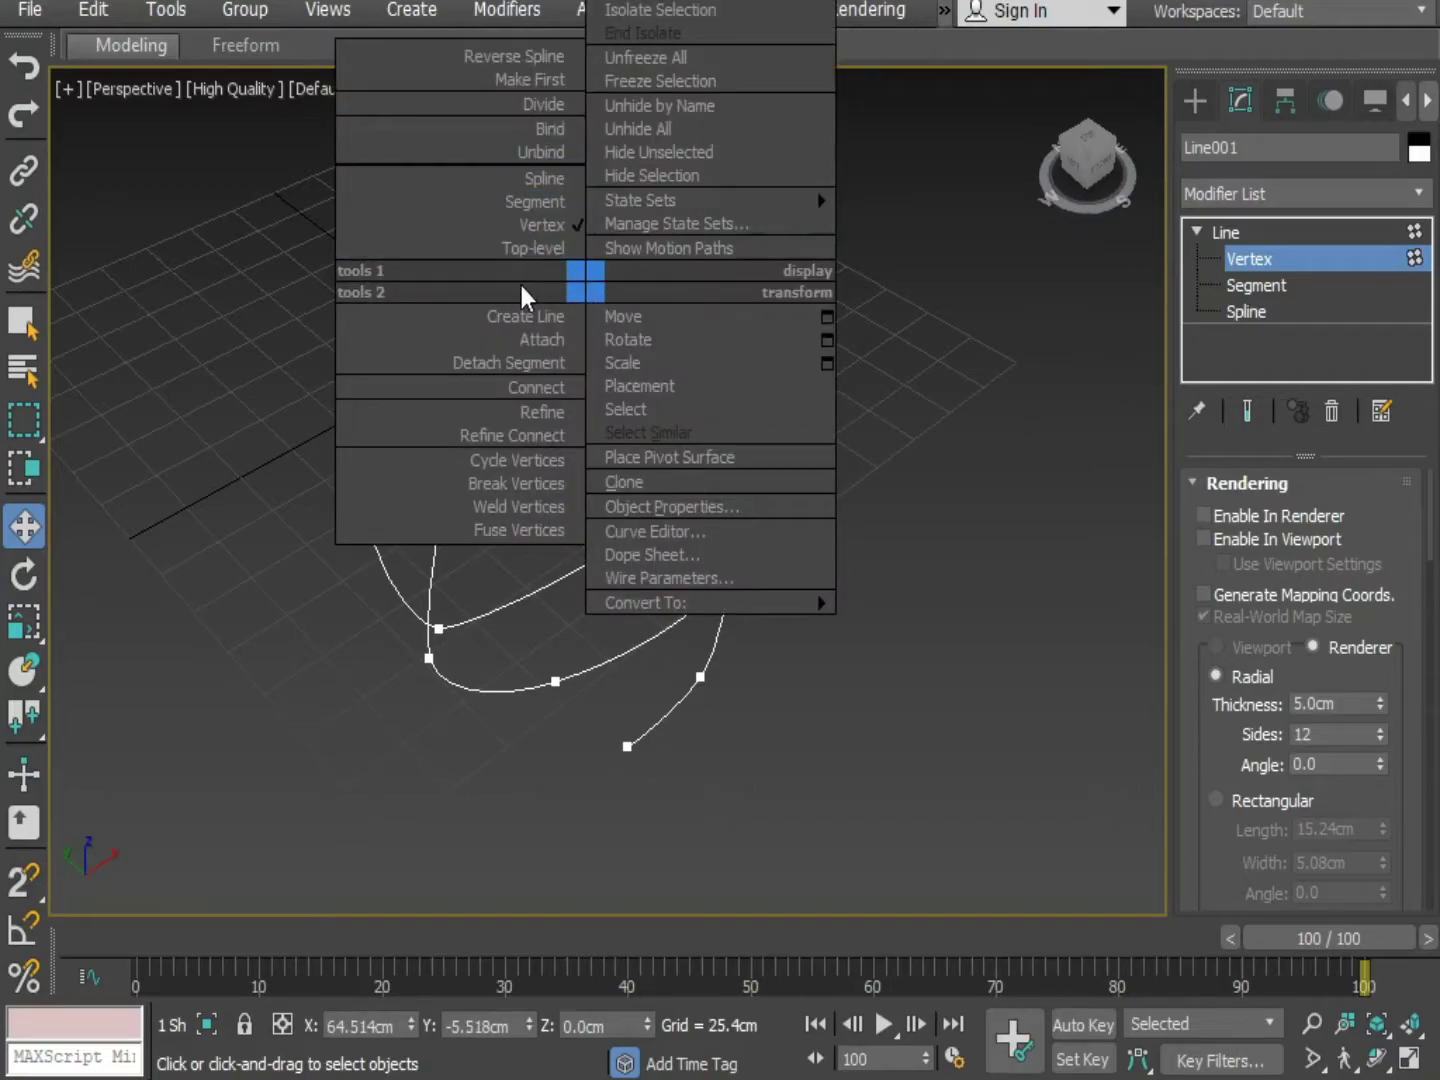
left_click(564, 297)
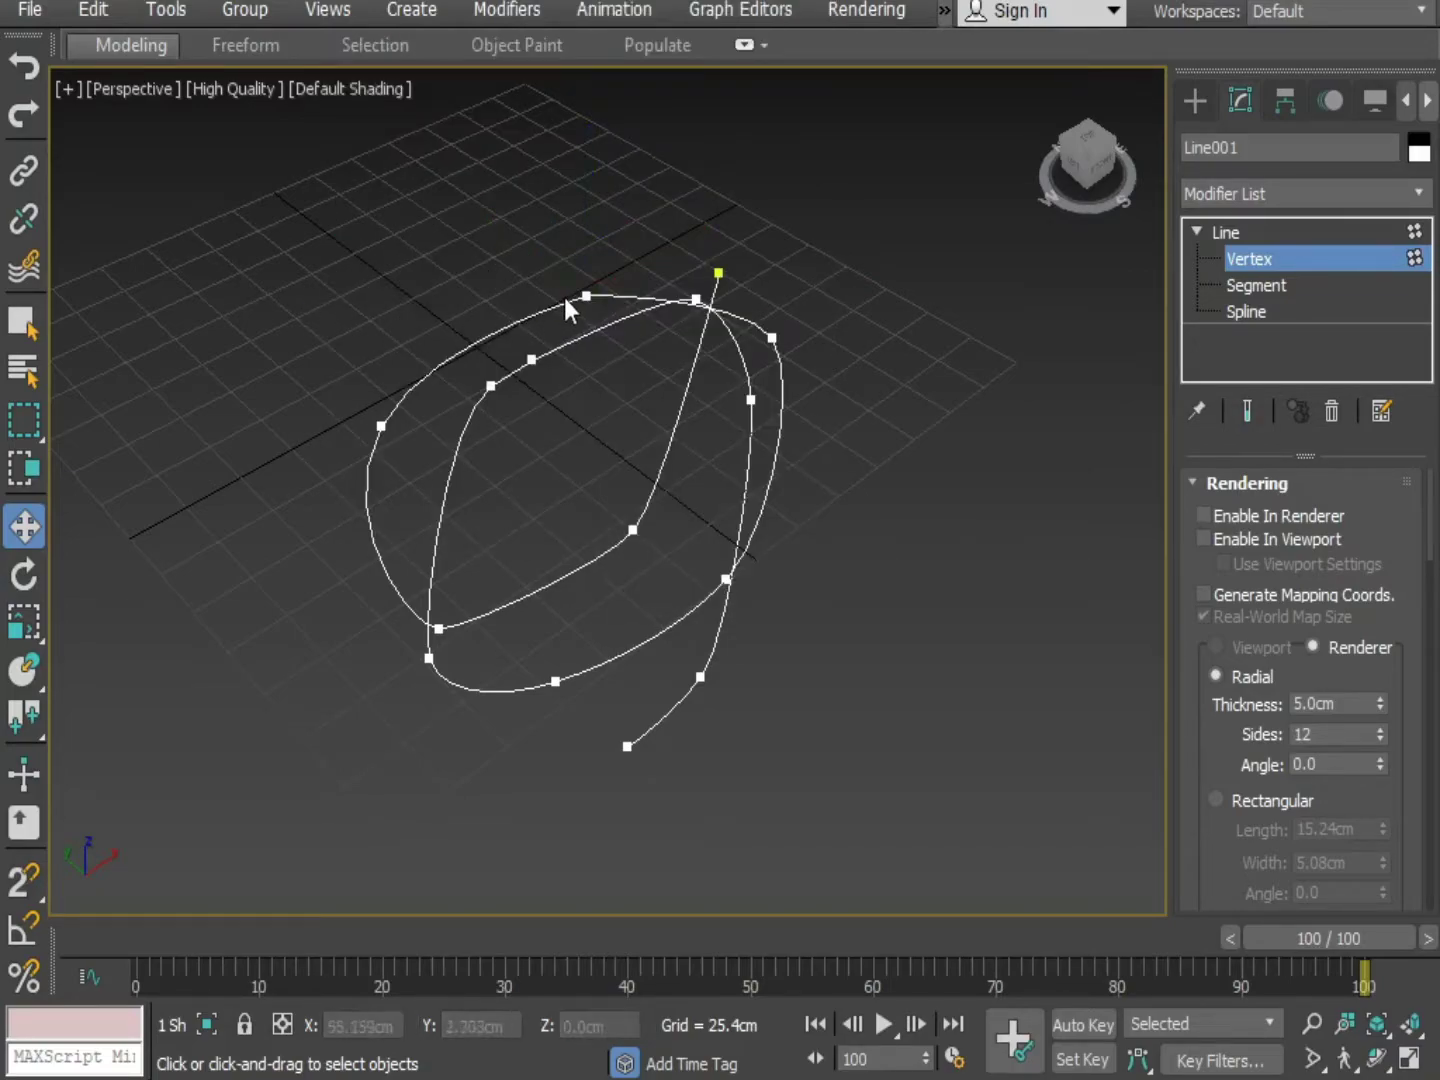
left_click(587, 296)
right_click(589, 296)
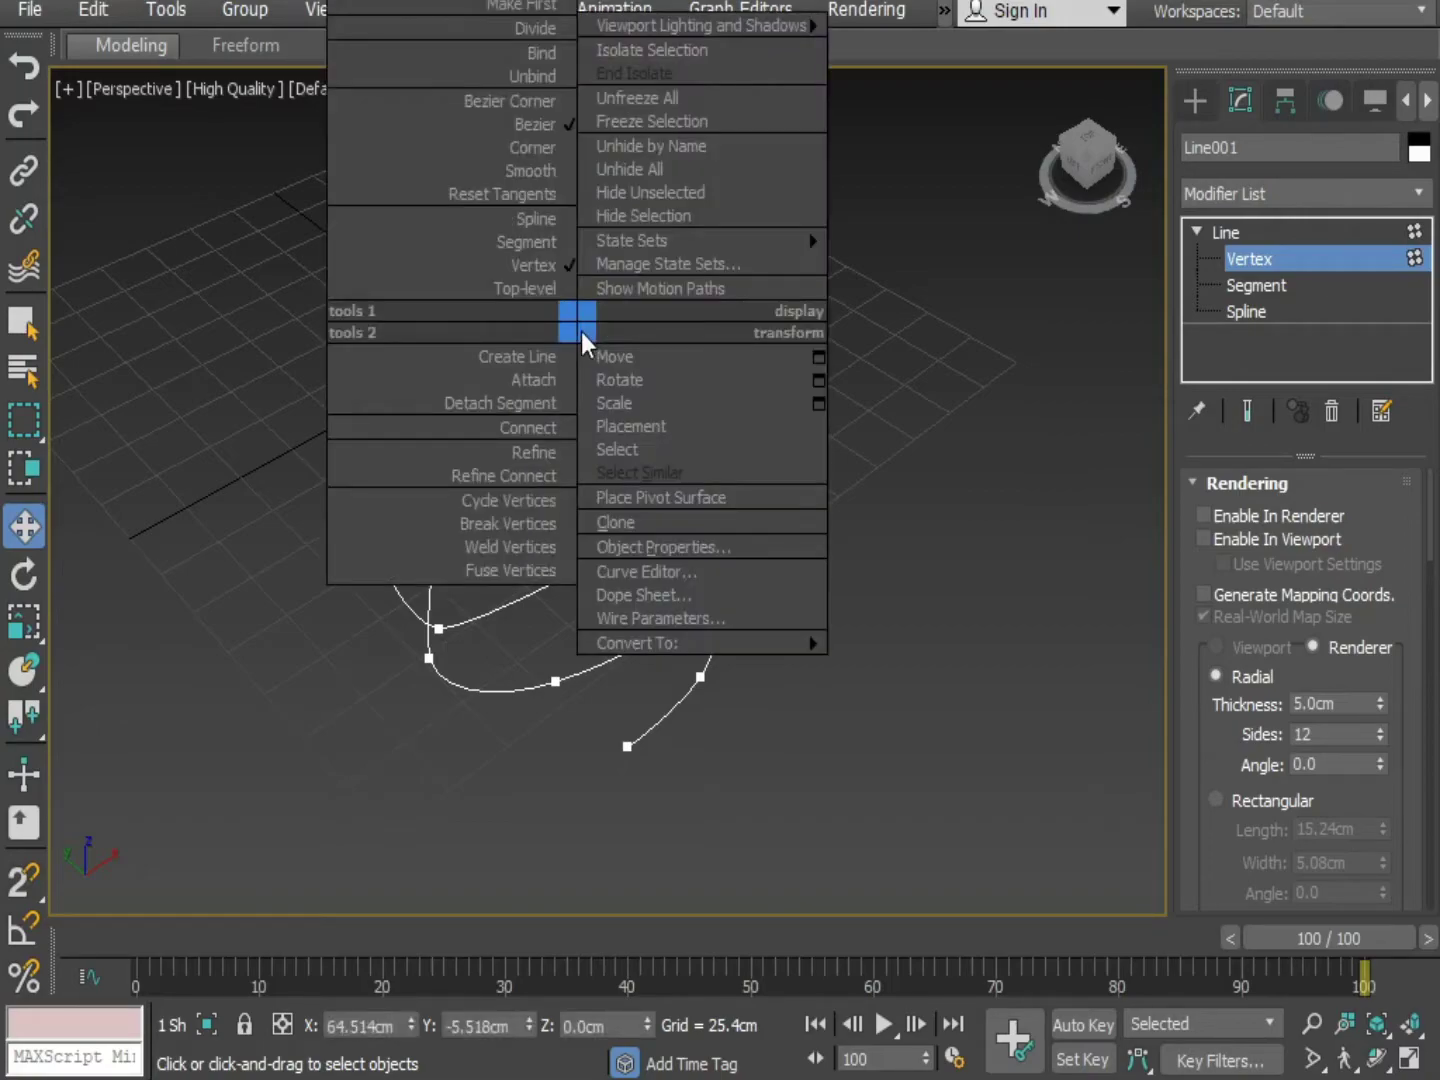
left_click(516, 149)
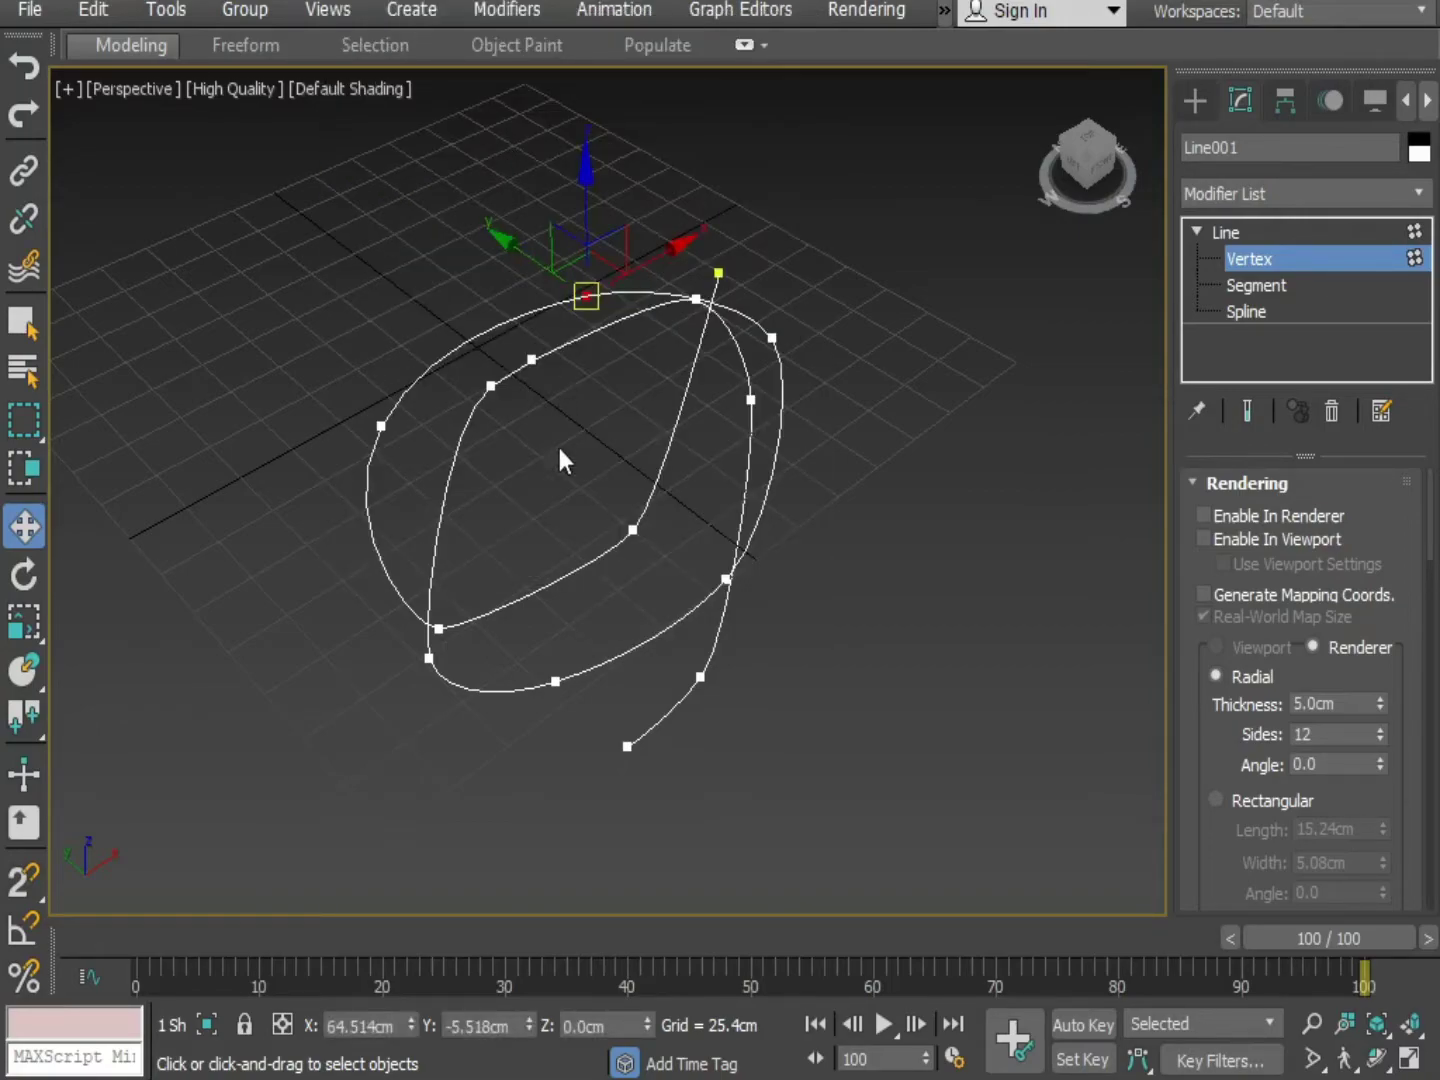
Reposition the first loop's left and lower-left vertices, and move the second loop's lower-left vertex to about X -128, Y -121 cm.
left_click_drag(396, 436, 438, 432)
left_click(441, 629)
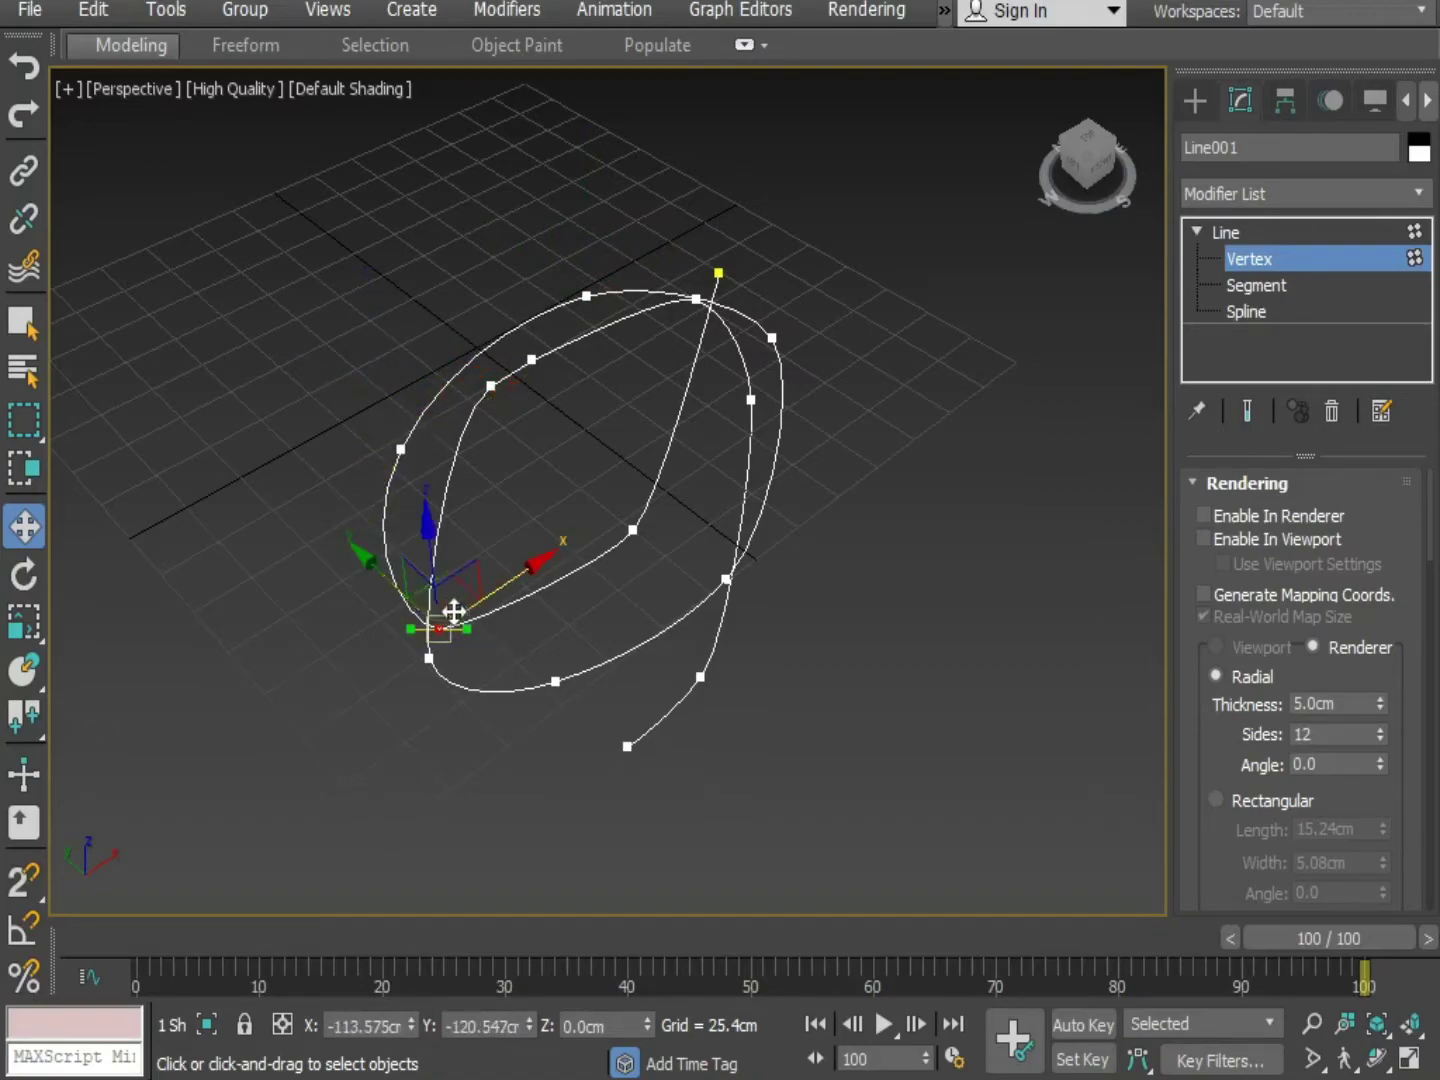
left_click_drag(452, 584, 430, 613)
left_click(429, 658)
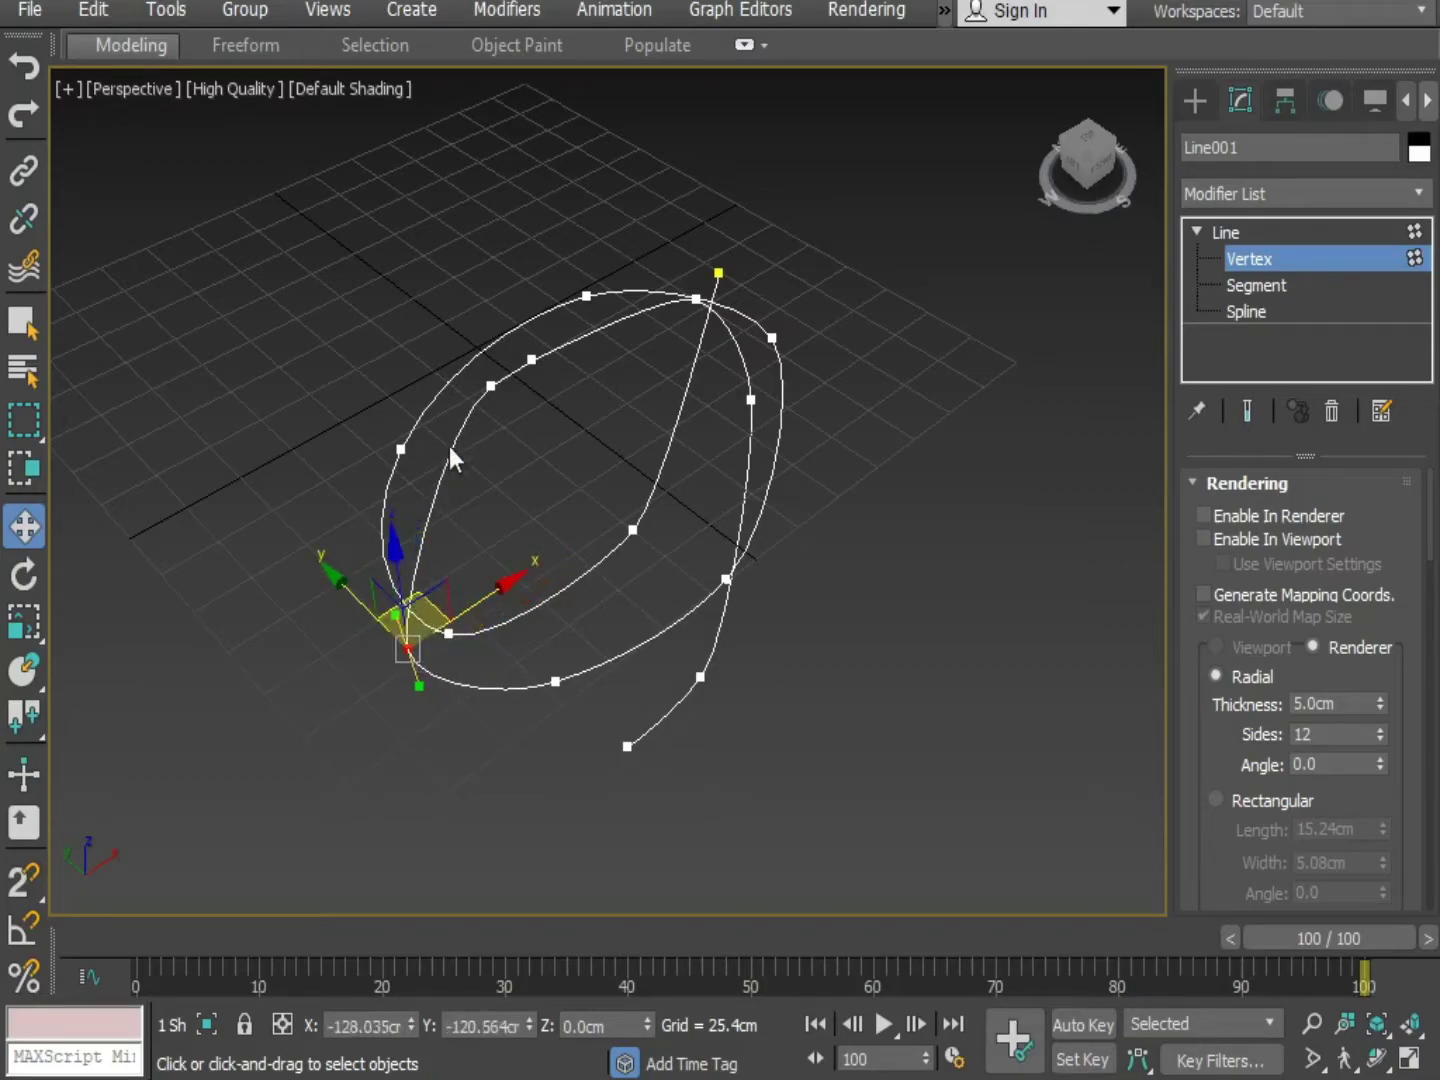
Move the second loop's left vertex outward to about X -39, Y -30 cm and angle its tangent handle to follow the curve.
left_click_drag(494, 401, 498, 403)
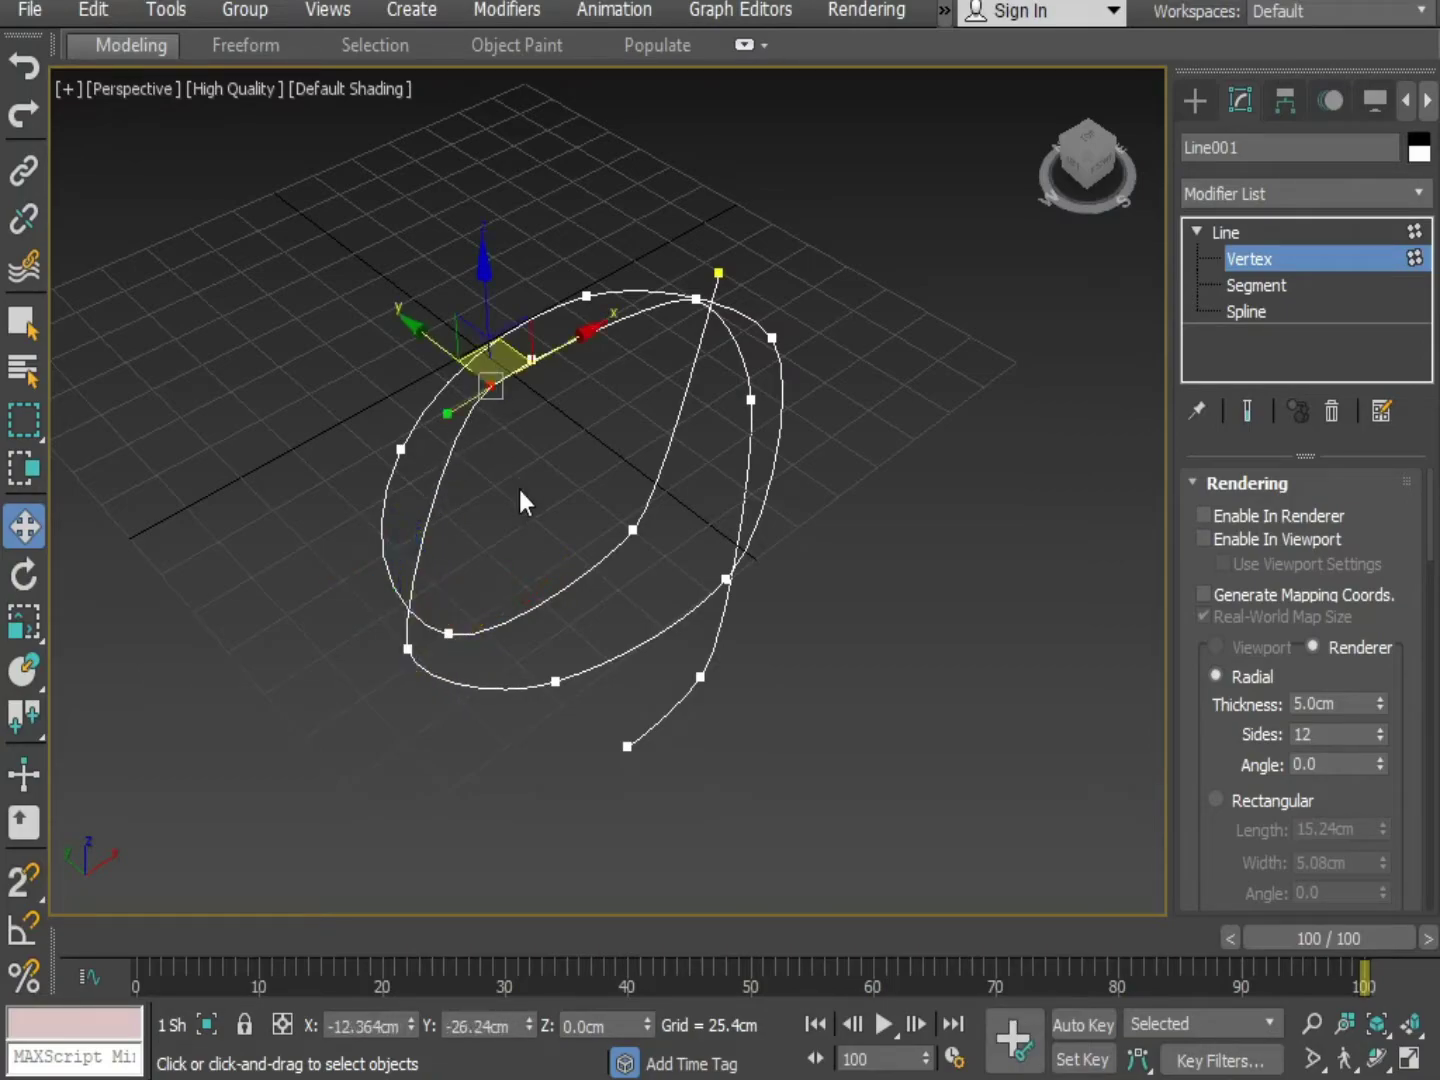
middle_click_drag(519, 490, 494, 536)
left_click_drag(481, 389, 480, 438)
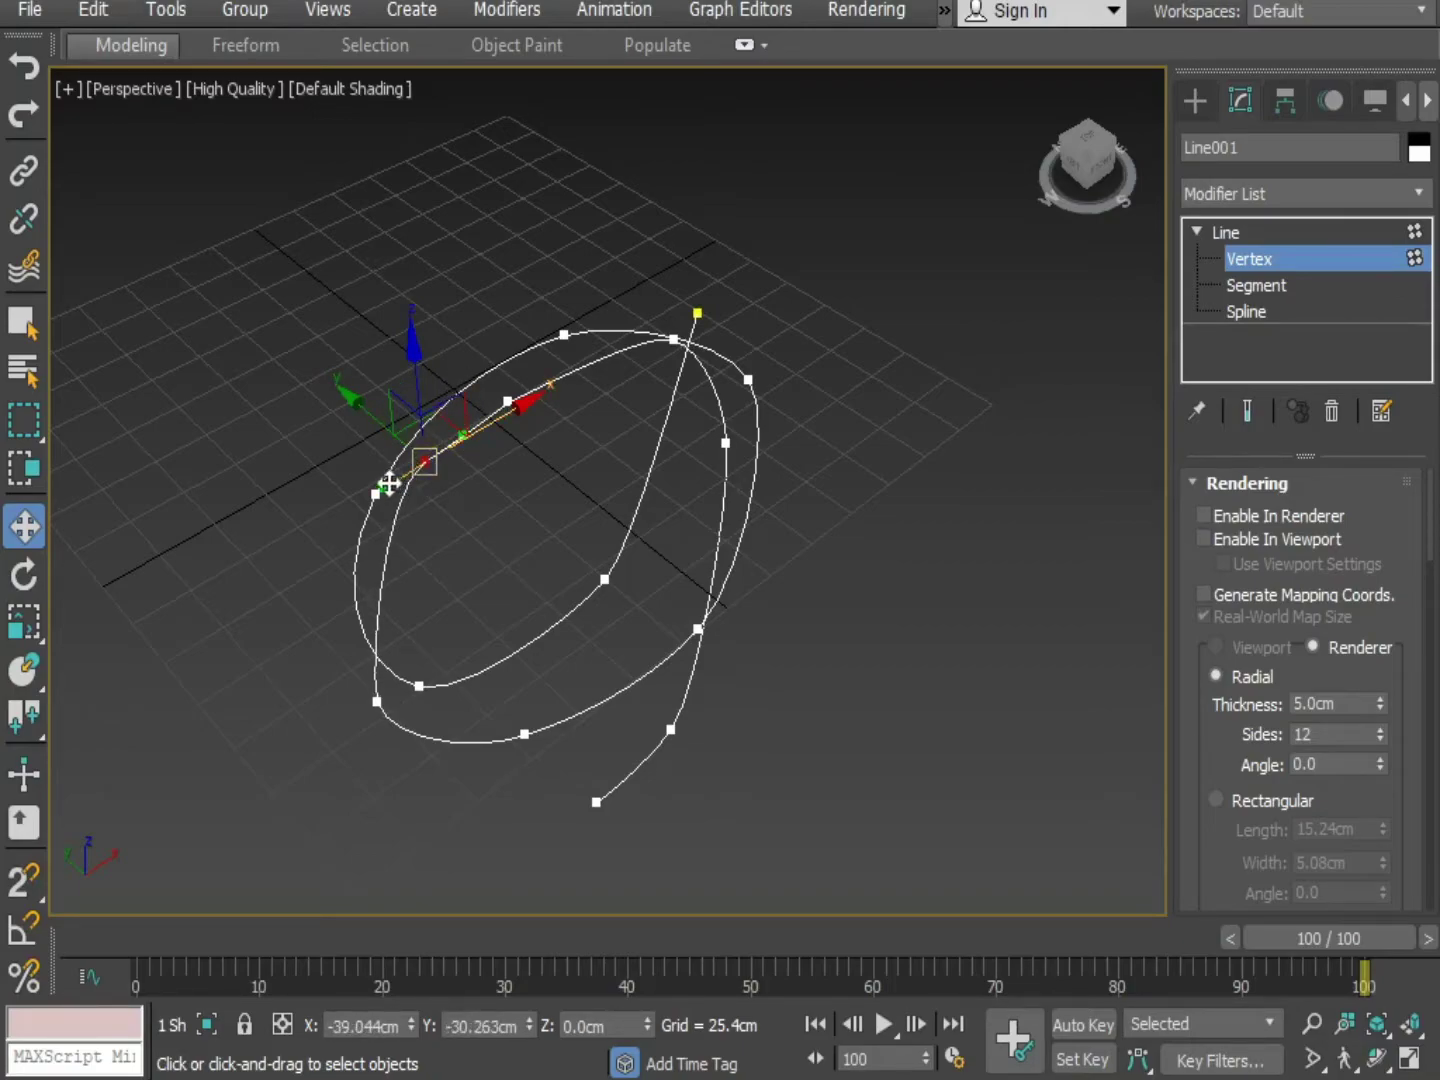
left_click_drag(384, 488, 391, 500)
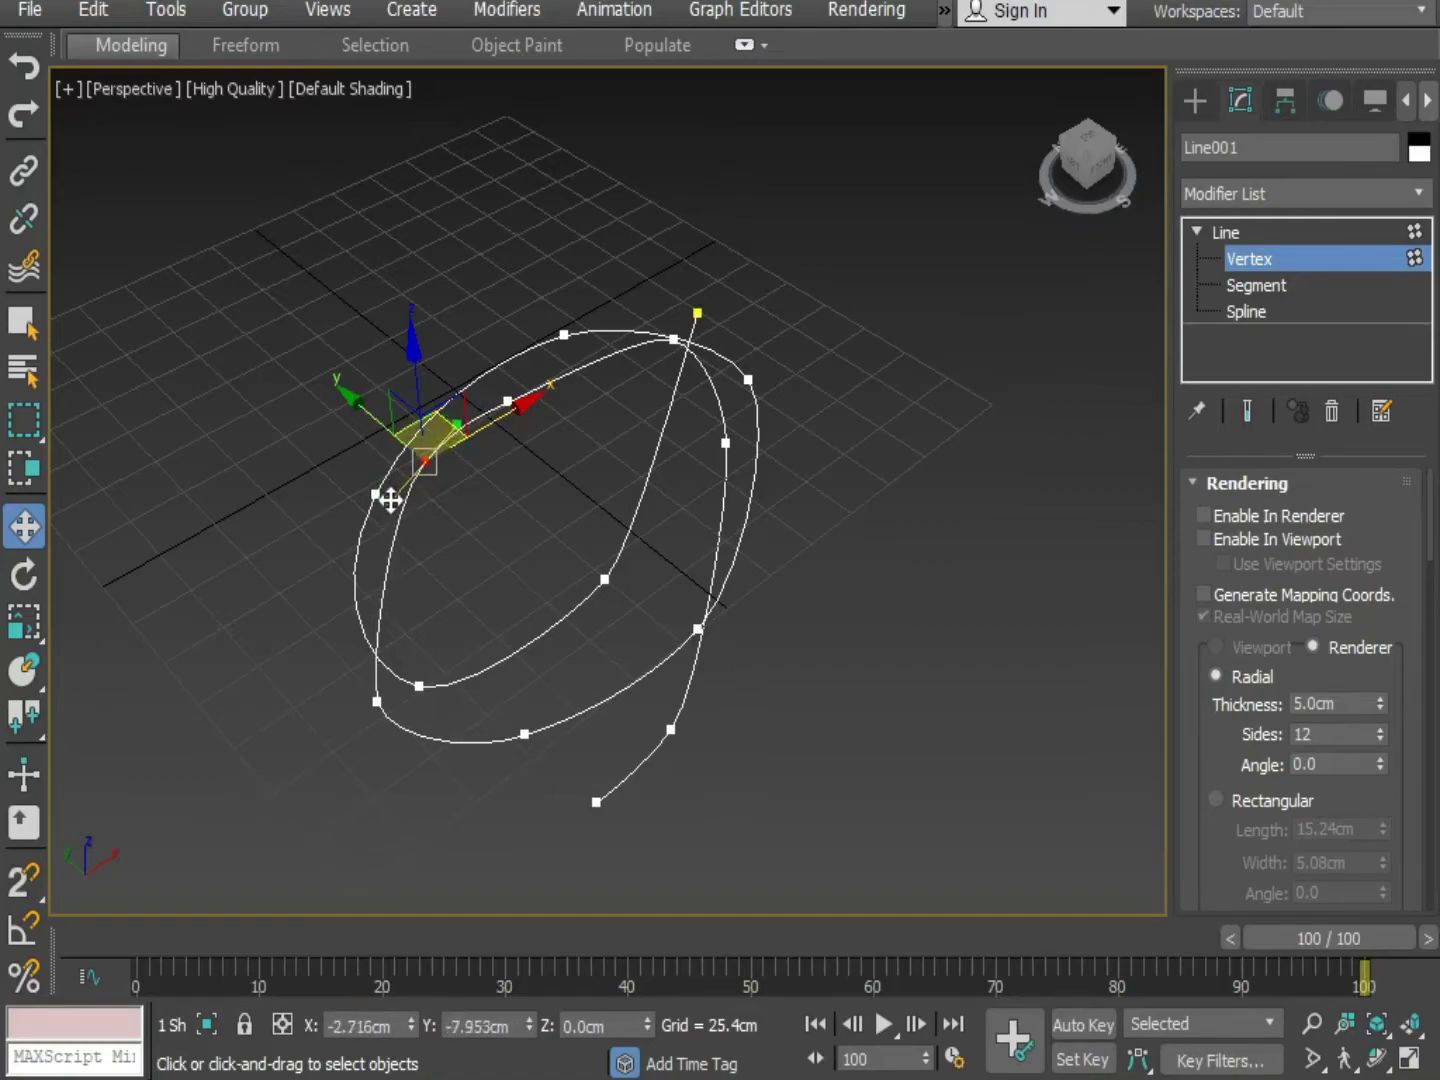
Convert the second loop's upper-left corner vertex to Smooth and nudge it and the adjacent left vertex to round the curve.
left_click(508, 401)
right_click(502, 391)
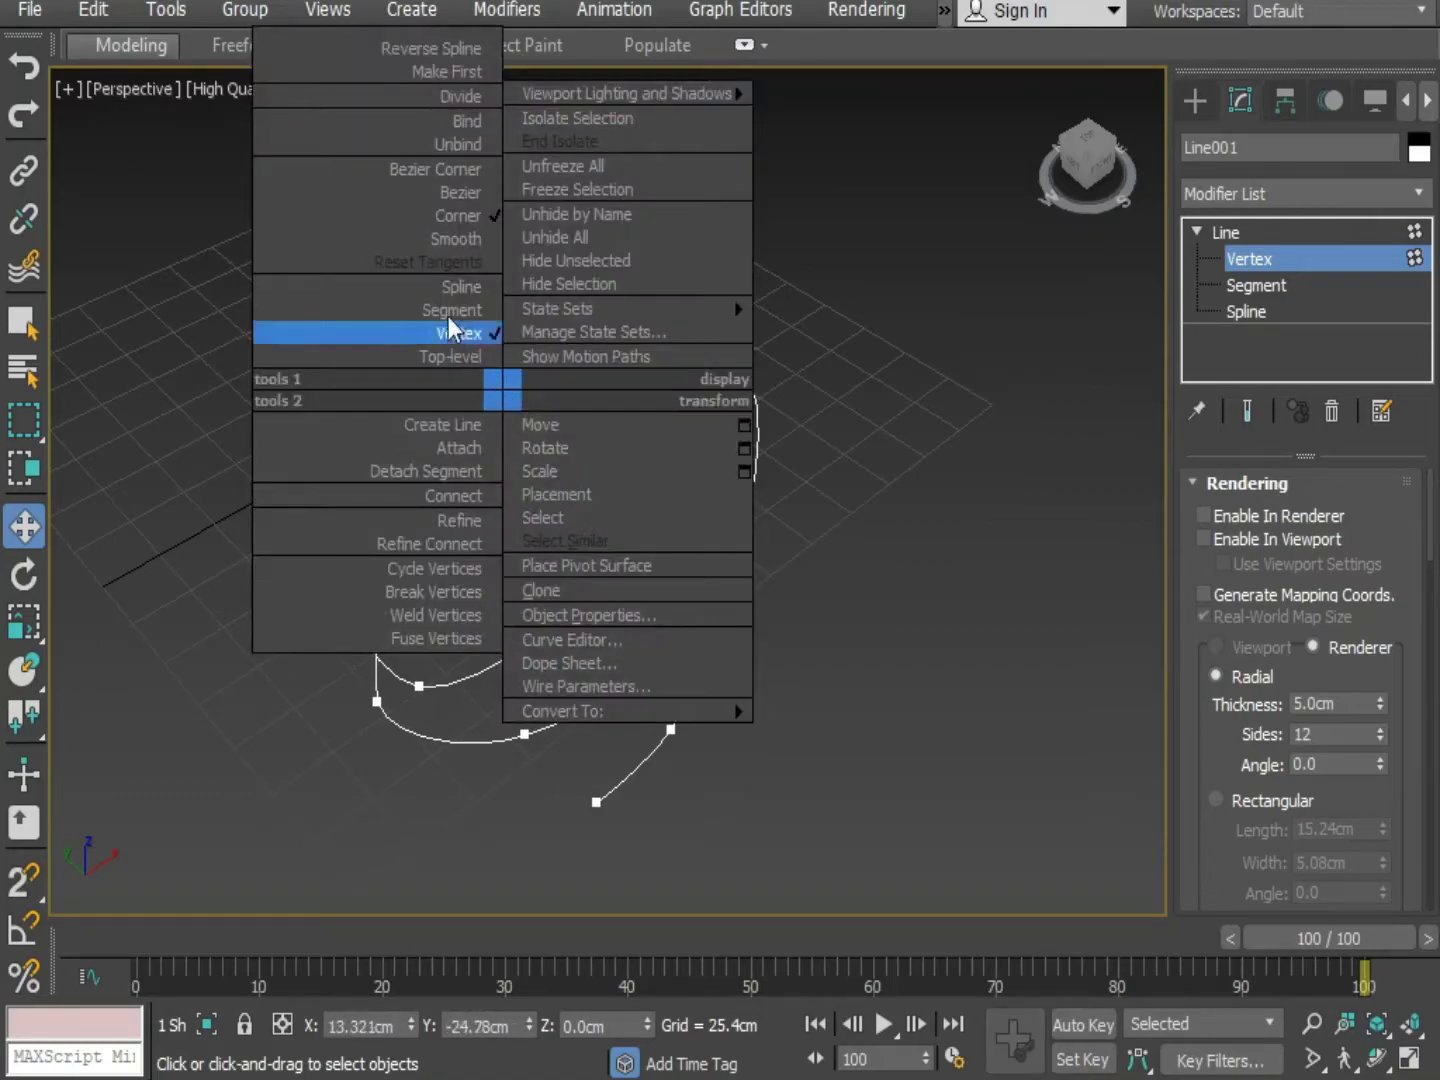
left_click(436, 238)
left_click_drag(511, 376, 506, 369)
left_click(424, 462)
left_click_drag(436, 414, 431, 437)
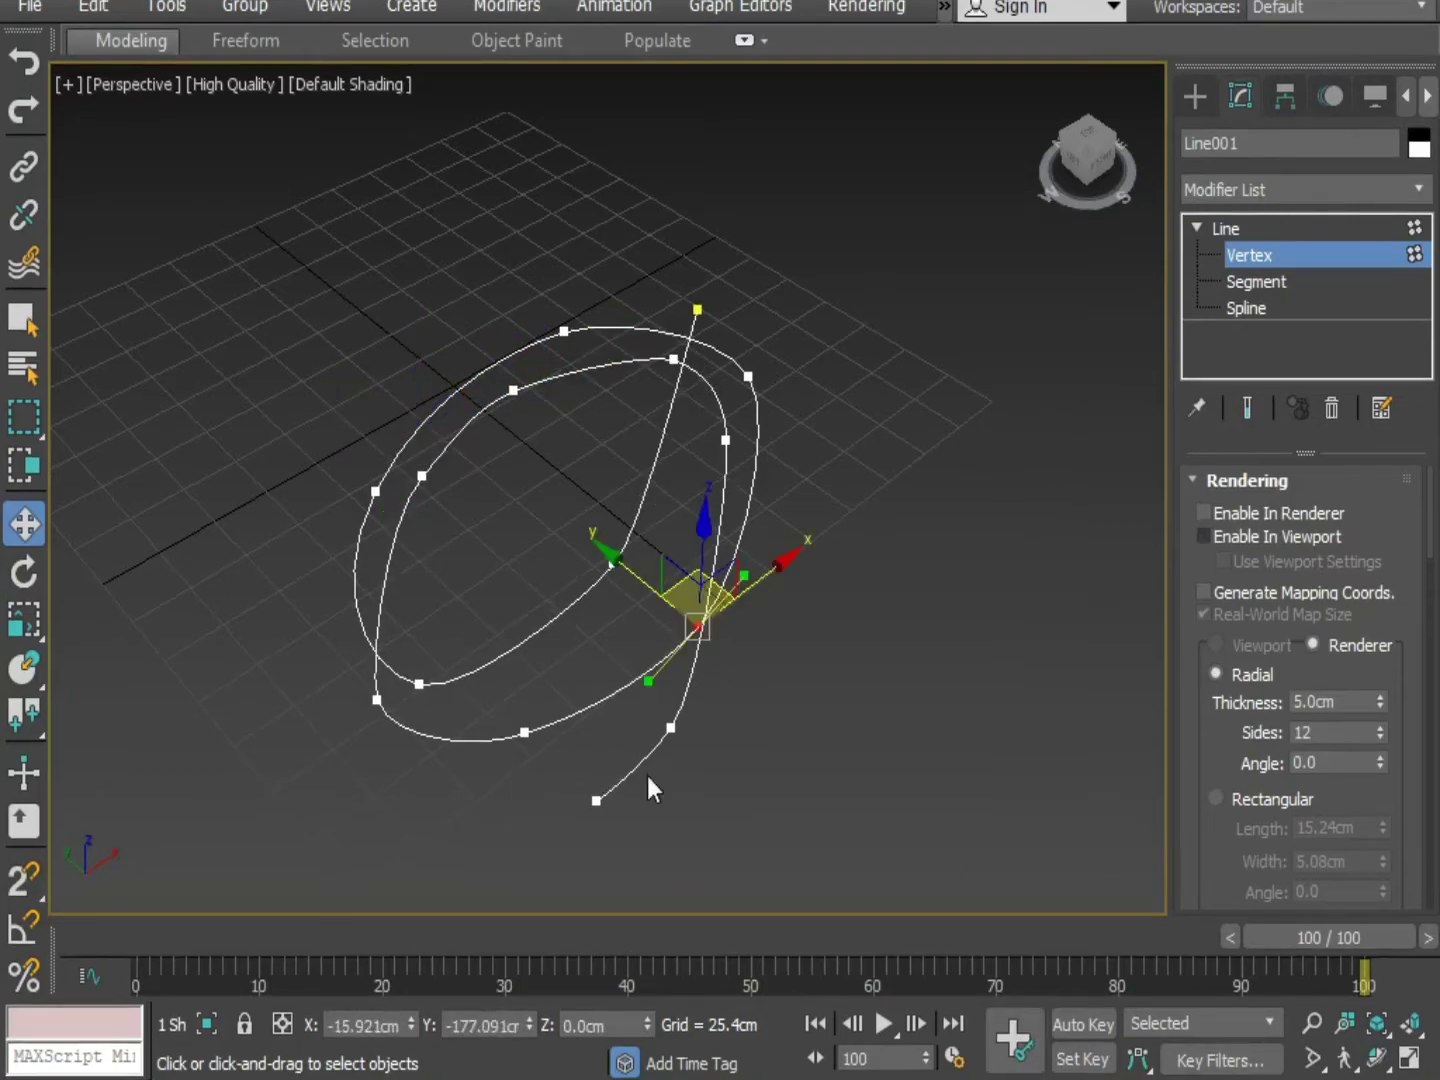
Shift the second loop's upper-right vertex slightly inward to about X 85, Y -58 cm.
left_click(811, 777)
left_click(726, 440)
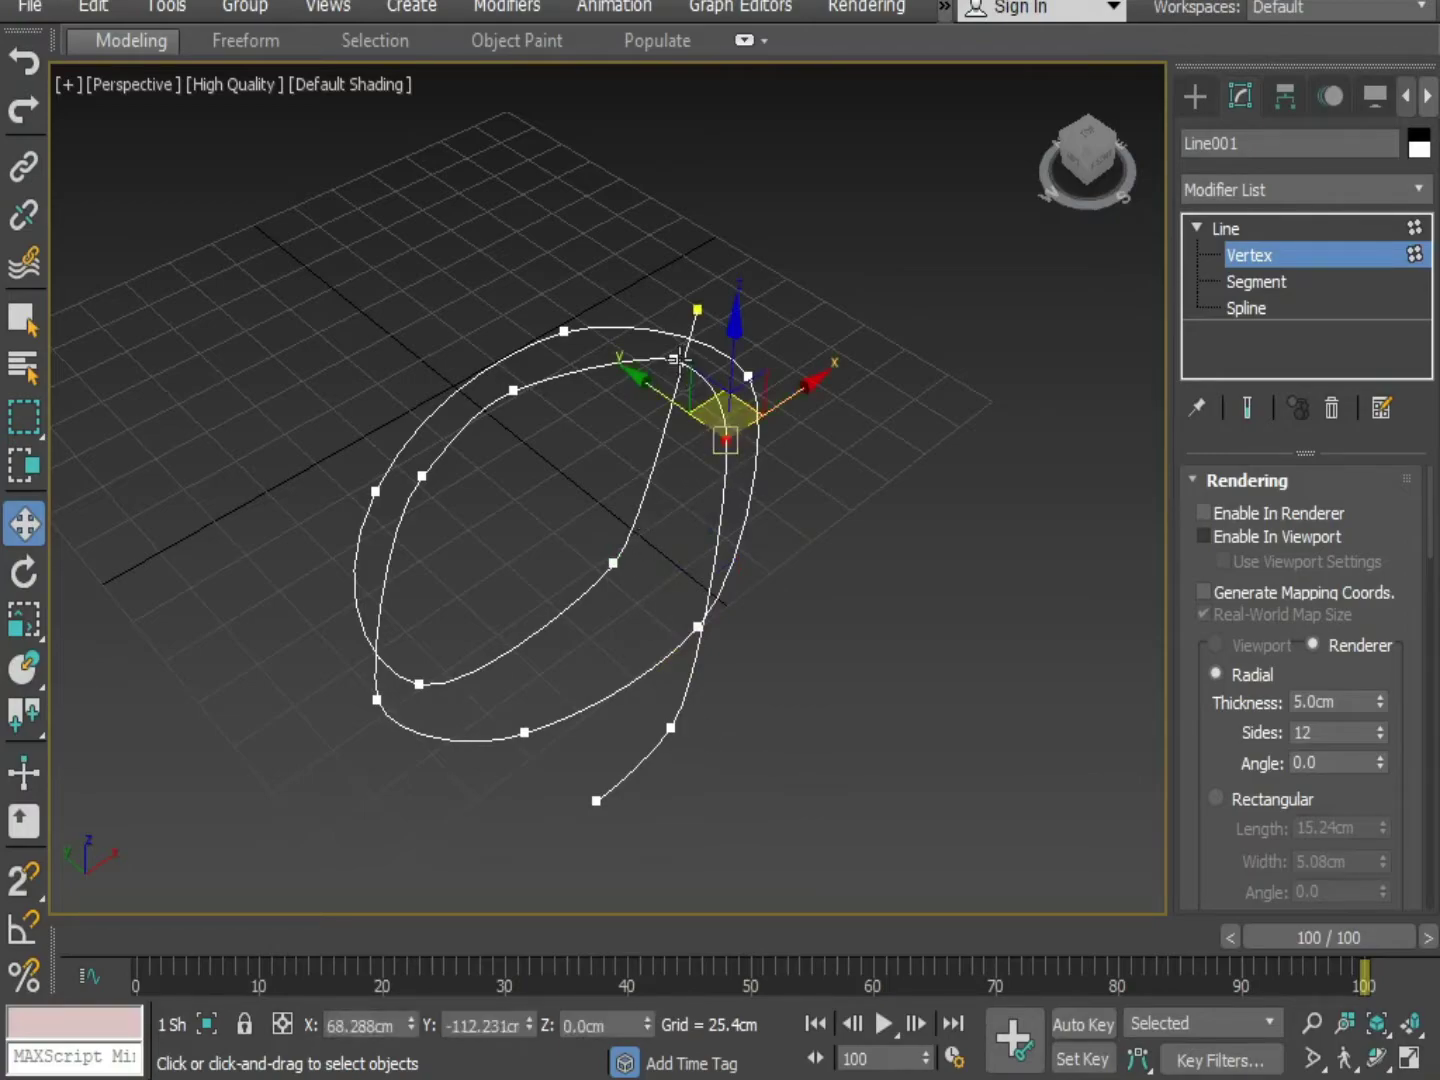
left_click(675, 357)
left_click_drag(688, 329, 679, 338)
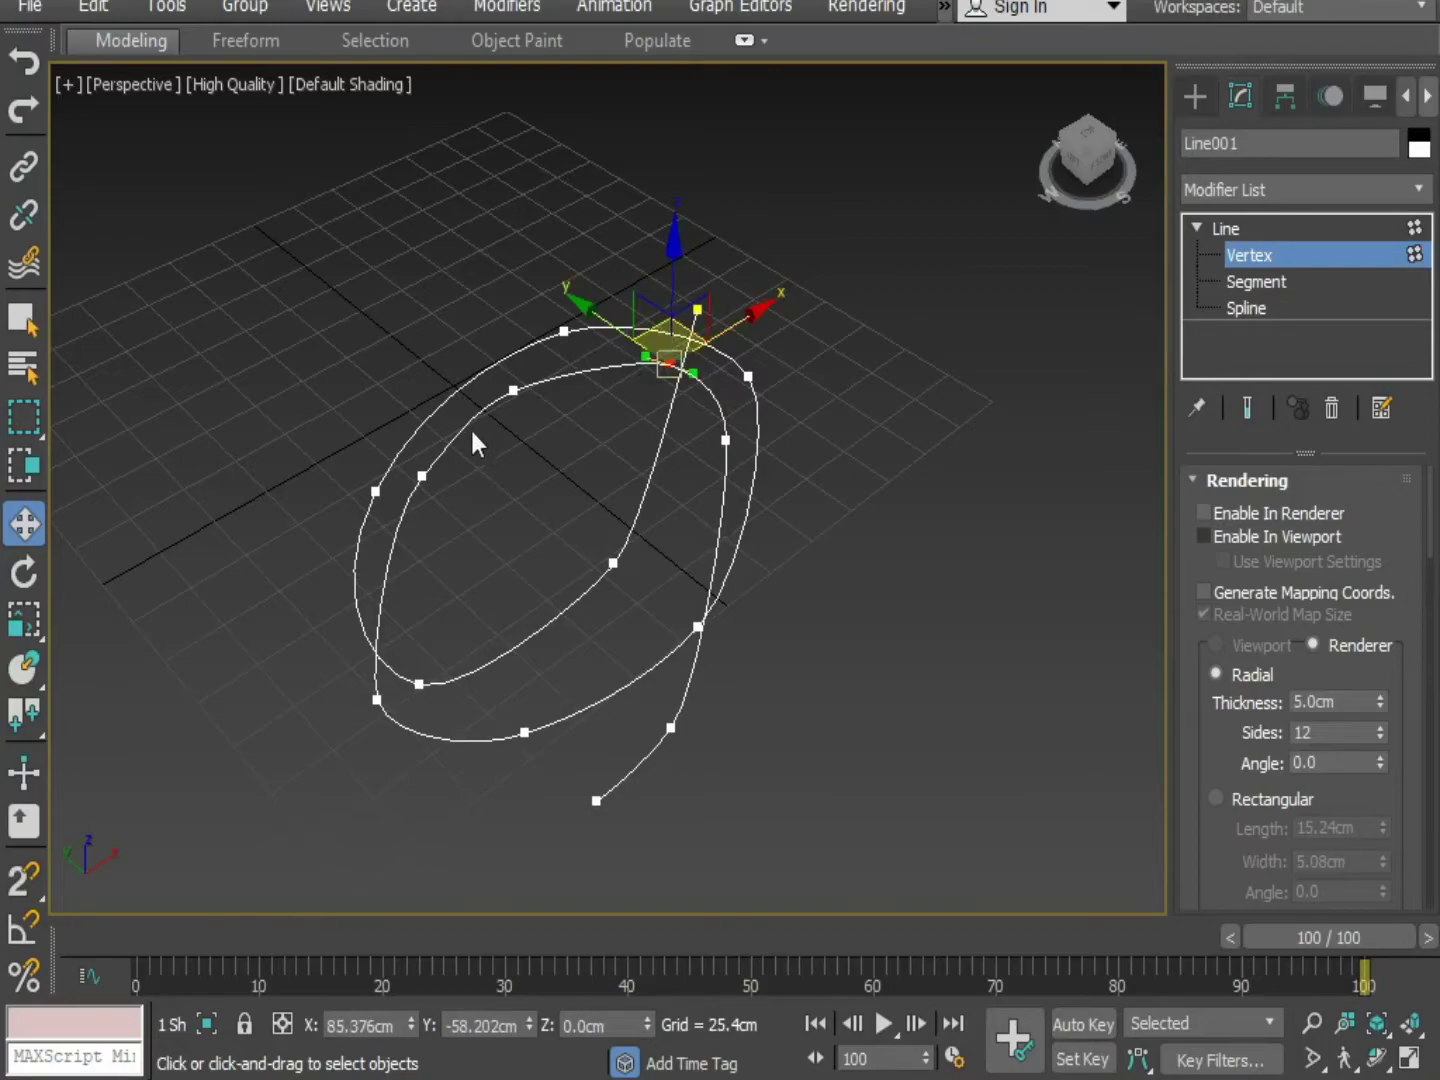
Convert the first loop's left vertex to Smooth and move it inward to about X -51, Y -32 cm.
left_click(369, 489)
right_click(370, 488)
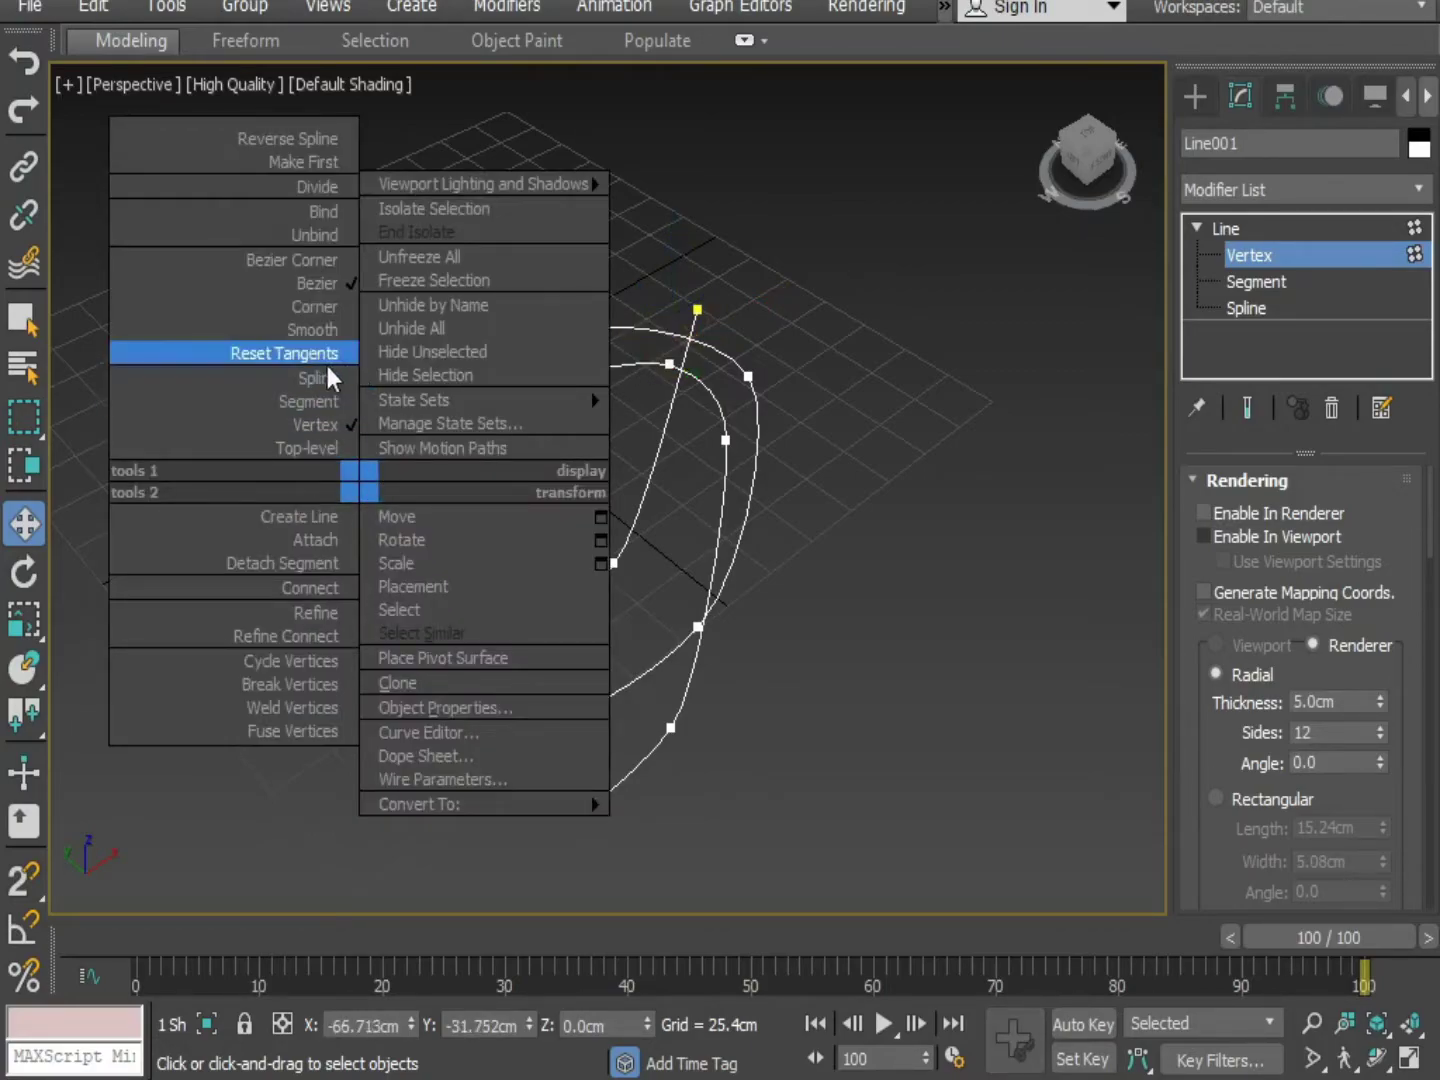
left_click(312, 331)
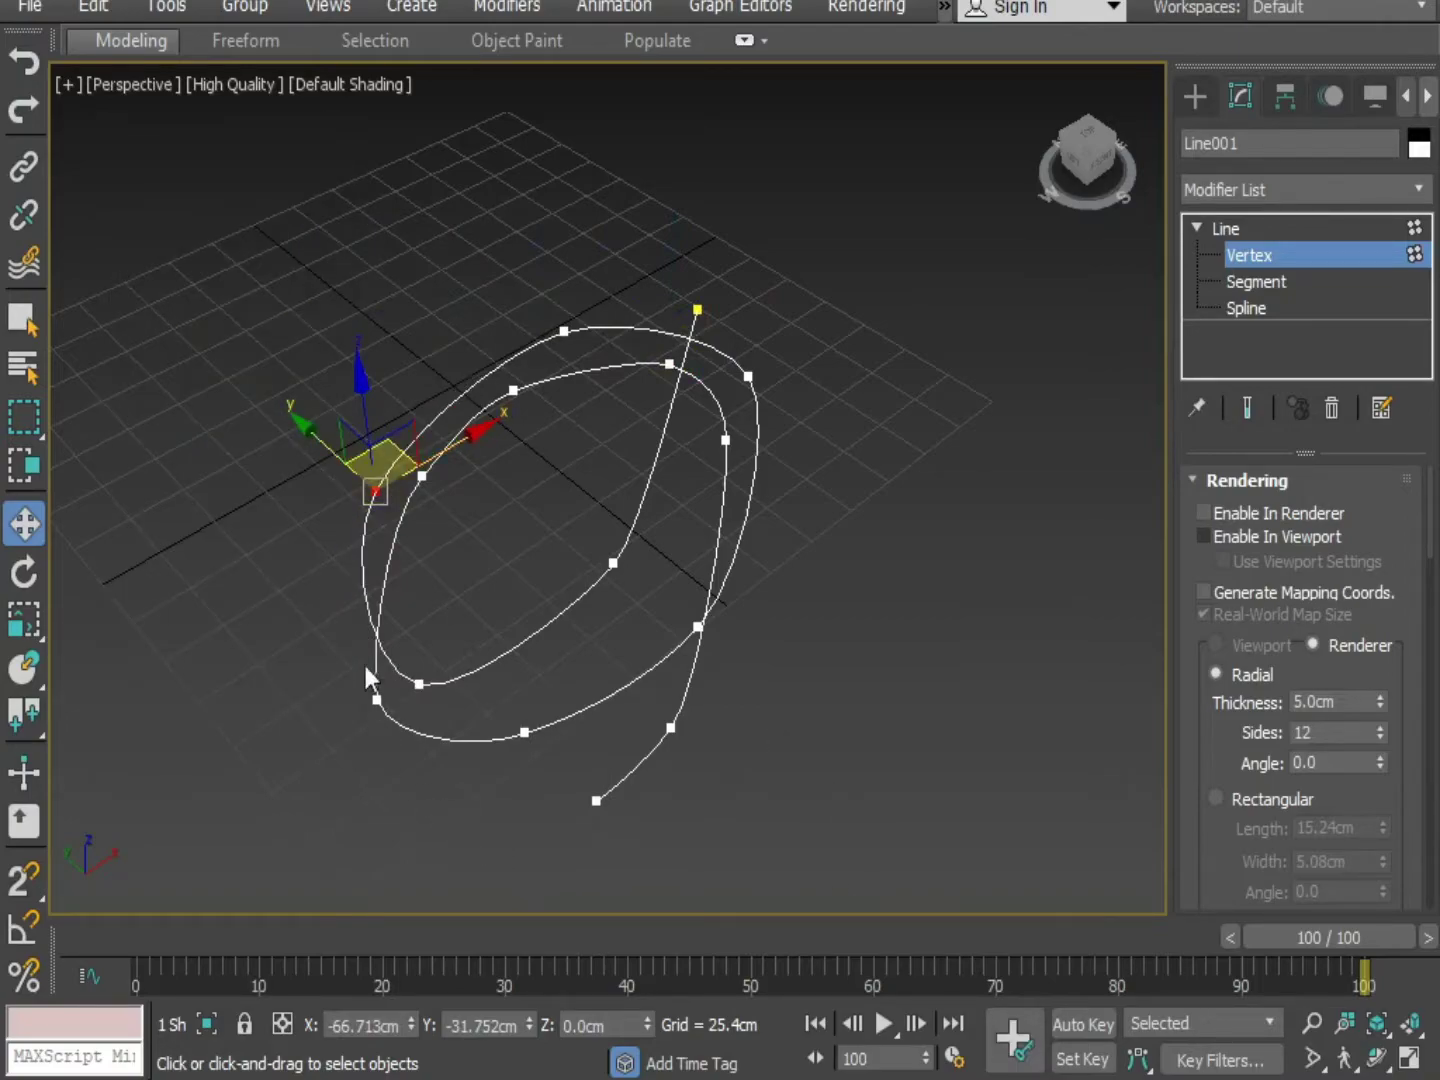
left_click_drag(359, 464, 390, 447)
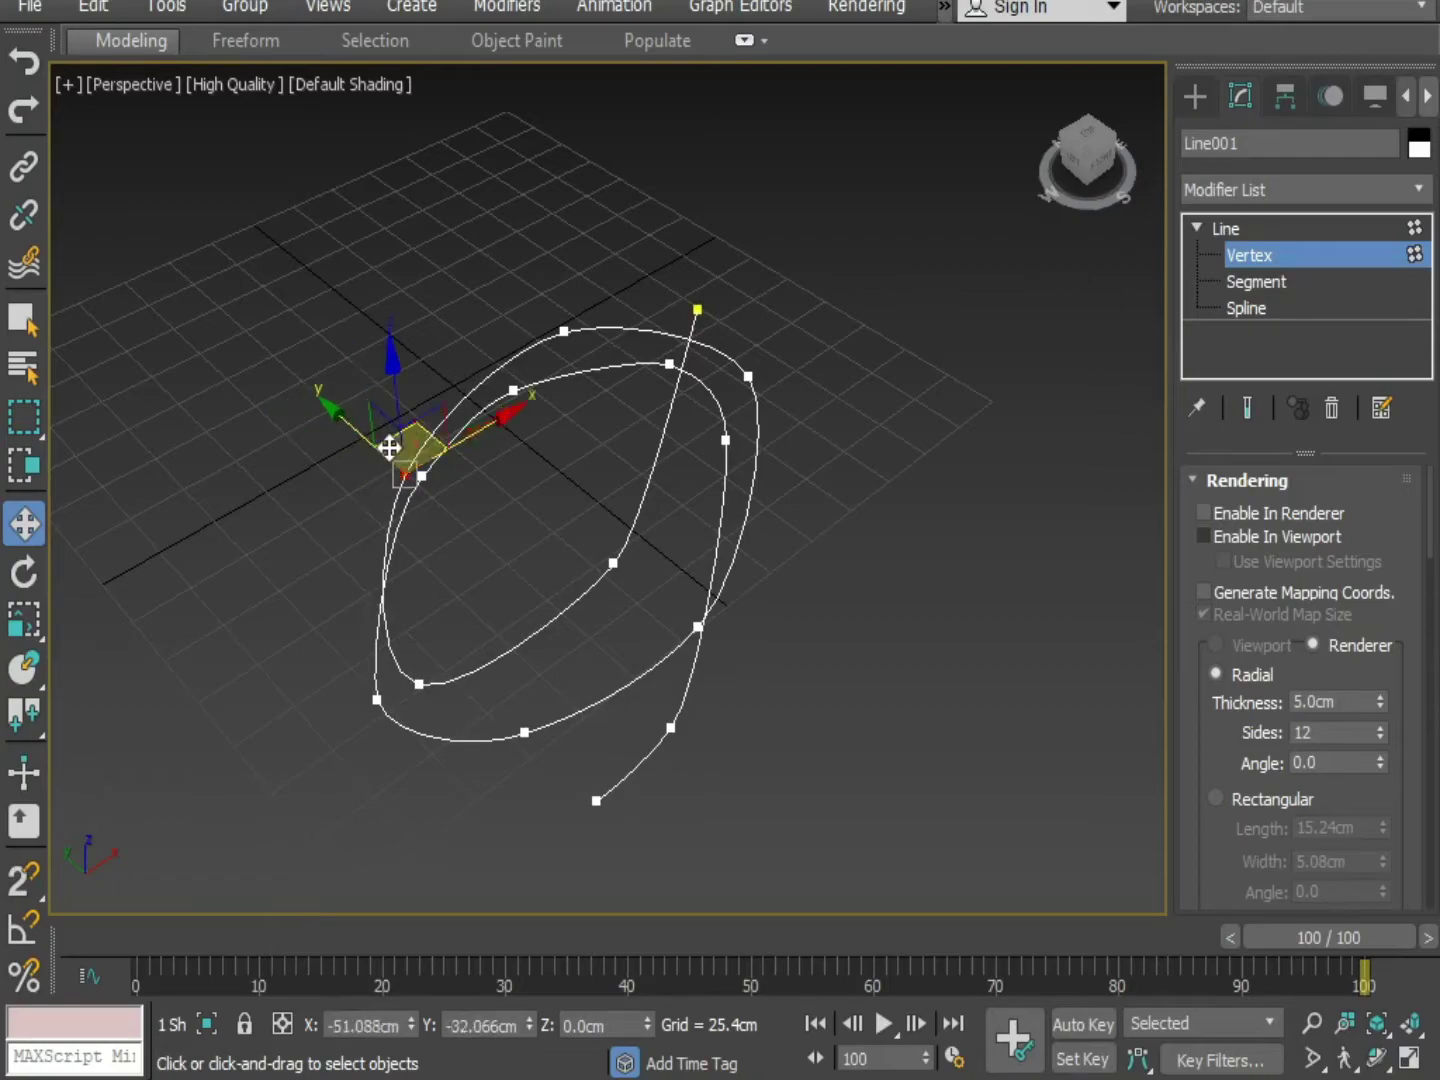
Move the inner loop's lower-left vertex to about X -111, Y -128 cm and its lower-right vertex to about X -16, Y -132 cm.
left_click(420, 684)
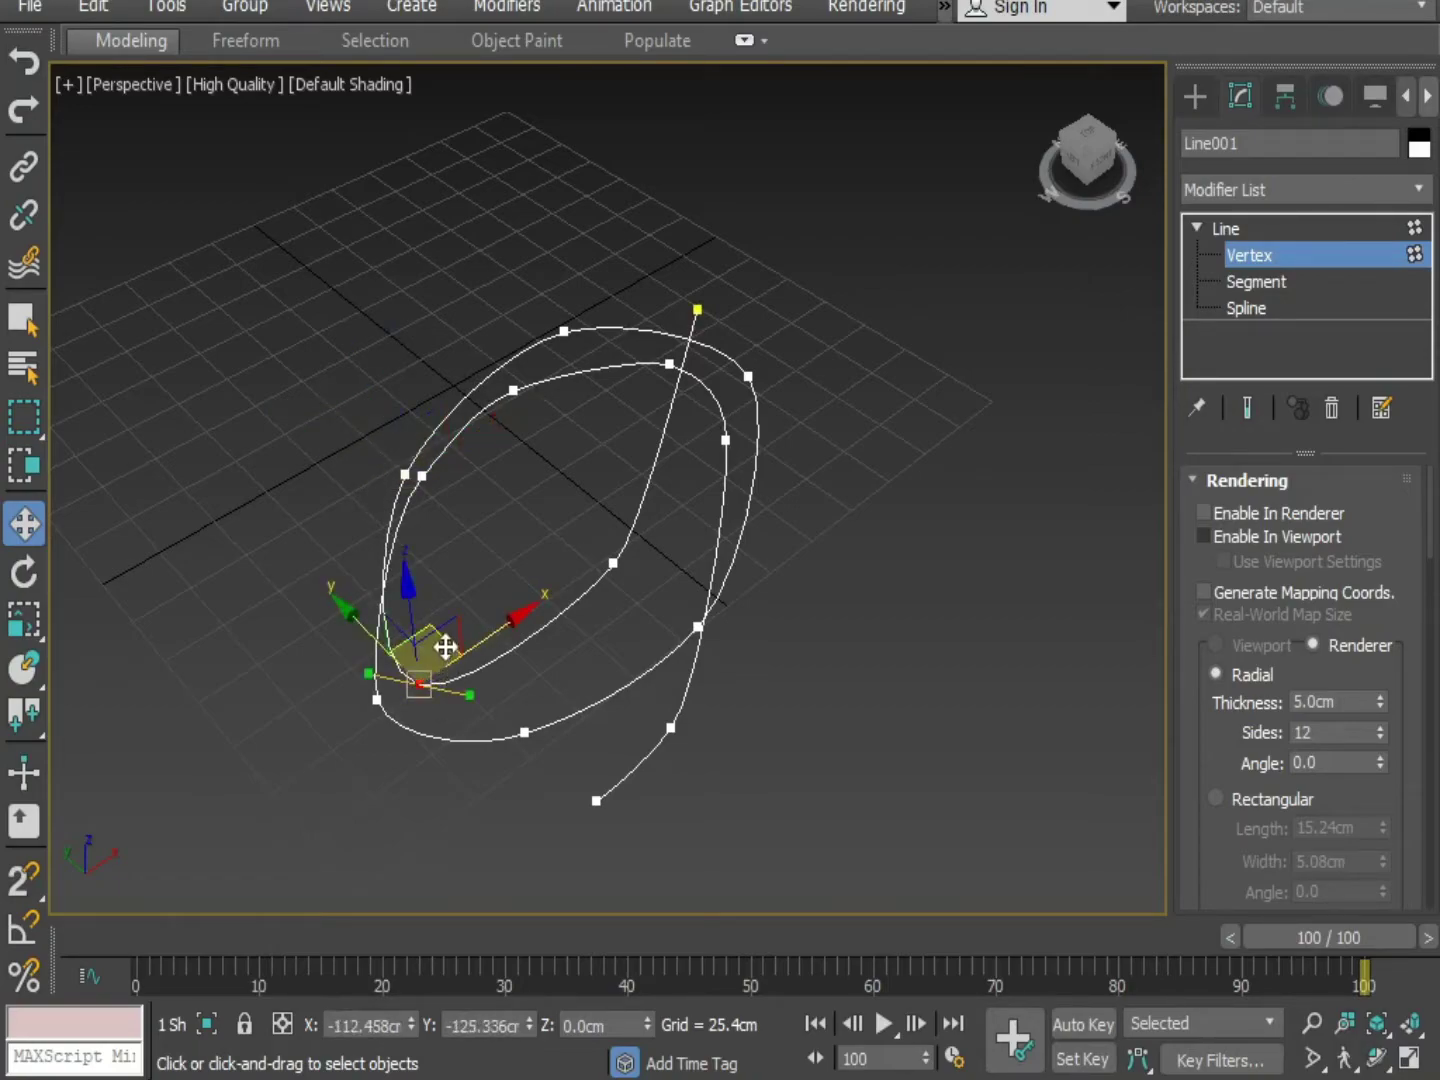
left_click_drag(452, 650, 459, 653)
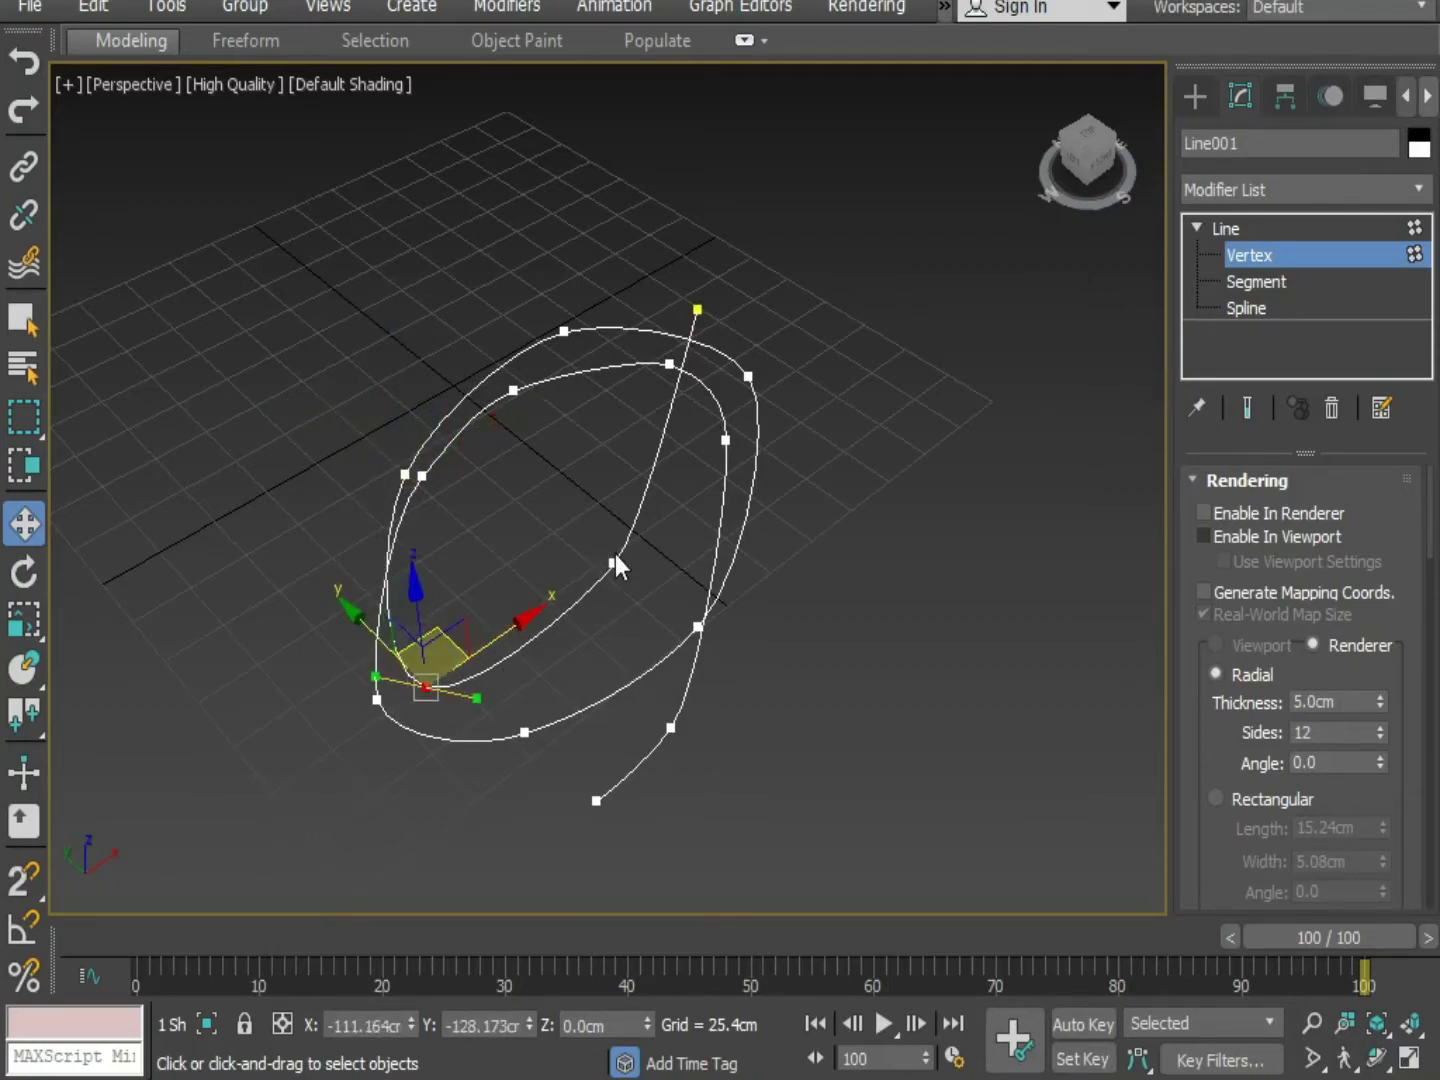
left_click(612, 562)
left_click_drag(599, 530, 611, 527)
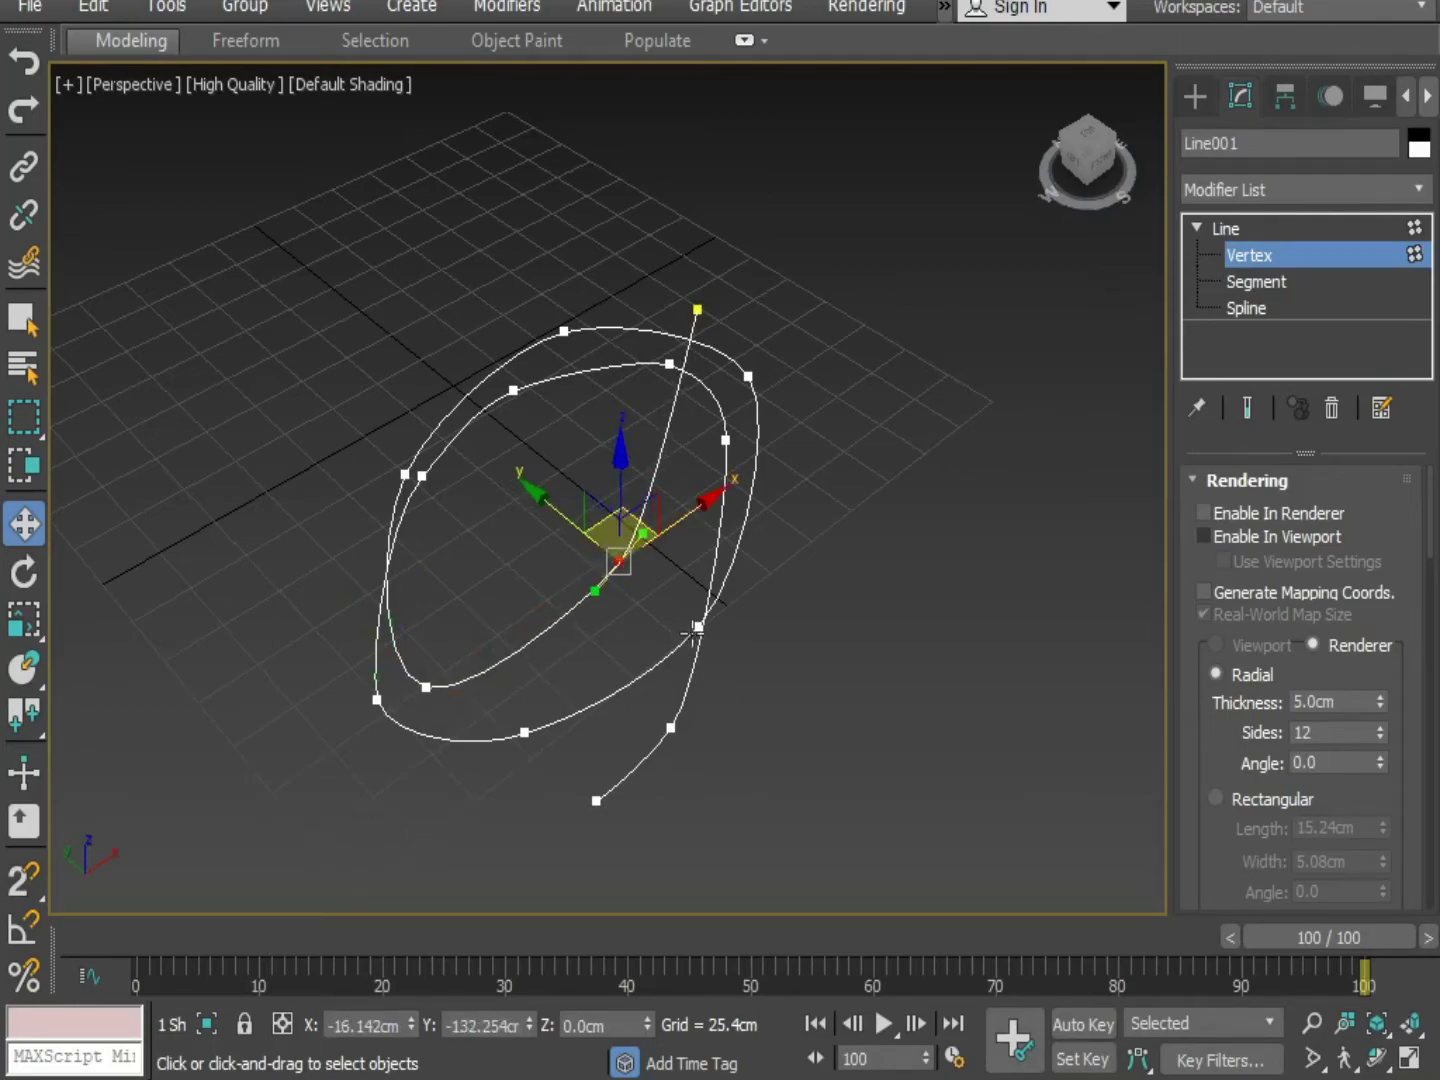
Shift the lower tail's middle vertex, then move the inner loop's lower-left vertex to about X -111, Y -130 cm and lengthen its tangent handles.
left_click_drag(670, 725, 656, 679)
left_click(428, 692)
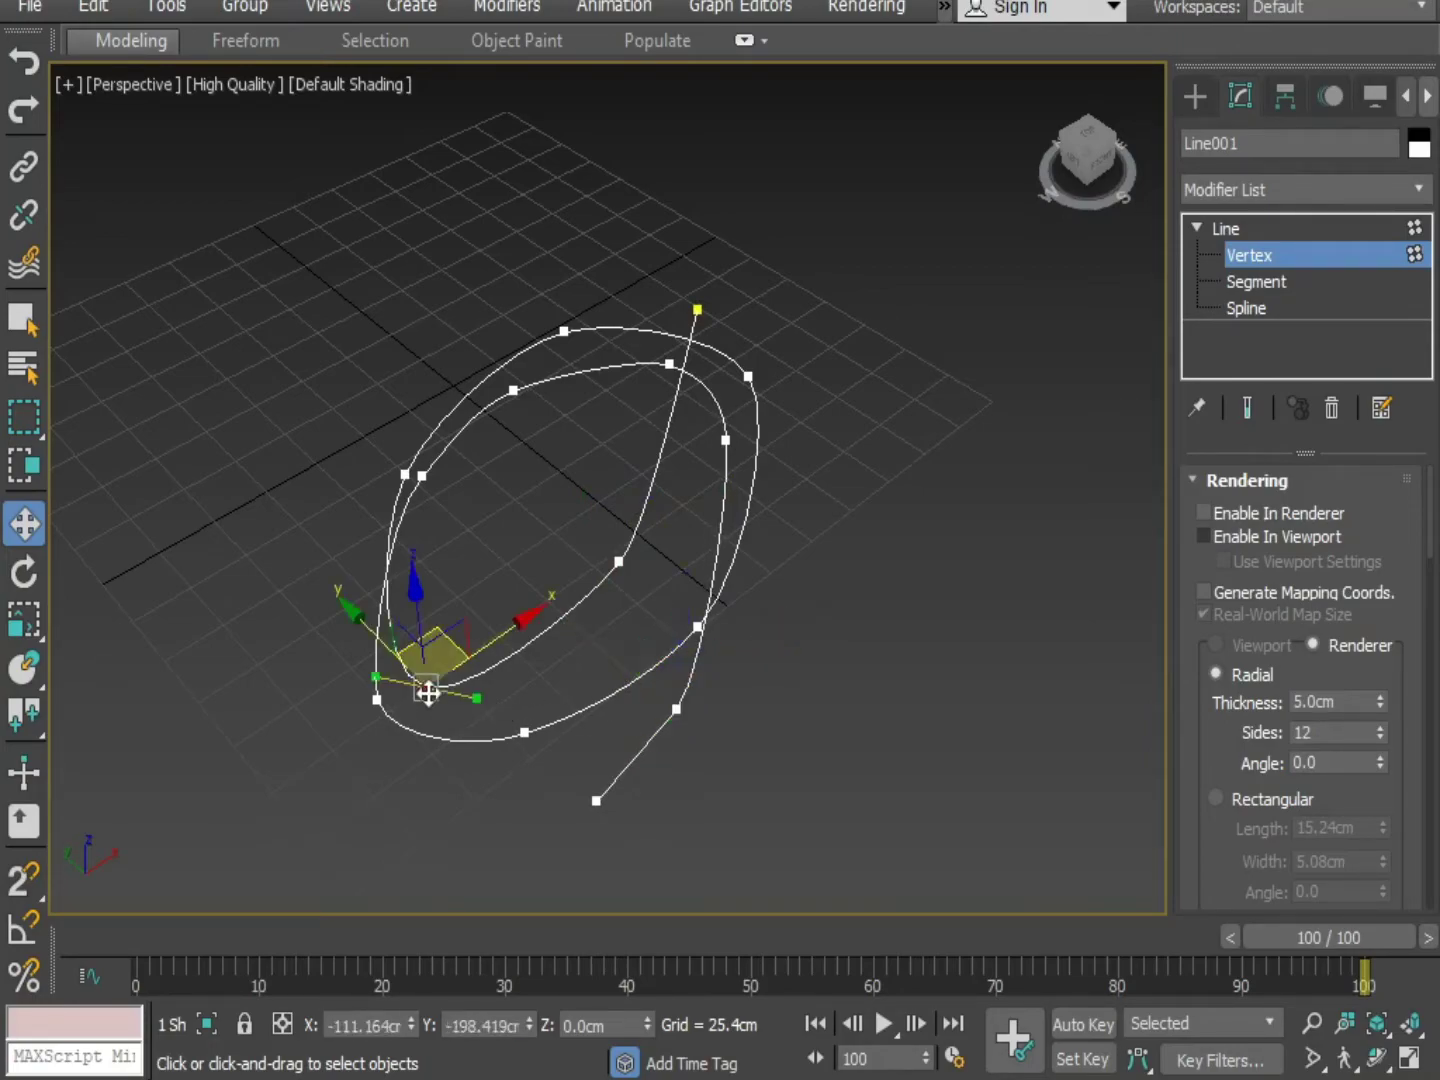
left_click_drag(450, 646, 499, 699)
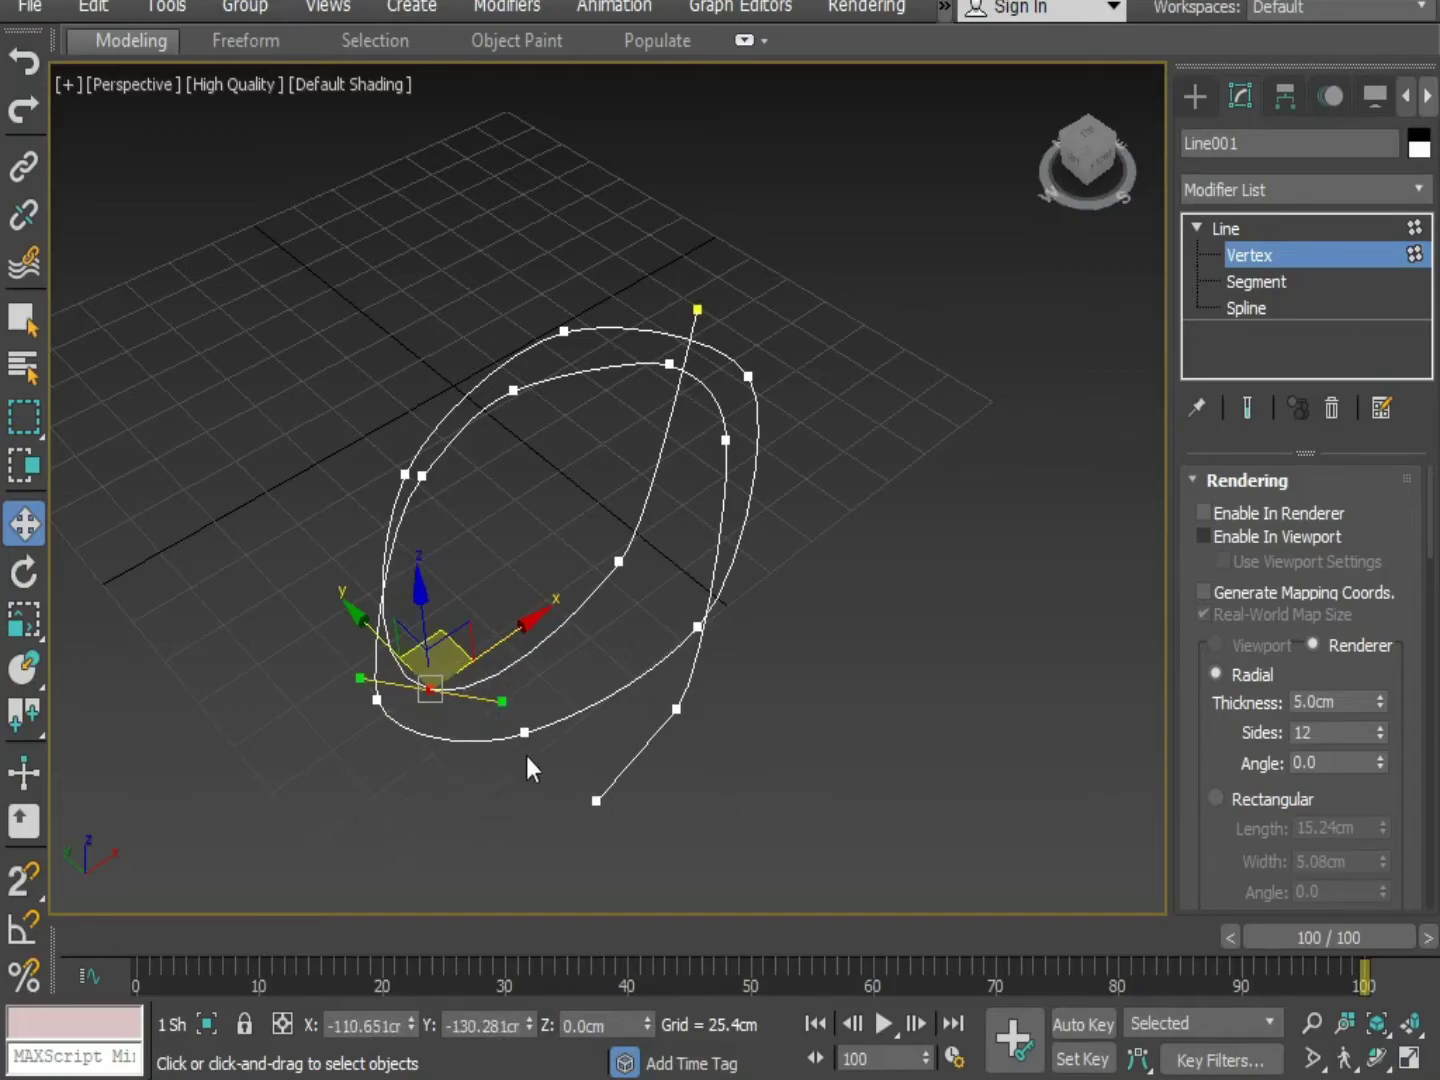
Move the inner loop's upper-left vertex to about X 18, Y -32, Z 6.7 cm and clear the selection.
left_click(512, 391)
left_click_drag(533, 363, 558, 358)
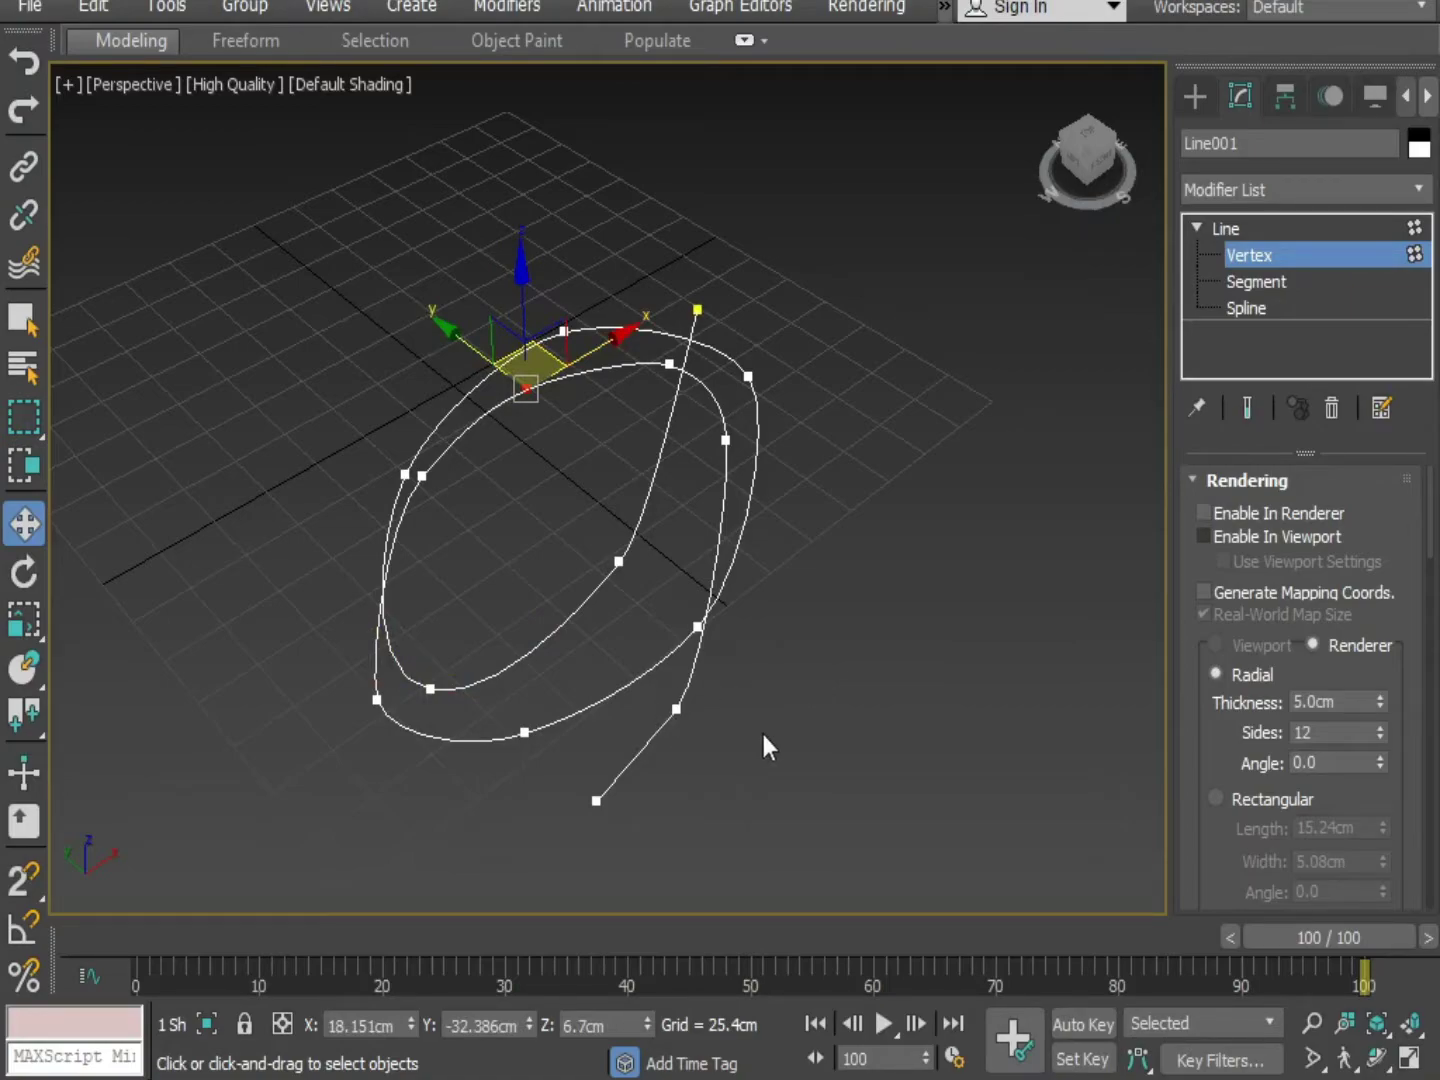
left_click(792, 766)
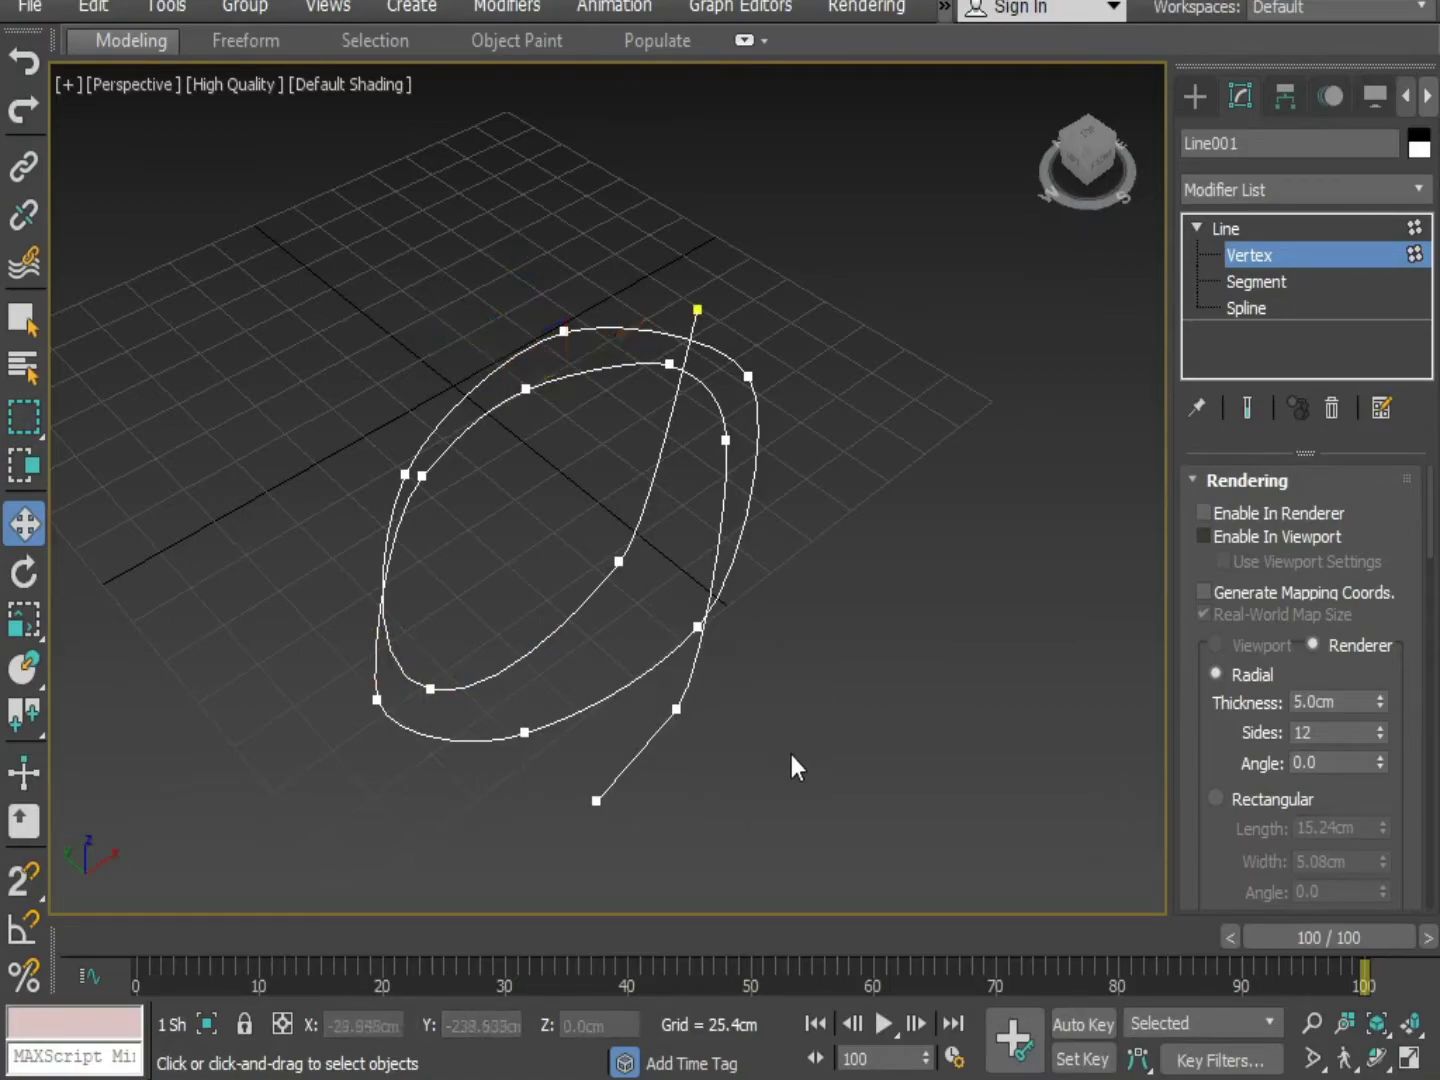
Enable the line's thickness in both renderer and viewport, with a radial thickness of 5 cm.
left_click(1209, 539)
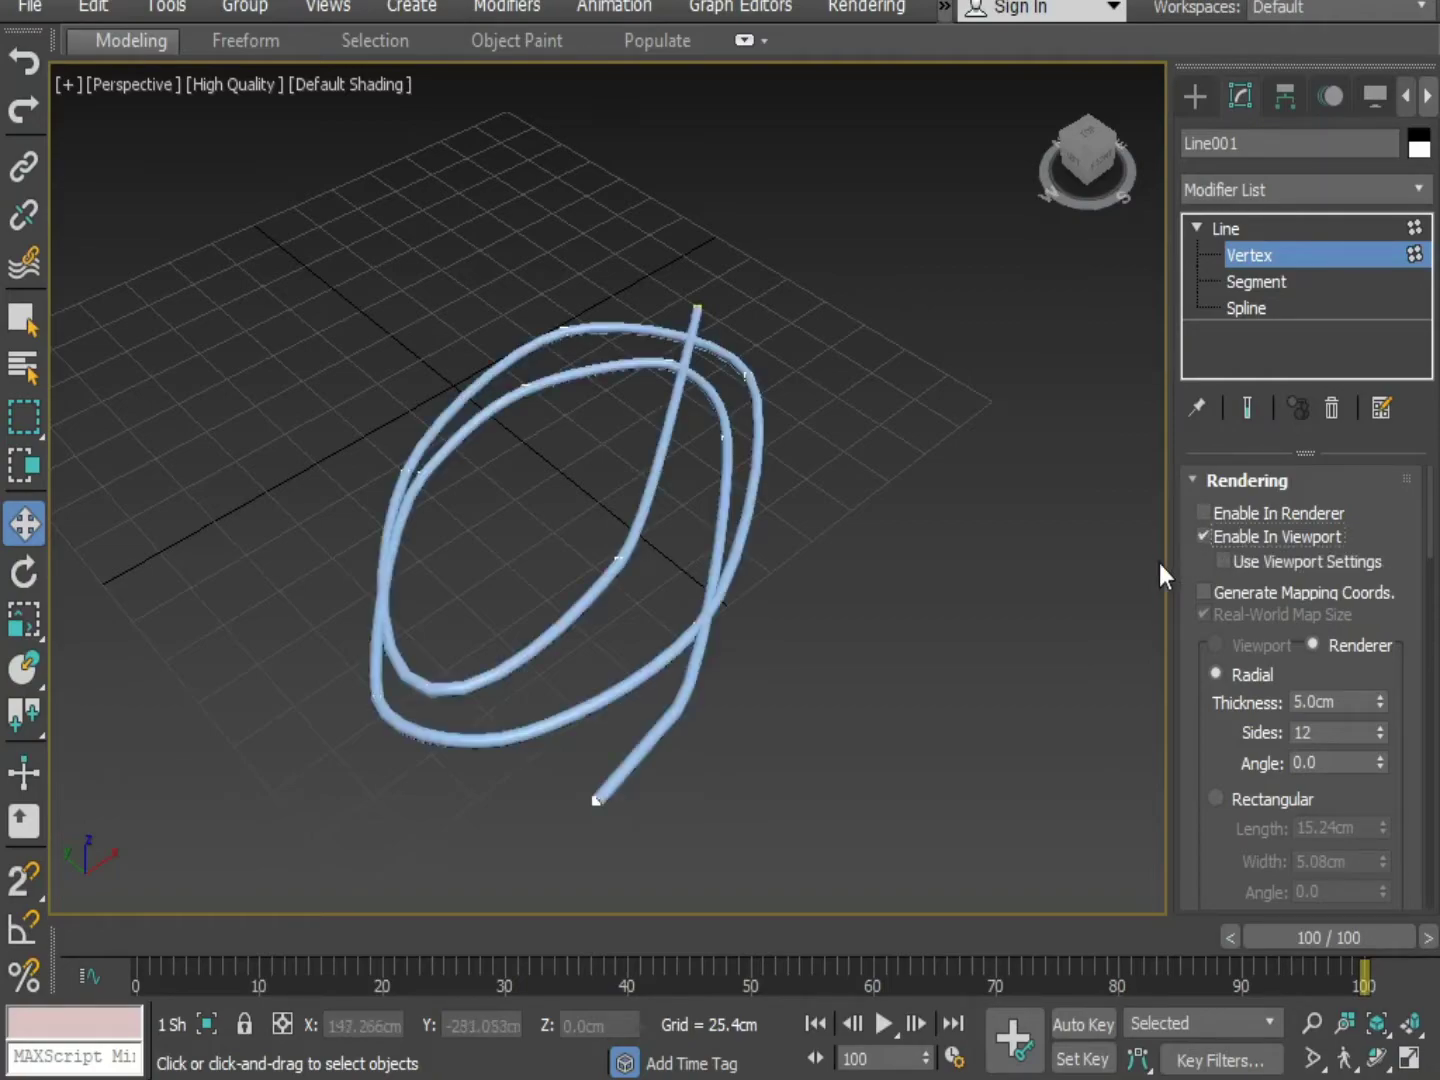
left_click(1203, 513)
middle_click_drag(586, 594, 775, 679)
scroll(656, 665, "up", 4)
middle_click_drag(656, 665, 829, 707)
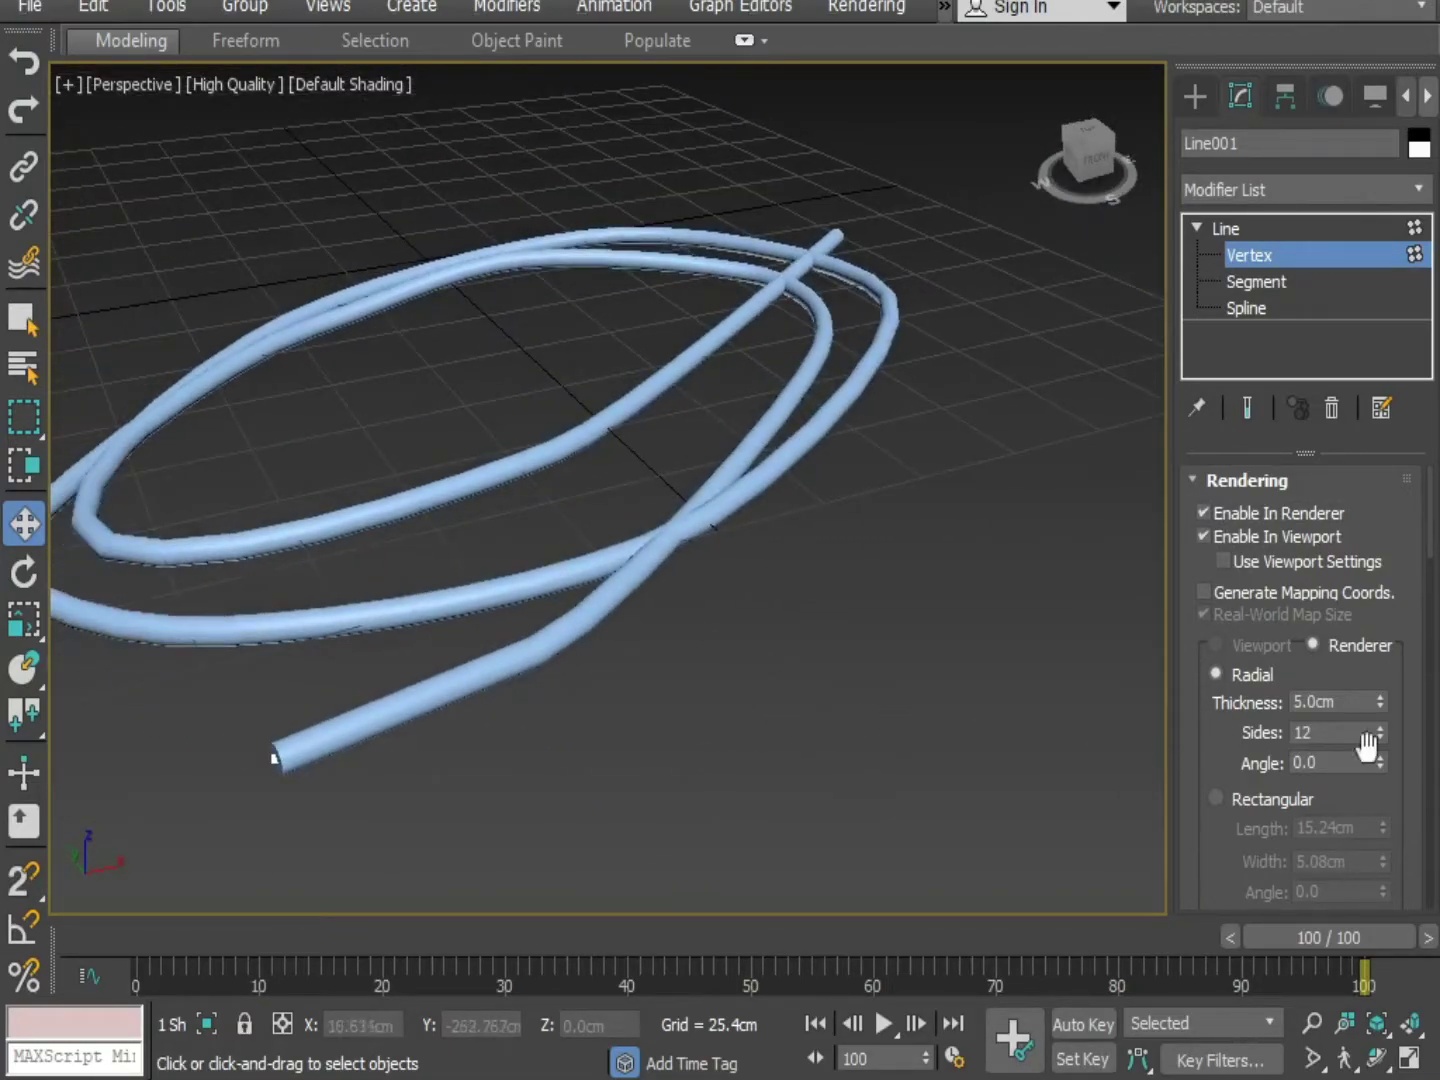
left_click_drag(1385, 698, 1382, 687)
left_click(1331, 696)
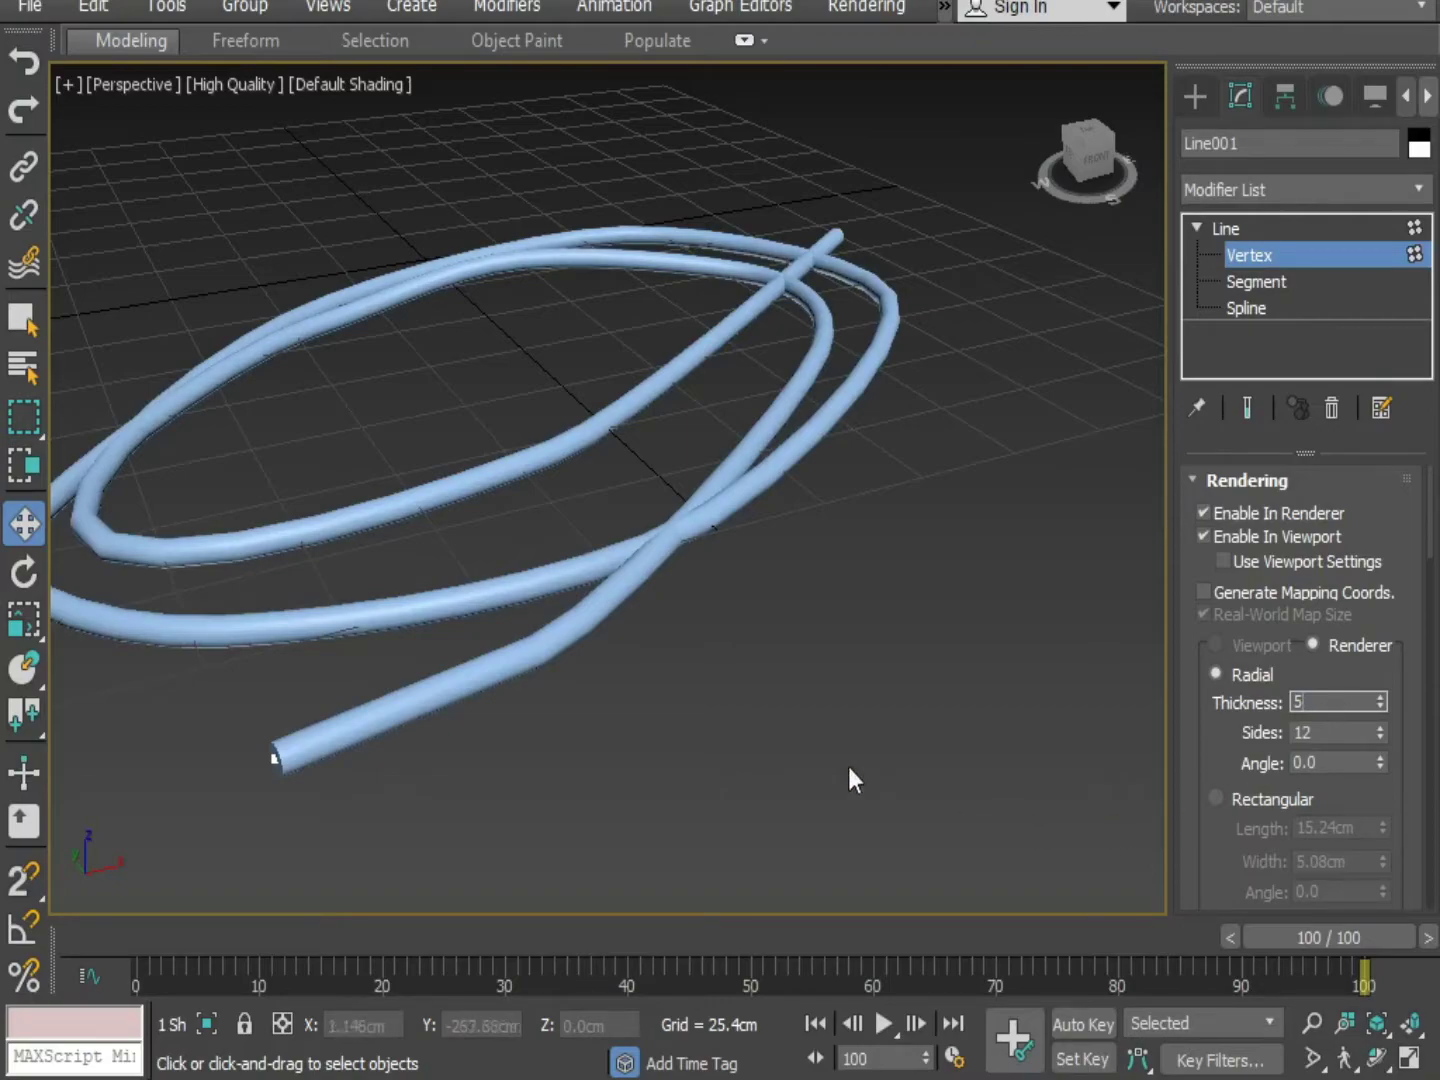
middle_click_drag(712, 743, 862, 688)
middle_click_drag(754, 694, 745, 744, "alt")
middle_click_drag(1037, 375, 904, 464)
scroll(978, 467, "up", 2)
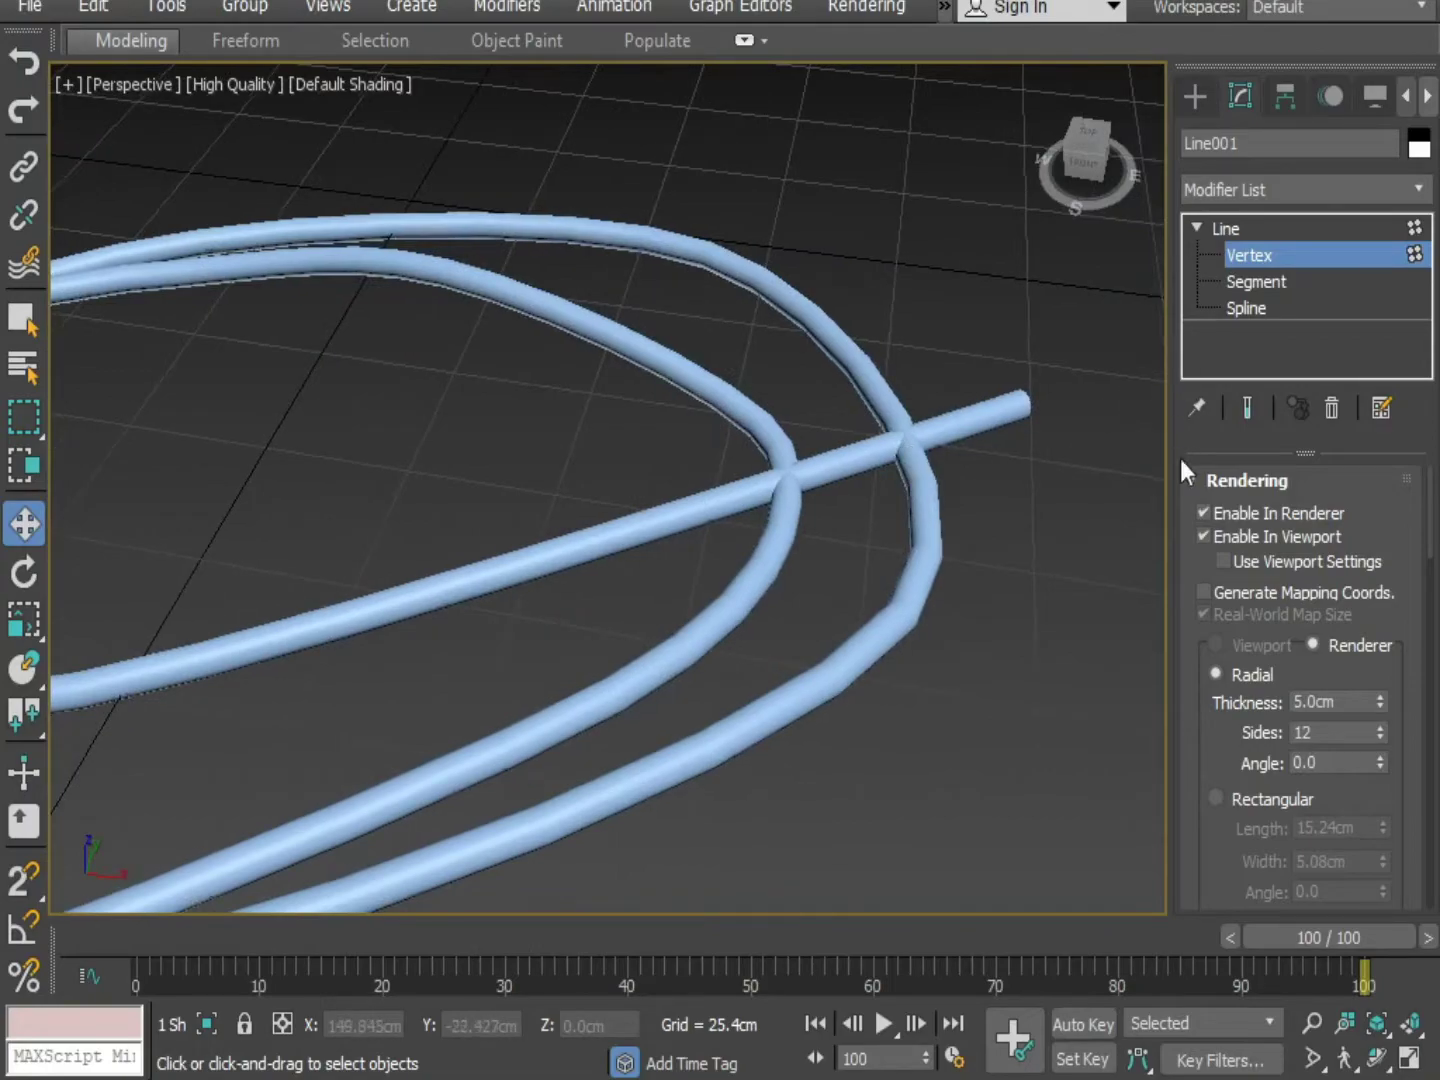
Turn off the viewport thickness and refine the line with a new vertex where its straight upper end crosses the inner loop.
left_click(1213, 539)
left_click(1240, 253)
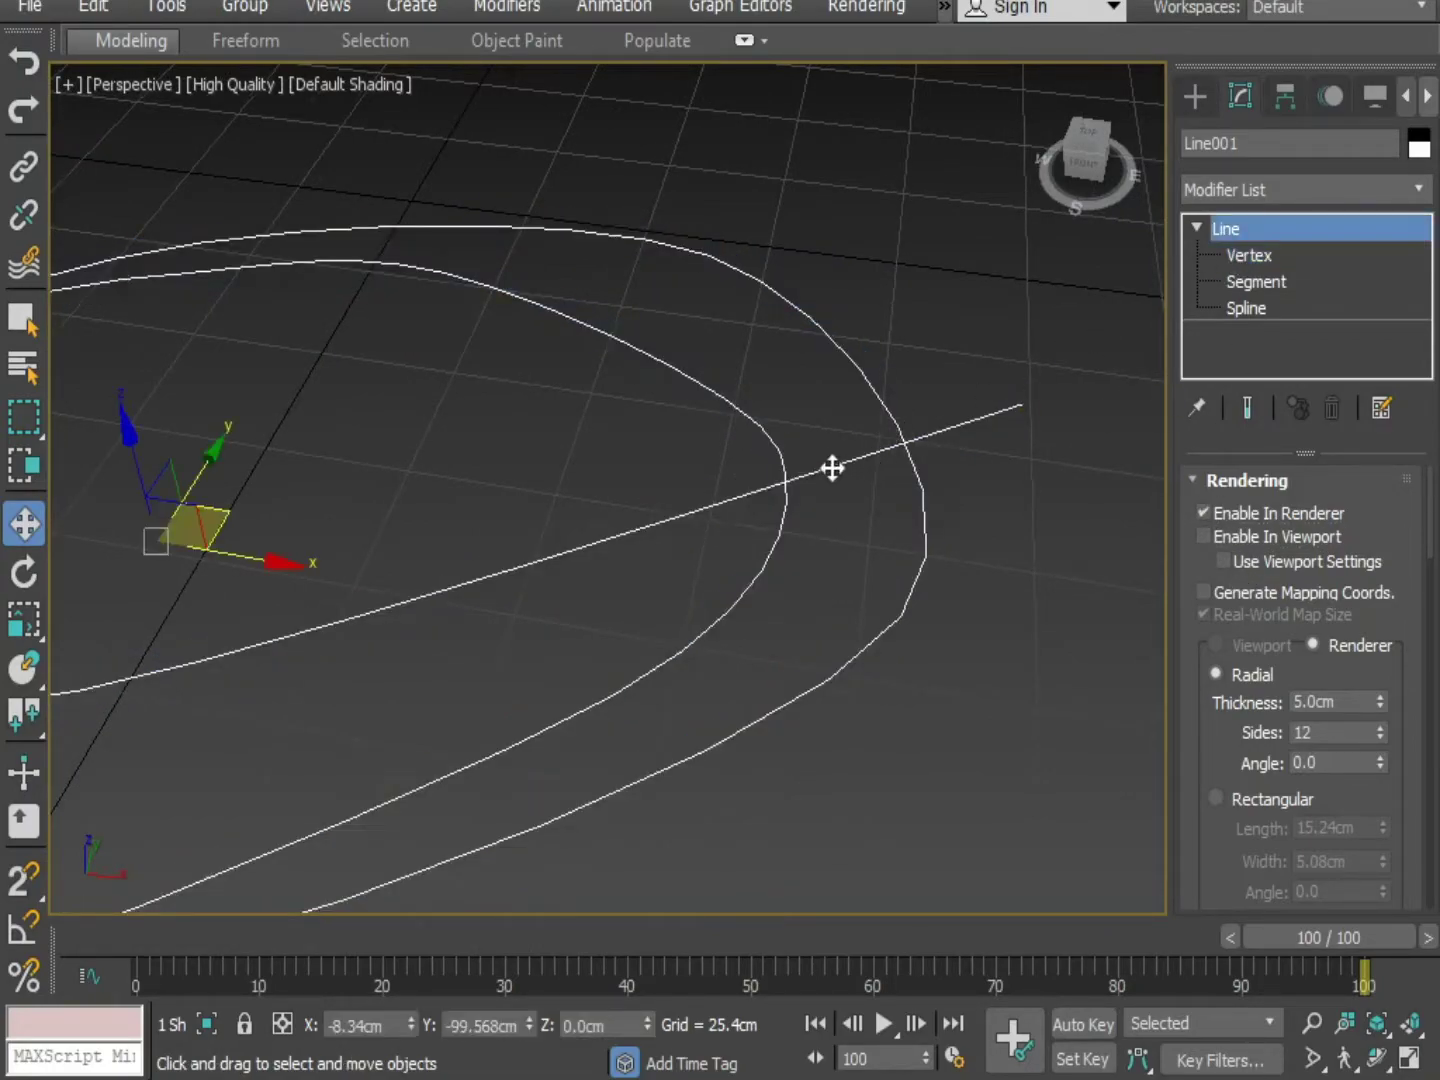
left_click(1270, 255)
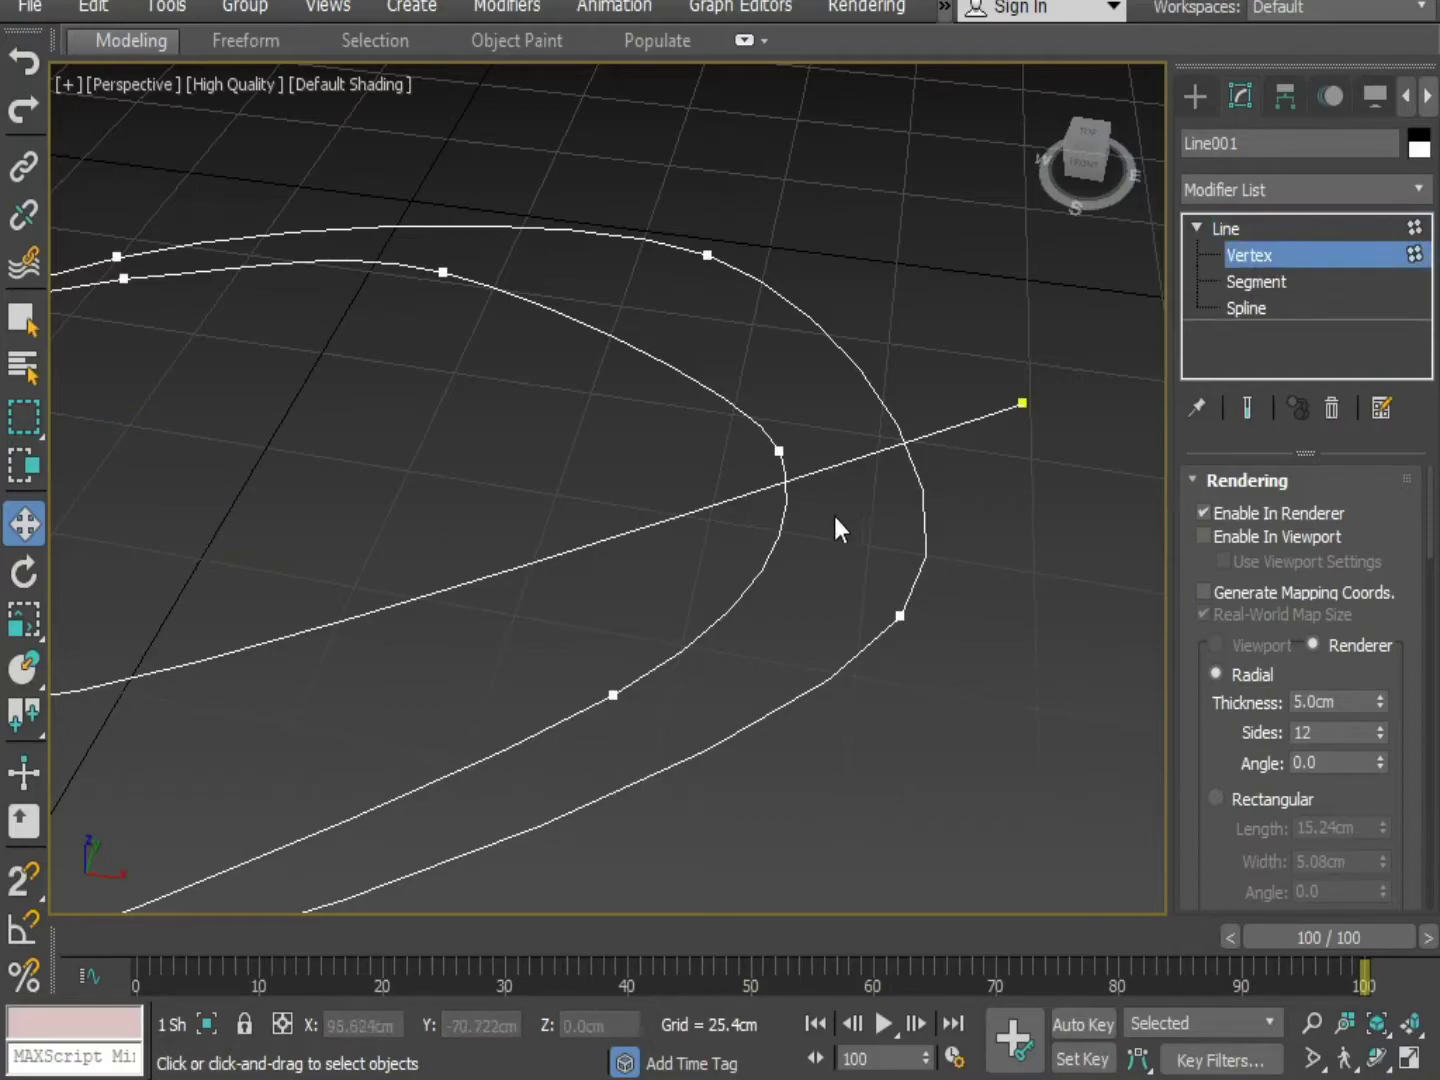
middle_click_drag(825, 523, 853, 514)
left_click_drag(1433, 548, 1437, 689)
left_click(1241, 728)
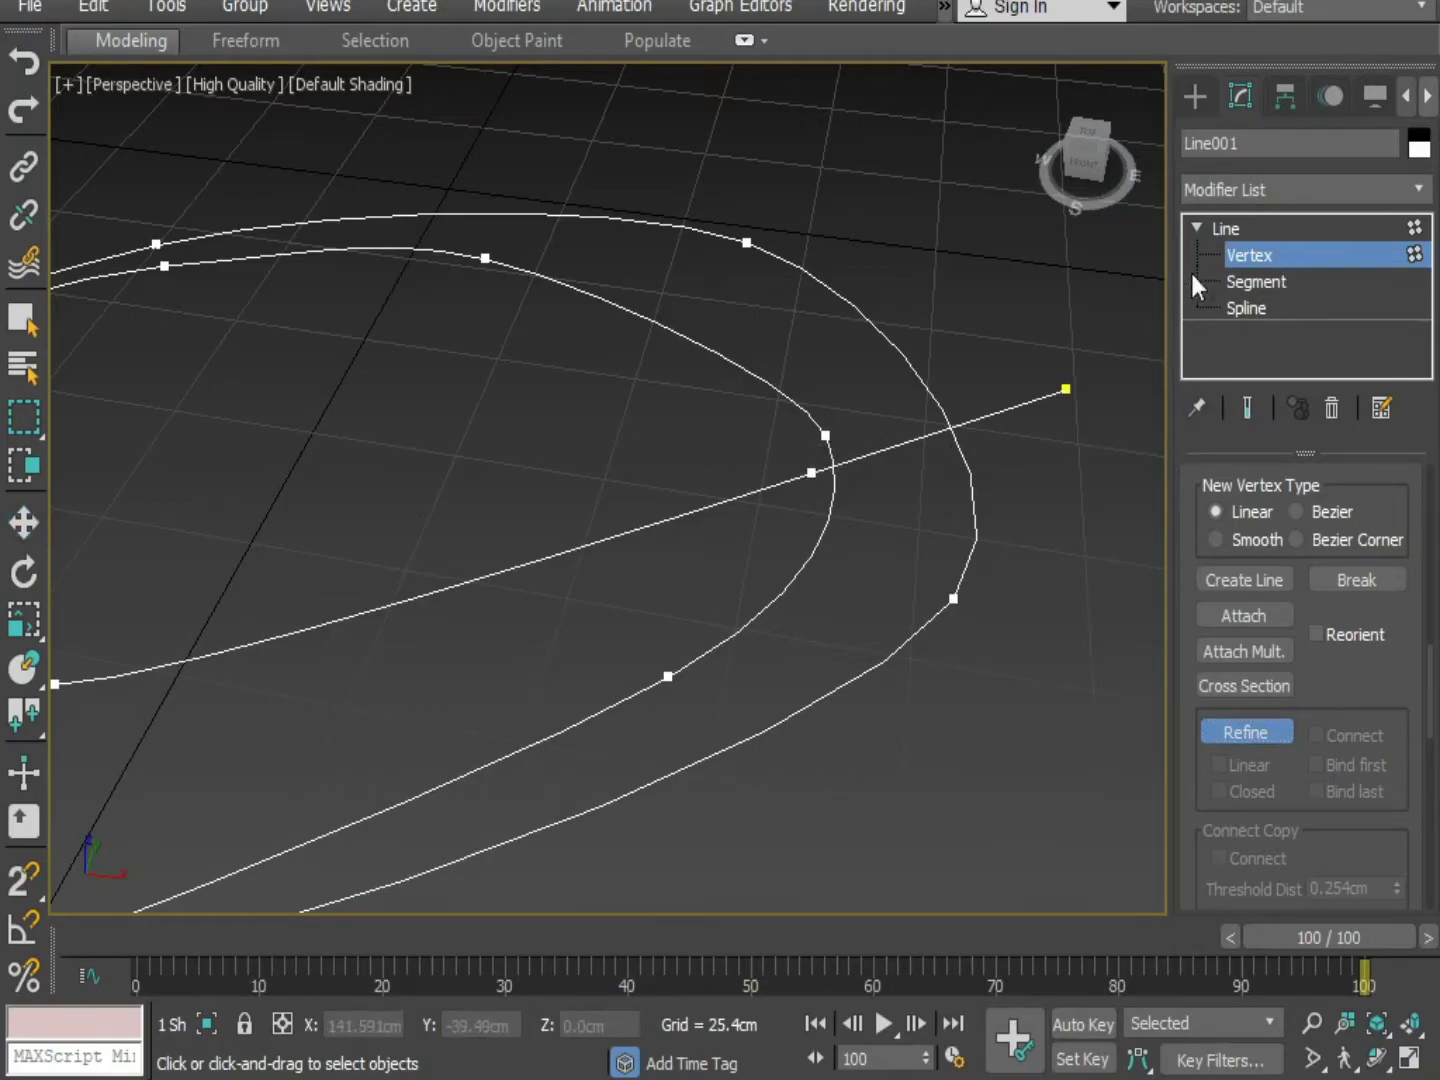
key("w")
Show the thickness in the viewport again and raise the newly added crossing vertex to about Z 4.6 cm.
scroll(1193, 599, "up", 10)
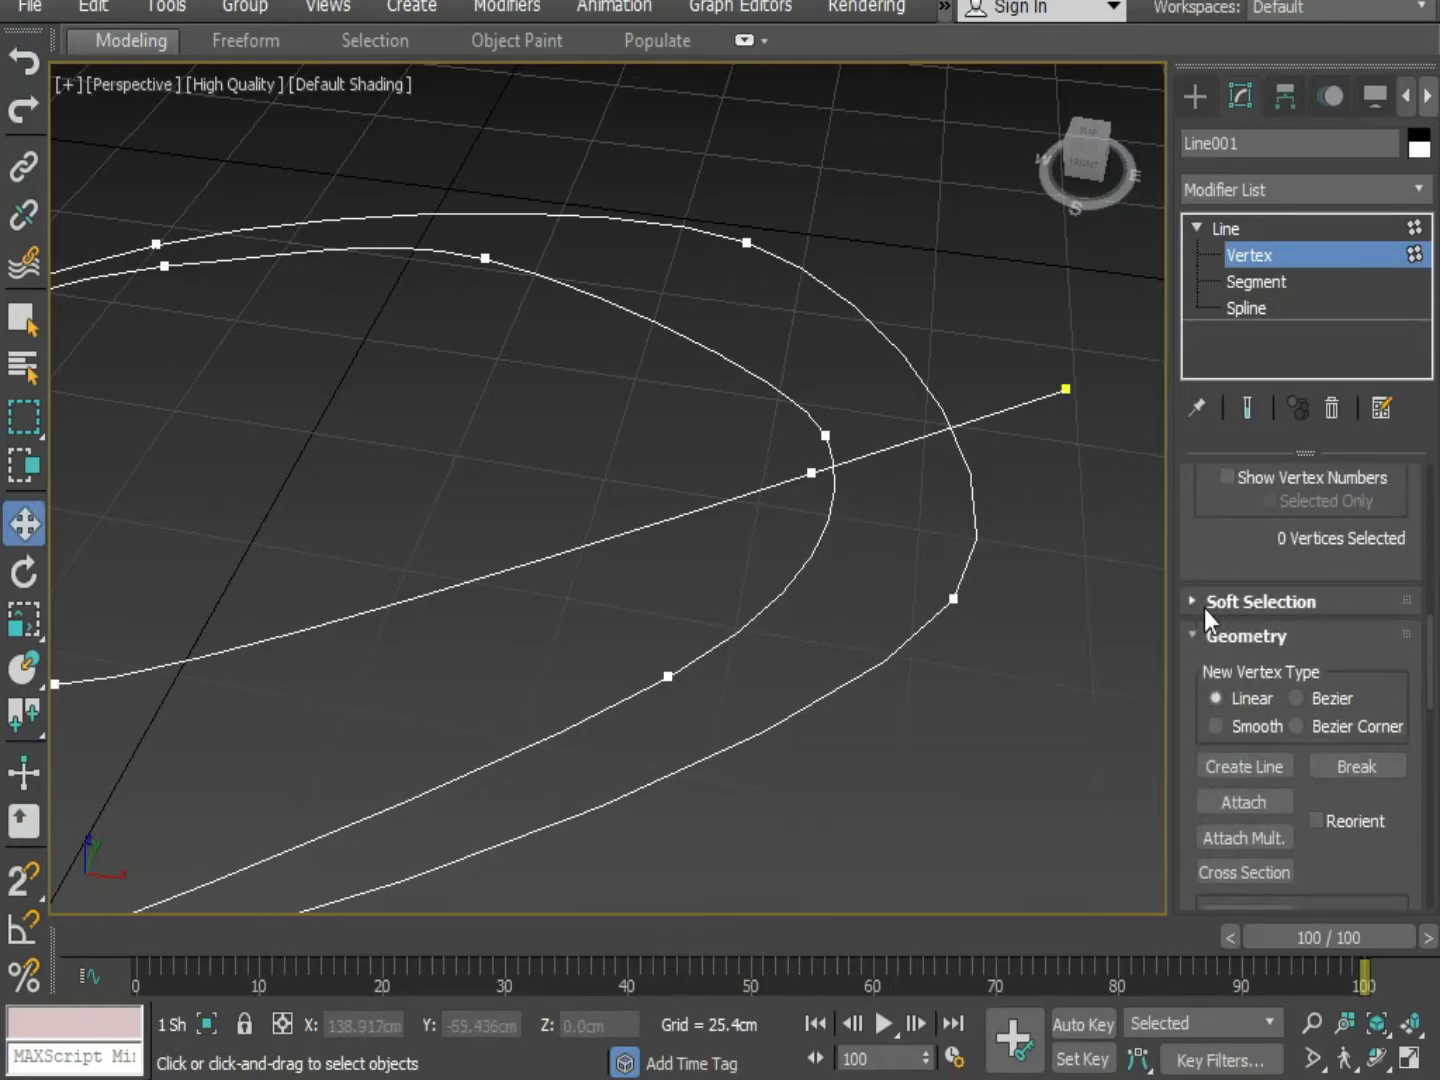
scroll(1196, 598, "up", 6)
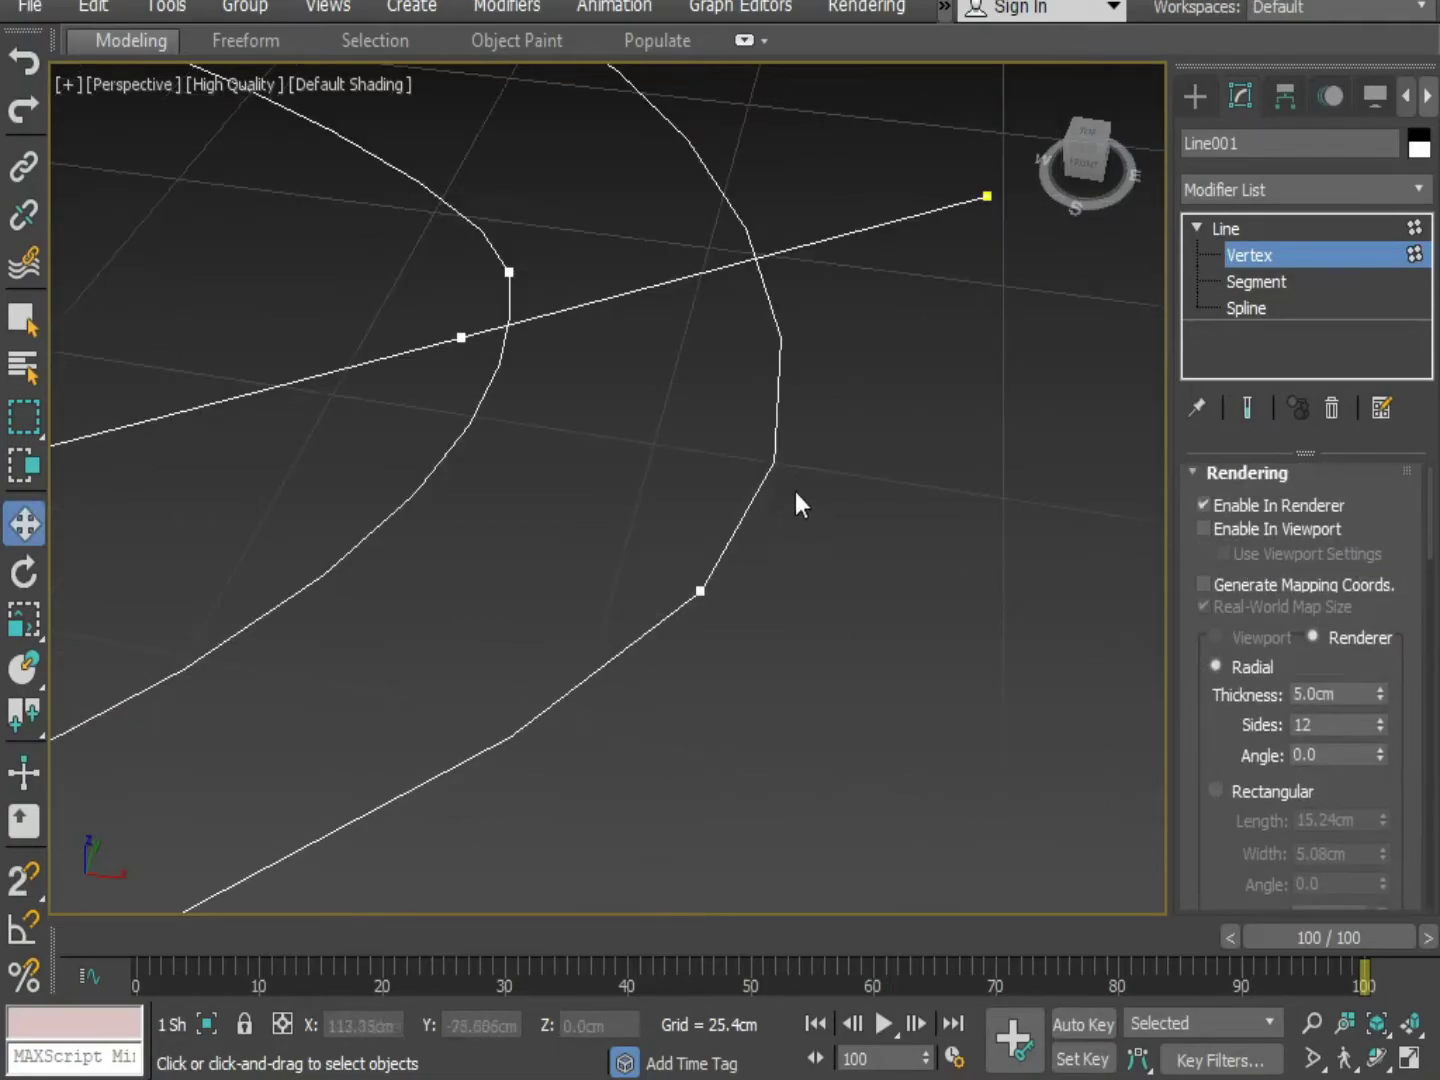
left_click(462, 337)
scroll(676, 488, "up", 3)
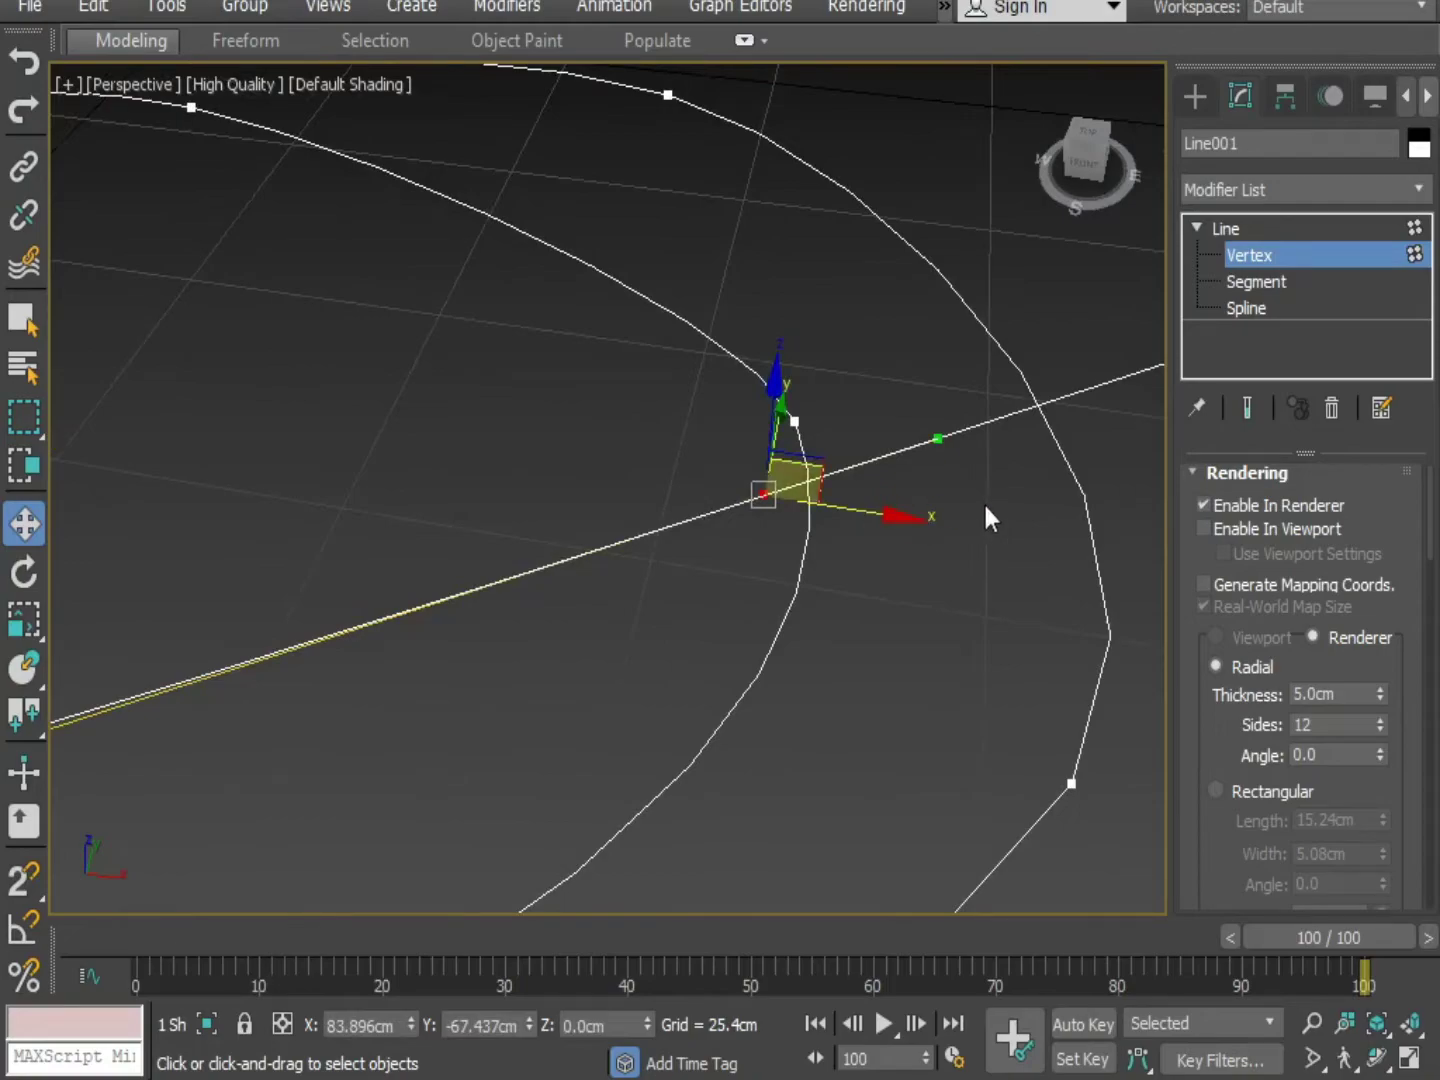
left_click(1203, 528)
middle_click_drag(852, 611, 727, 266, "alt")
left_click_drag(736, 352, 717, 288)
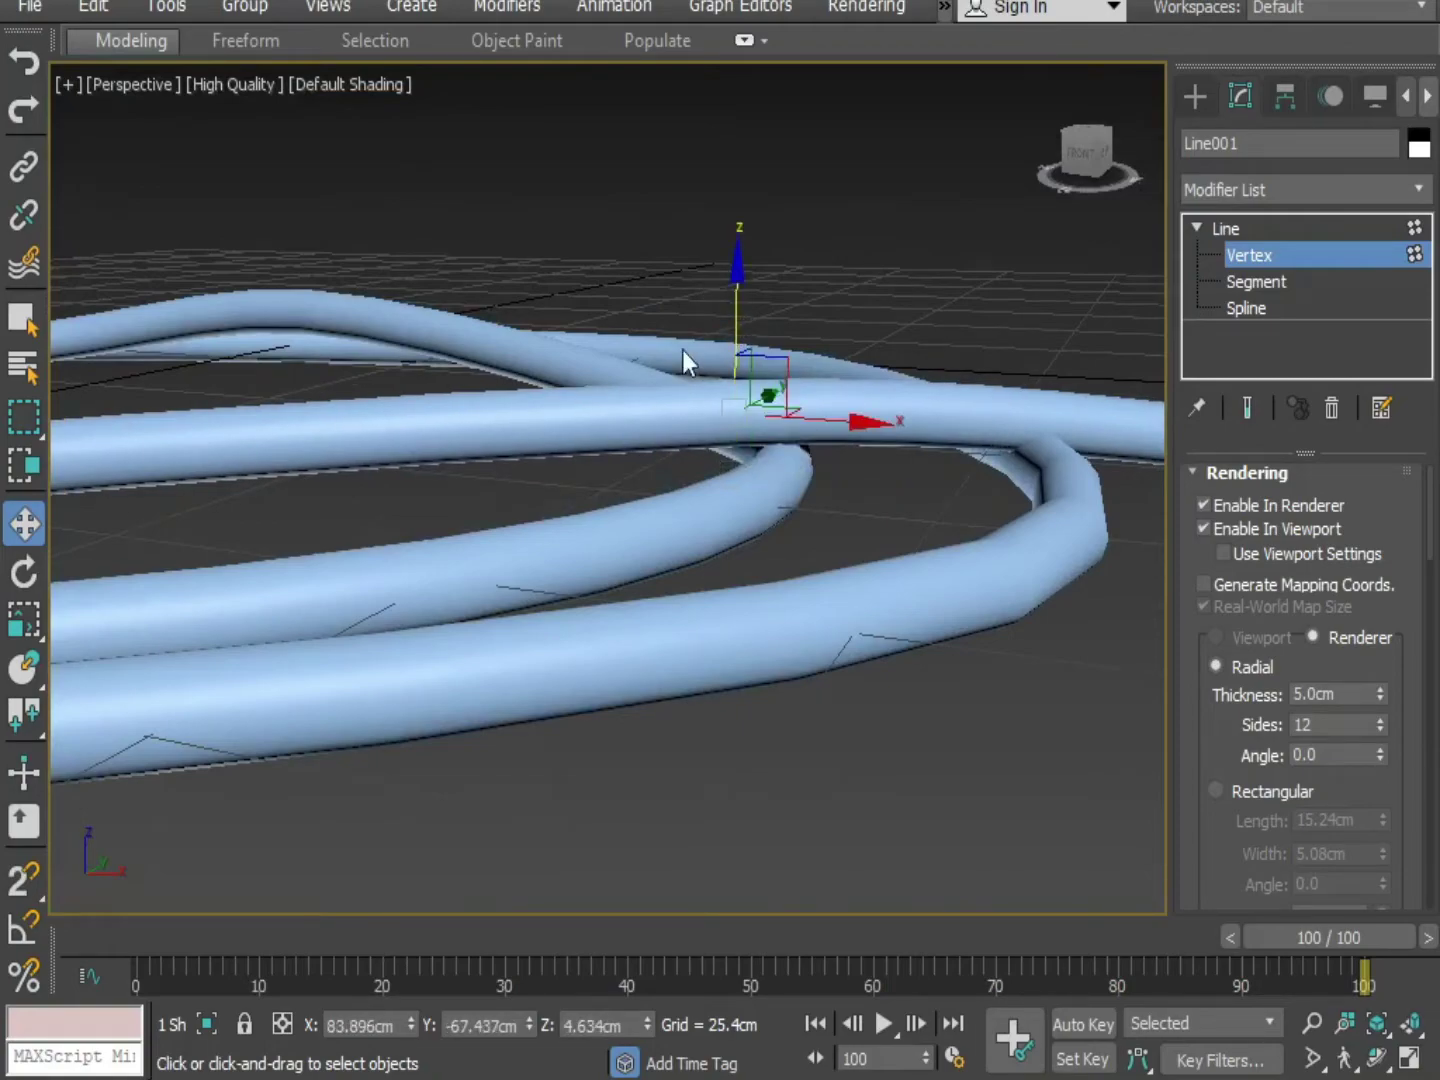
Raise the upper strand's free end vertex by about 4 cm in Z and fine-tune the height around its loop crossing.
middle_click_drag(916, 580, 596, 599)
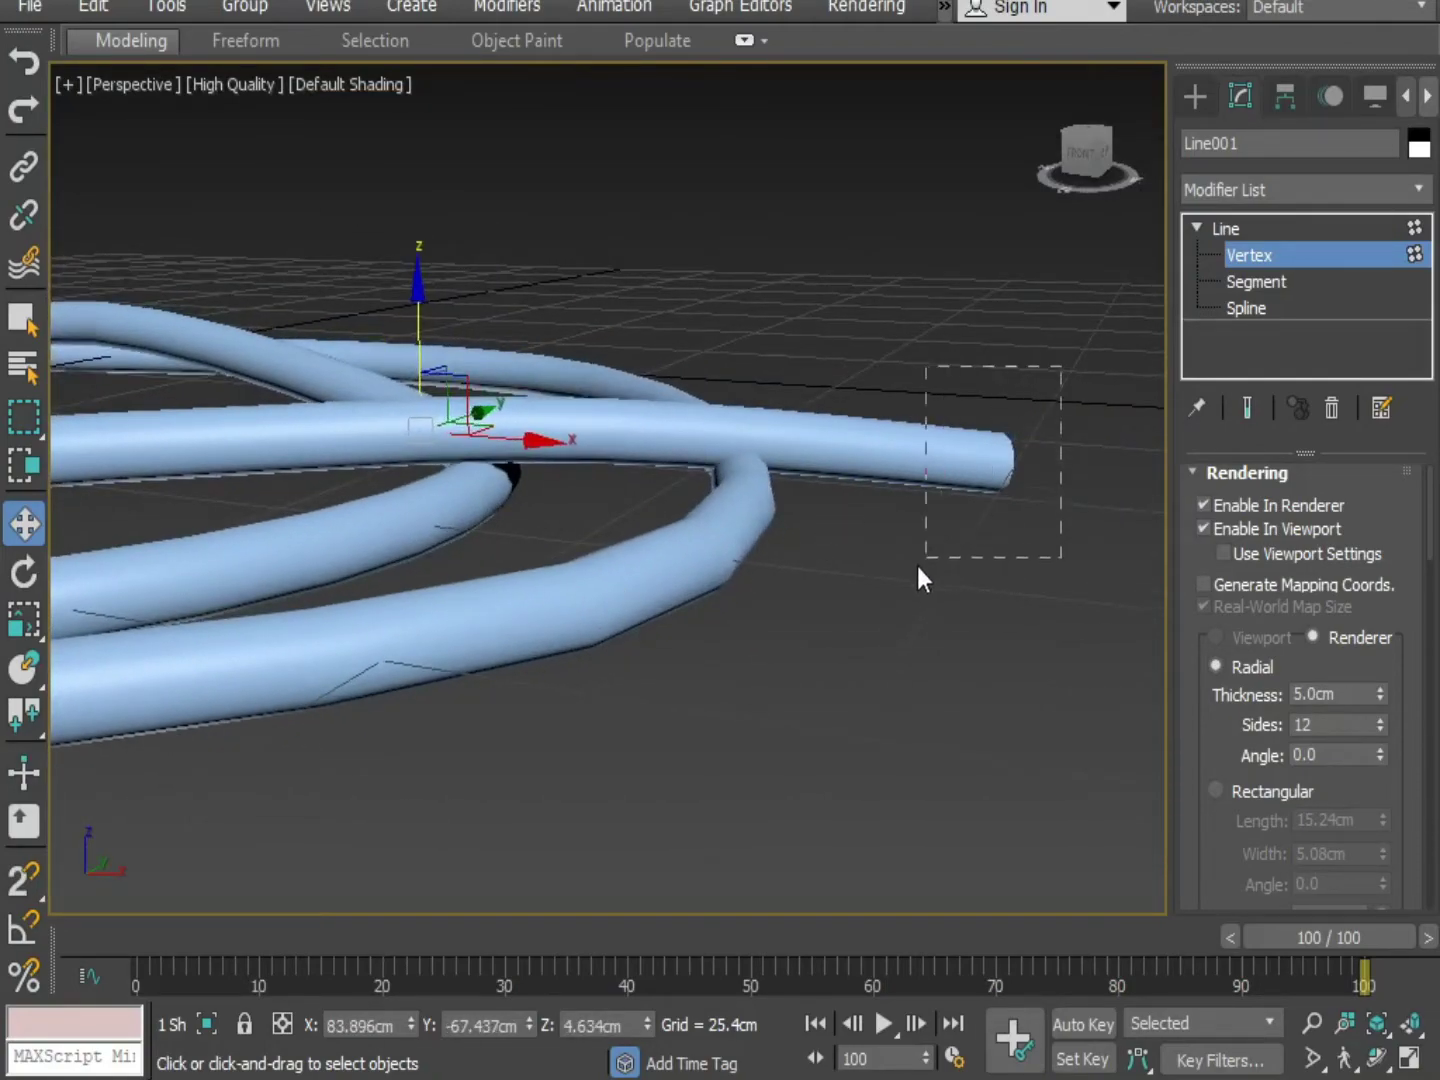
left_click_drag(920, 565, 923, 563)
left_click_drag(1003, 329, 990, 280)
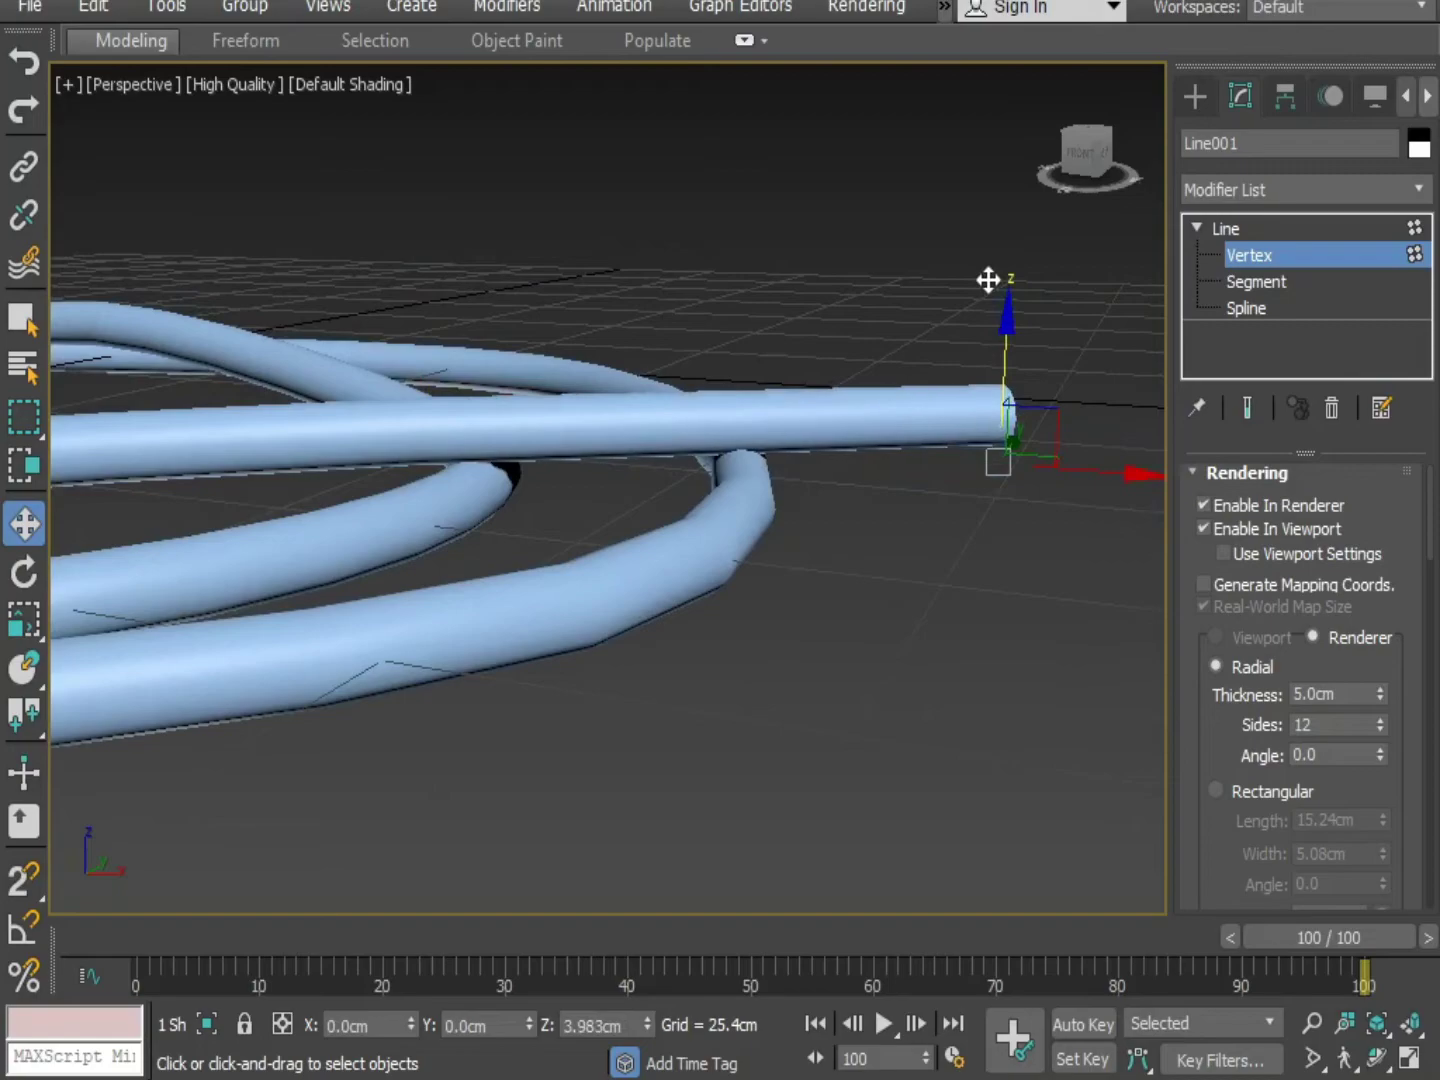
middle_click_drag(540, 456, 653, 415)
left_click_drag(760, 491, 762, 492)
left_click_drag(752, 328, 752, 321)
Raise the outer loop's vertex near its crossing with the lower tail to about Z 4.85 cm, toggling the viewport thickness to check clearance.
middle_click_drag(676, 506, 872, 509)
scroll(871, 509, "down", 3)
middle_click_drag(819, 652, 867, 541)
scroll(847, 648, "down", 4)
middle_click_drag(802, 624, 771, 559, "alt")
scroll(668, 590, "up", 5)
middle_click_drag(669, 590, 922, 487)
left_click(749, 558)
middle_click_drag(754, 585, 691, 693, "alt")
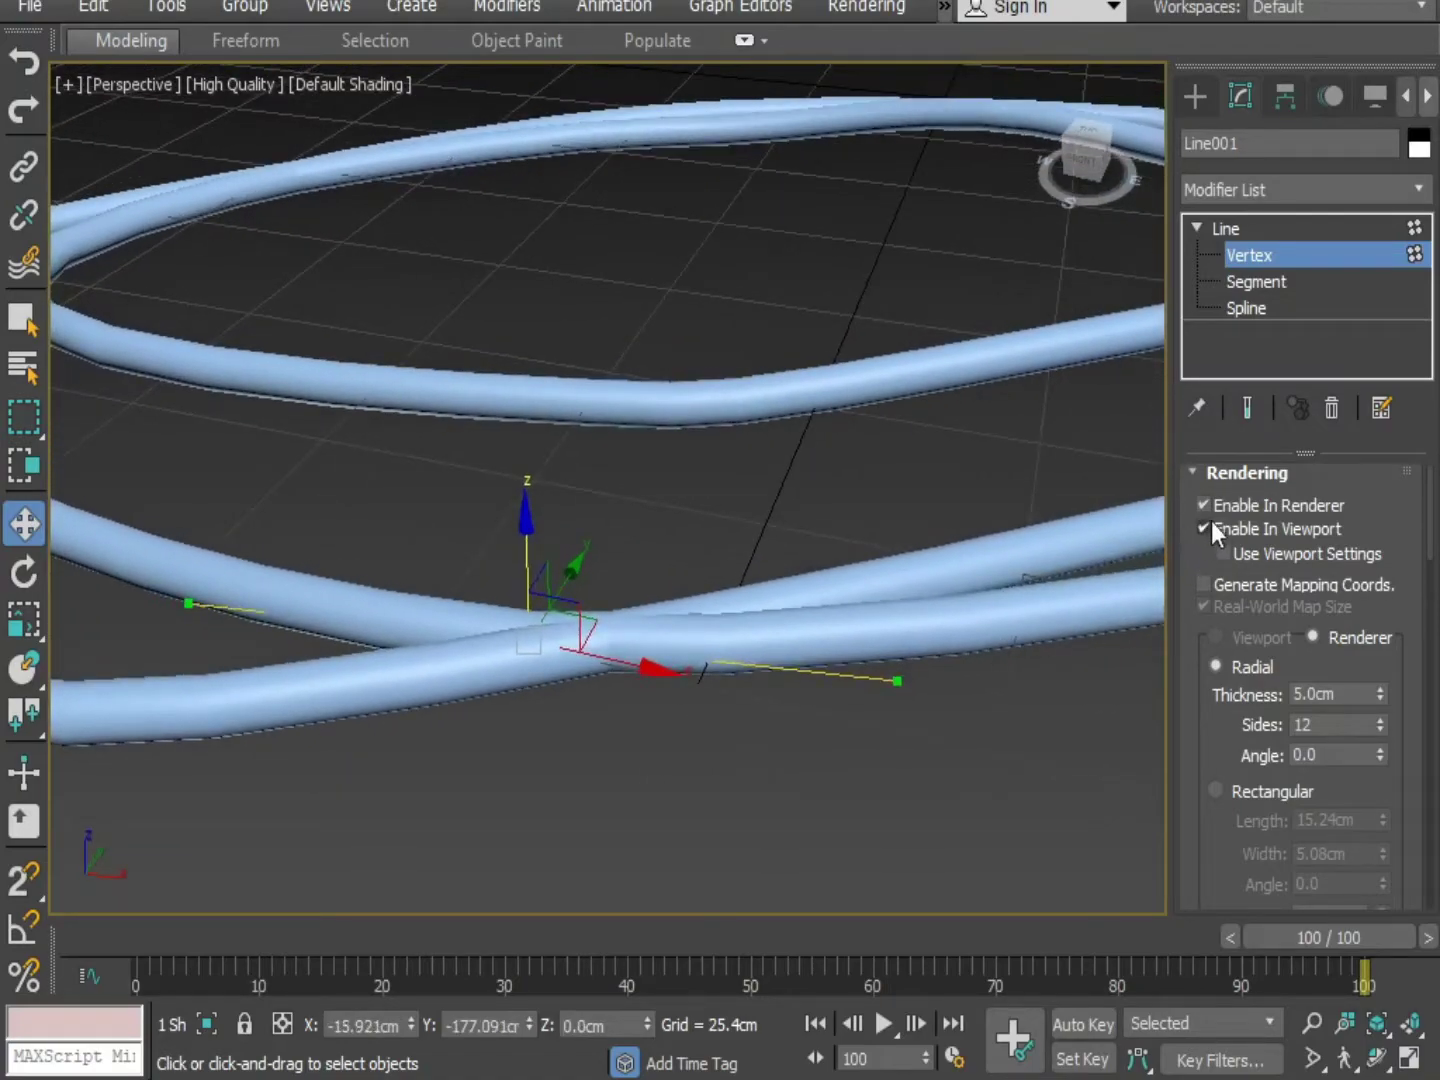
left_click(1203, 529)
left_click_drag(517, 544, 517, 521)
middle_click_drag(635, 631, 841, 642, "alt")
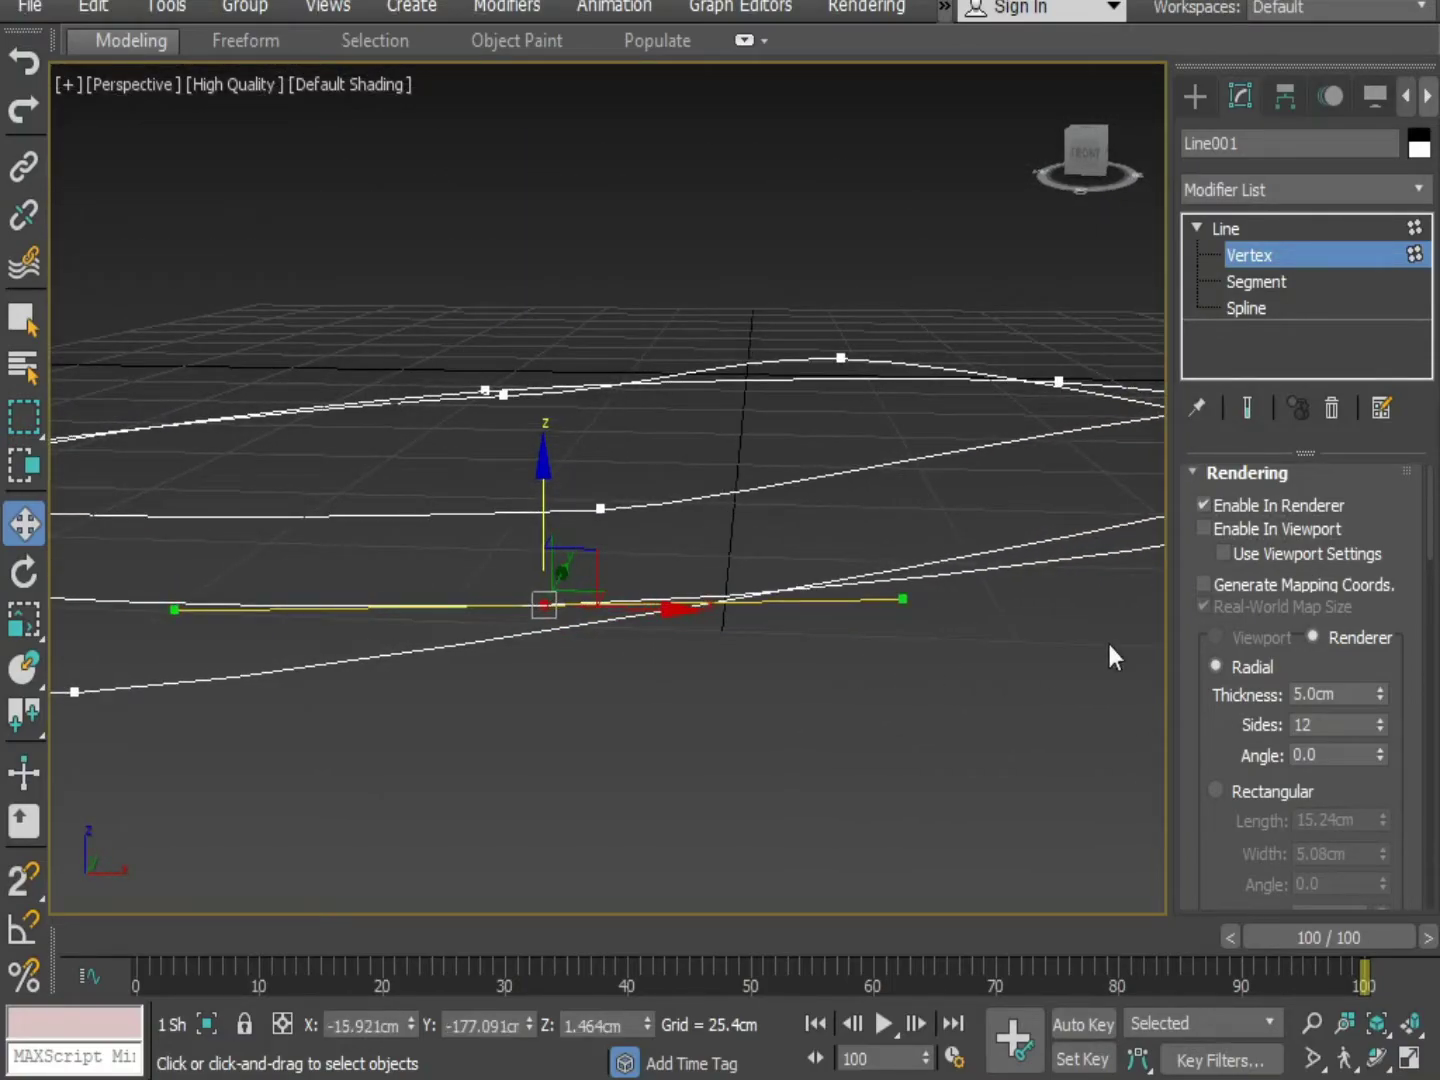
left_click(1203, 528)
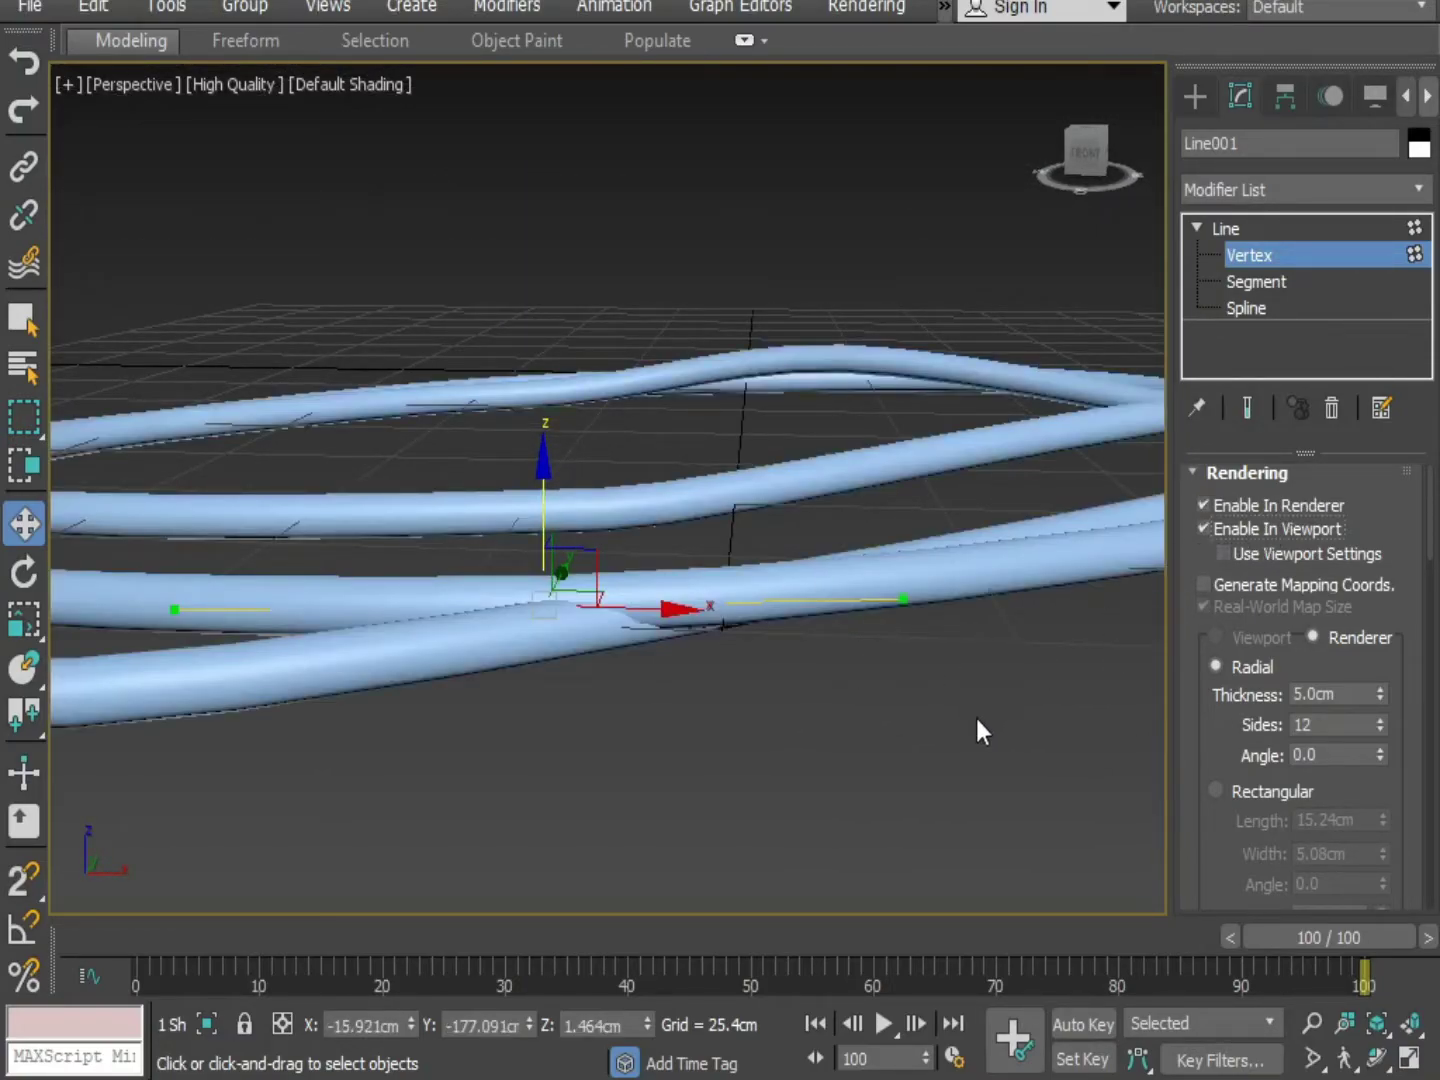
left_click_drag(535, 475, 540, 416)
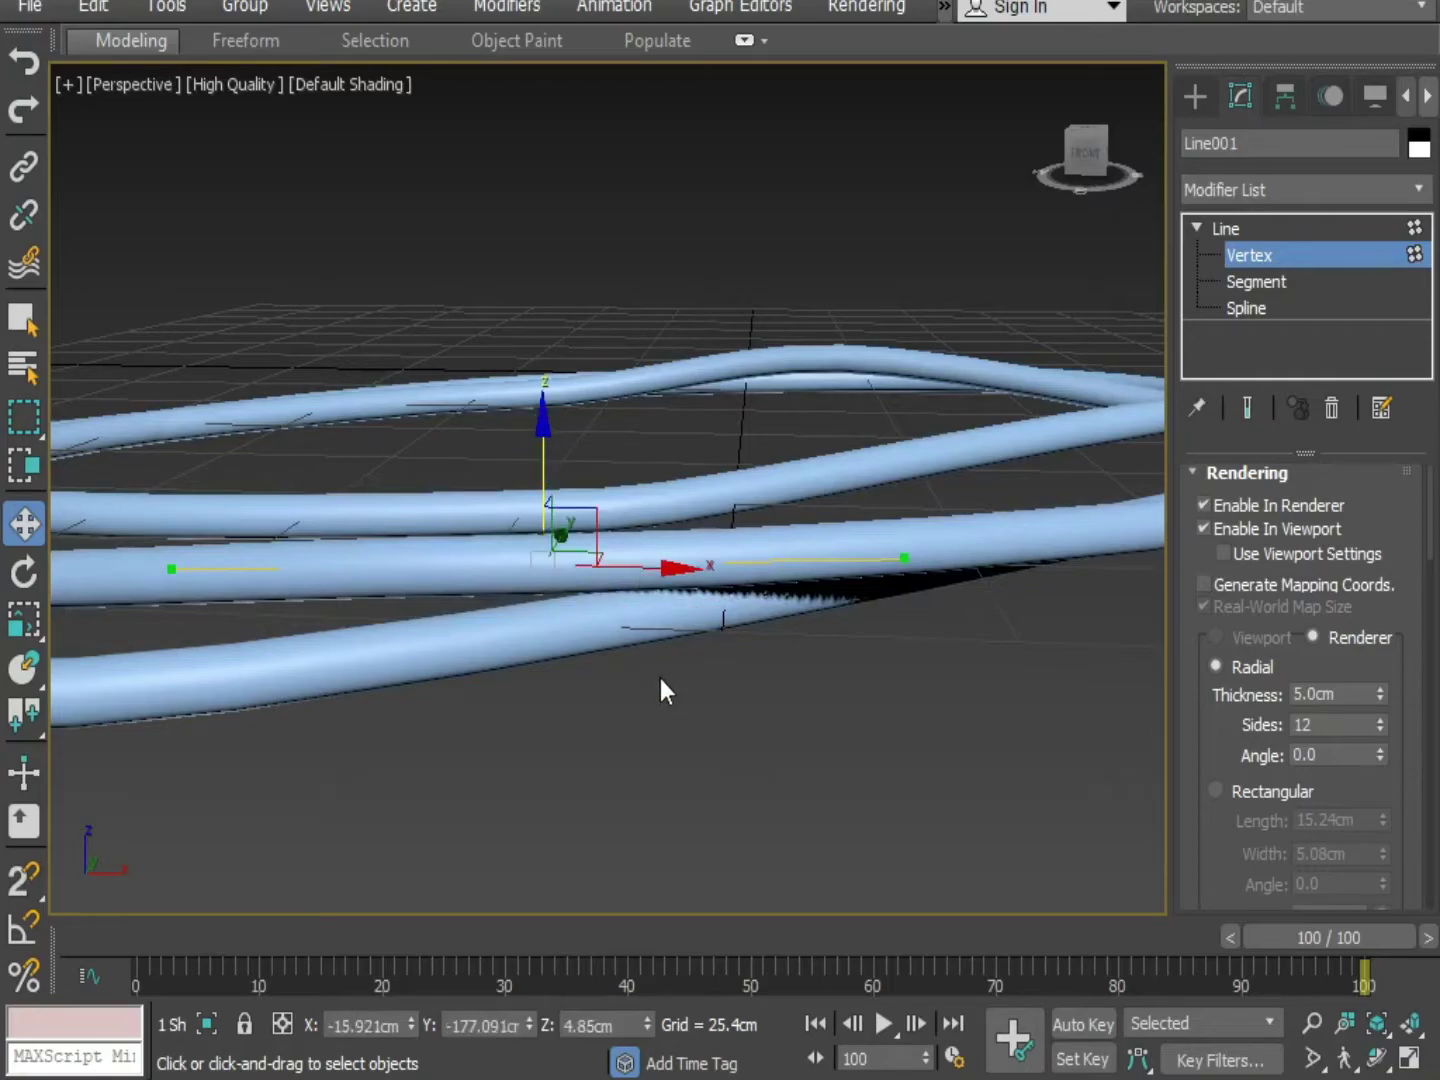
Raise the inner loop's left vertex to about Z 7.3 cm to separate the overlapping strands, with the viewport thickness switched back on.
scroll(661, 679, "down", 4)
middle_click_drag(560, 662, 778, 615, "alt")
scroll(518, 703, "up", 4)
middle_click_drag(492, 689, 640, 789, "alt")
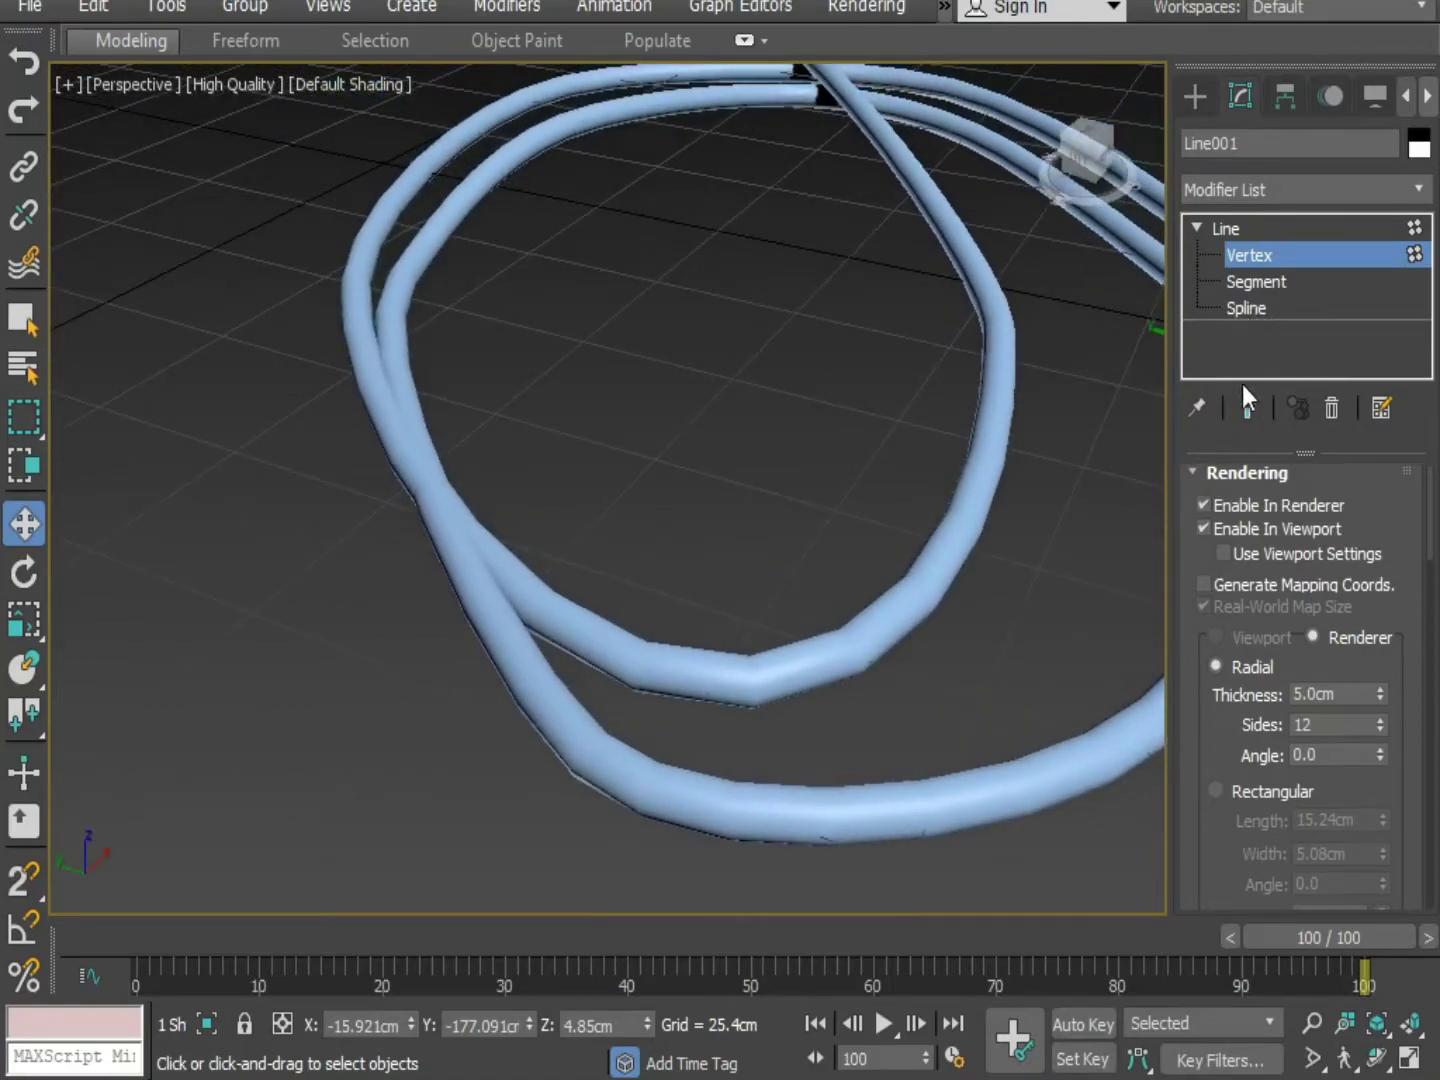
left_click(1203, 529)
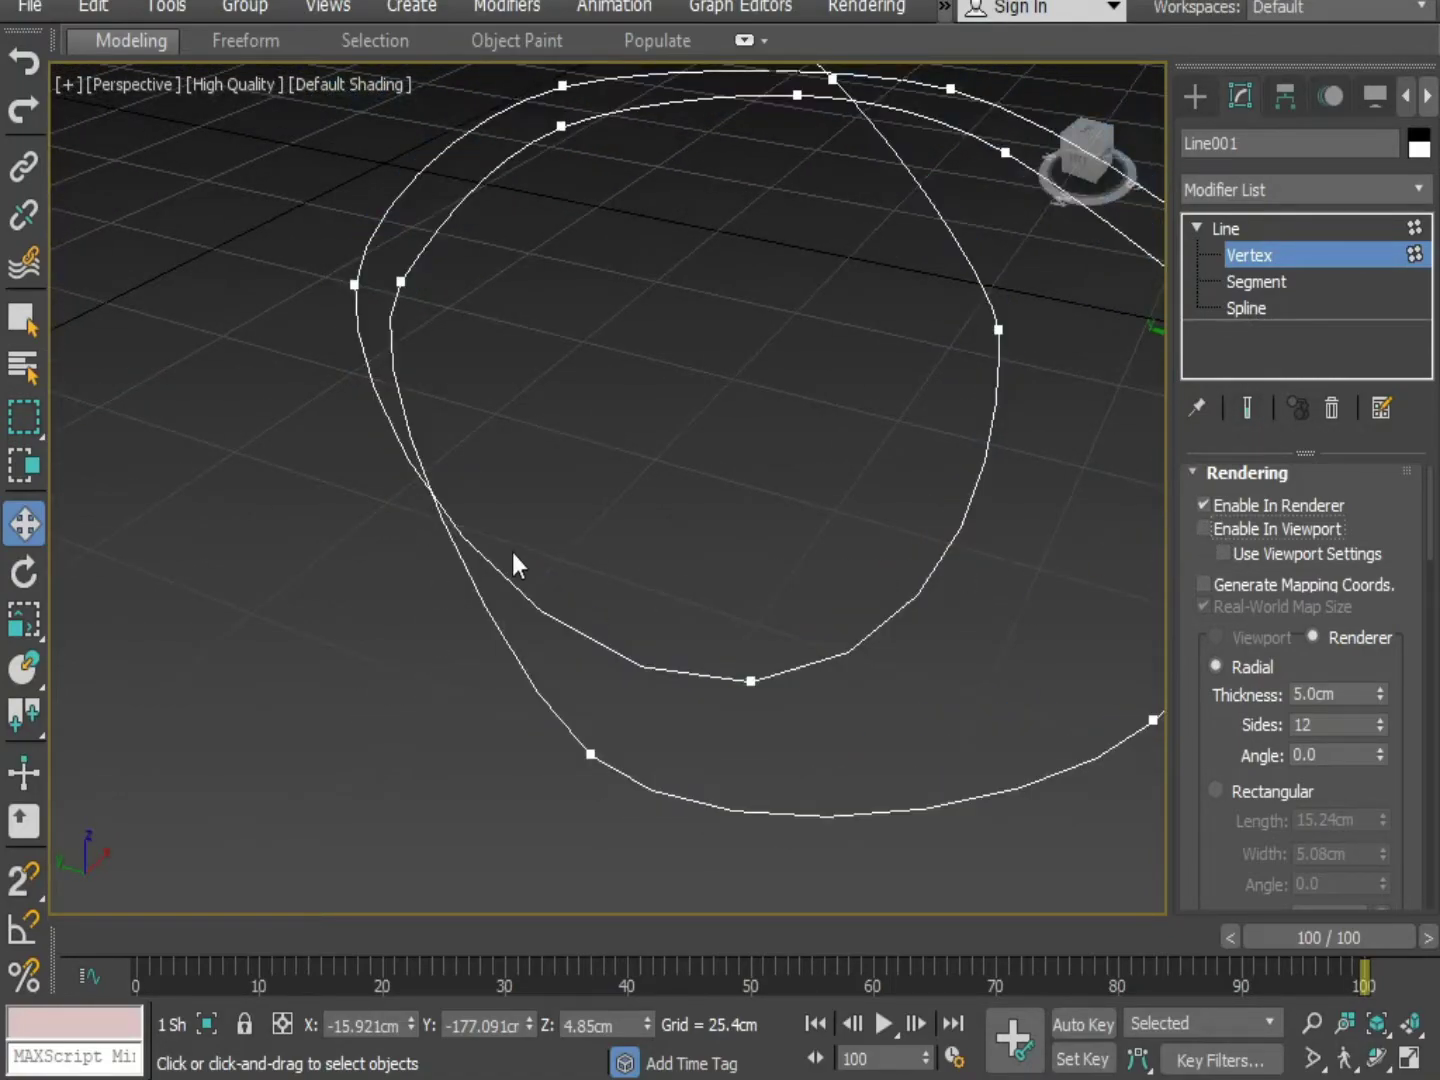
middle_click_drag(505, 549, 566, 649)
left_click(489, 437)
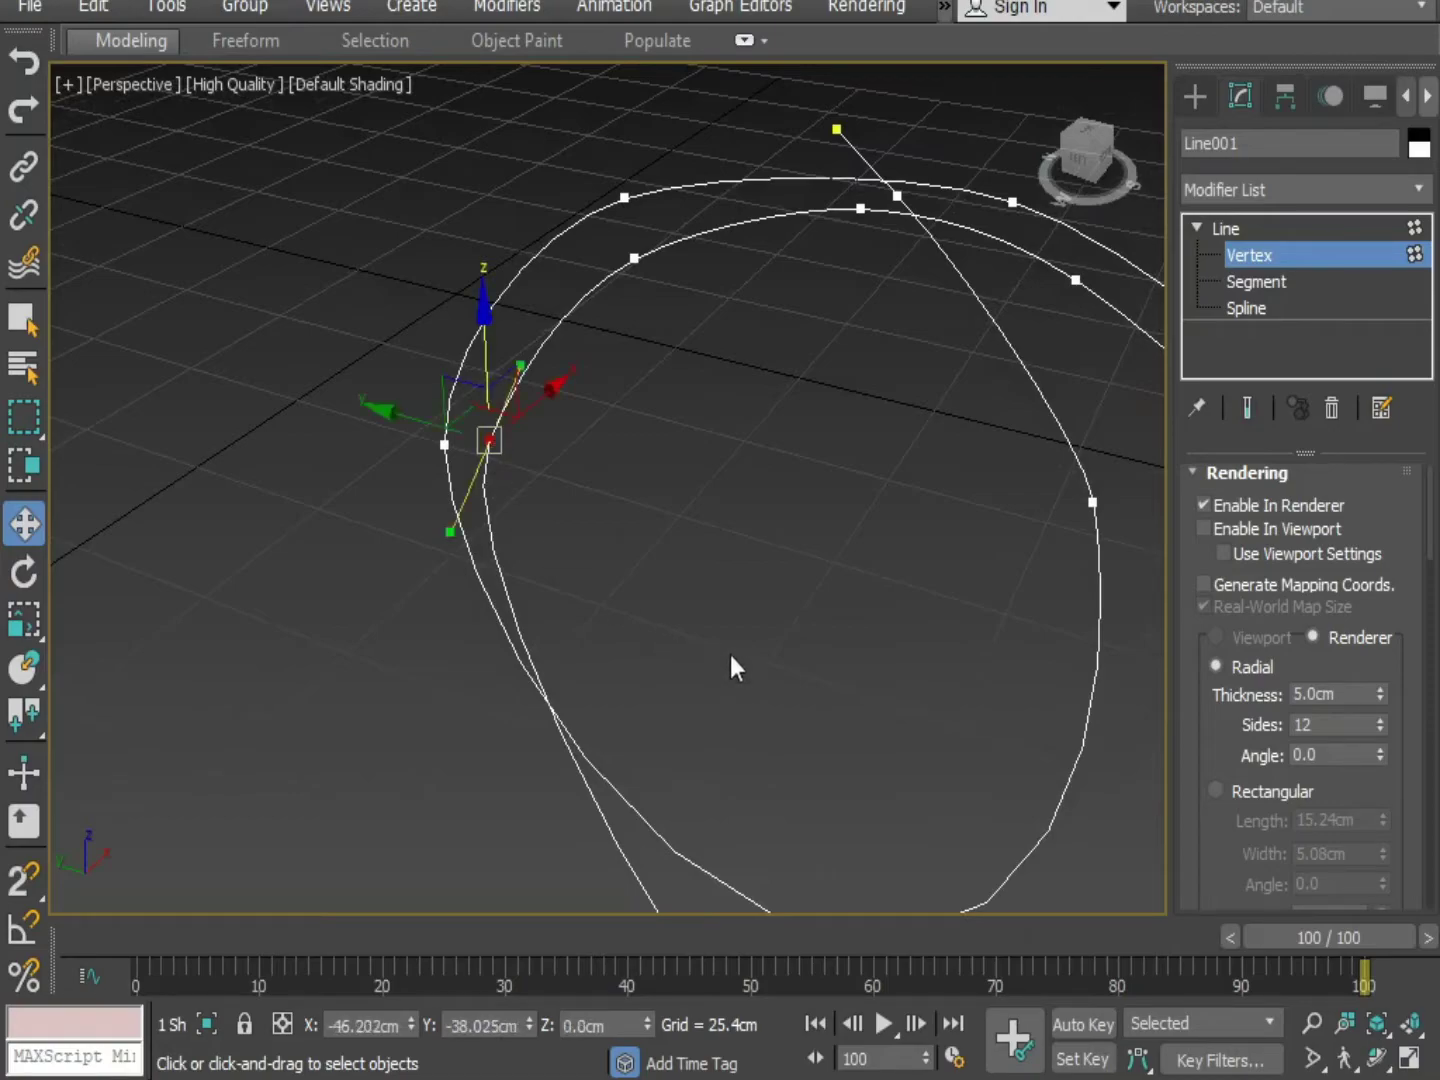
left_click(1203, 529)
middle_click_drag(1013, 665, 1121, 580, "alt")
left_click_drag(490, 323, 495, 264)
middle_click_drag(804, 526, 957, 657)
scroll(798, 604, "down", 2)
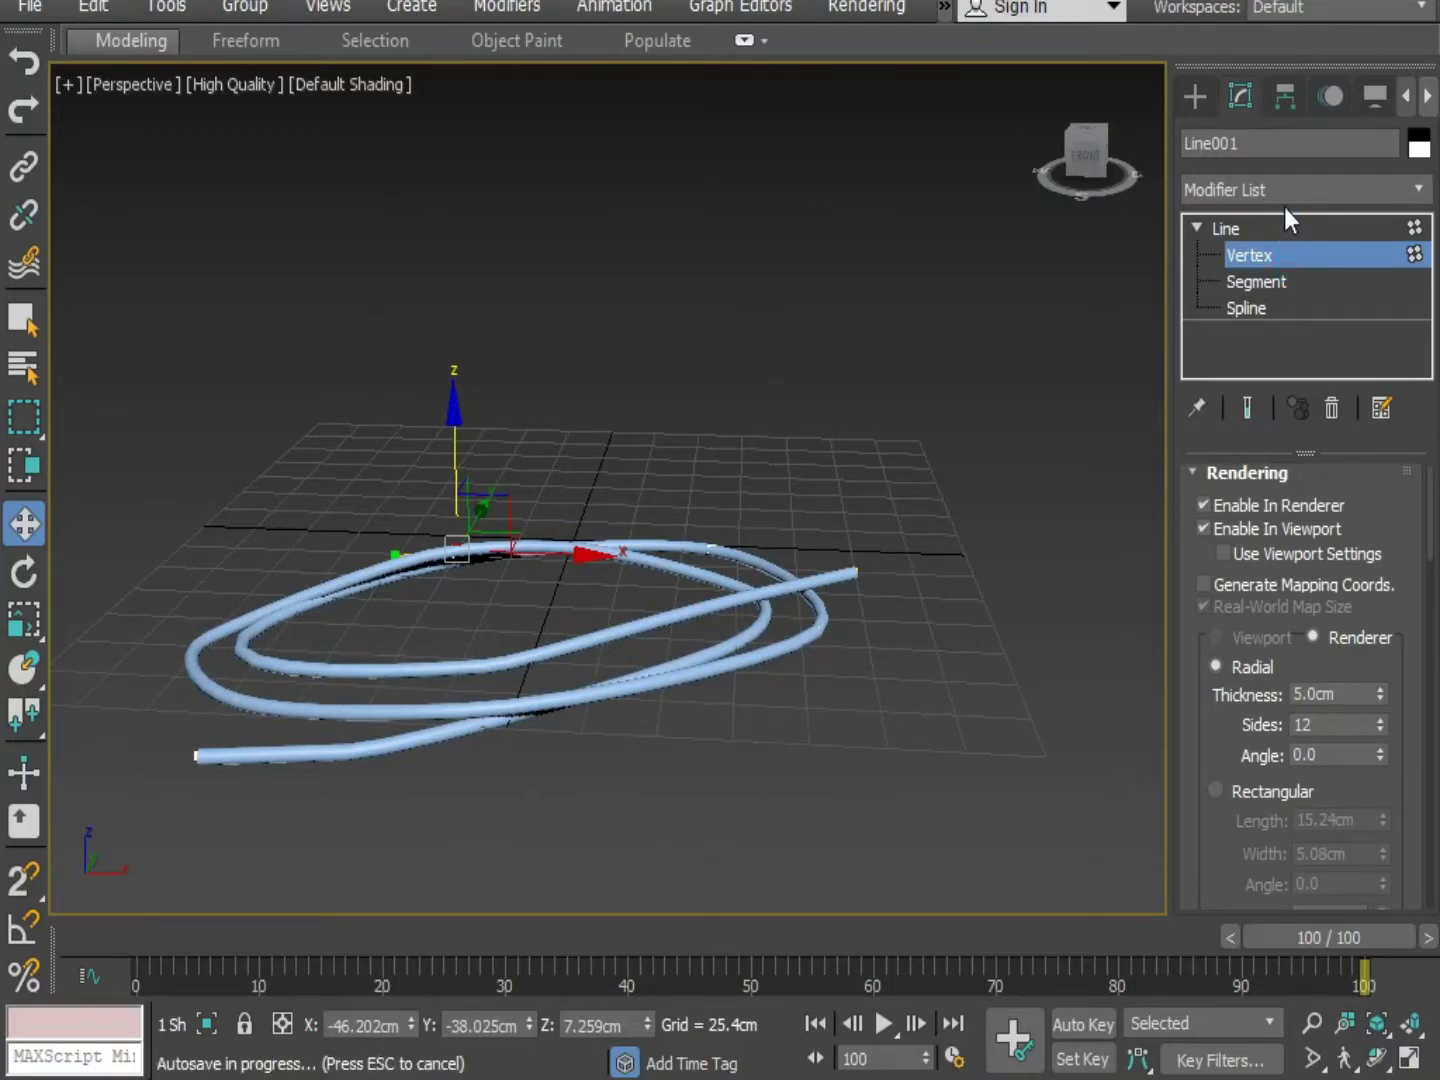
Add an Edit Poly modifier to the thickened line.
left_click(1253, 190)
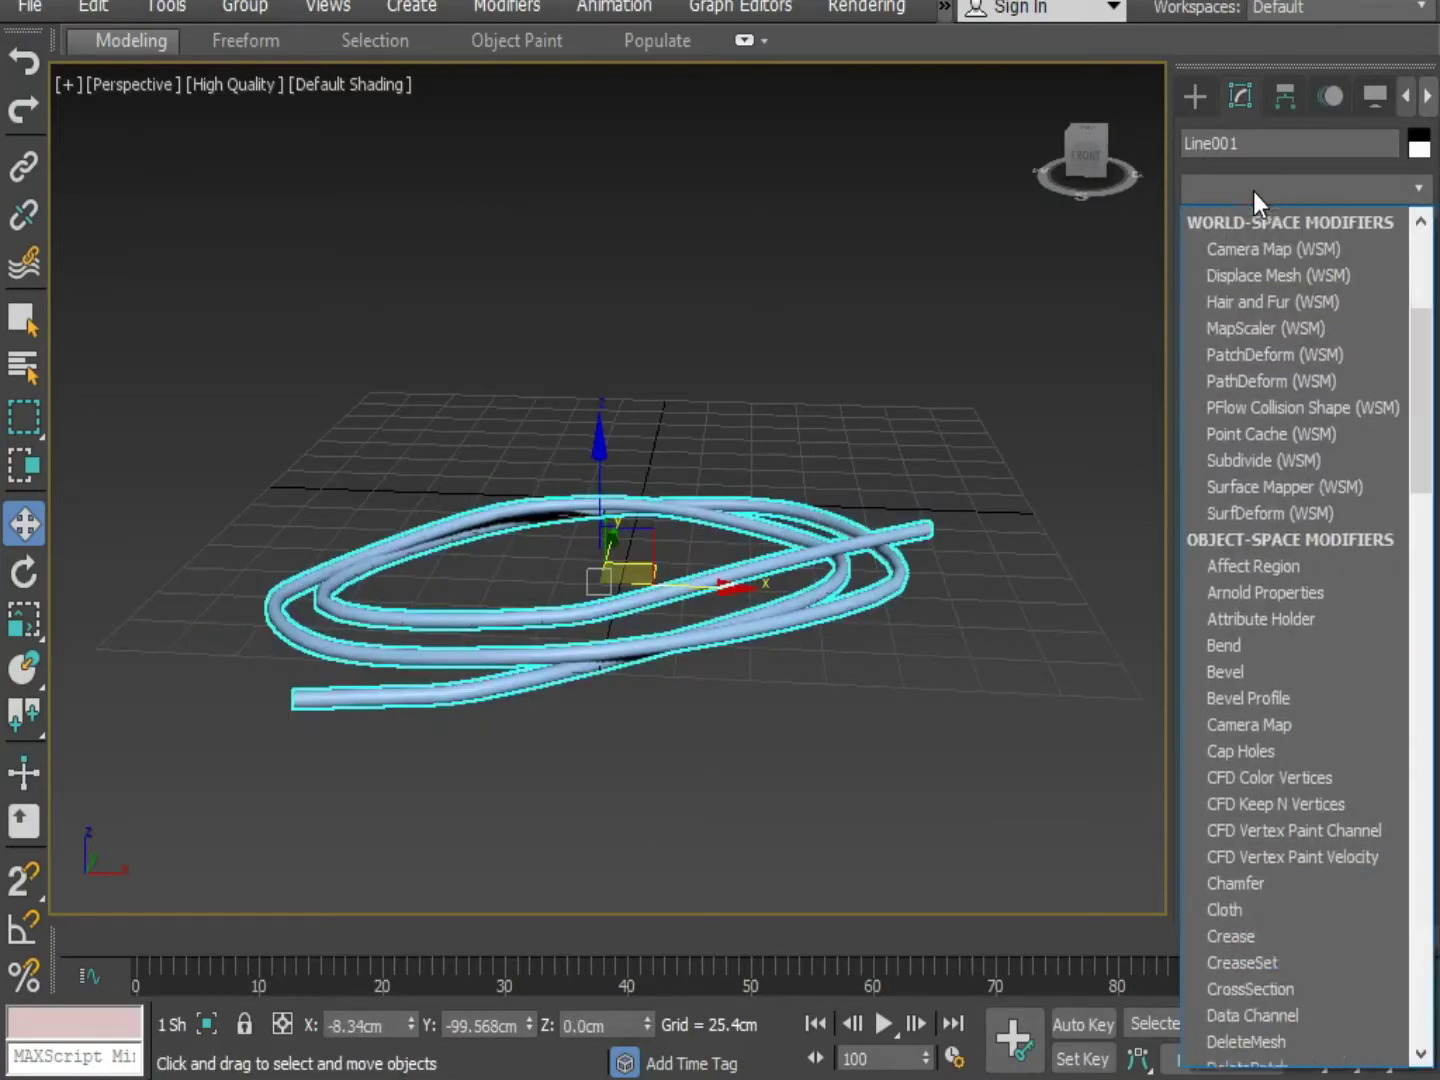
key("e")
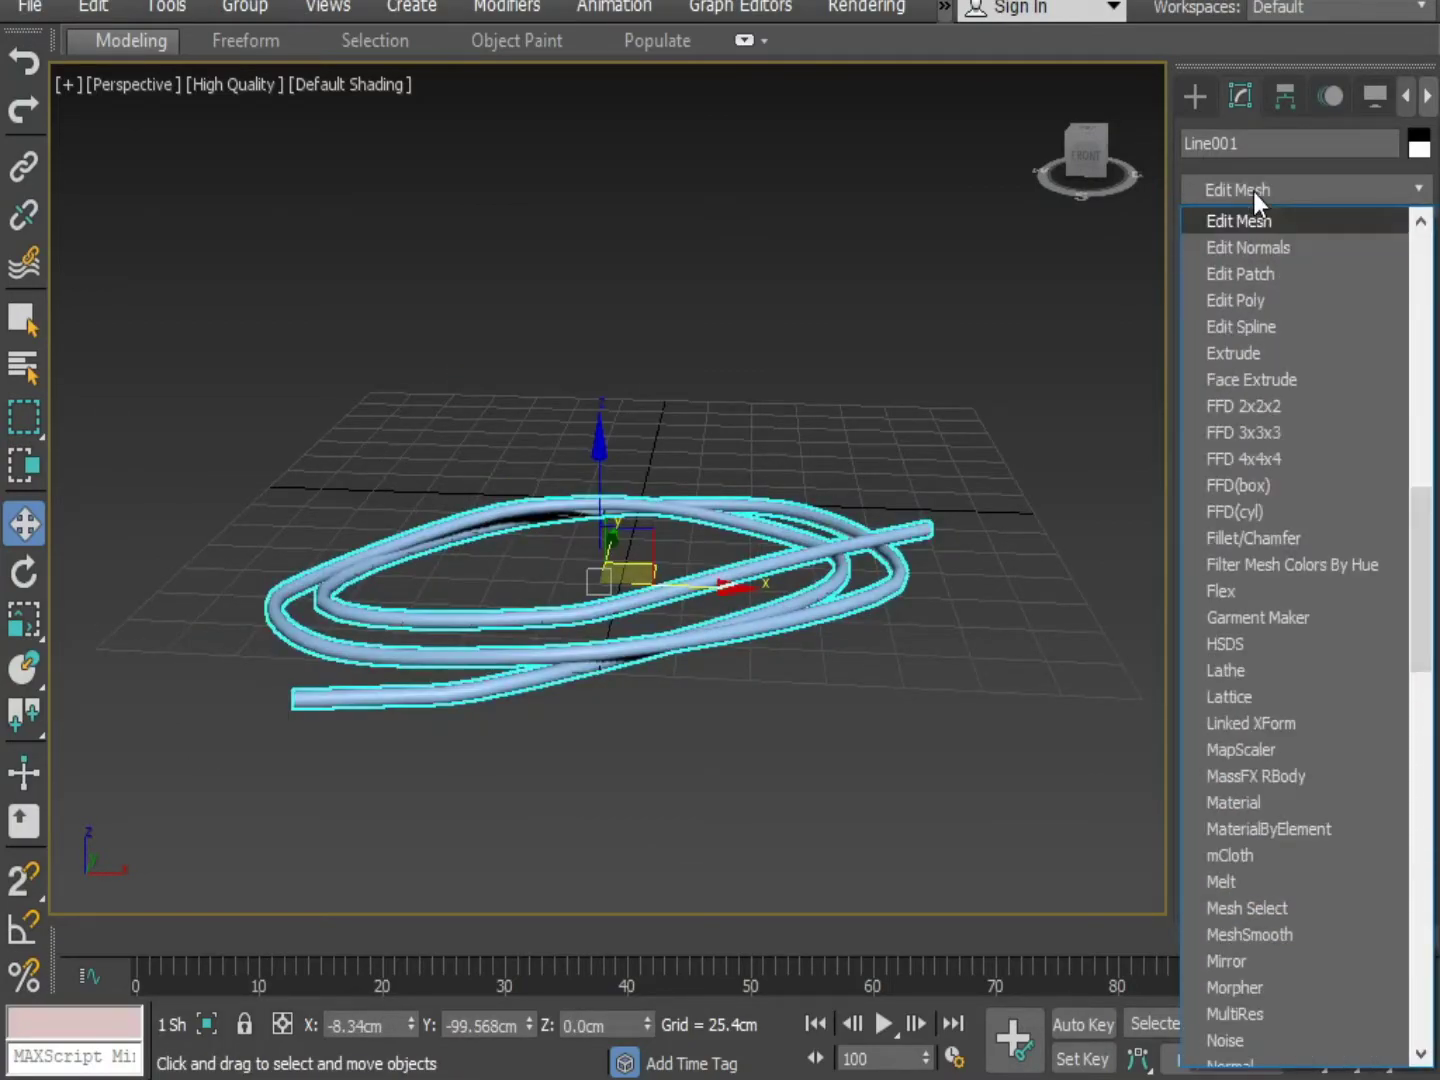
left_click(1255, 301)
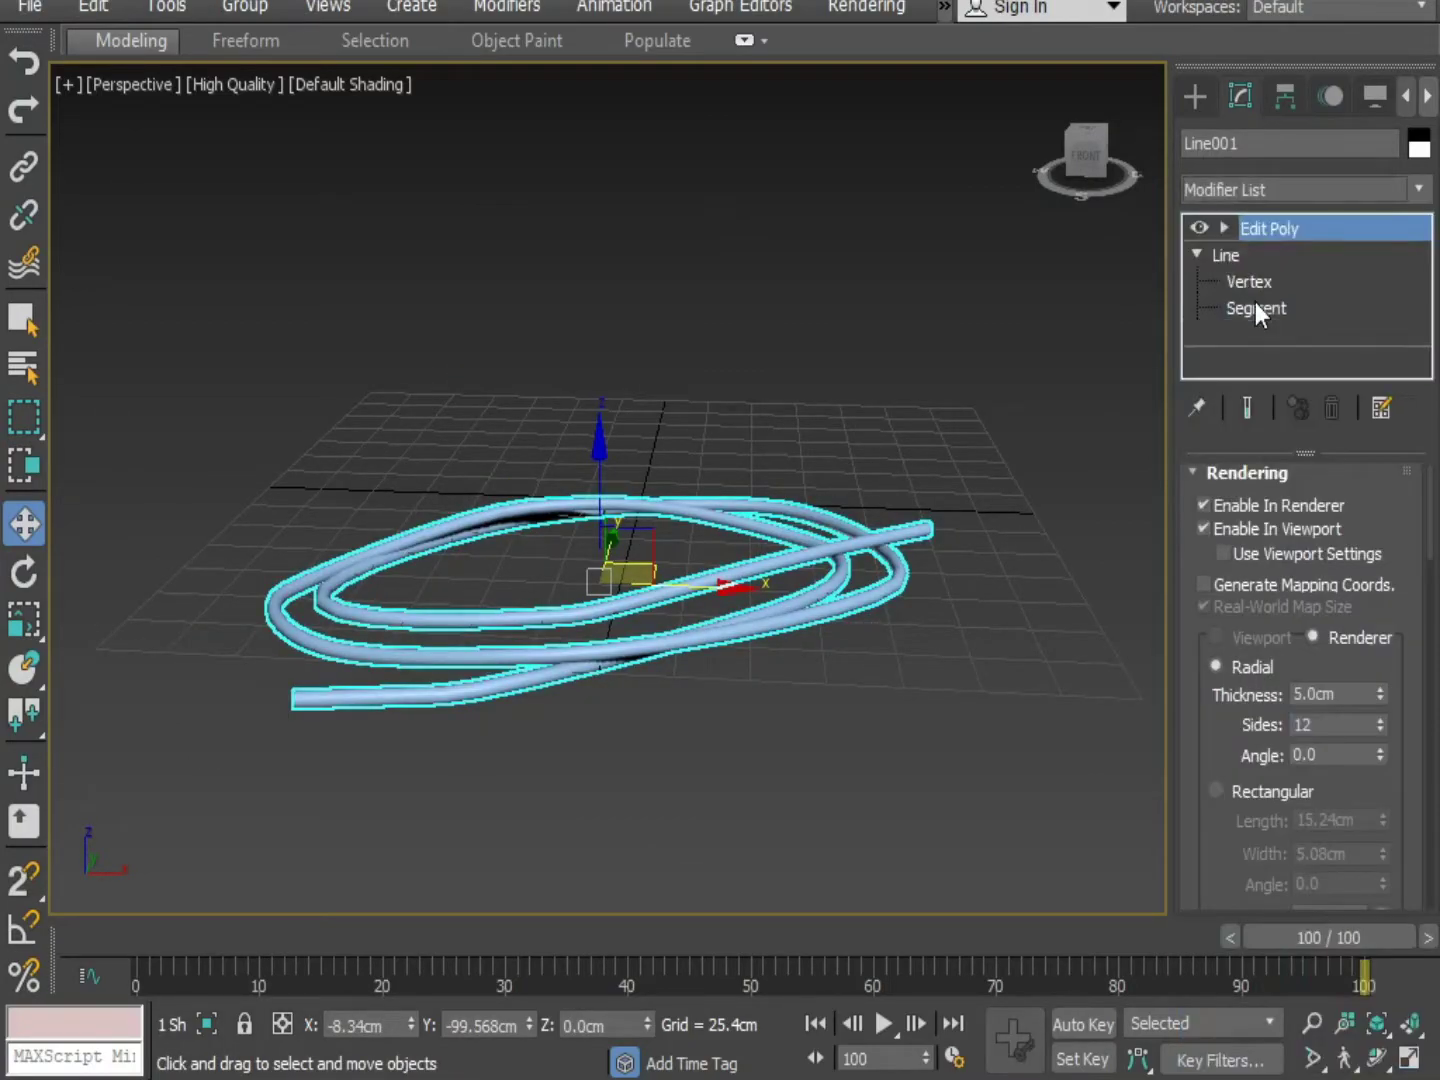
At the Edit Poly Polygon level, select the round end cap of the lower tail, undoing the last accidental change.
left_click(1224, 228)
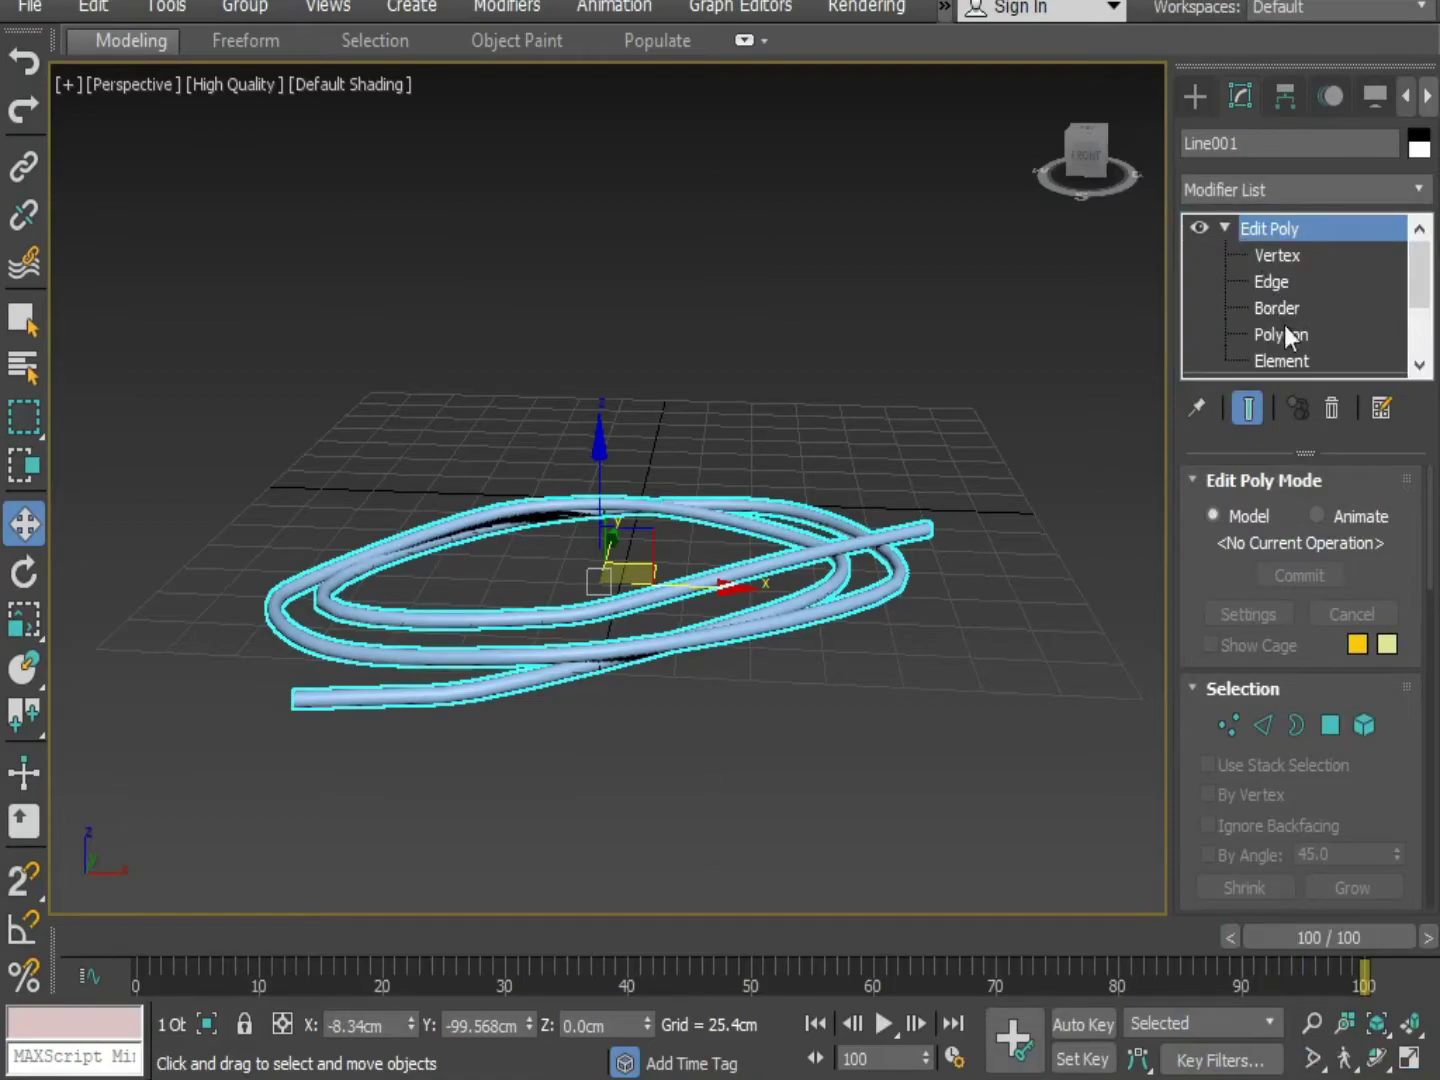
left_click(1282, 335)
middle_click_drag(1149, 440, 812, 607, "alt")
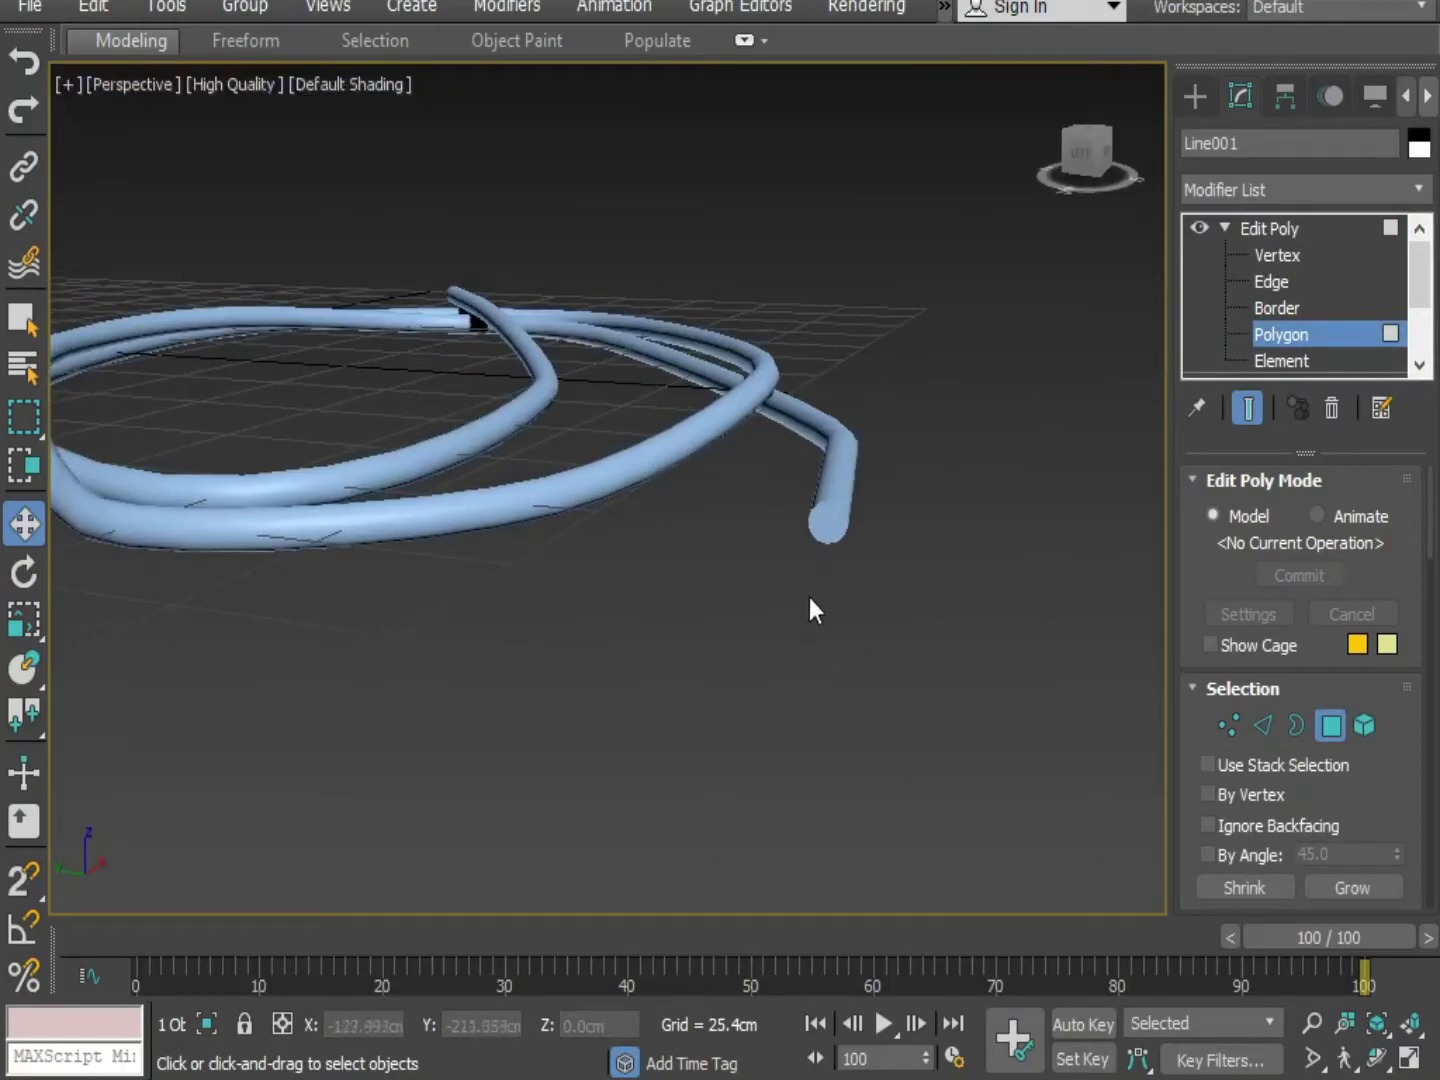
left_click(834, 530)
scroll(840, 665, "up", 4)
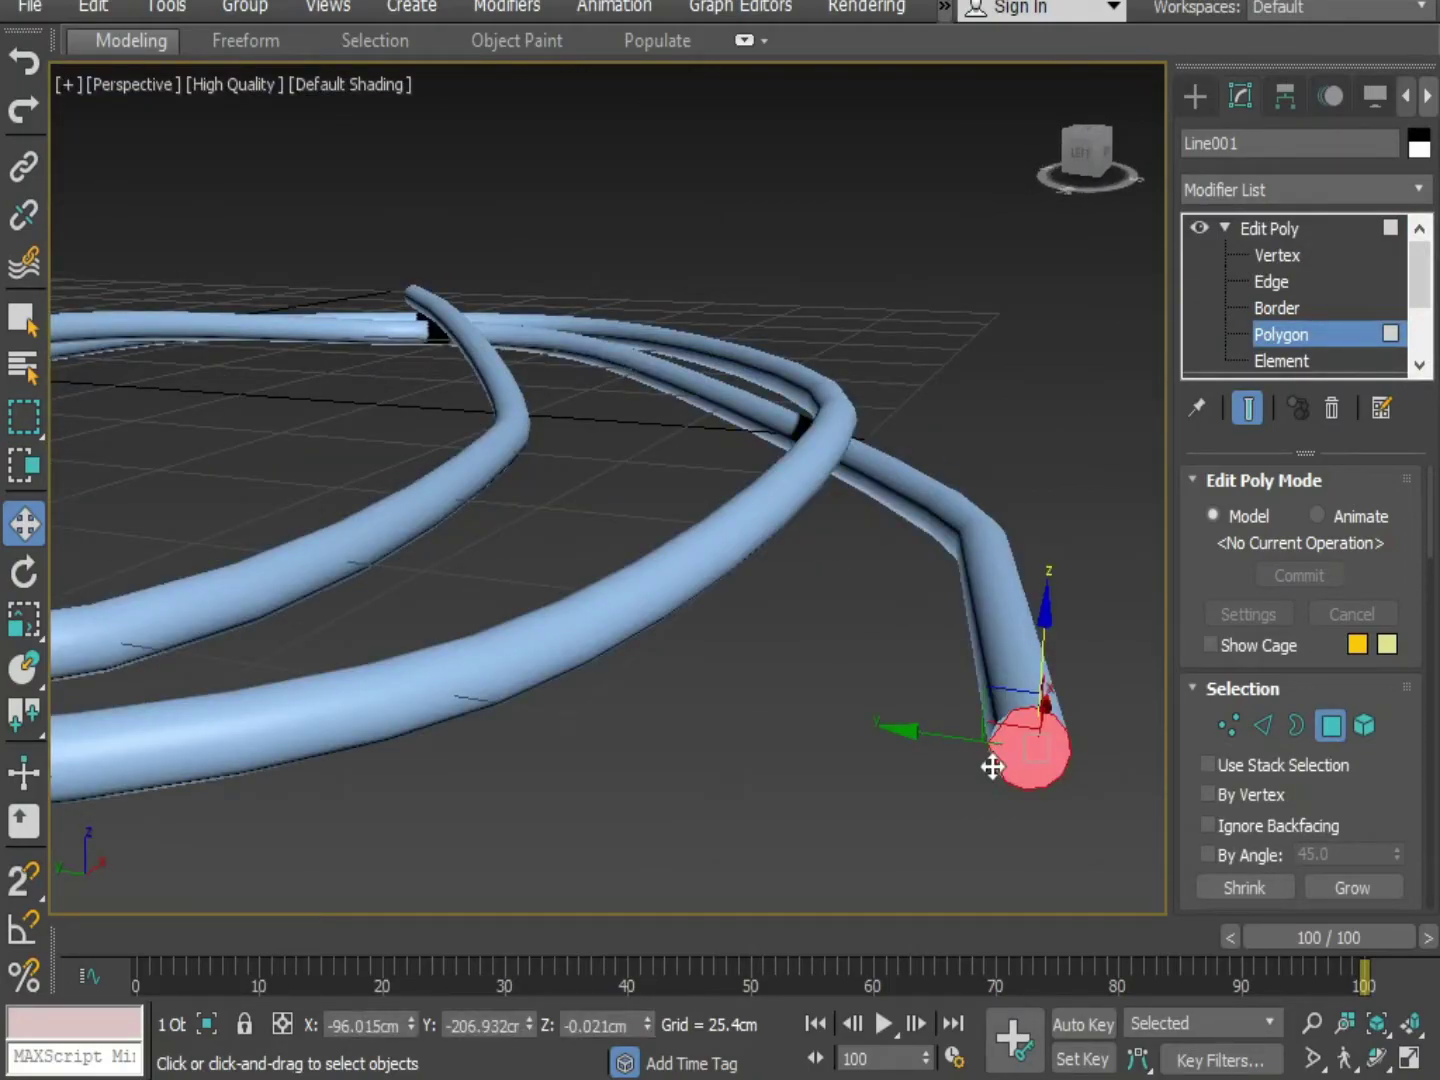
key("ctrl+z")
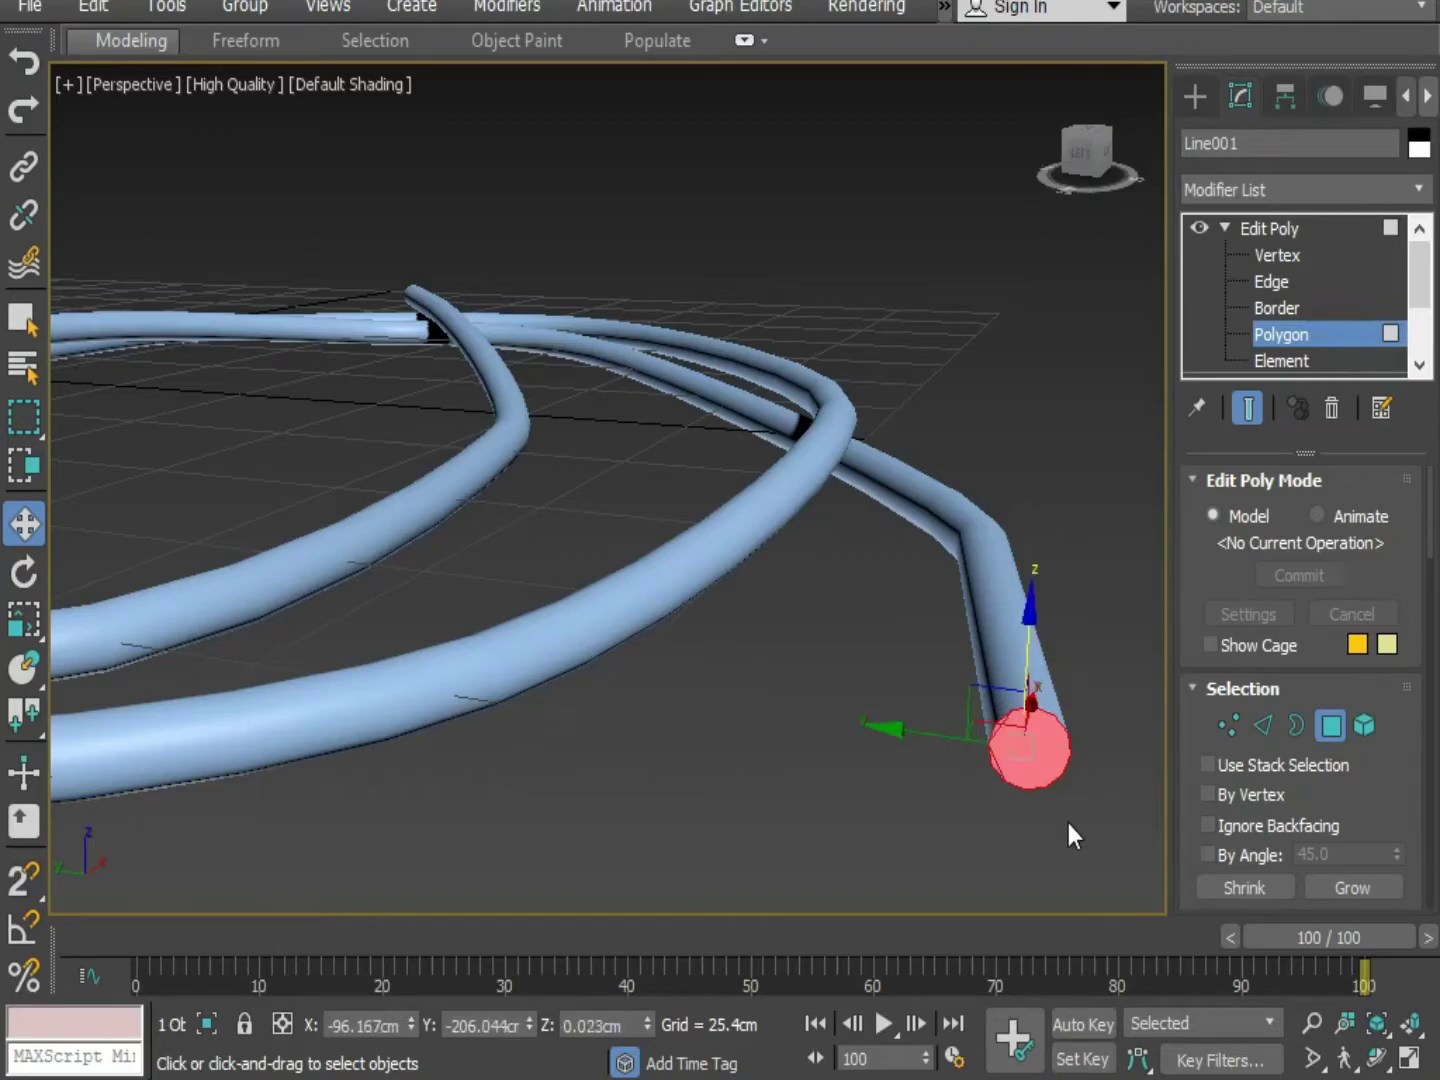
middle_click_drag(1067, 824, 911, 776)
middle_click_drag(368, 660, 400, 644)
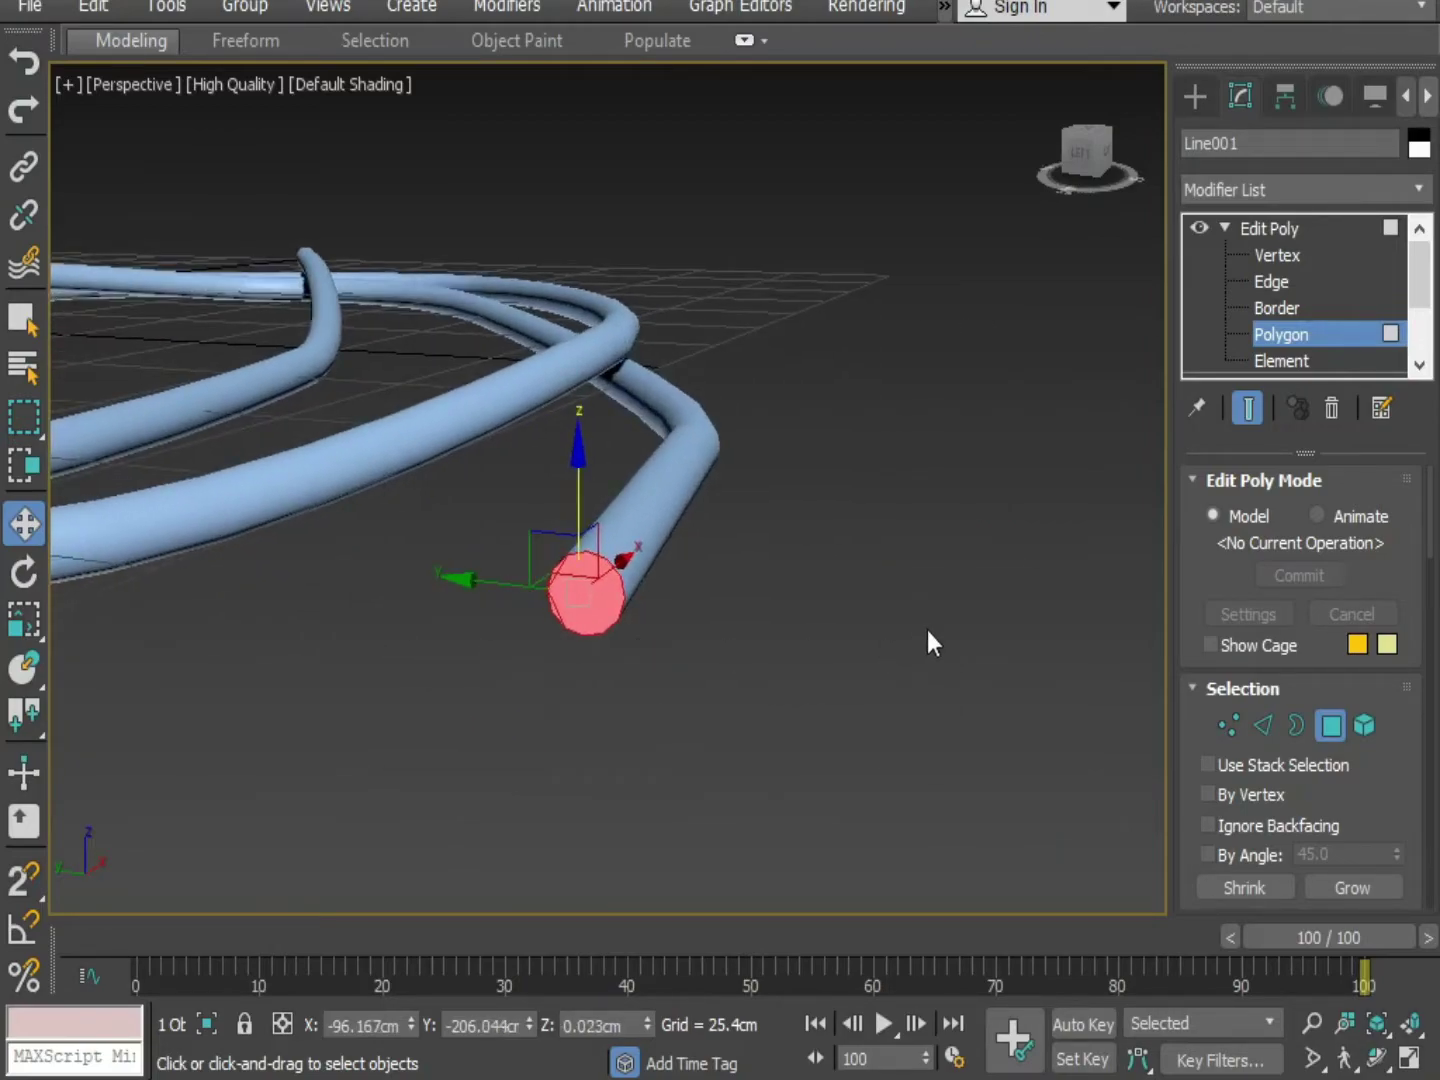
Inset the lower tail's selected end cap by 0.381 cm, with edged faces displayed in the viewport.
right_click(593, 574)
left_click(325, 728)
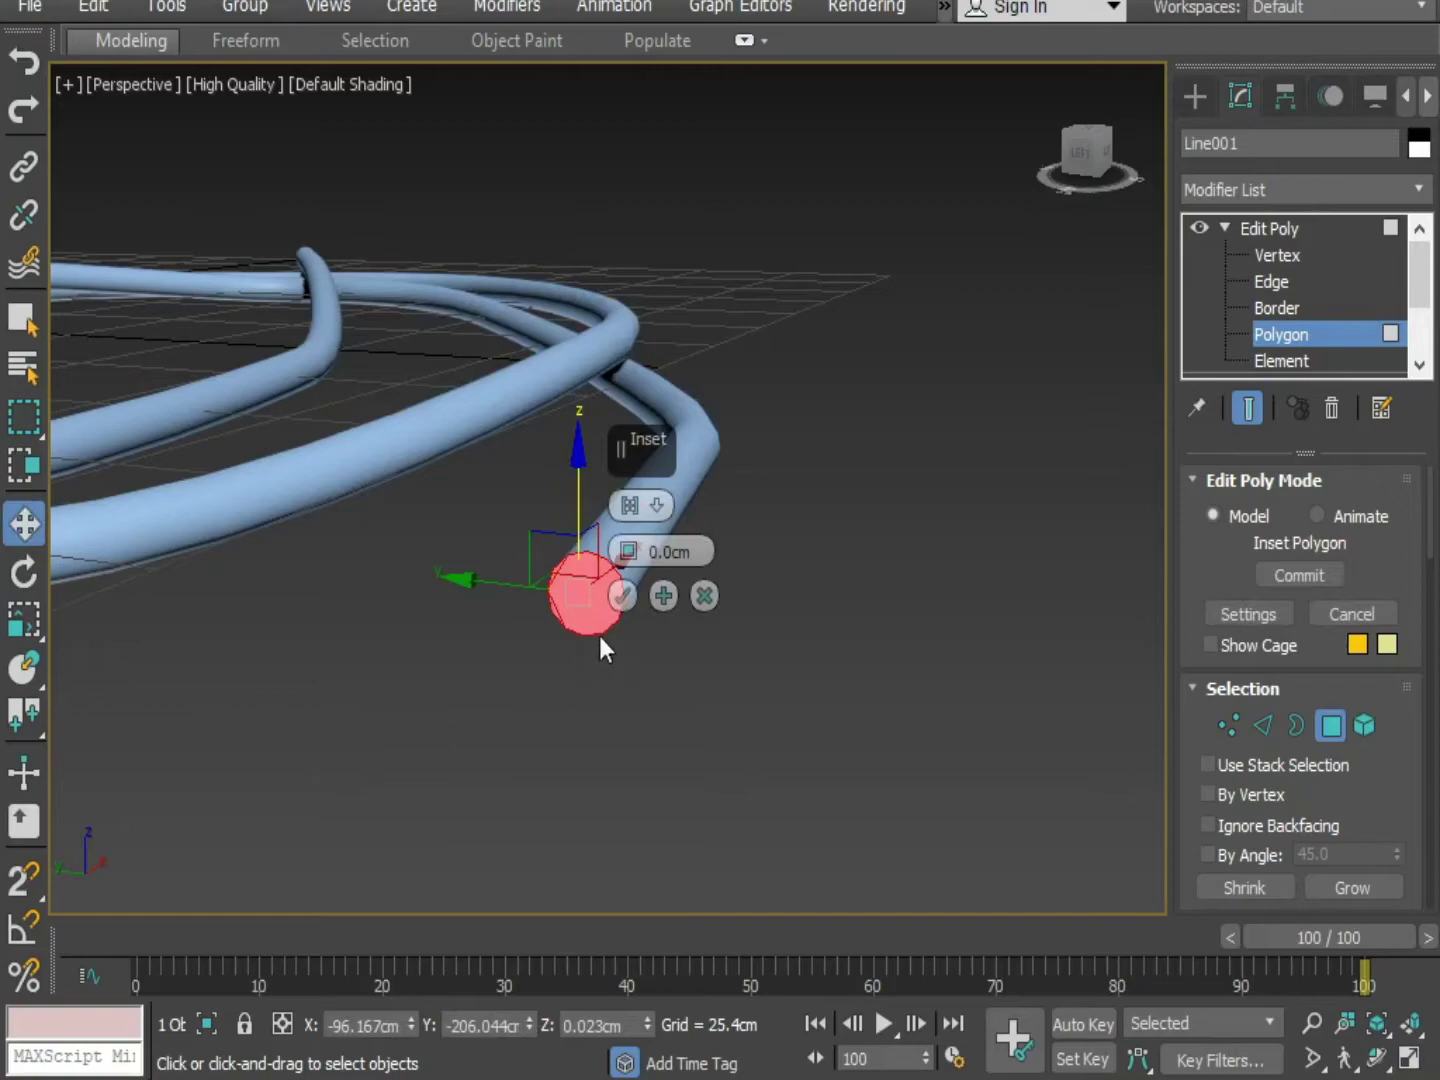
left_click_drag(626, 547, 628, 570)
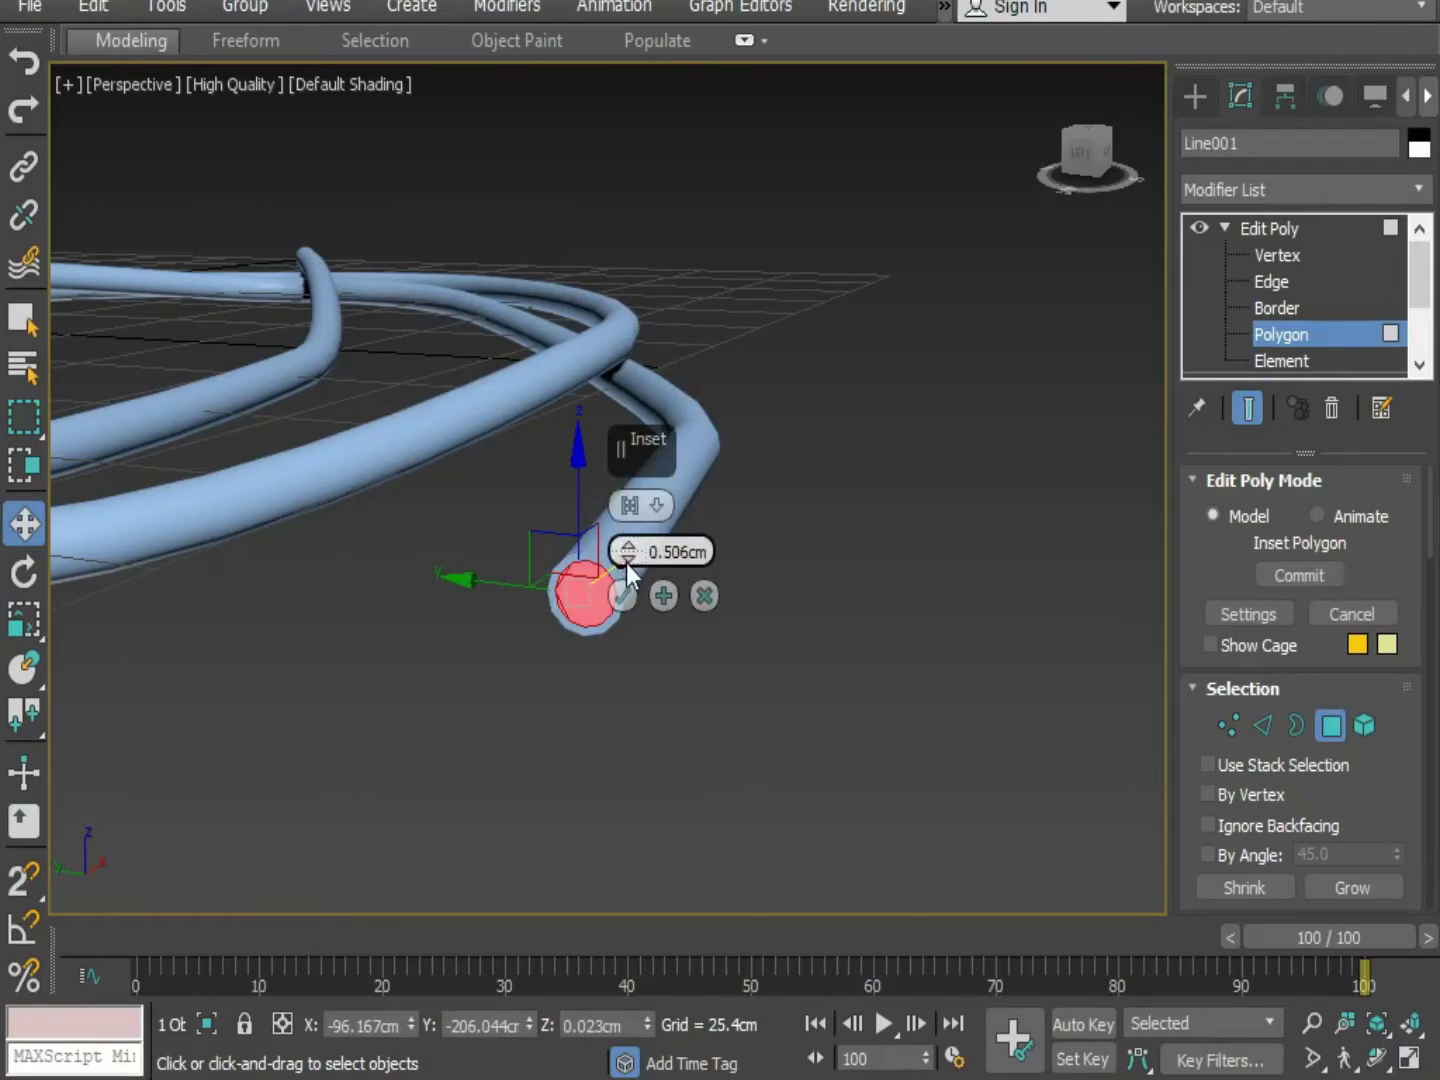
key("F4")
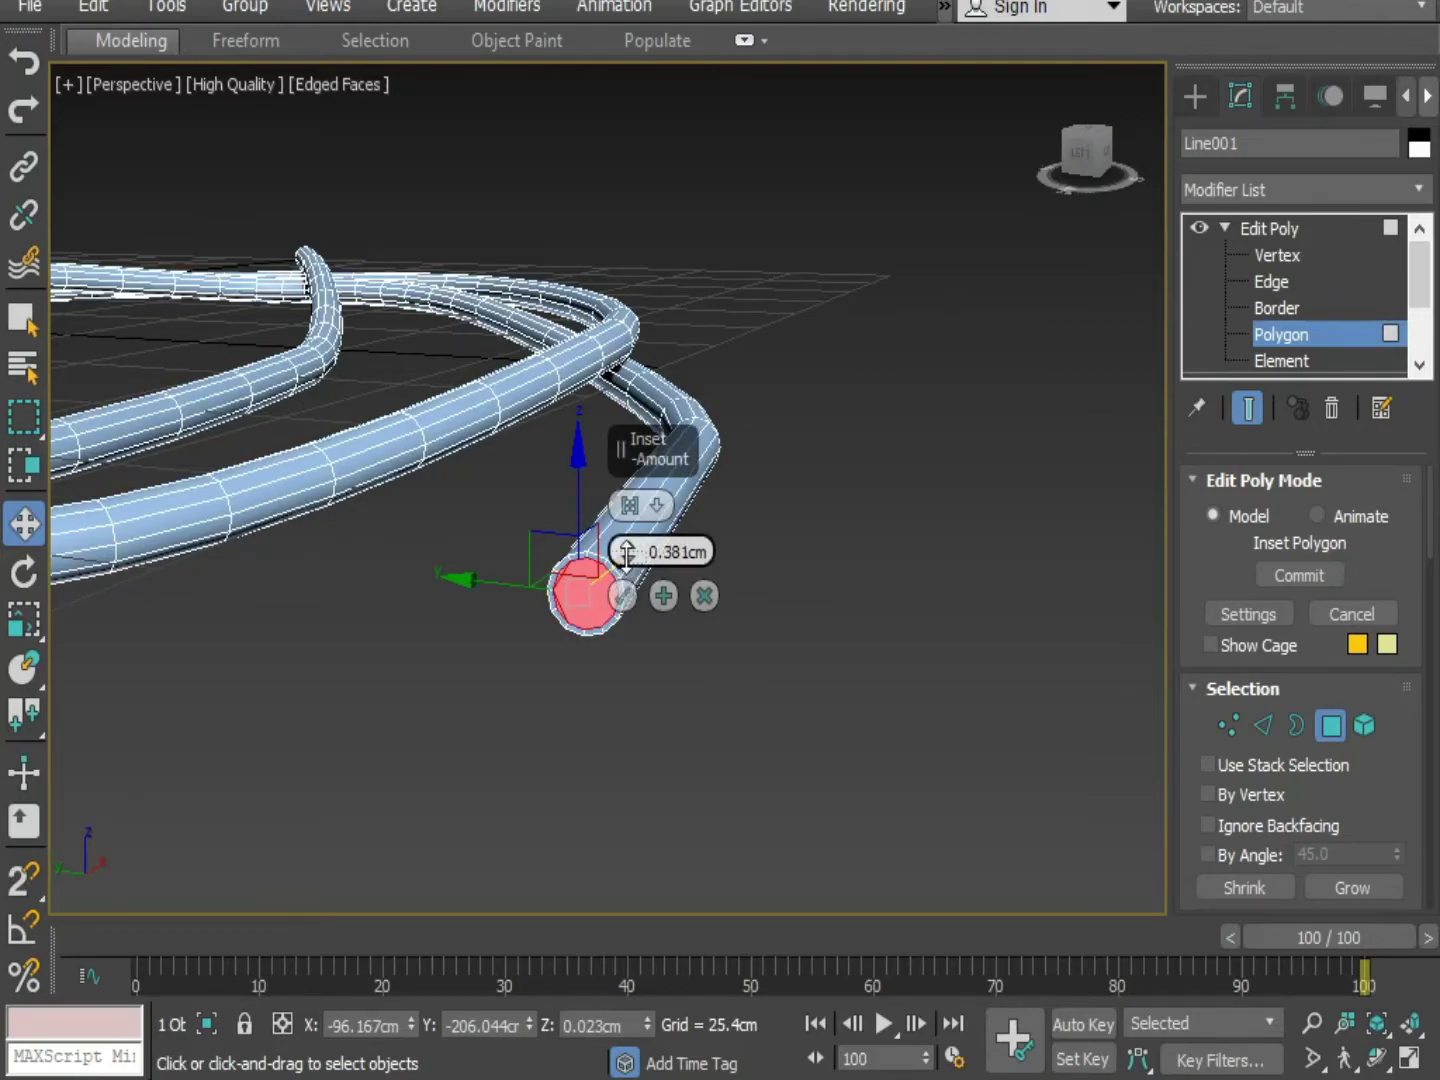
left_click(623, 595)
scroll(612, 672, "down", 8)
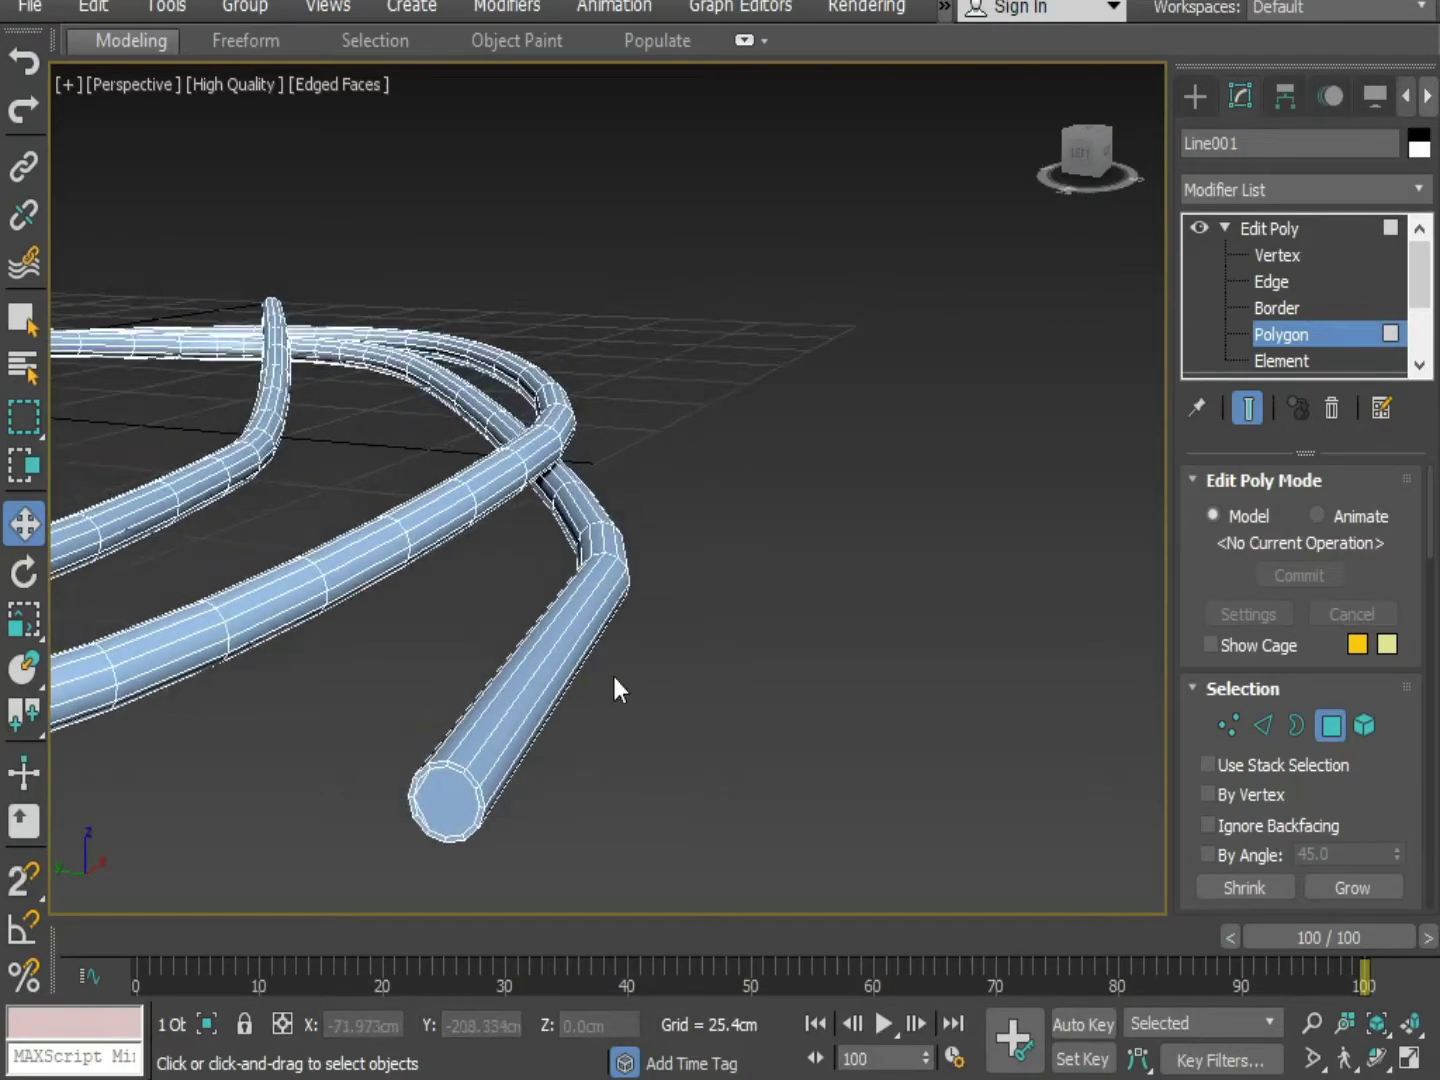
Select the round cap at the line's opposite end and inset it as well.
middle_click_drag(650, 656, 514, 681, "alt")
scroll(363, 671, "up", 4)
middle_click_drag(363, 670, 441, 687)
scroll(481, 657, "up", 4)
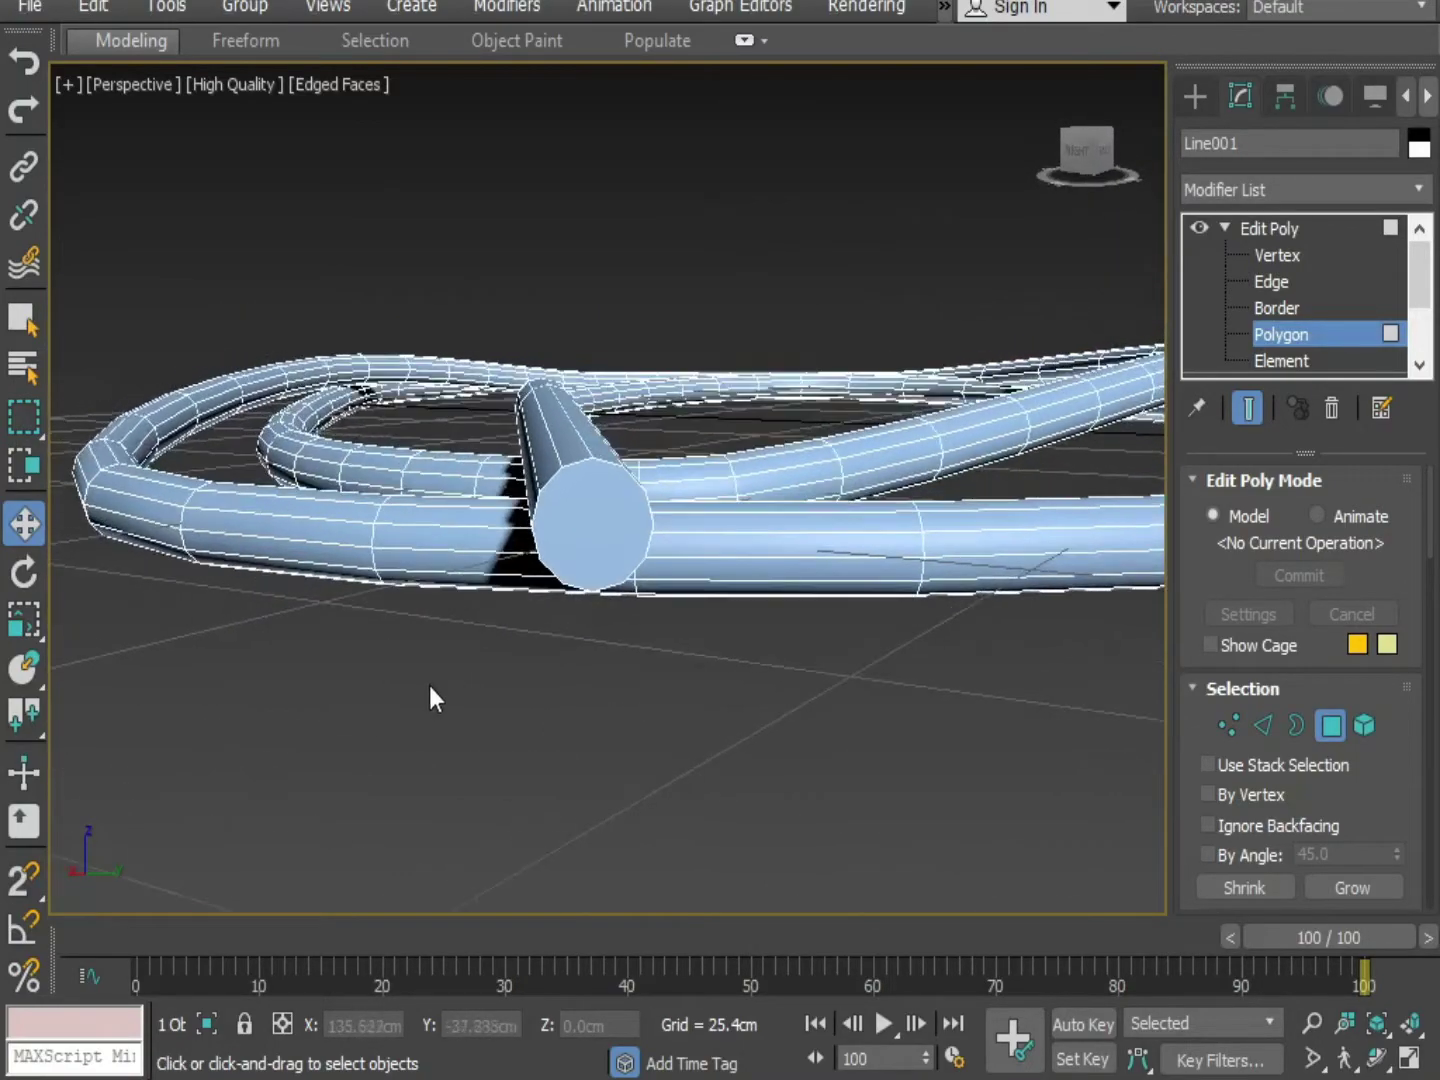
left_click(625, 547)
right_click(605, 543)
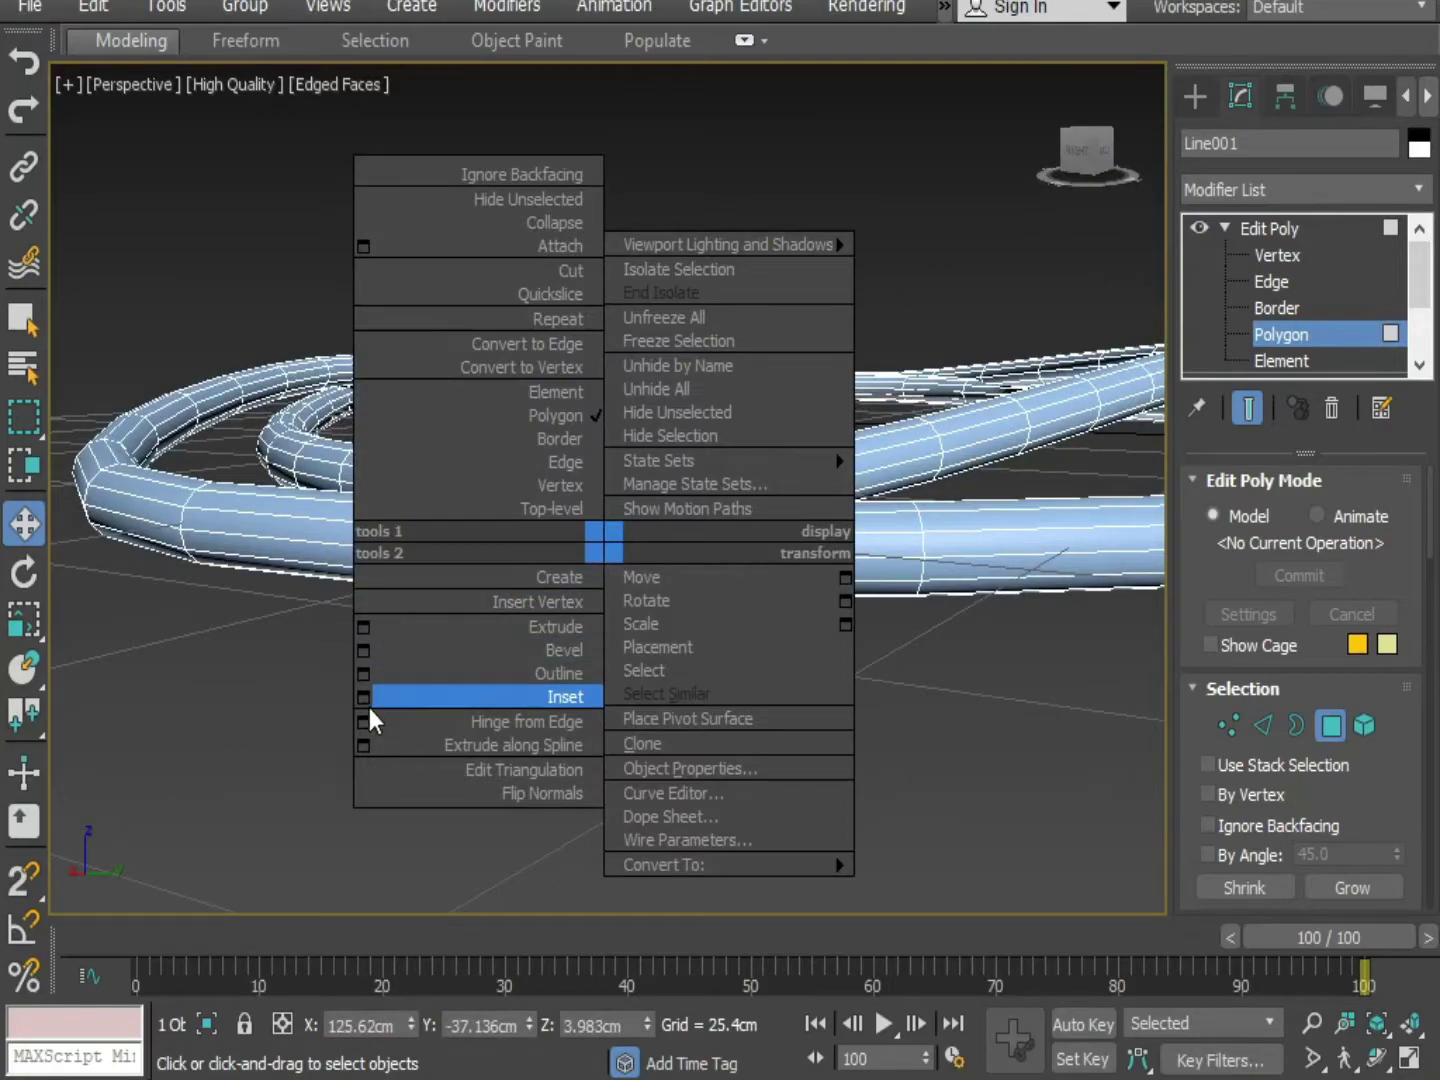
right_click(581, 535)
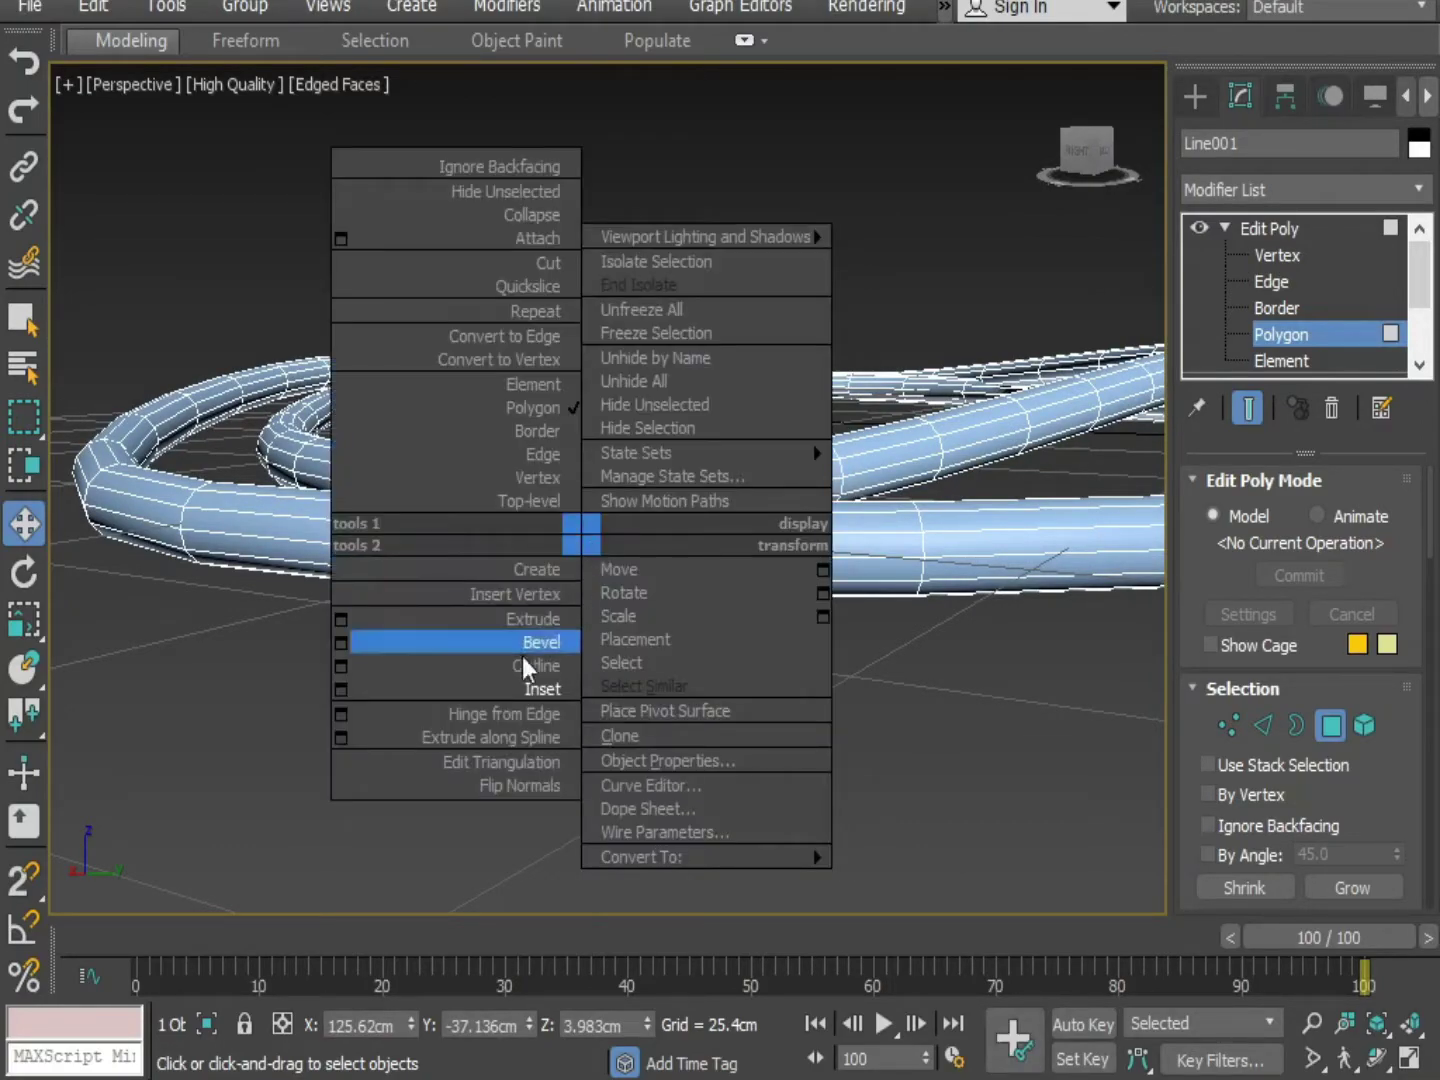
left_click(341, 688)
left_click(622, 598)
scroll(674, 778, "down", 8)
middle_click_drag(674, 776, 982, 759, "alt")
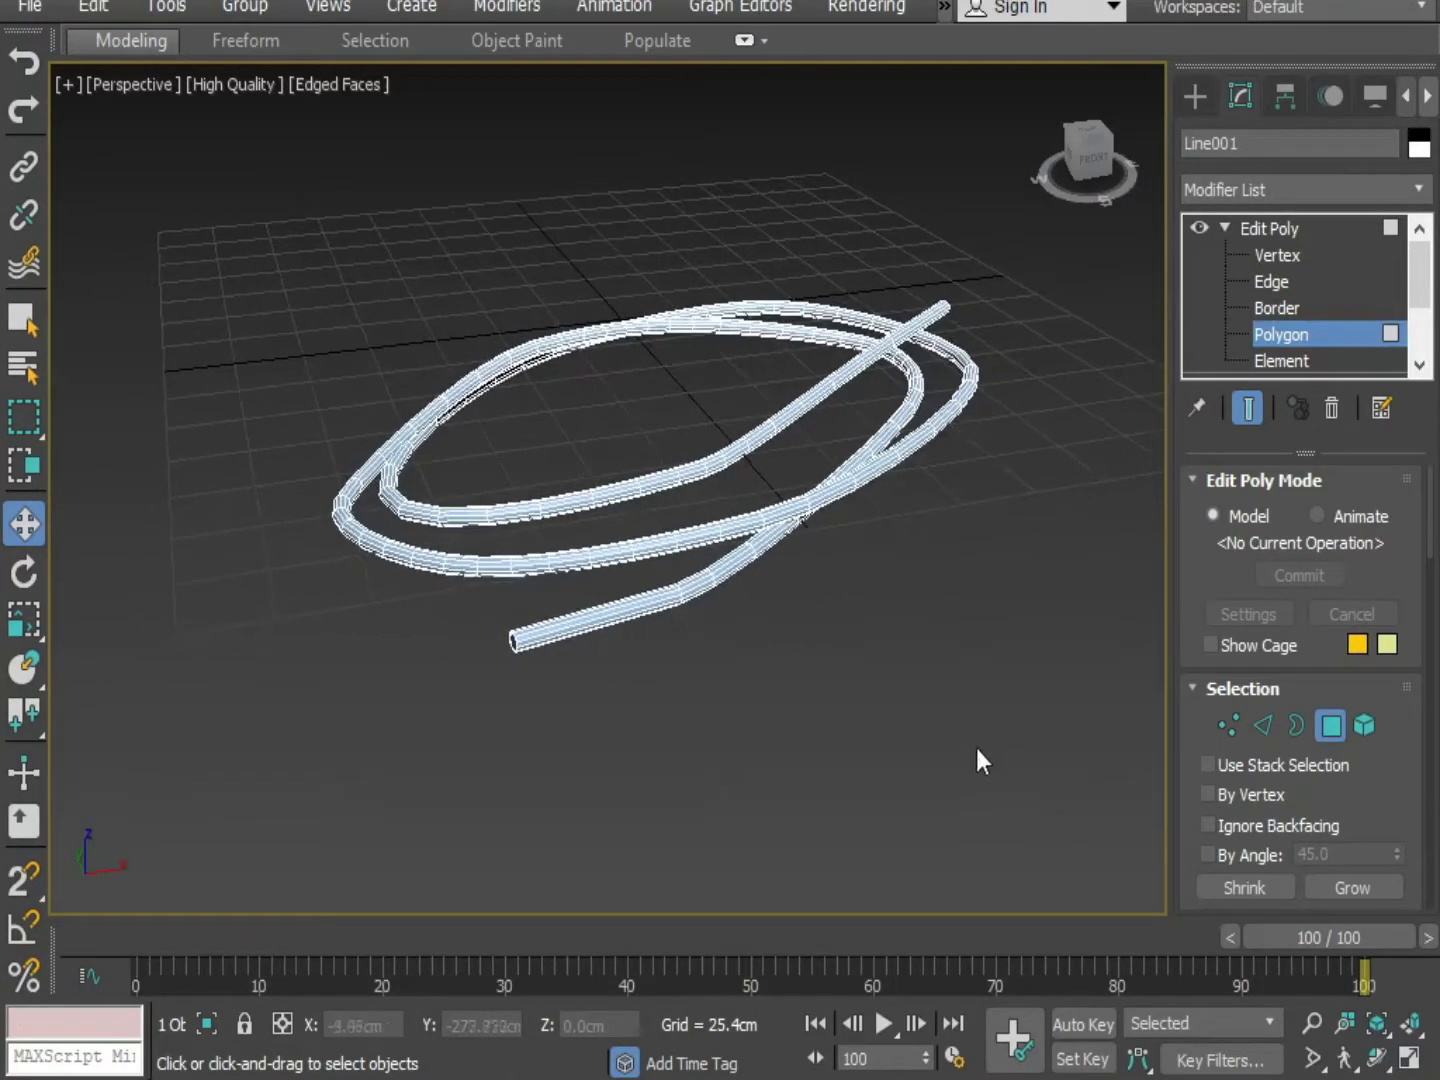
Create a Standard material in the Slate Material Editor and connect a bitmap rope texture to its Diffuse Color.
key("m")
left_click_drag(338, 178, 575, 68)
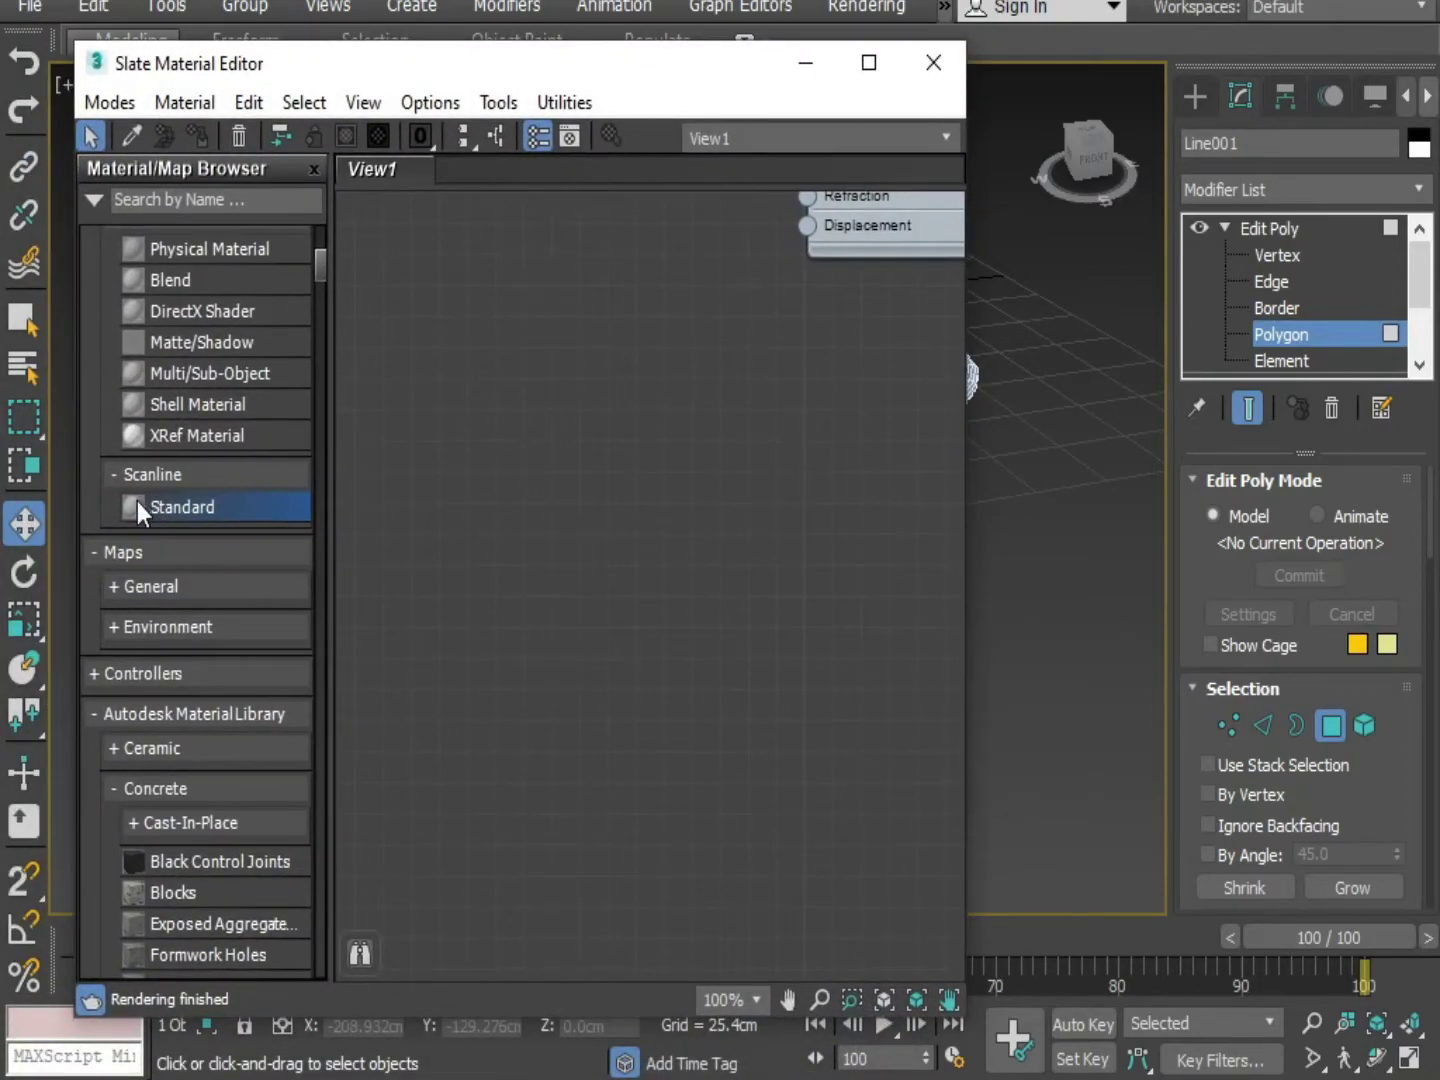
left_click_drag(630, 466, 630, 466)
left_click_drag(527, 551, 408, 574)
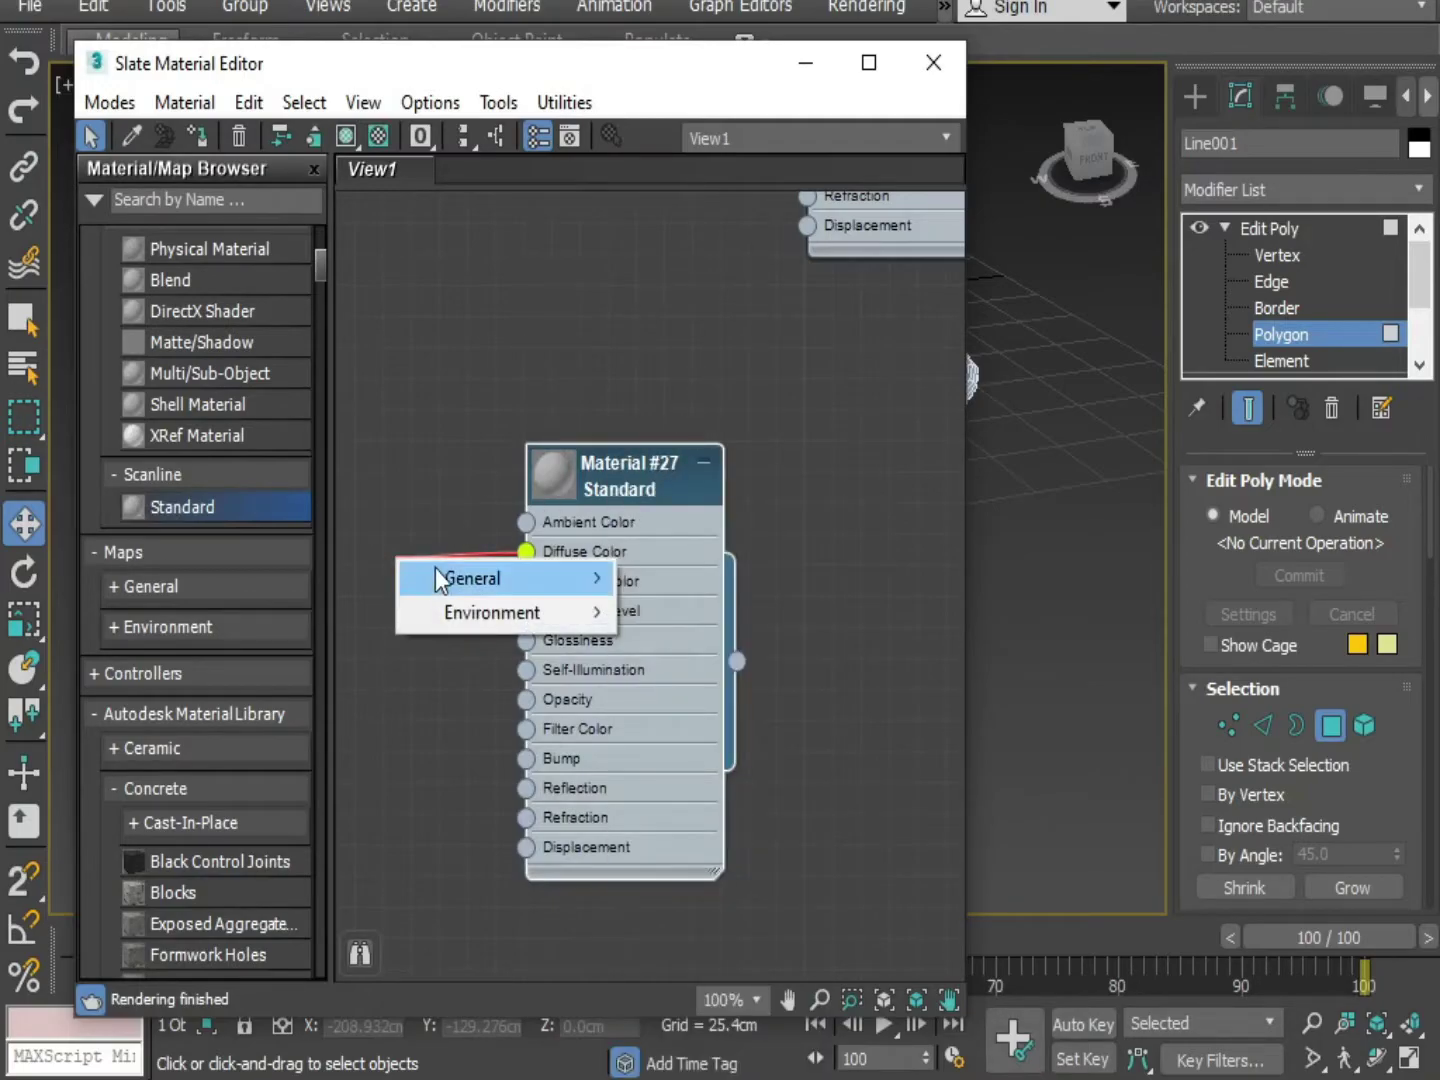
mouse_move(440, 575)
left_click(678, 473)
double_click(553, 506)
left_click_drag(404, 553, 369, 531)
Connect a second bitmap to the Standard material's Bump input.
left_click_drag(525, 758, 338, 740)
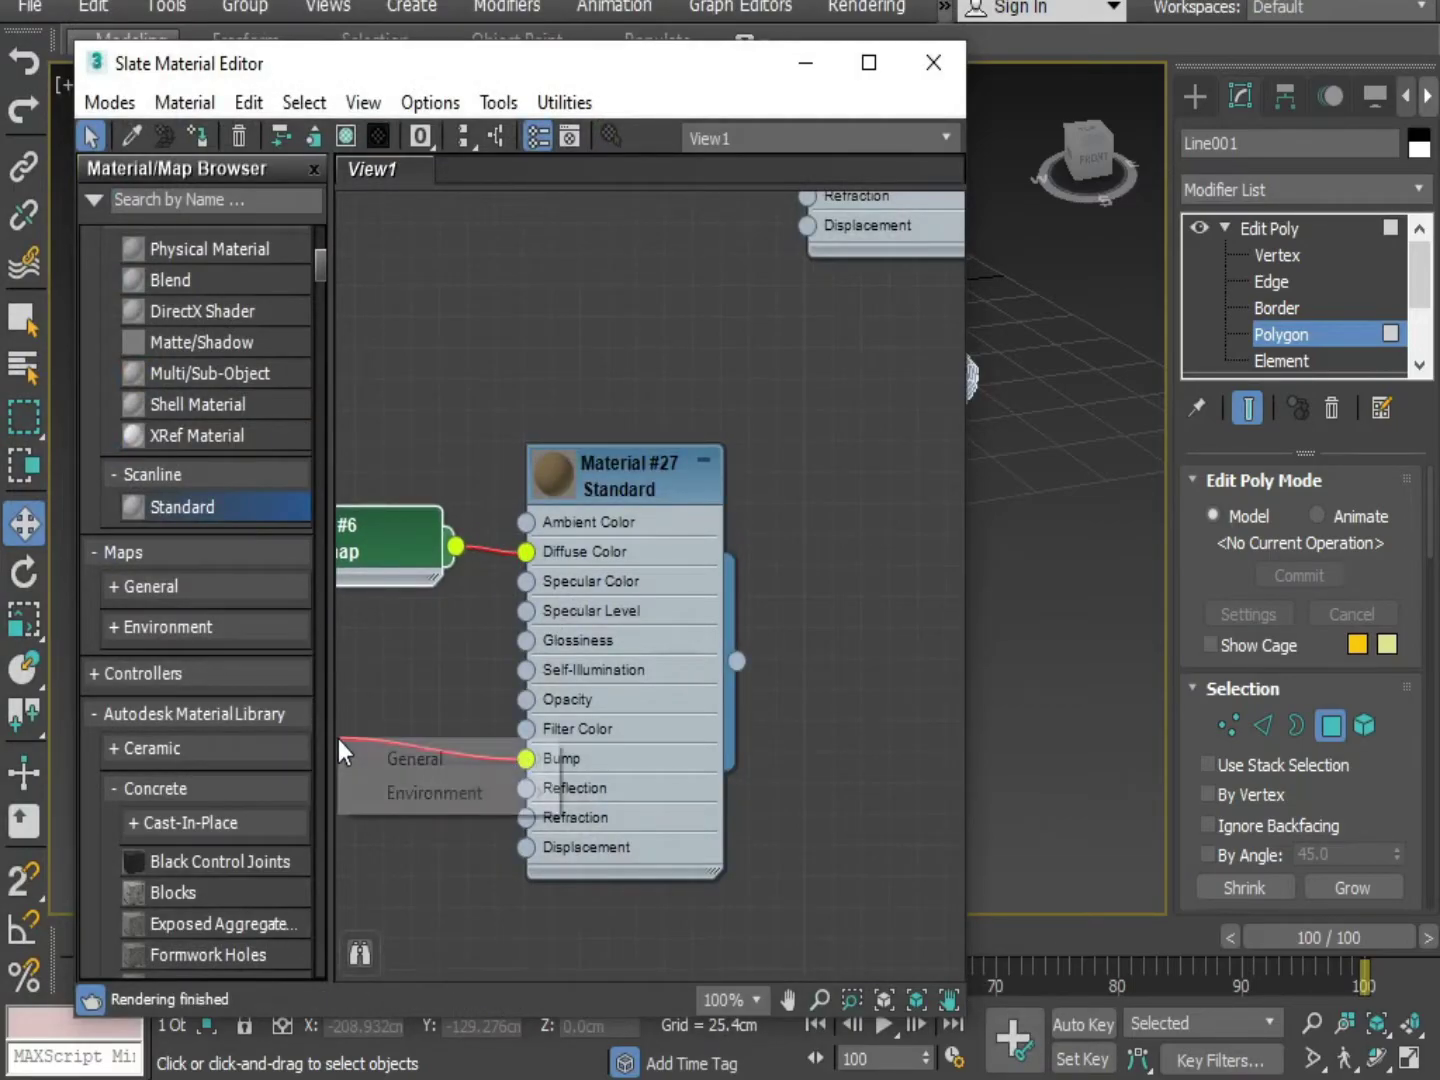
mouse_move(390, 756)
left_click(610, 106)
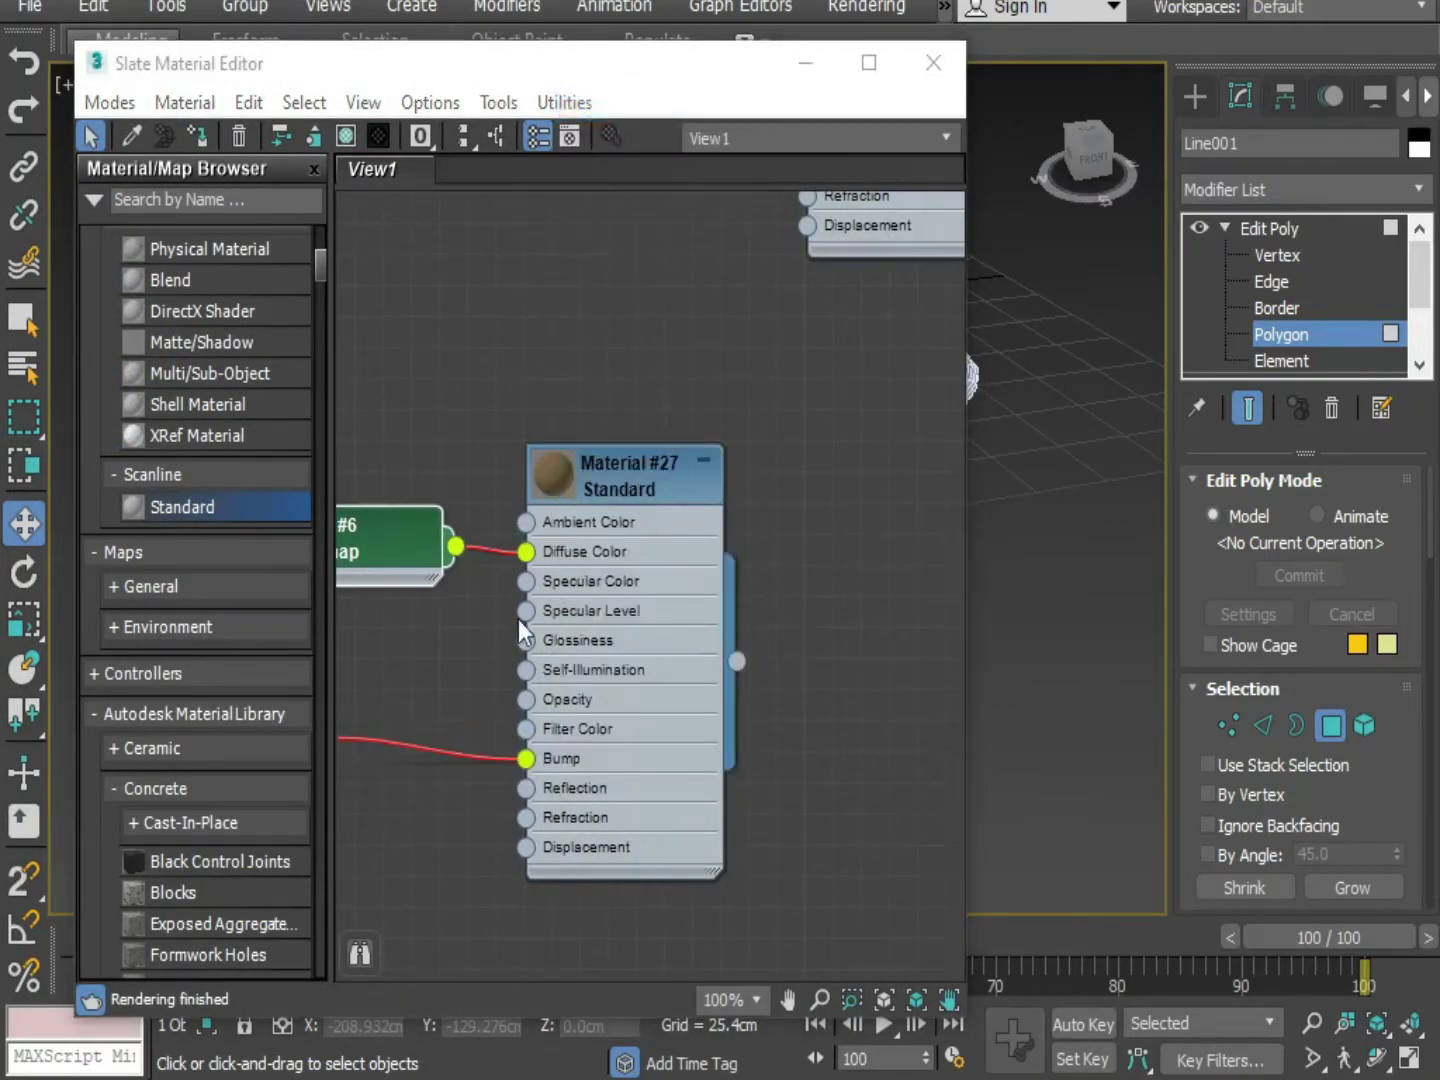
double_click(399, 502)
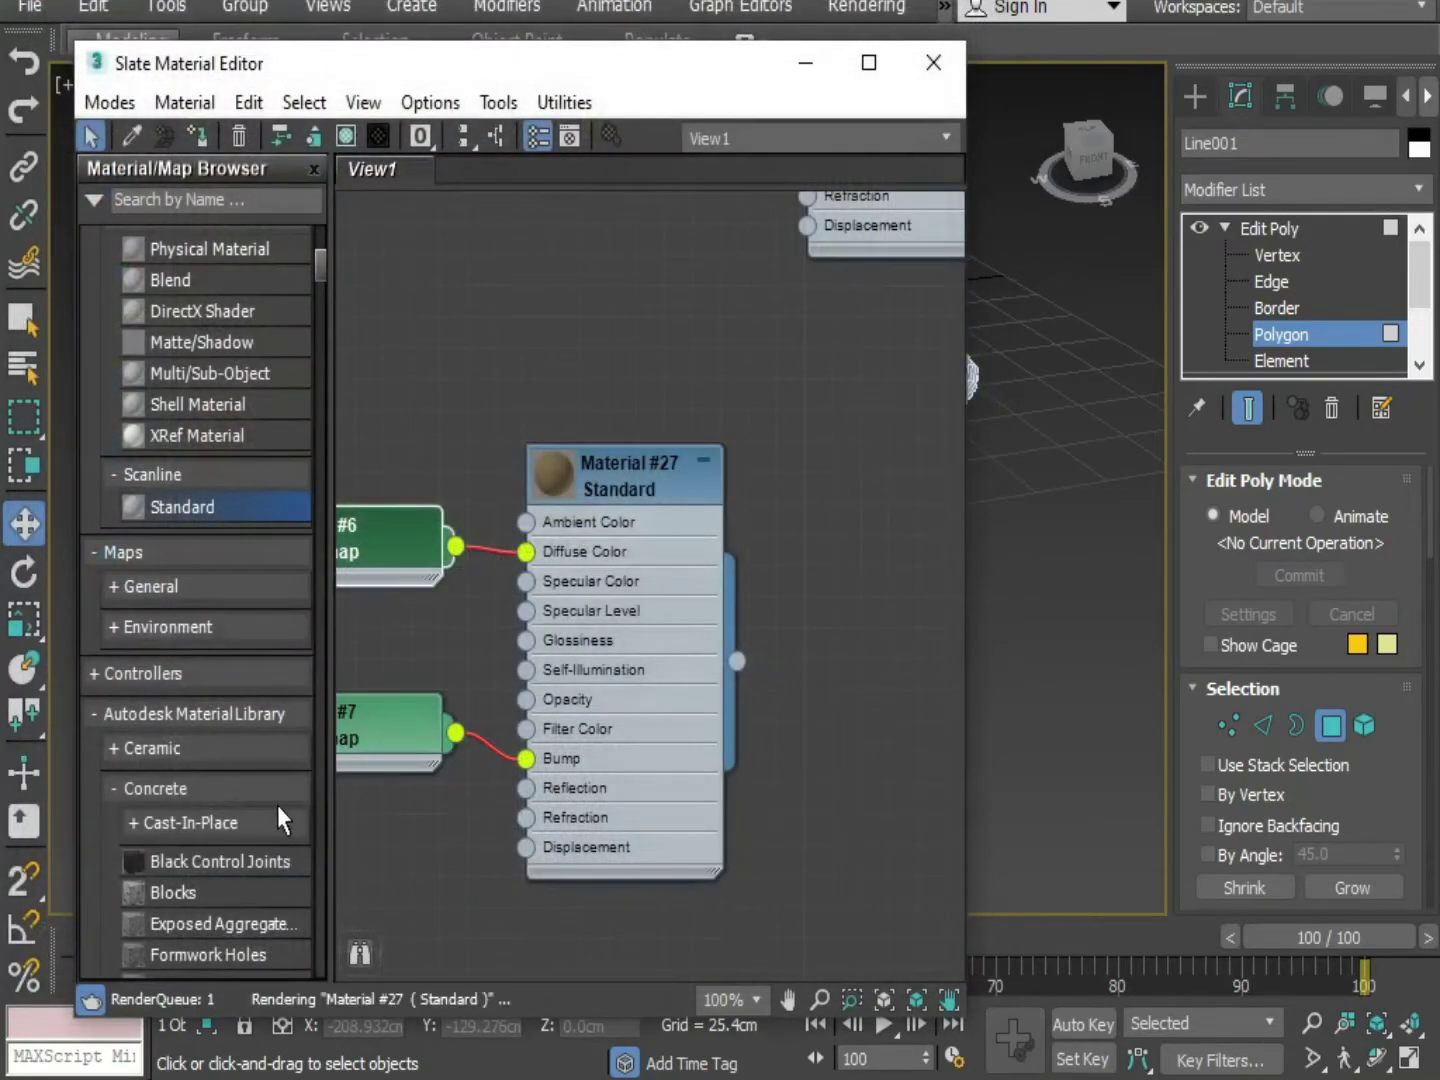
left_click(412, 719)
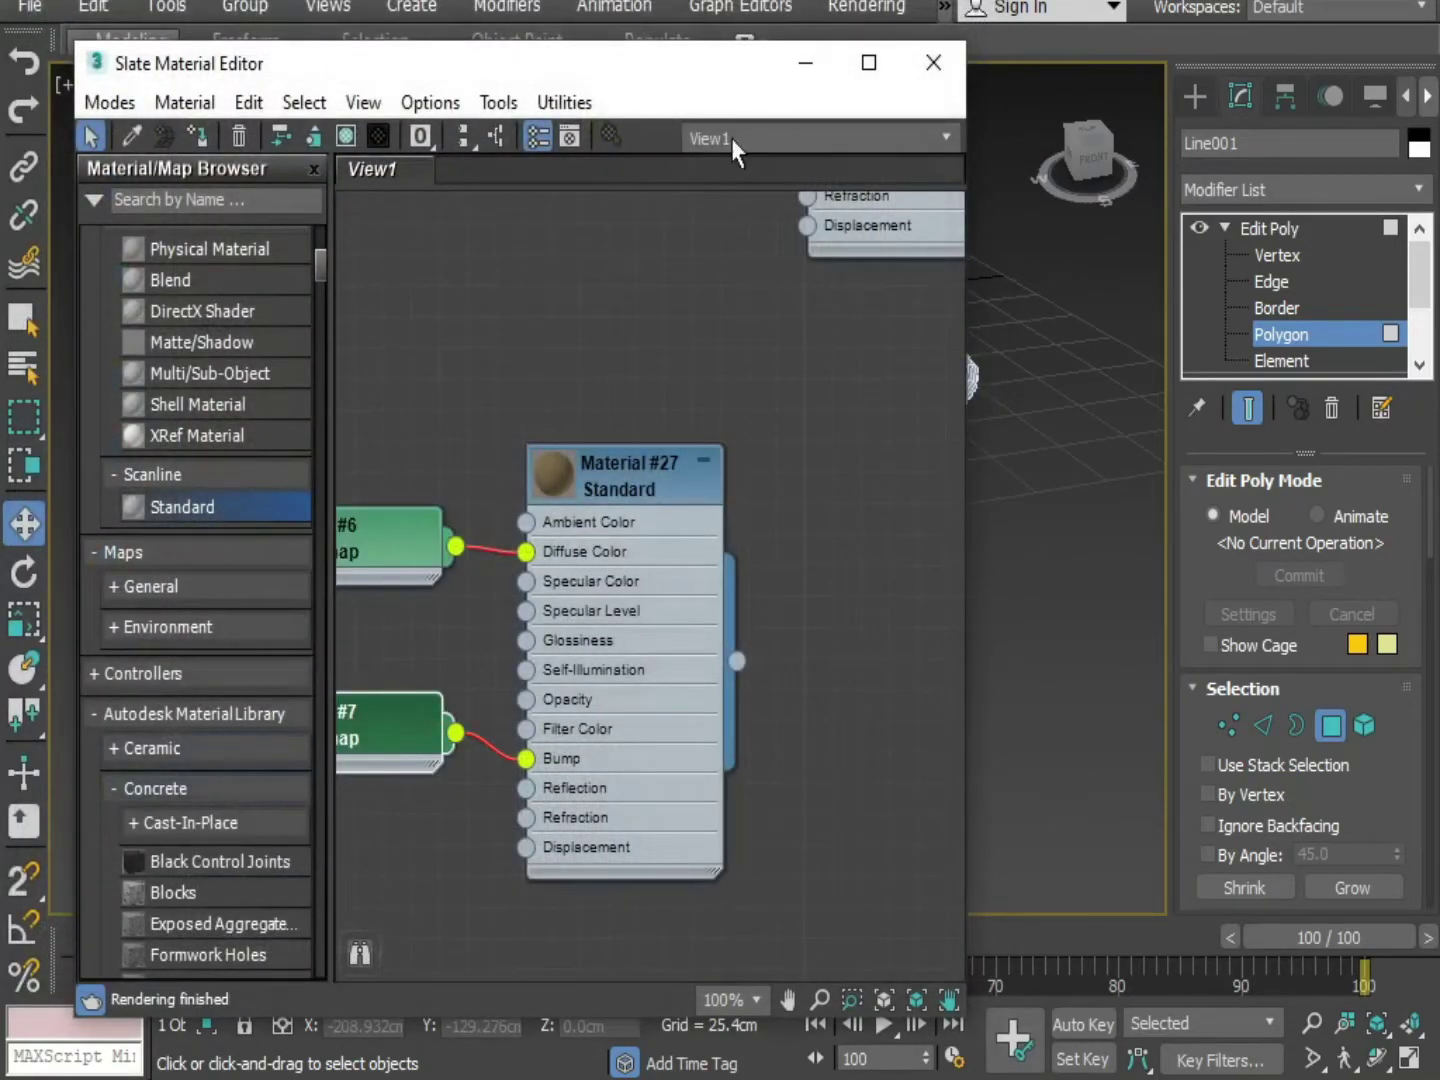
Assign the Standard material to the looped line and show its texture in the viewport, minimizing the material editor.
left_click_drag(648, 83, 333, 150)
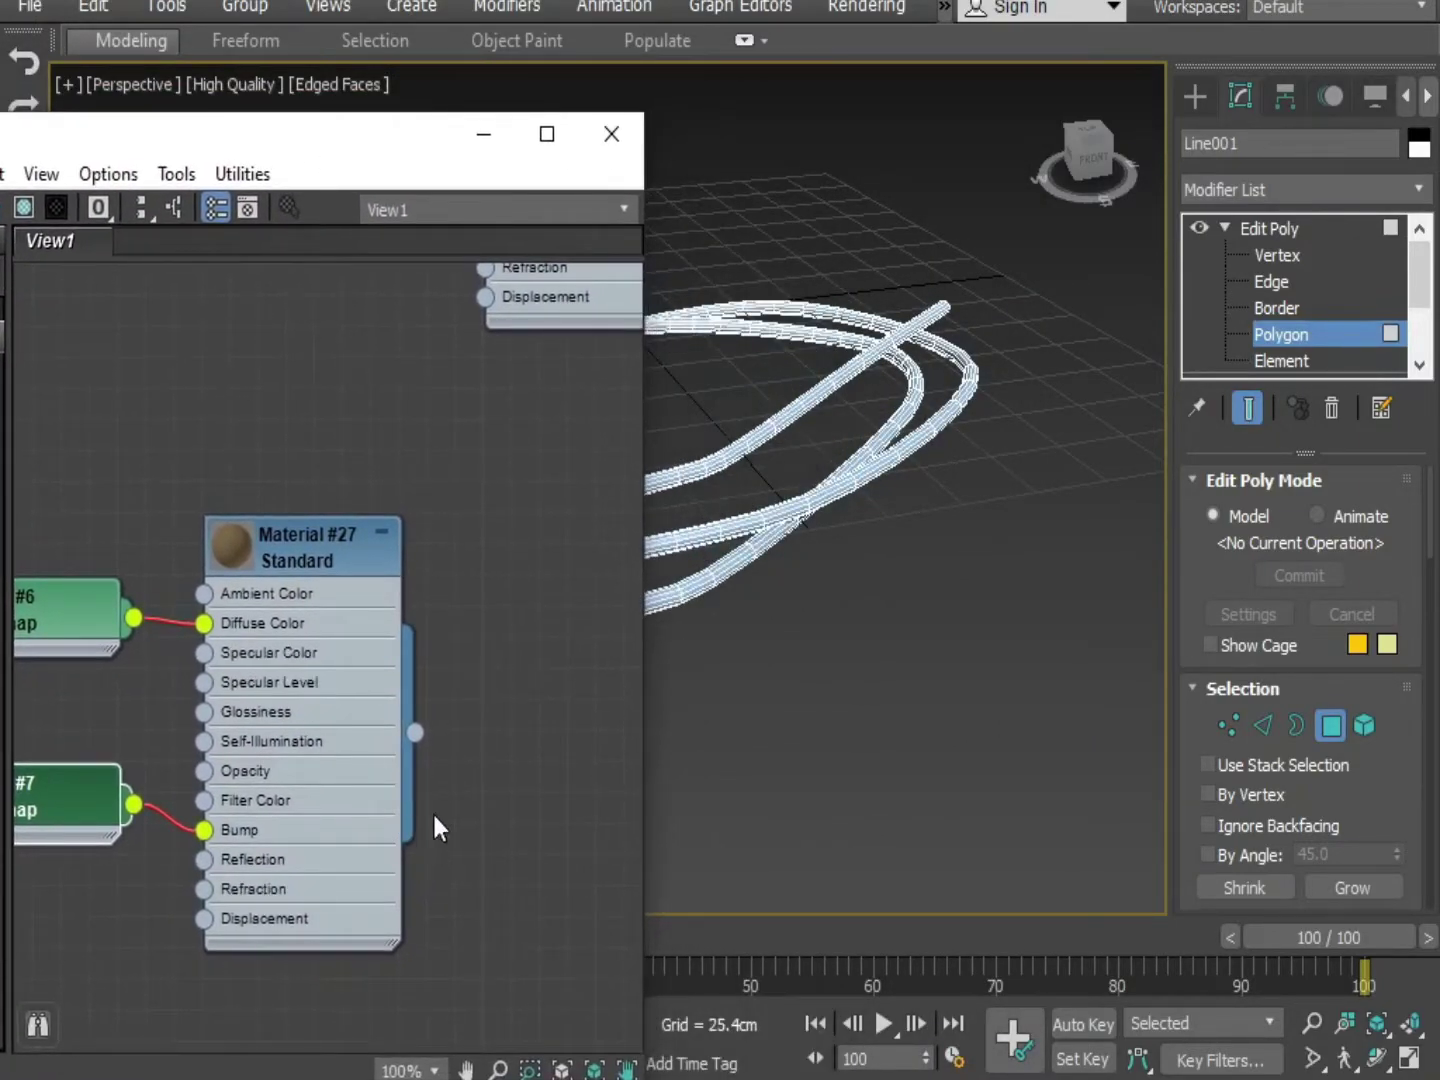
left_click_drag(414, 734, 788, 515)
left_click_drag(318, 156, 470, 362)
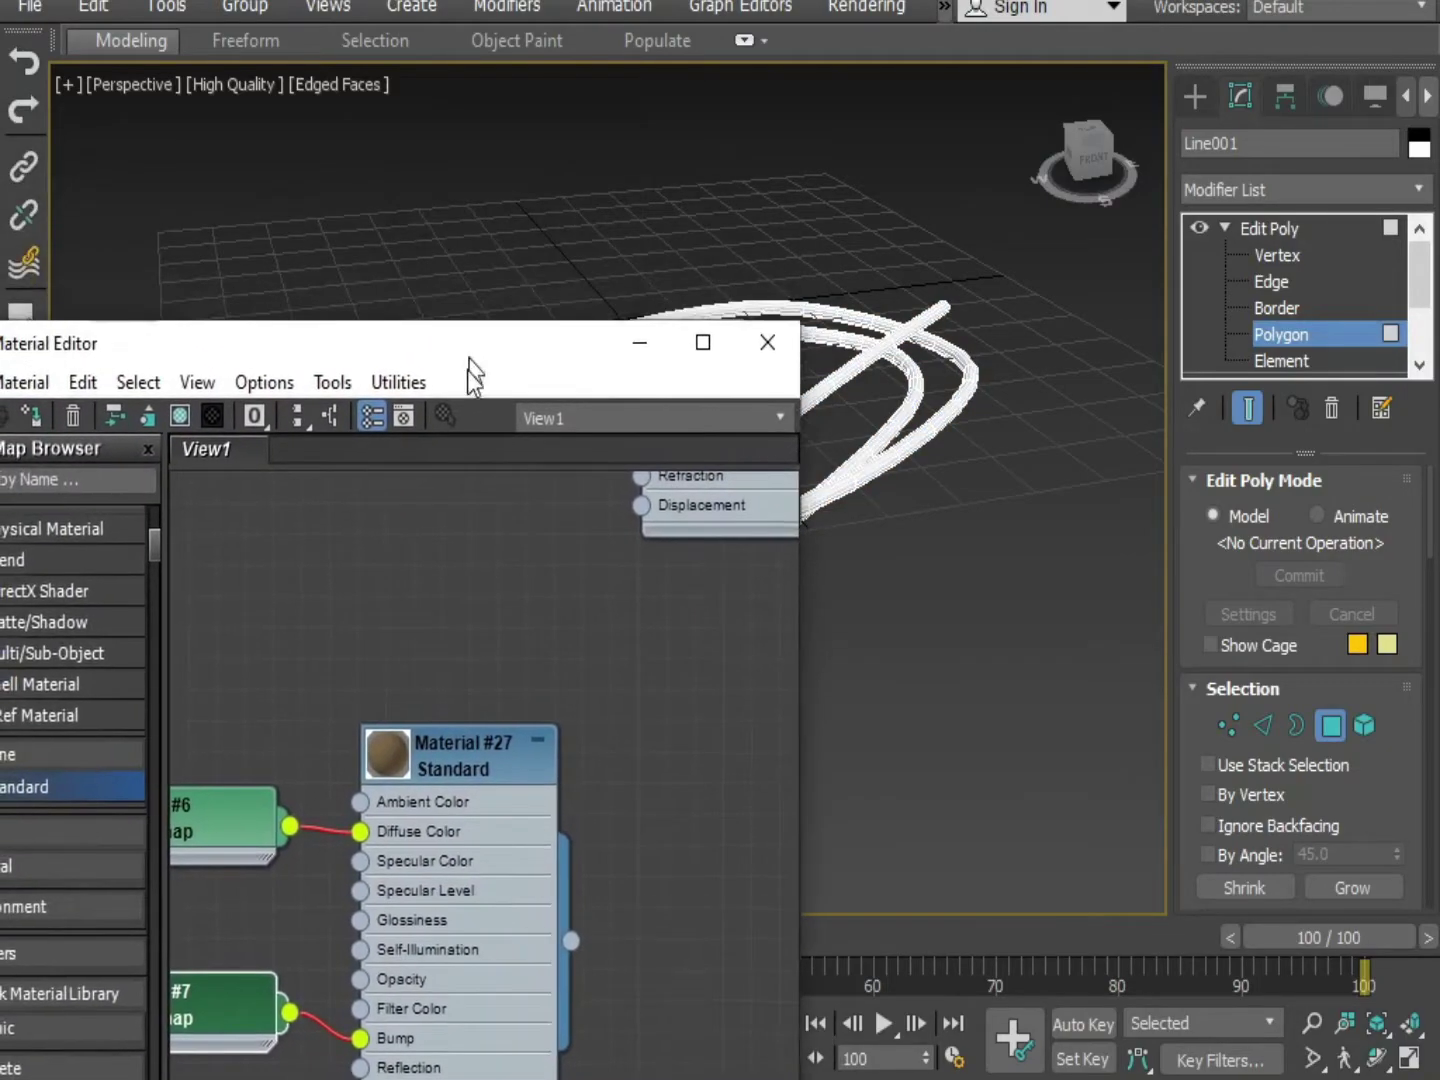
left_click(172, 417)
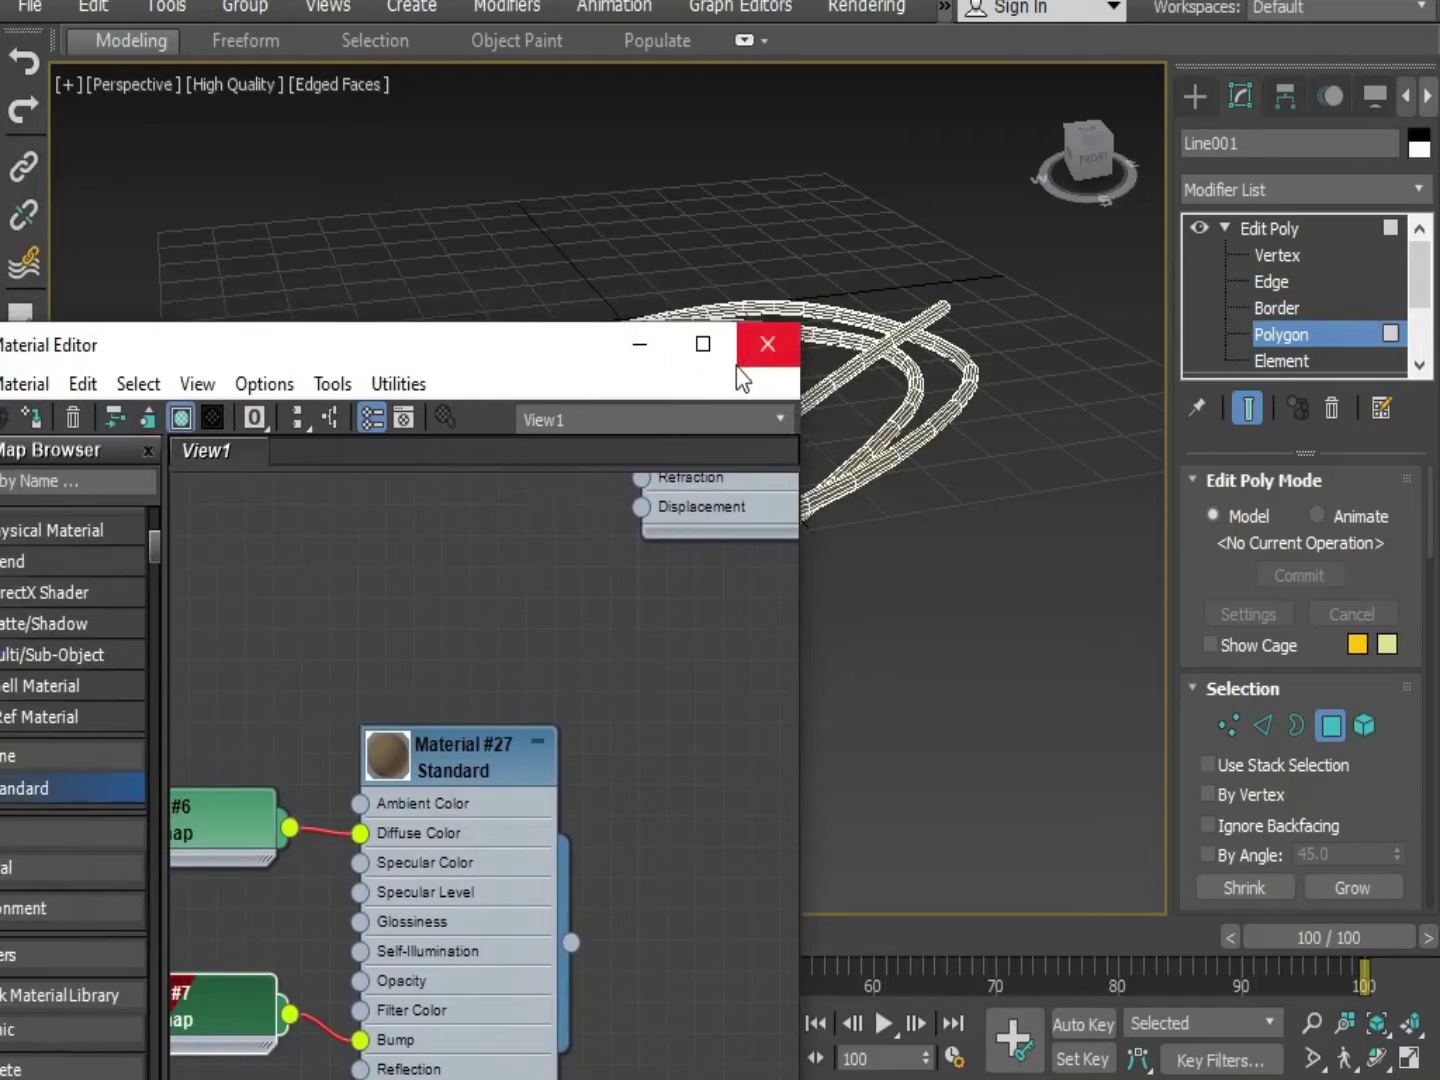
left_click(628, 347)
Hide the edged faces and leave the Polygon level, reselecting the line as a whole object.
scroll(931, 730, "up", 5)
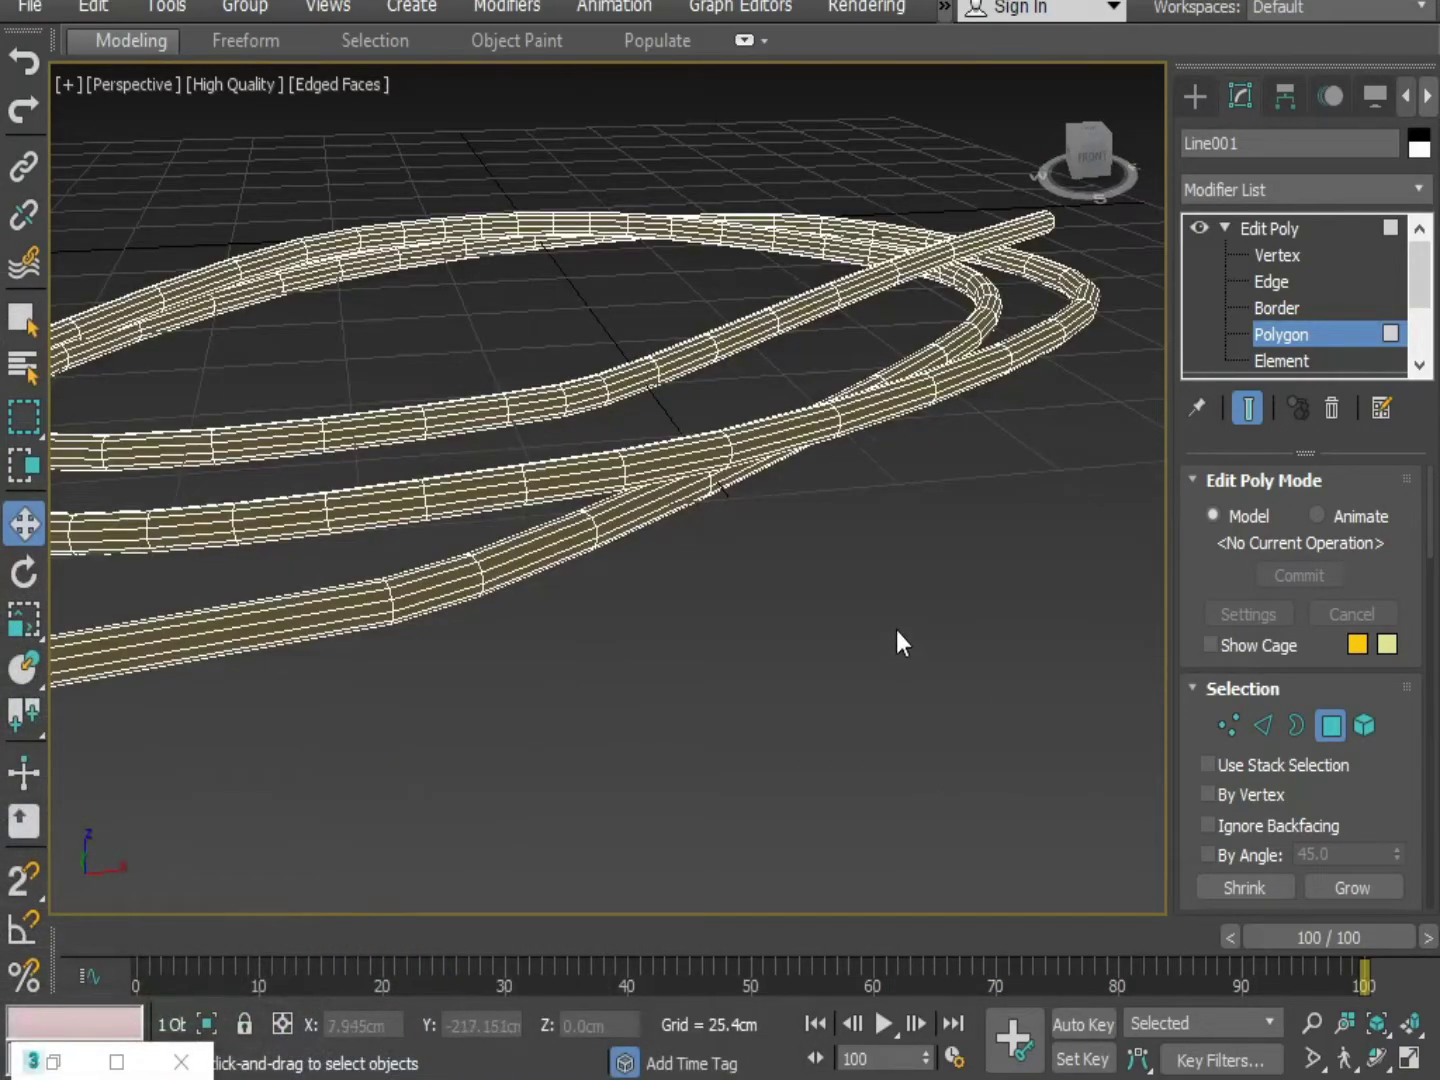
key("F4")
middle_click_drag(896, 631, 896, 730)
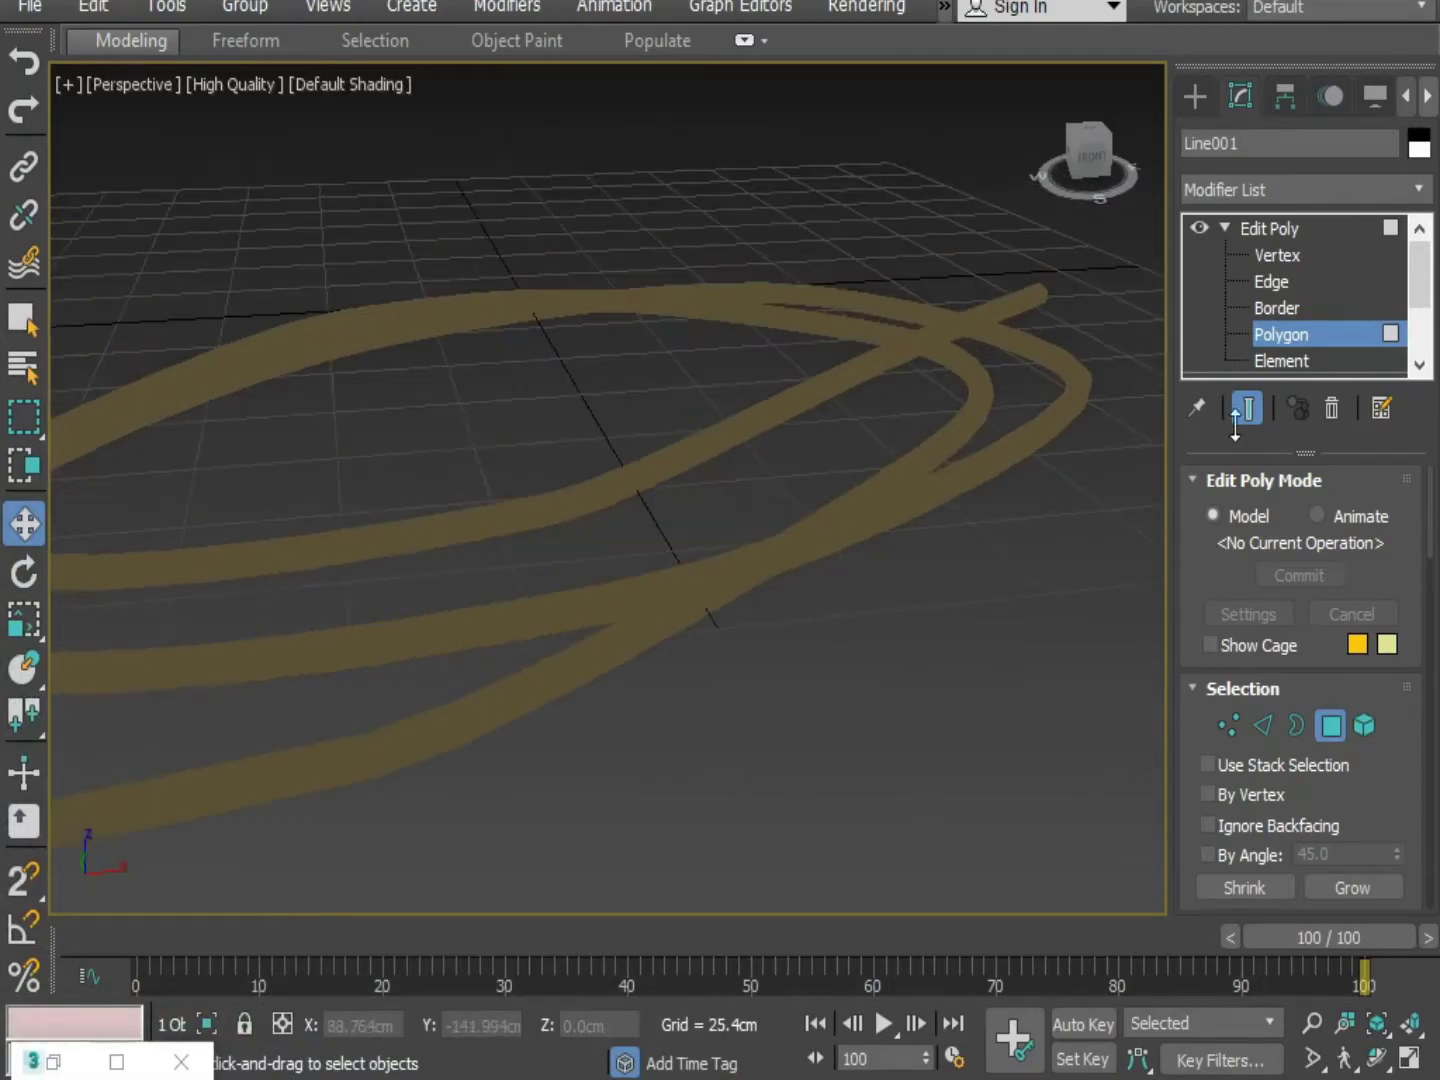
left_click(1284, 234)
left_click(930, 622)
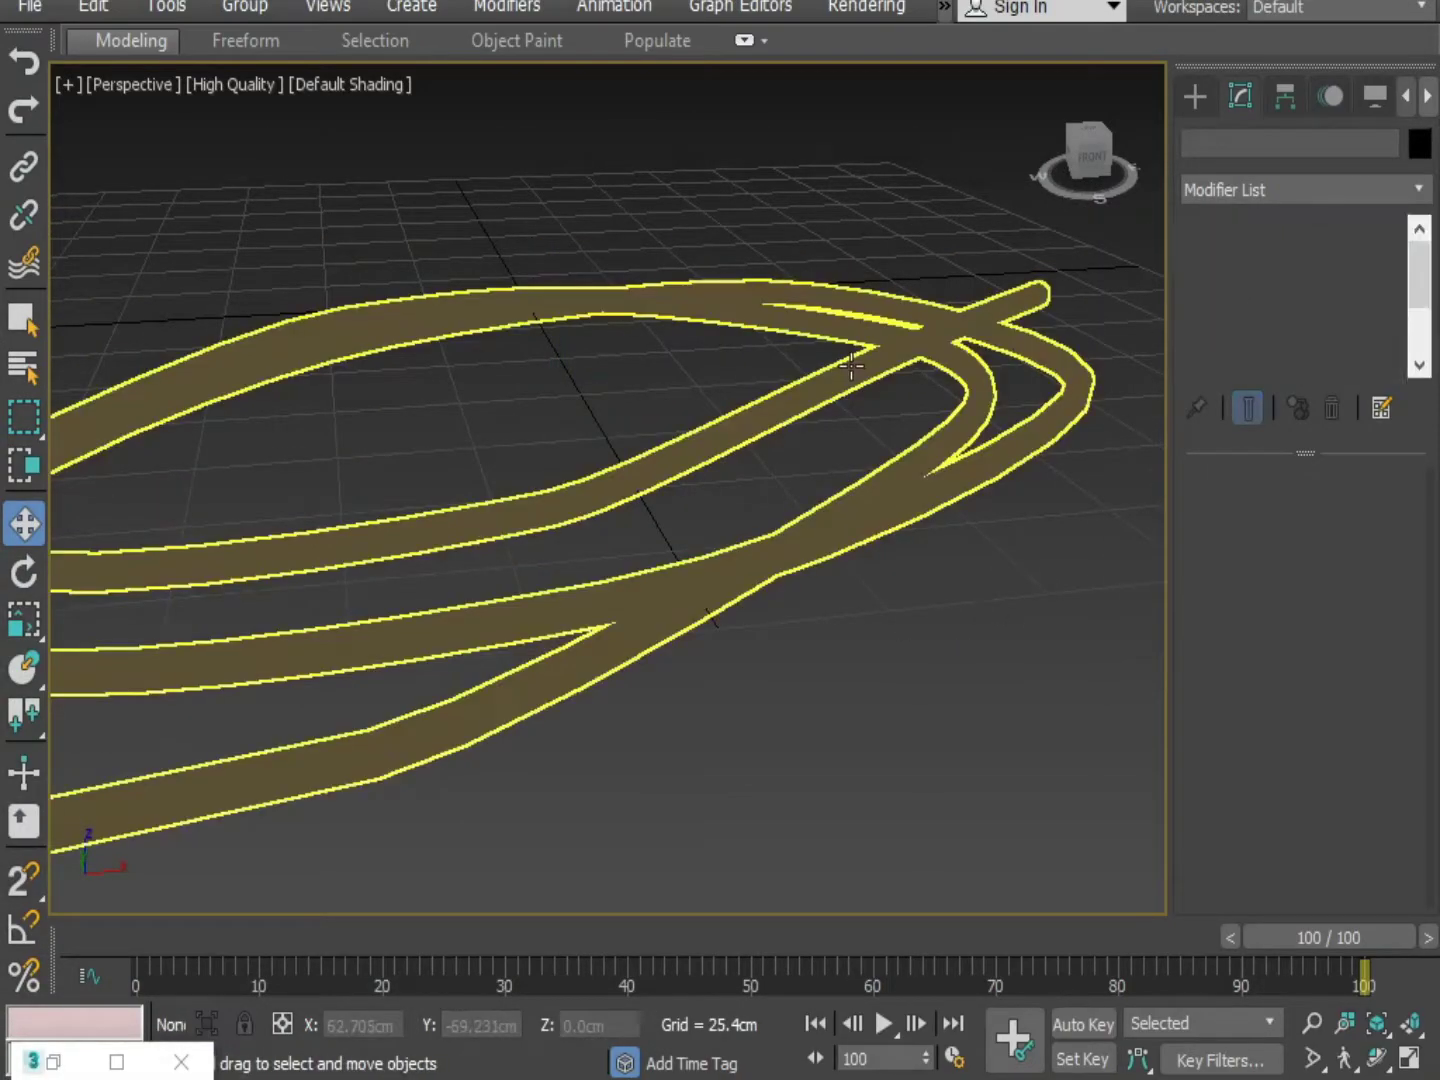
left_click(851, 364)
Add a UVW Map modifier above the line's Edit Poly.
left_click(1325, 204)
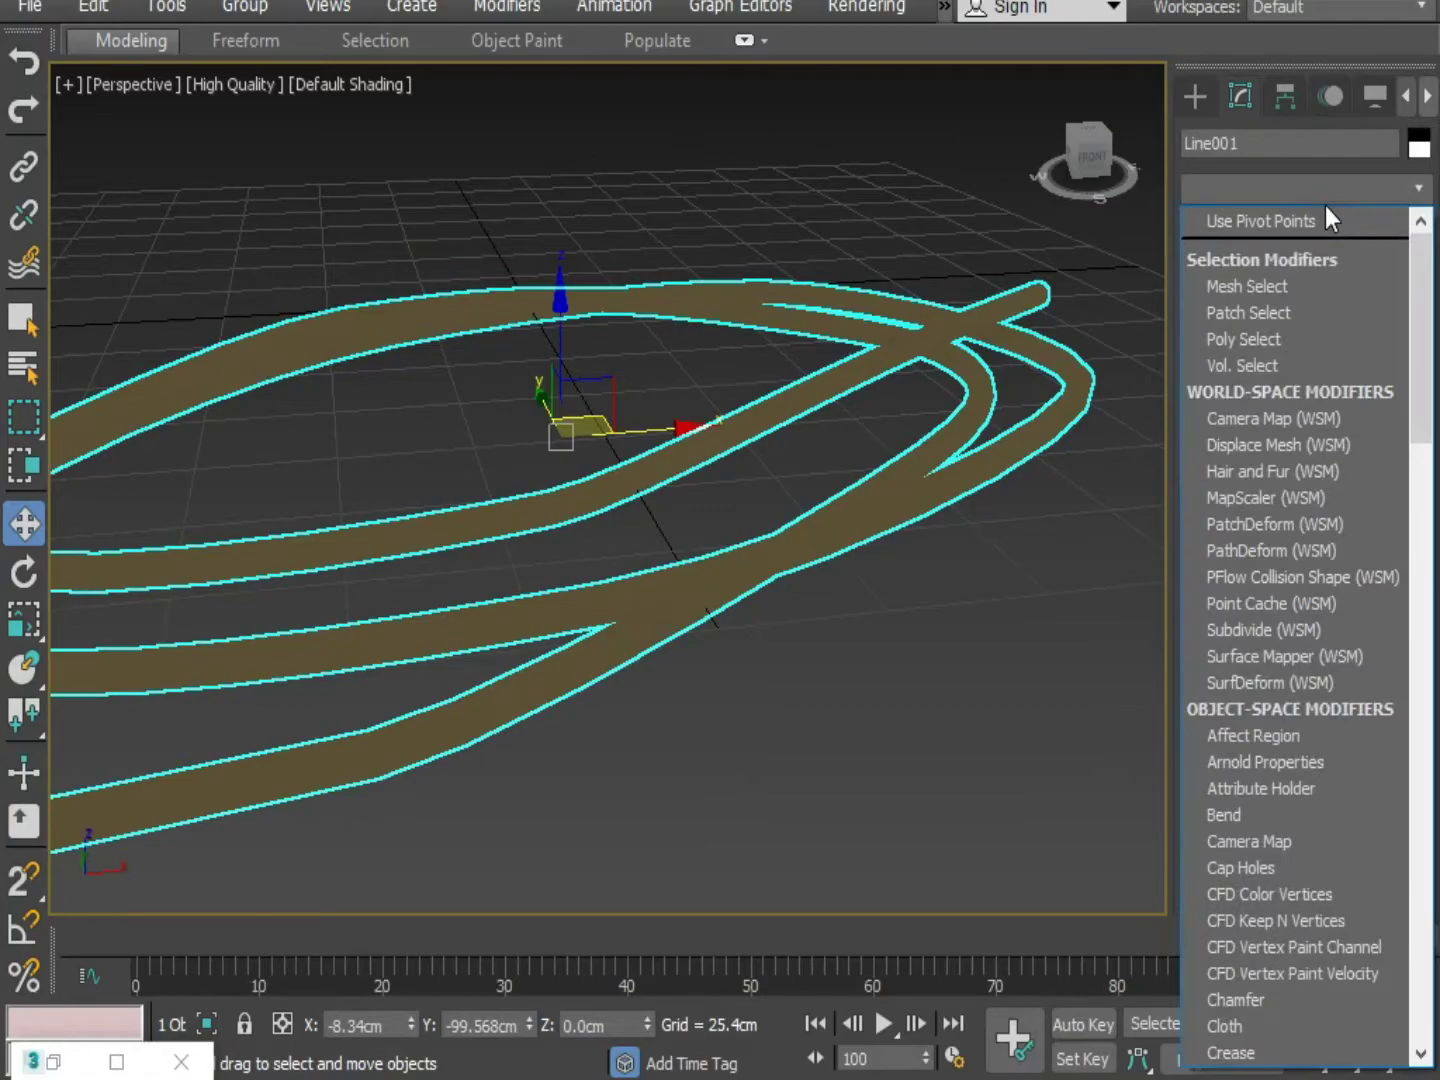
key("u")
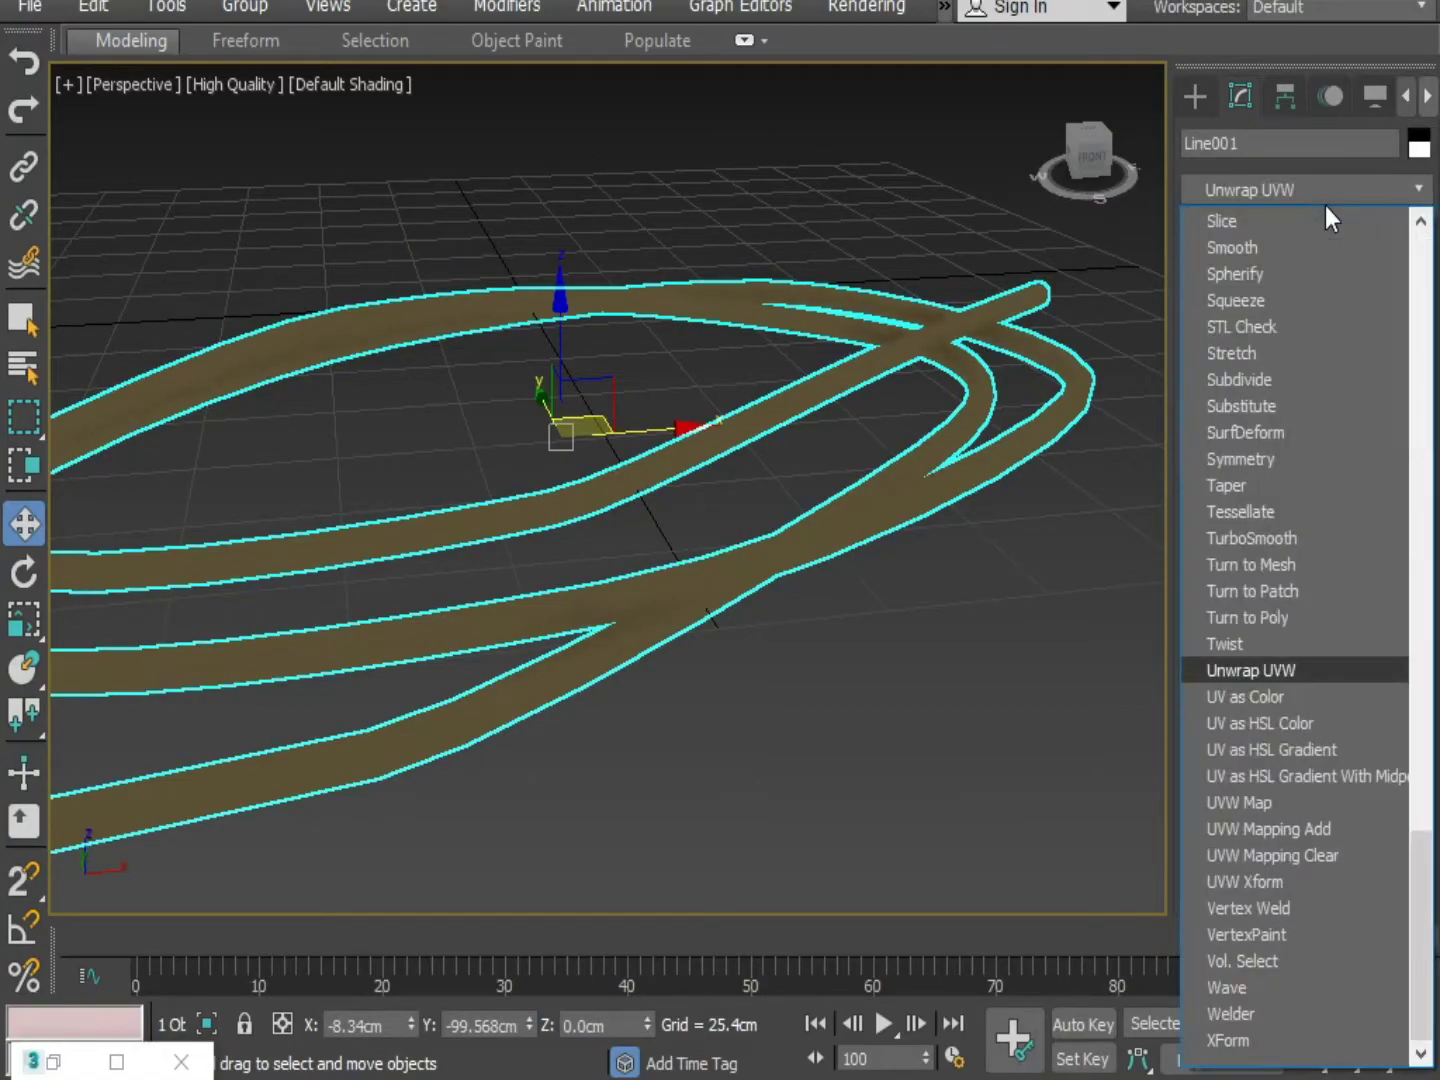
key("Down")
key("Down")
key("Down")
key("Down")
key("Down")
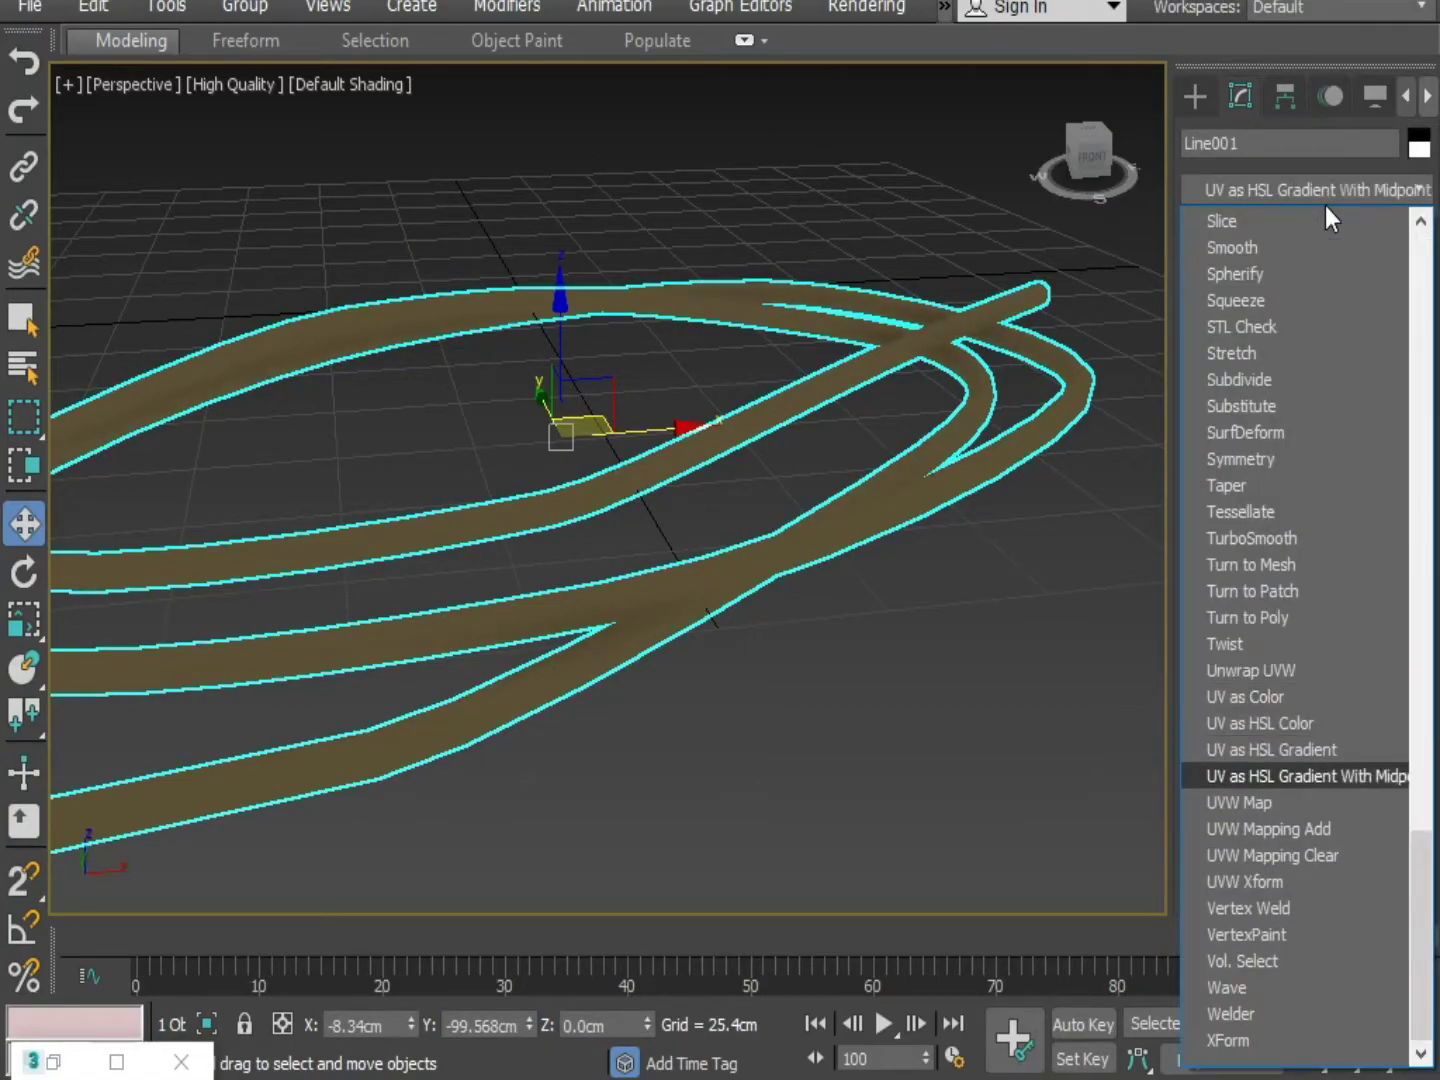
key("Return")
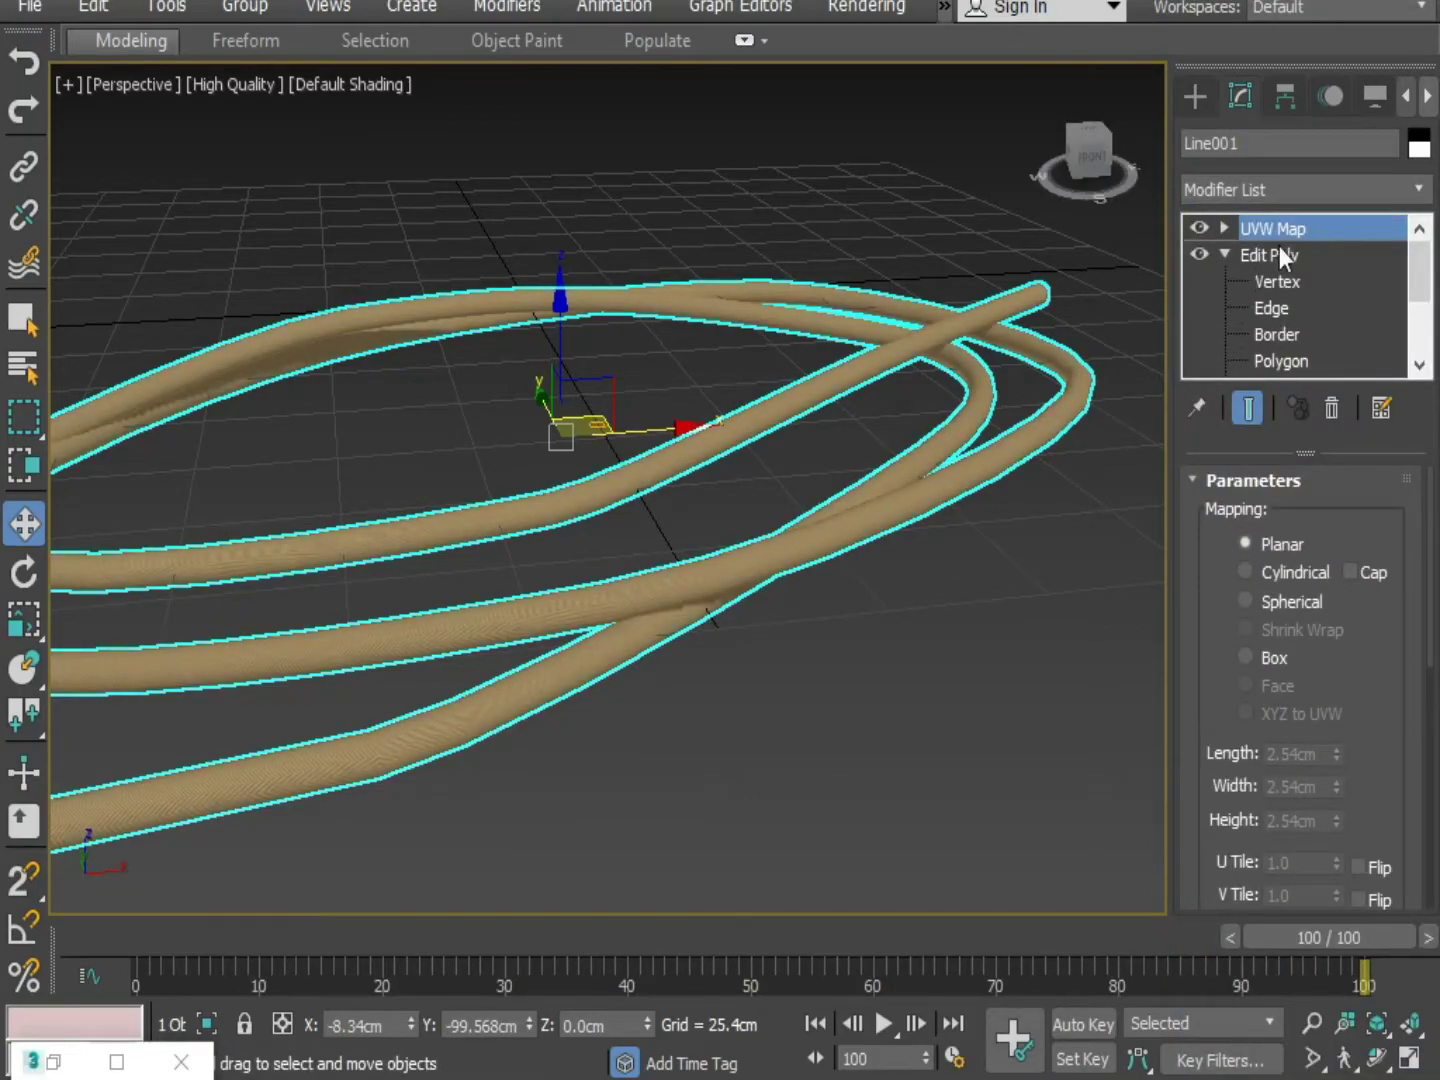
Scale up the planar UVW Map gizmo uniformly until the rope texture's strands match the line's thickness.
key("1")
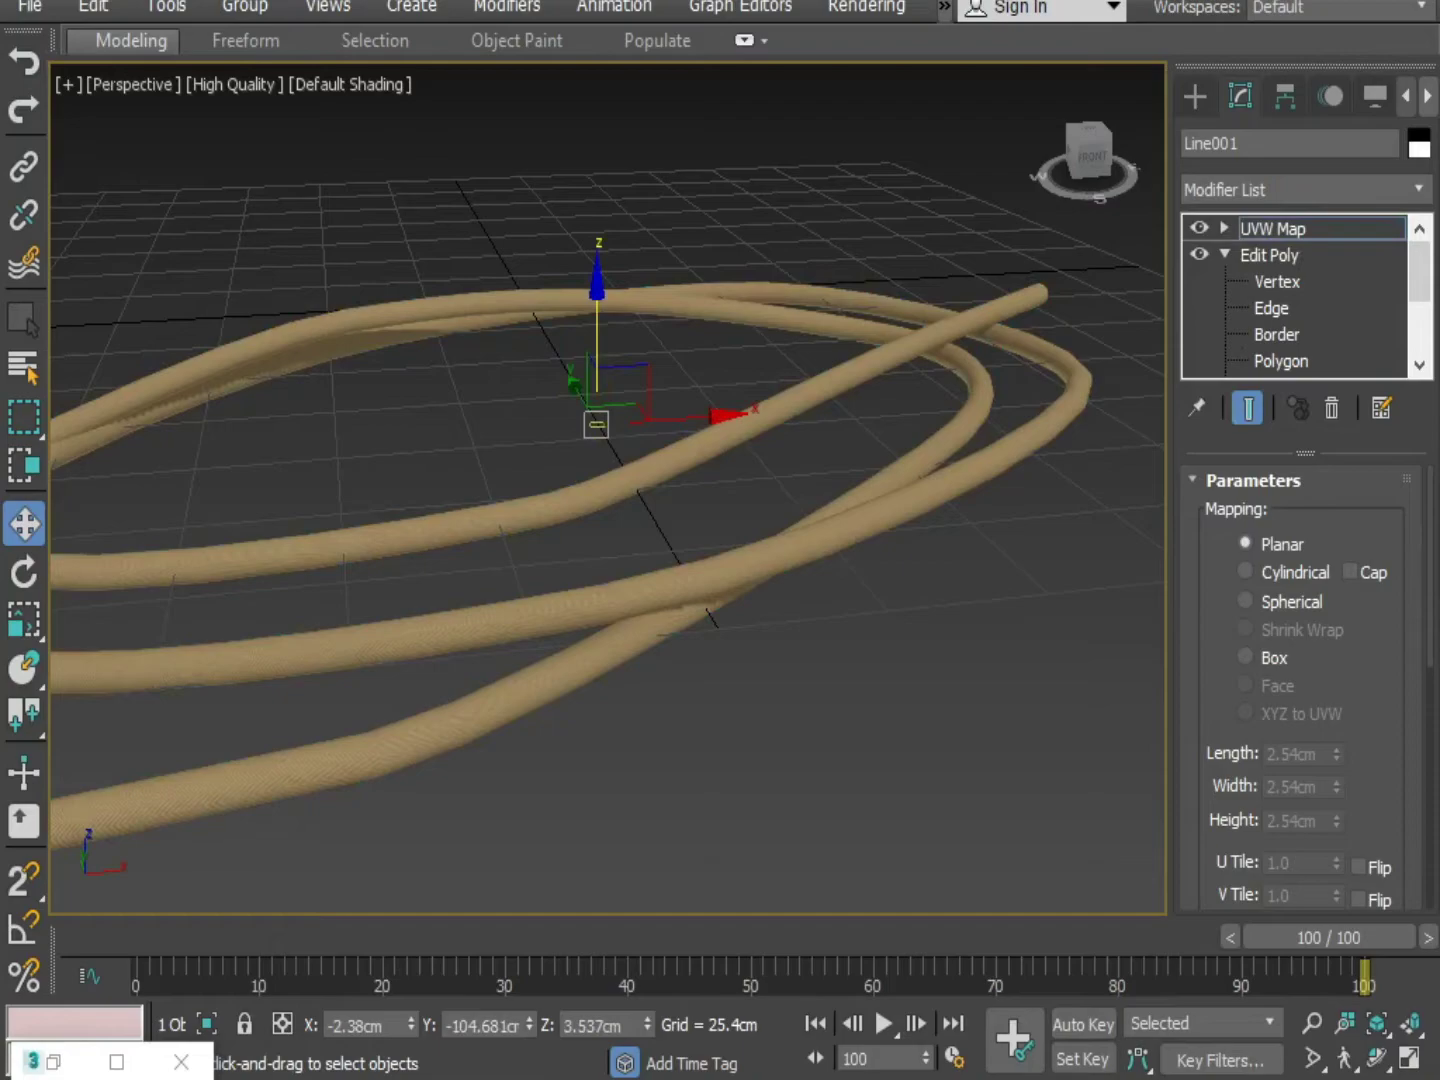
key("r")
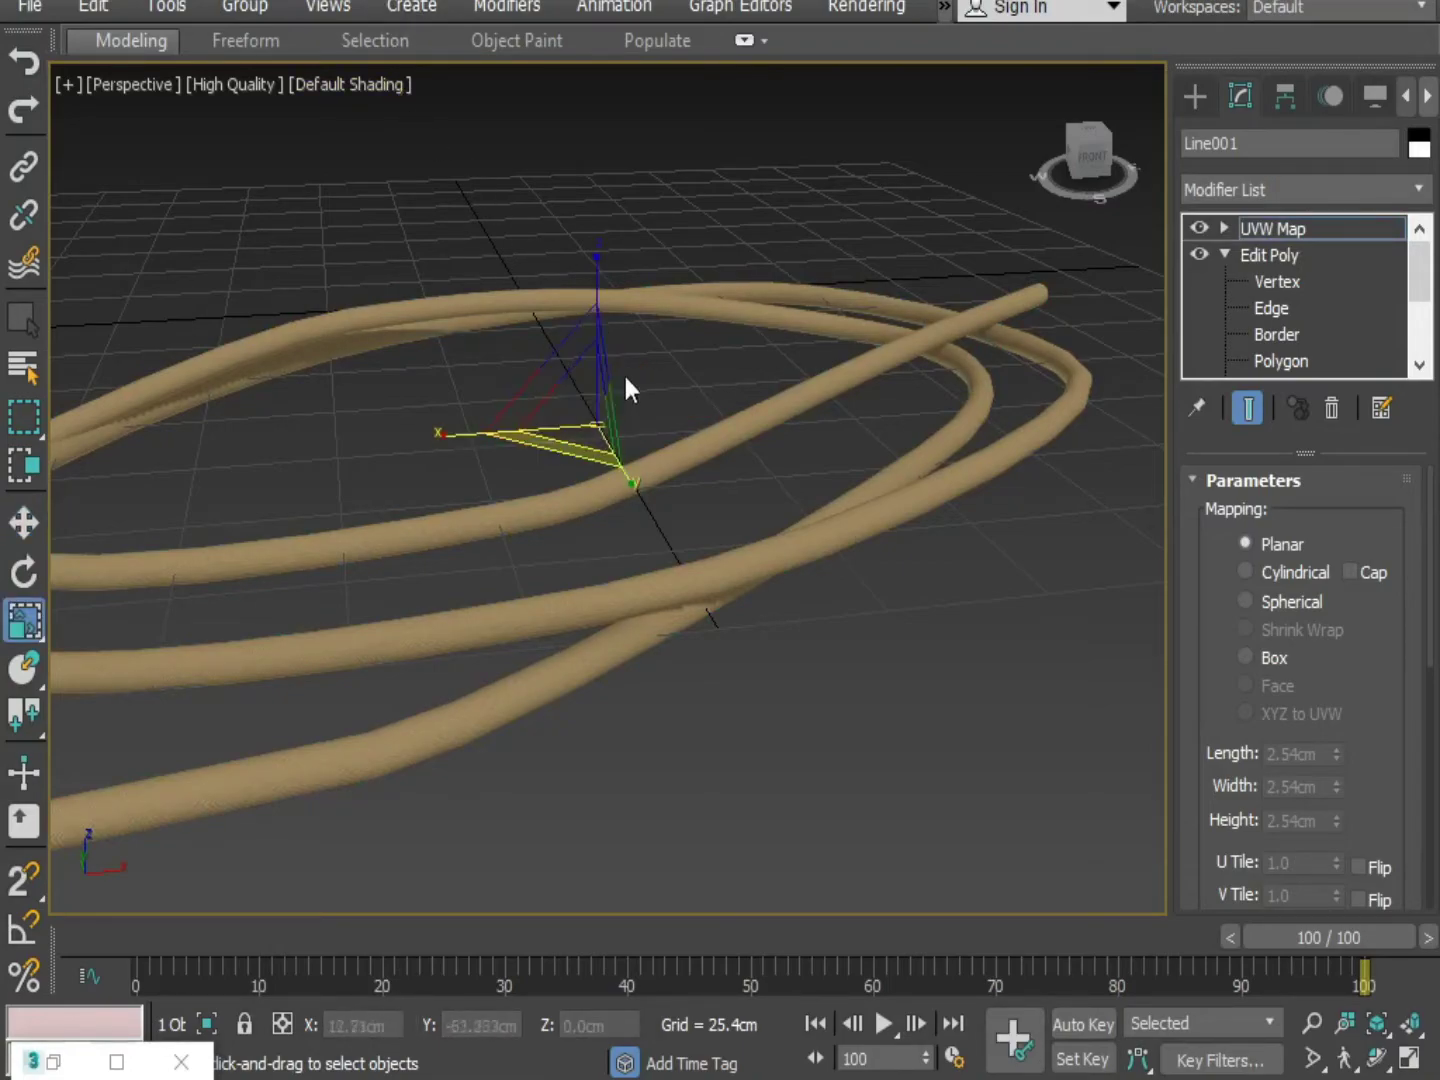
left_click_drag(582, 419, 558, 366)
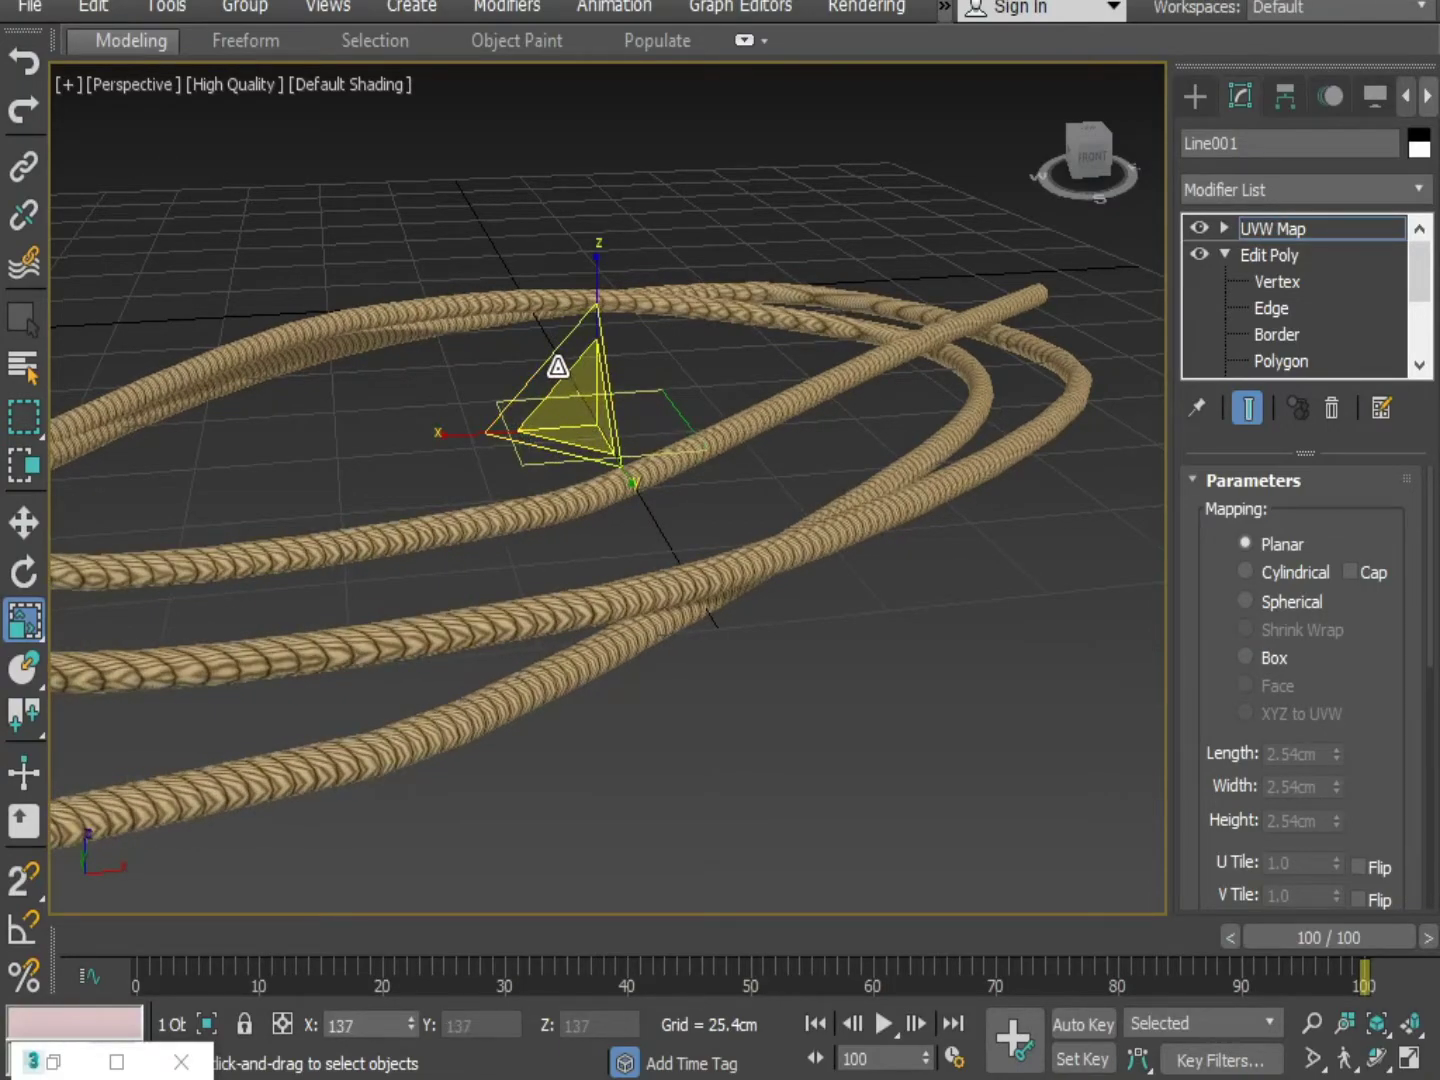
middle_click_drag(535, 523, 534, 527)
scroll(533, 527, "down", 3)
Rotate the UVW Map gizmo about its vertical axis to angle the rope twist across the loops, and deselect the rope.
middle_click_drag(337, 419, 333, 472, "alt")
key("e")
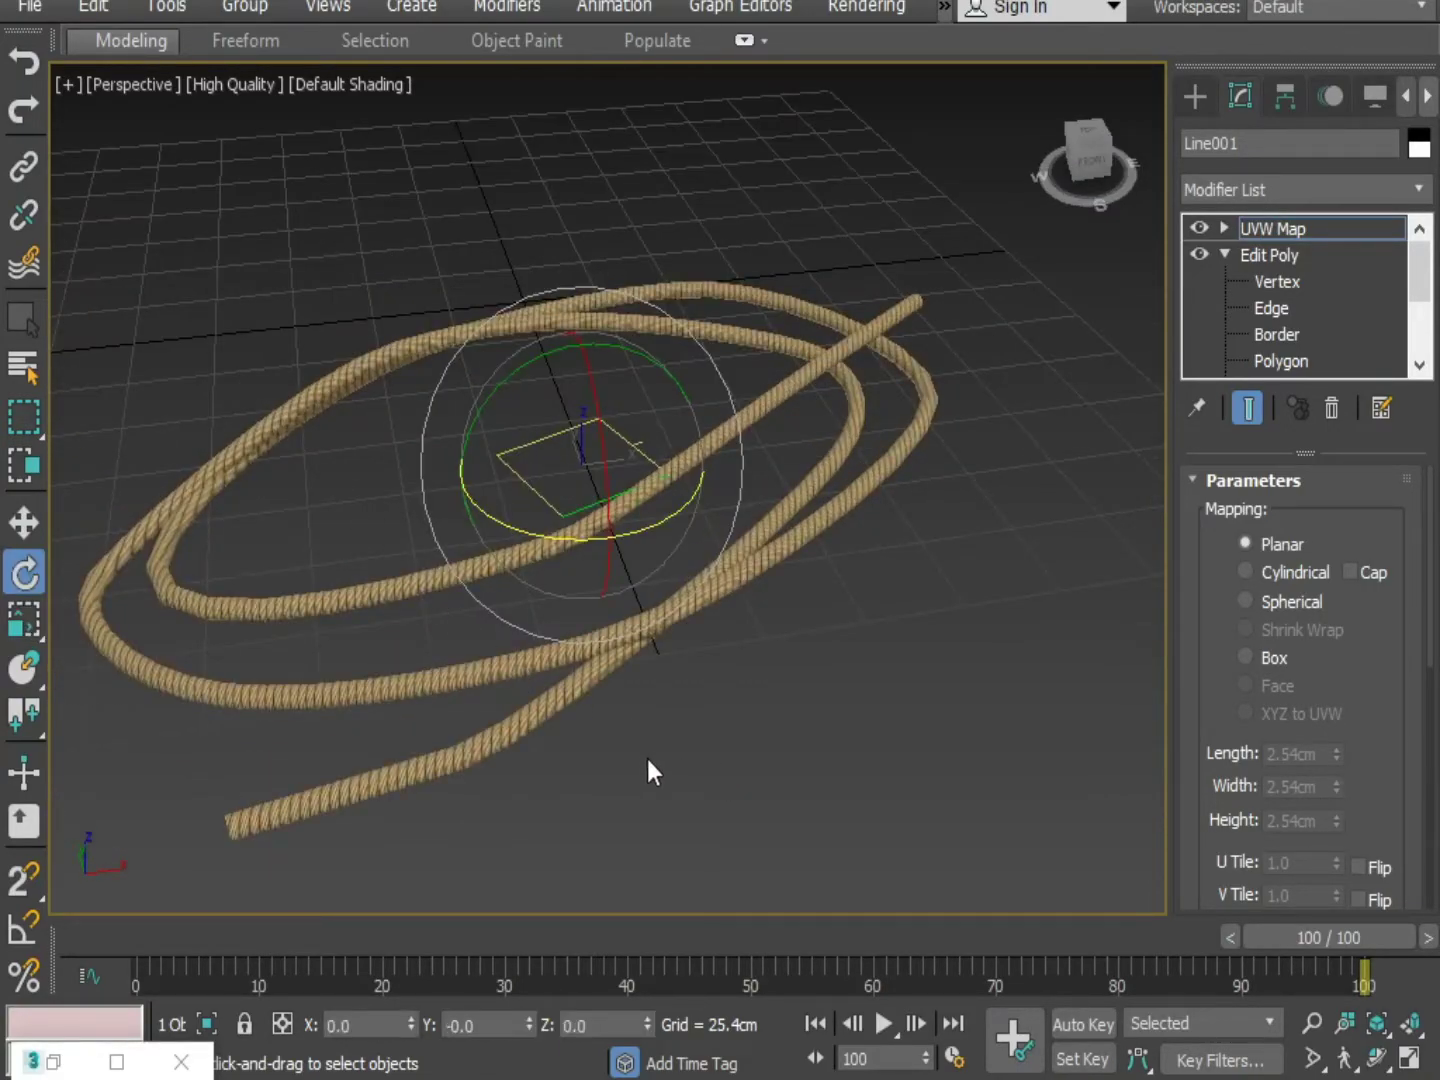
left_click(975, 400)
middle_click_drag(665, 489, 940, 592, "alt")
left_click(941, 593)
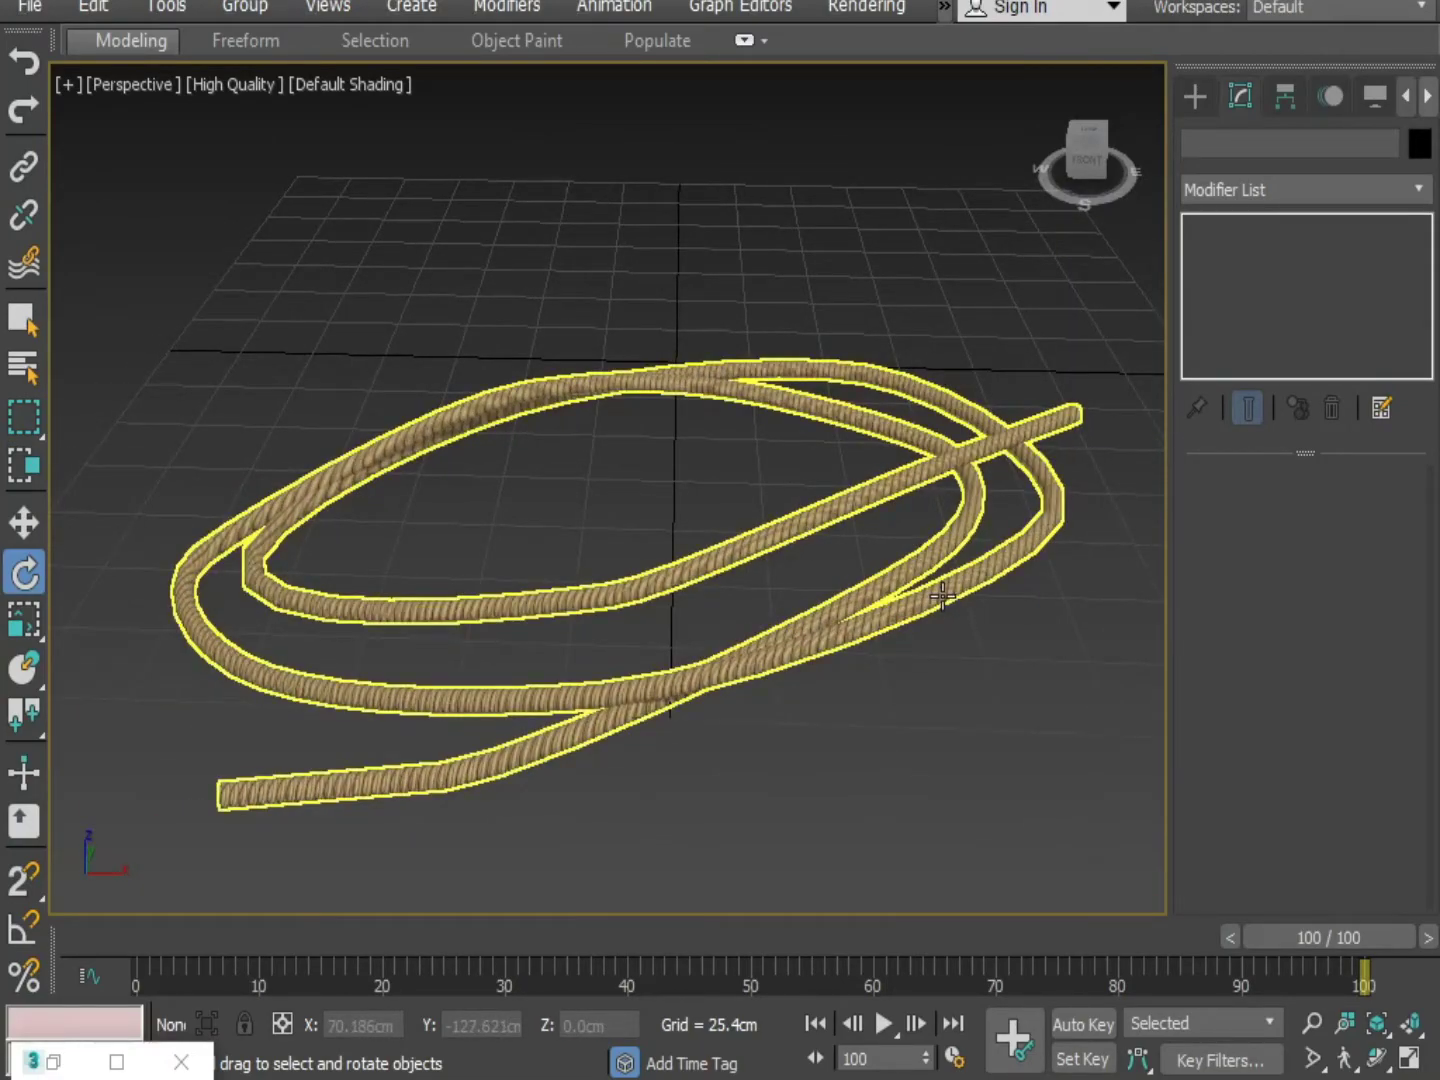
left_click(764, 813)
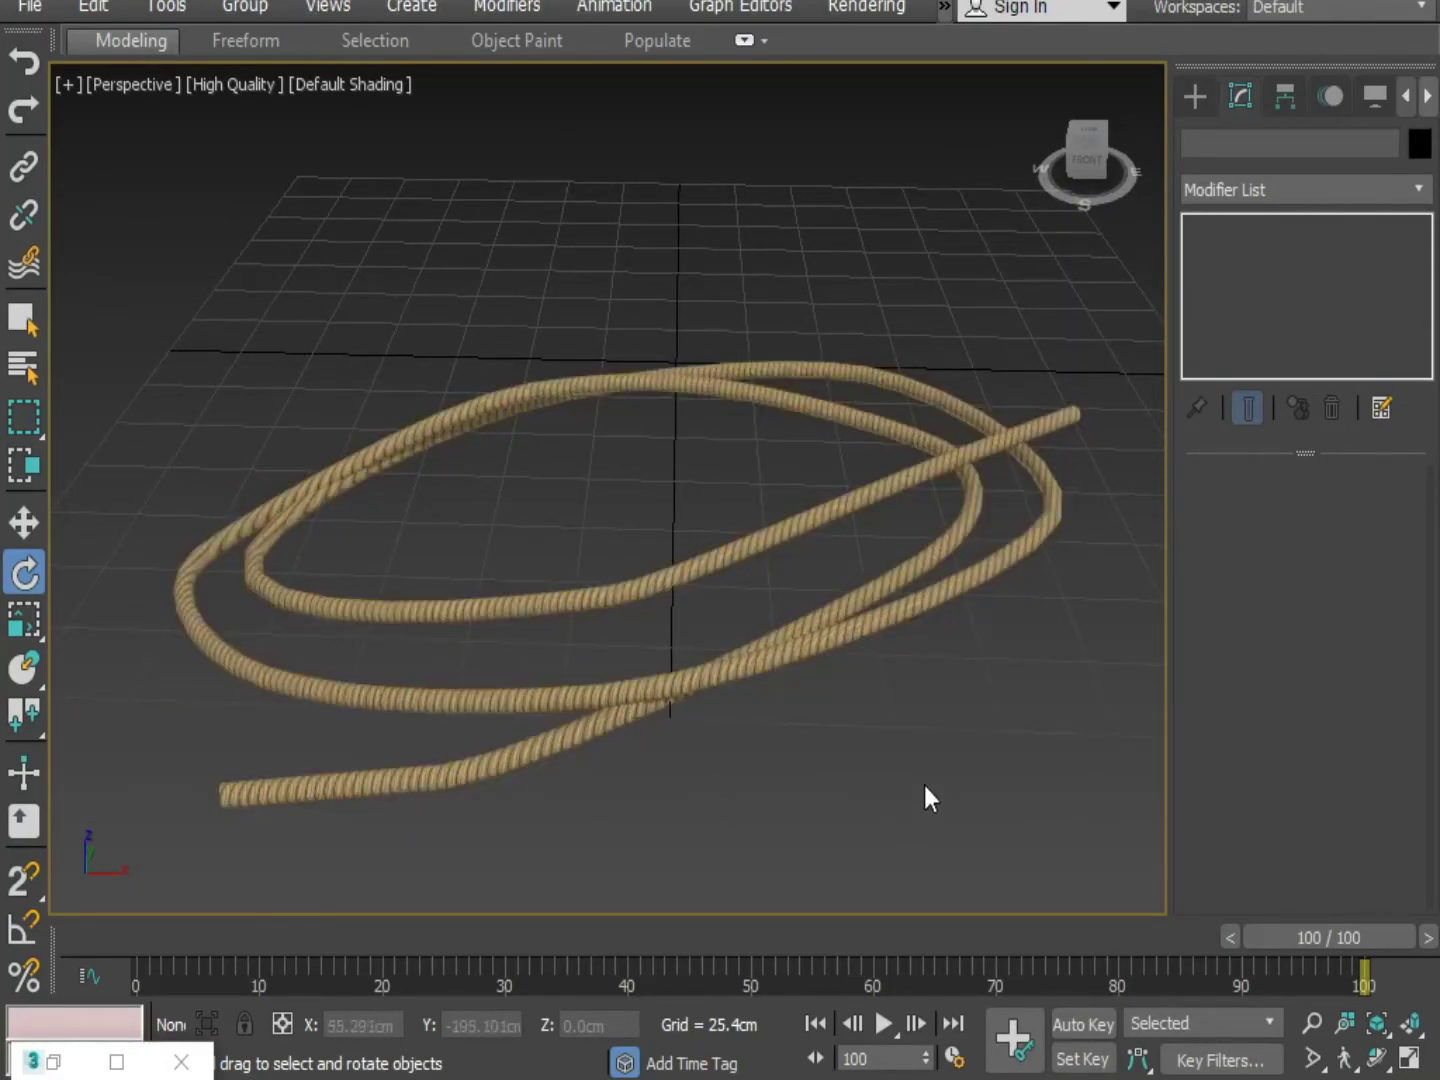
Add a Hair and Fur (WSM) modifier above the rope's UVW Map.
middle_click_drag(892, 797, 589, 770)
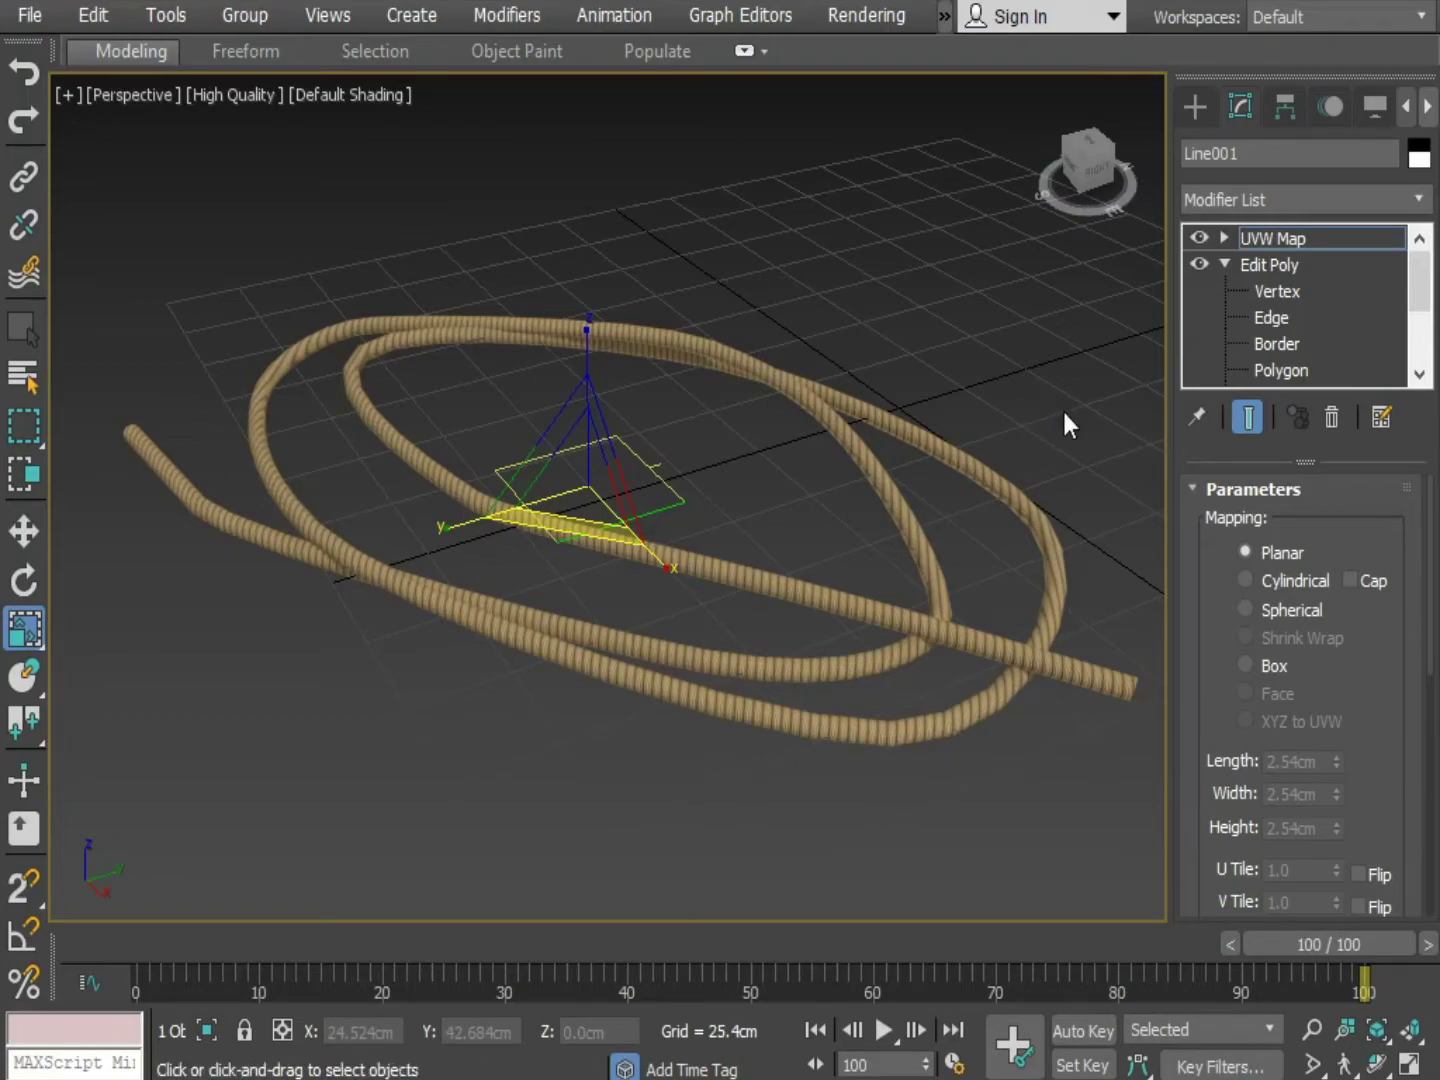
middle_click_drag(1009, 851, 970, 620, "alt")
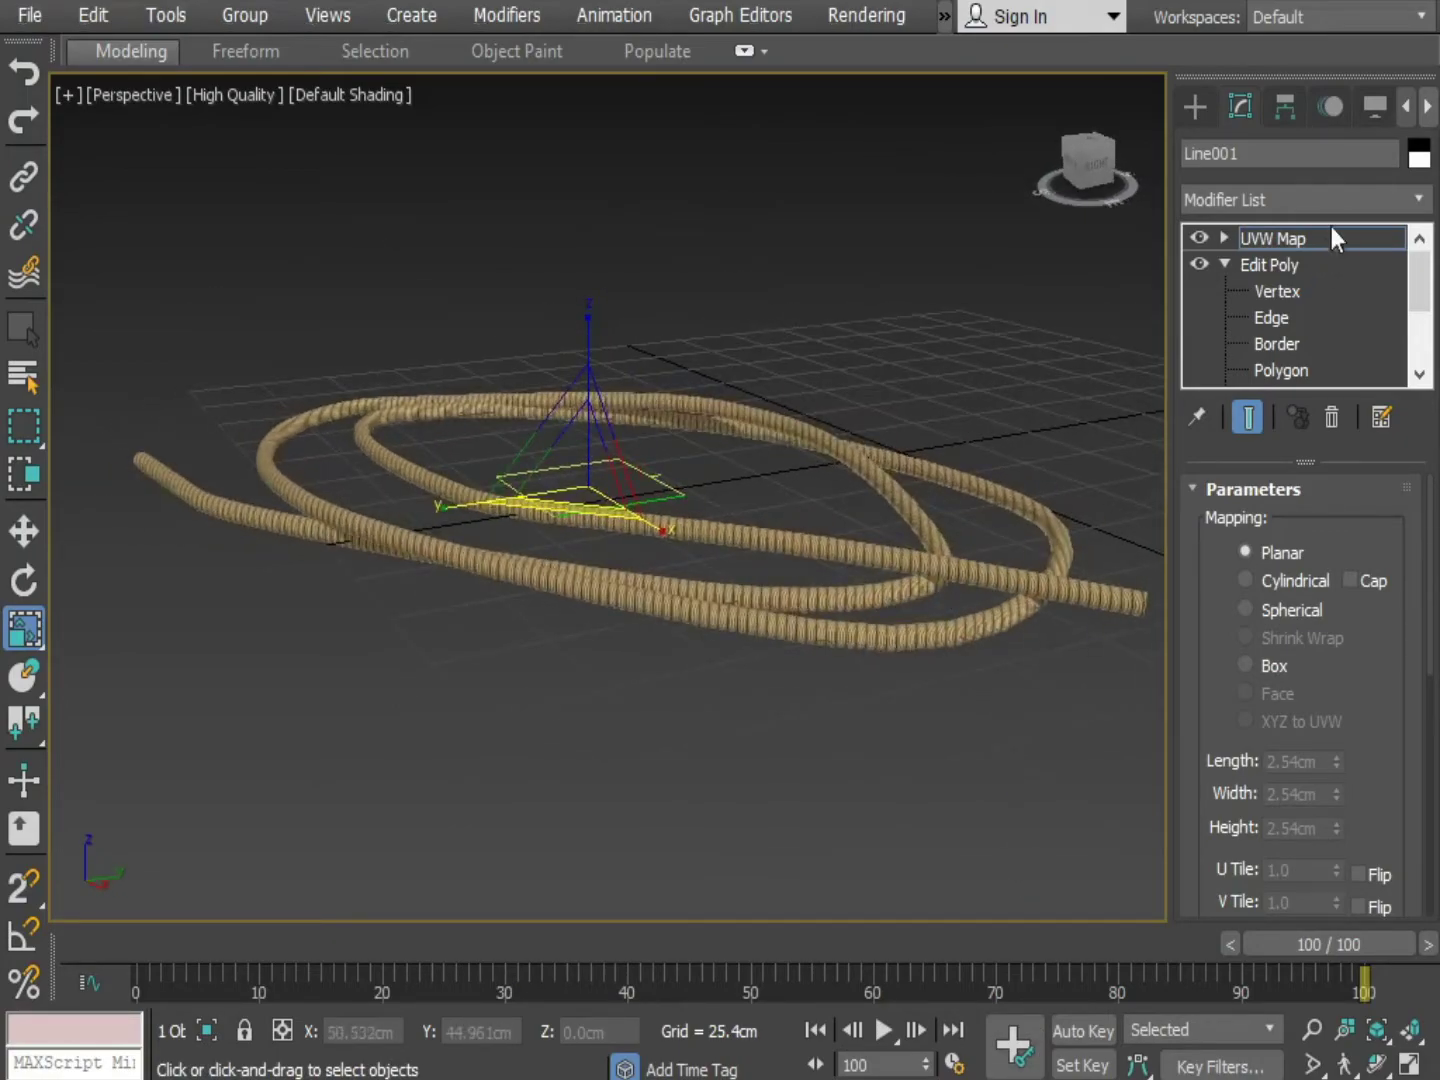
left_click(1281, 200)
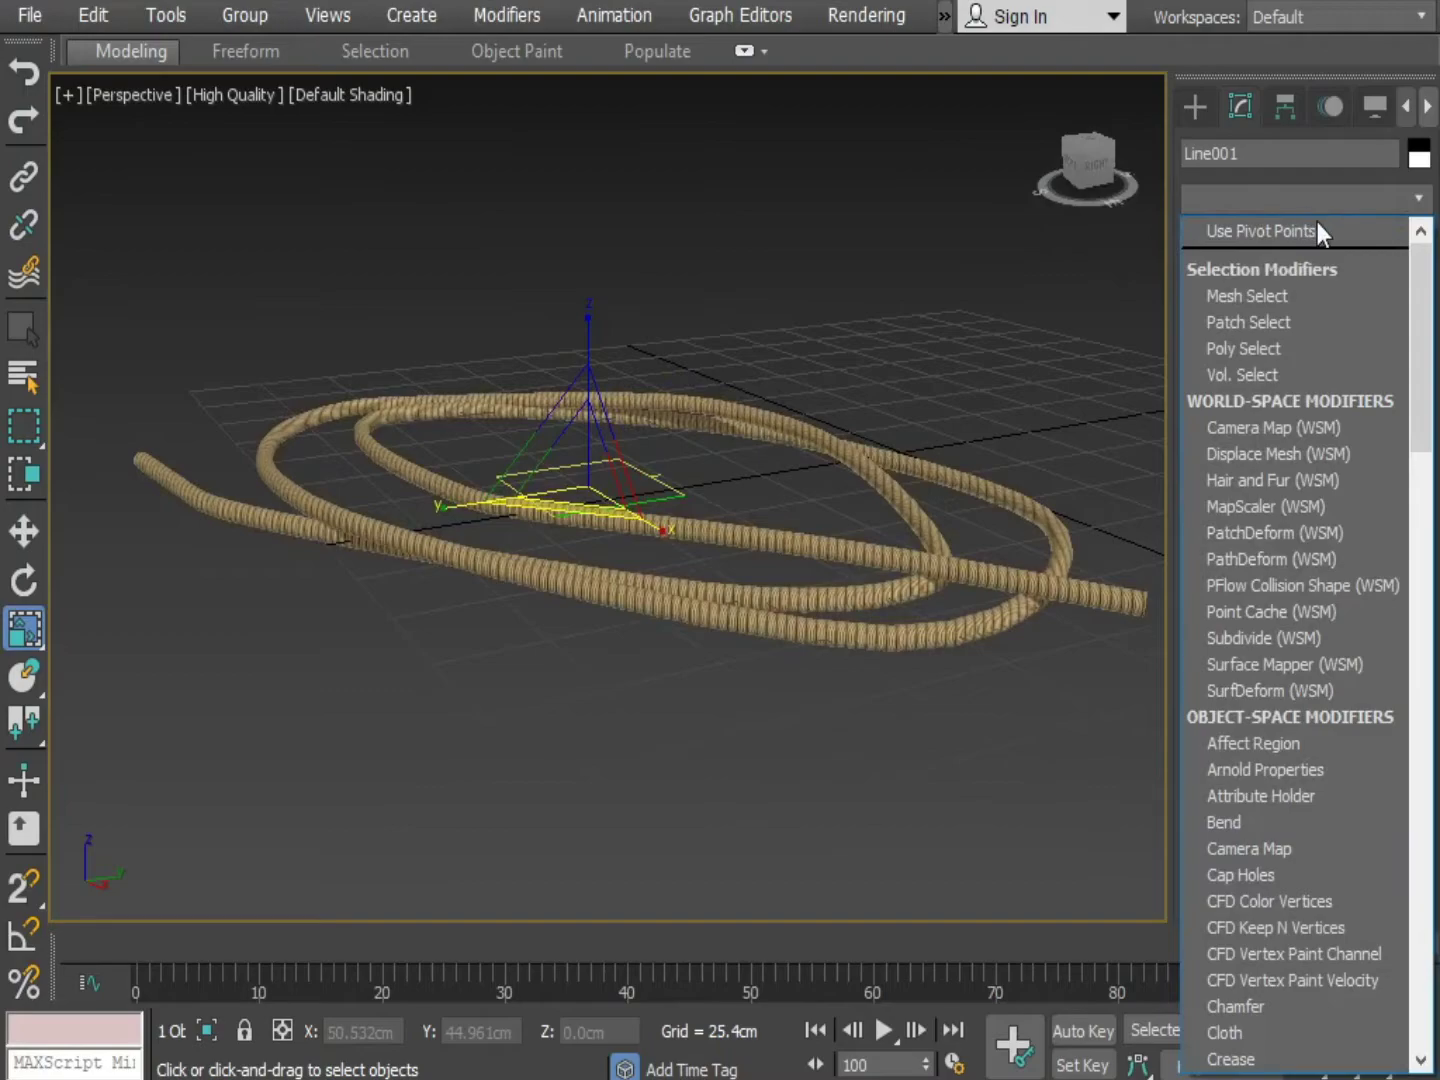
key("h")
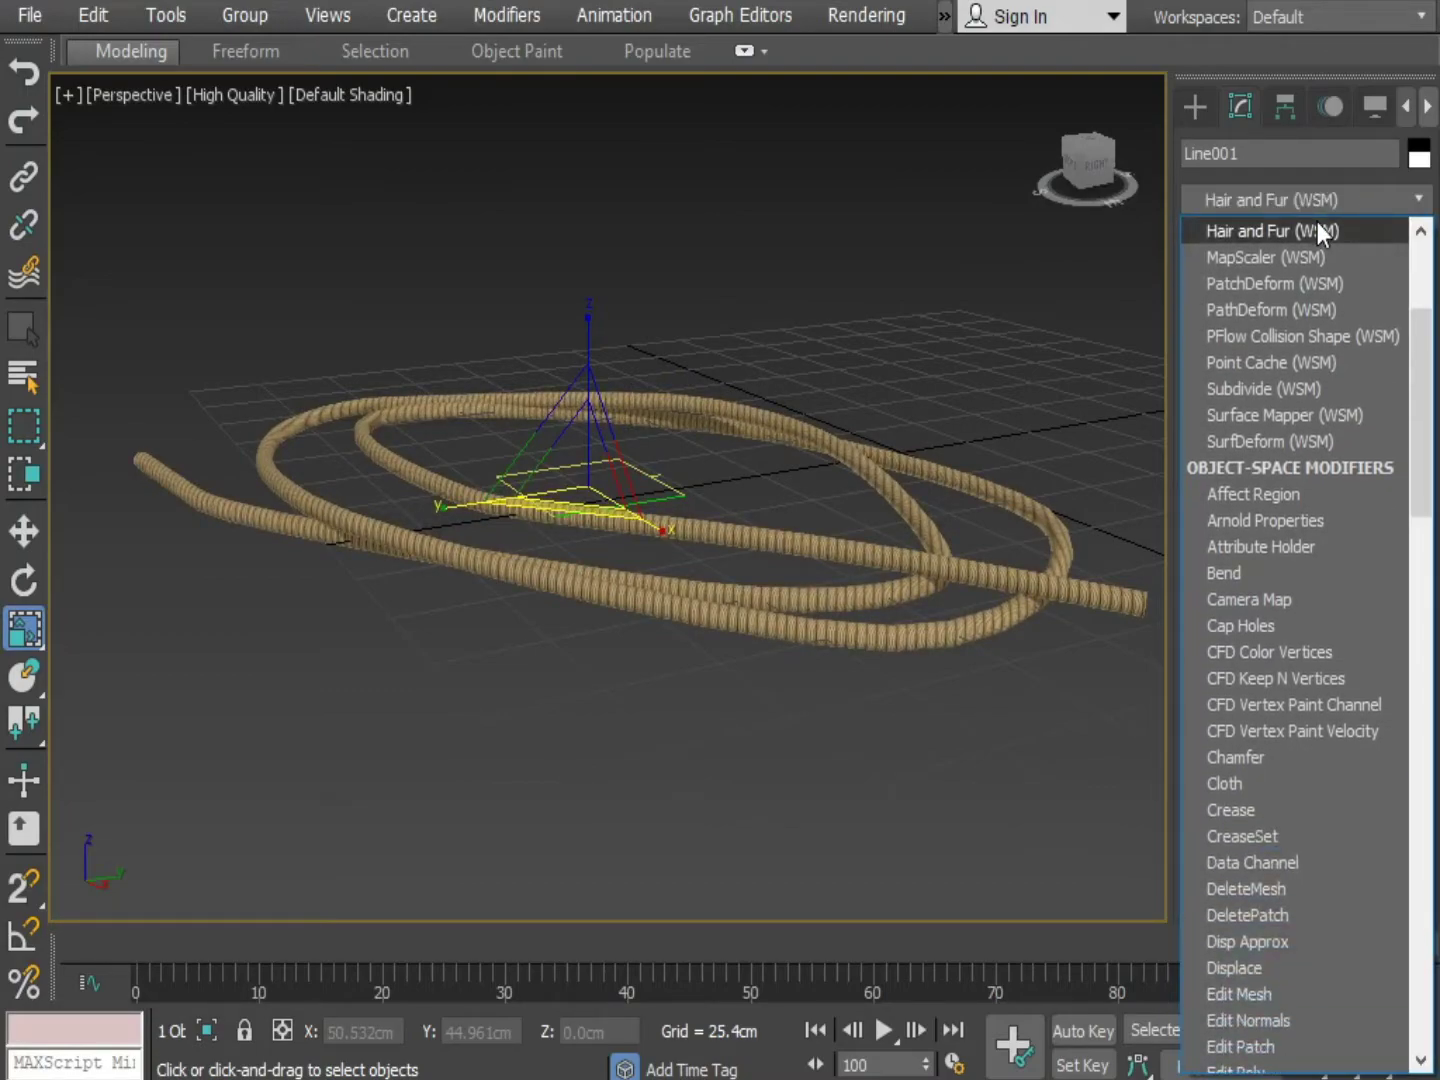
key("Down")
key("Up")
left_click(1321, 230)
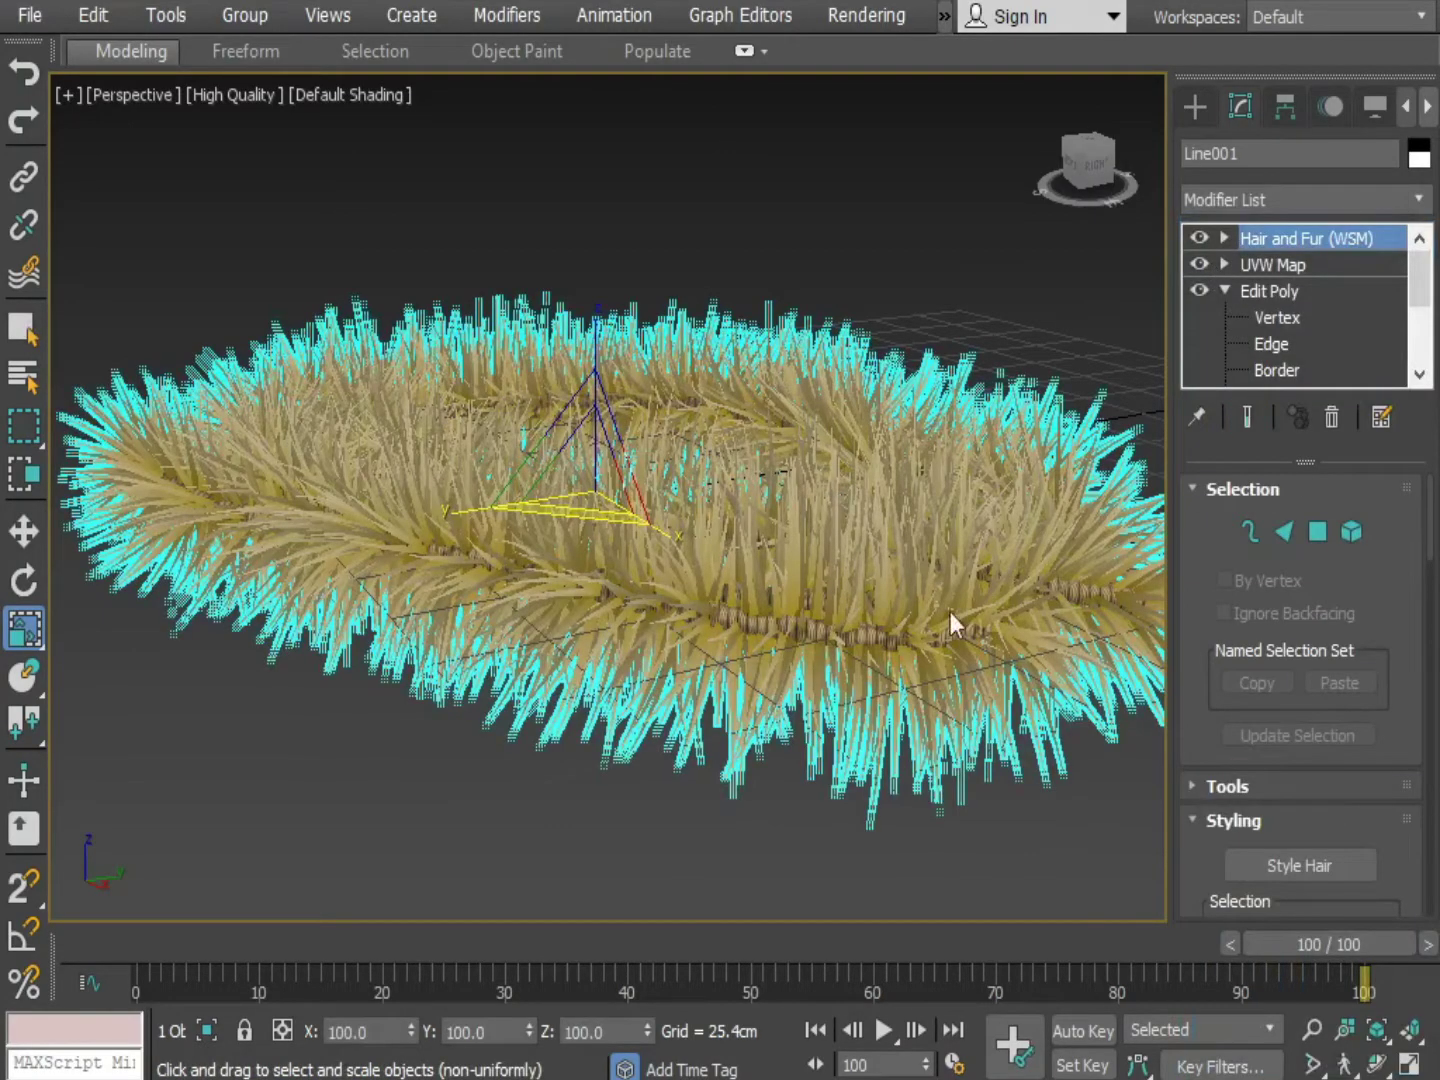
Set the rope's Hair and Fur hair count to 1000 and its hair segments to 2.
middle_click_drag(708, 635, 709, 668, "alt")
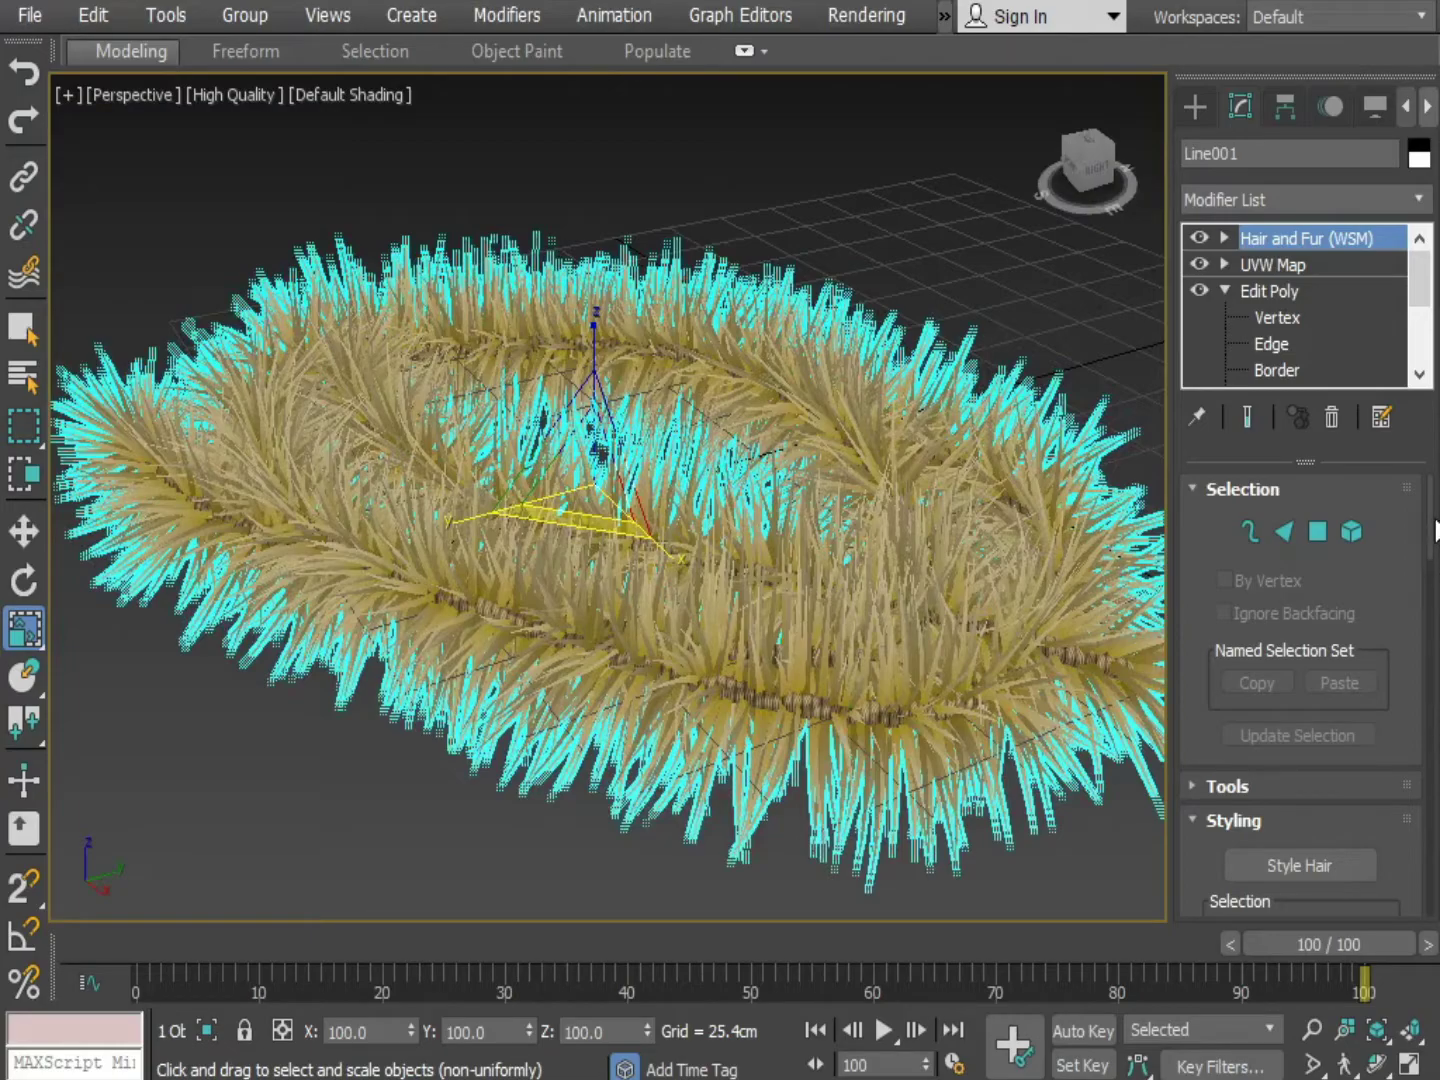
scroll(1404, 671, "down", 15)
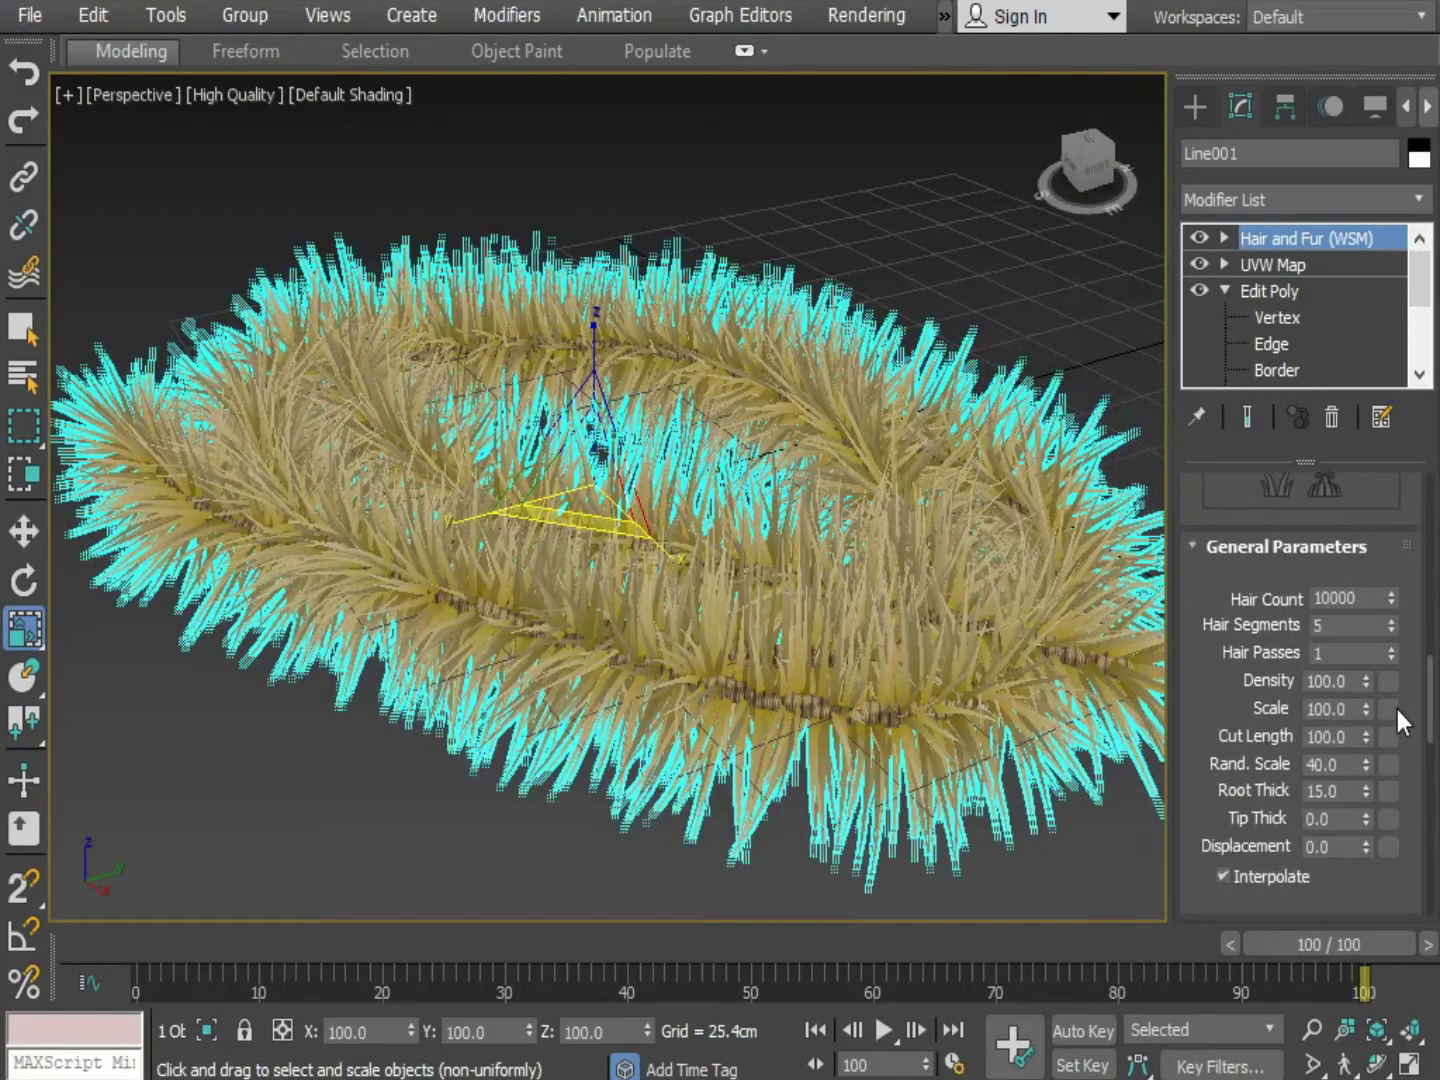
double_click(1363, 600)
type("10")
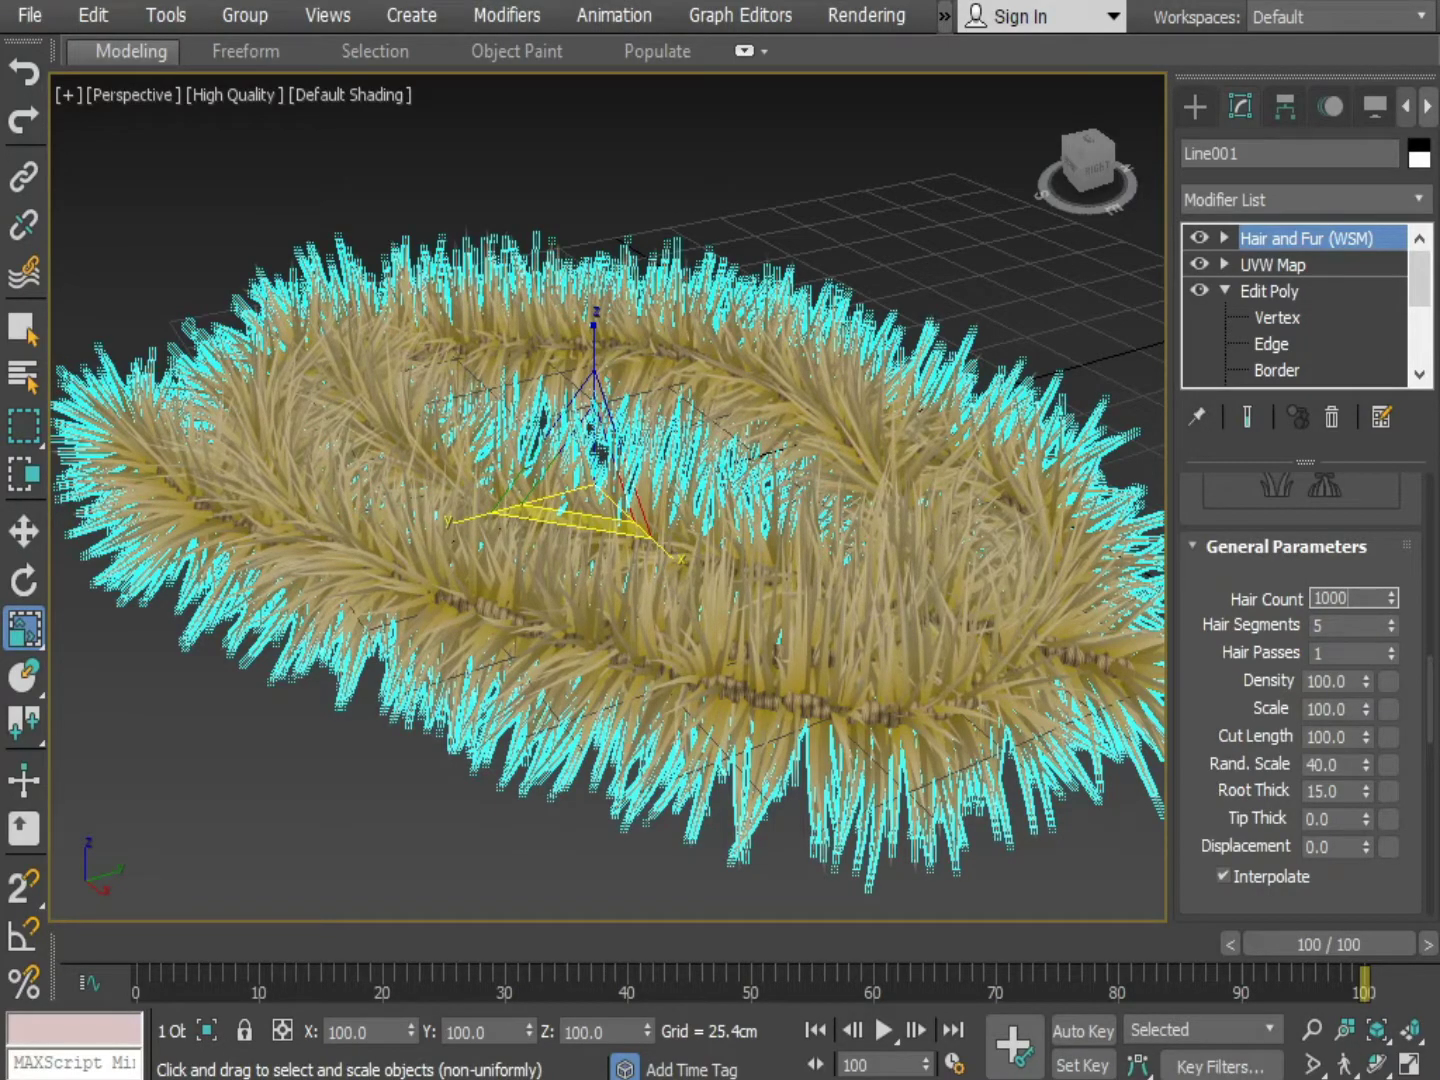
type("00")
key("Return")
left_click(1337, 626)
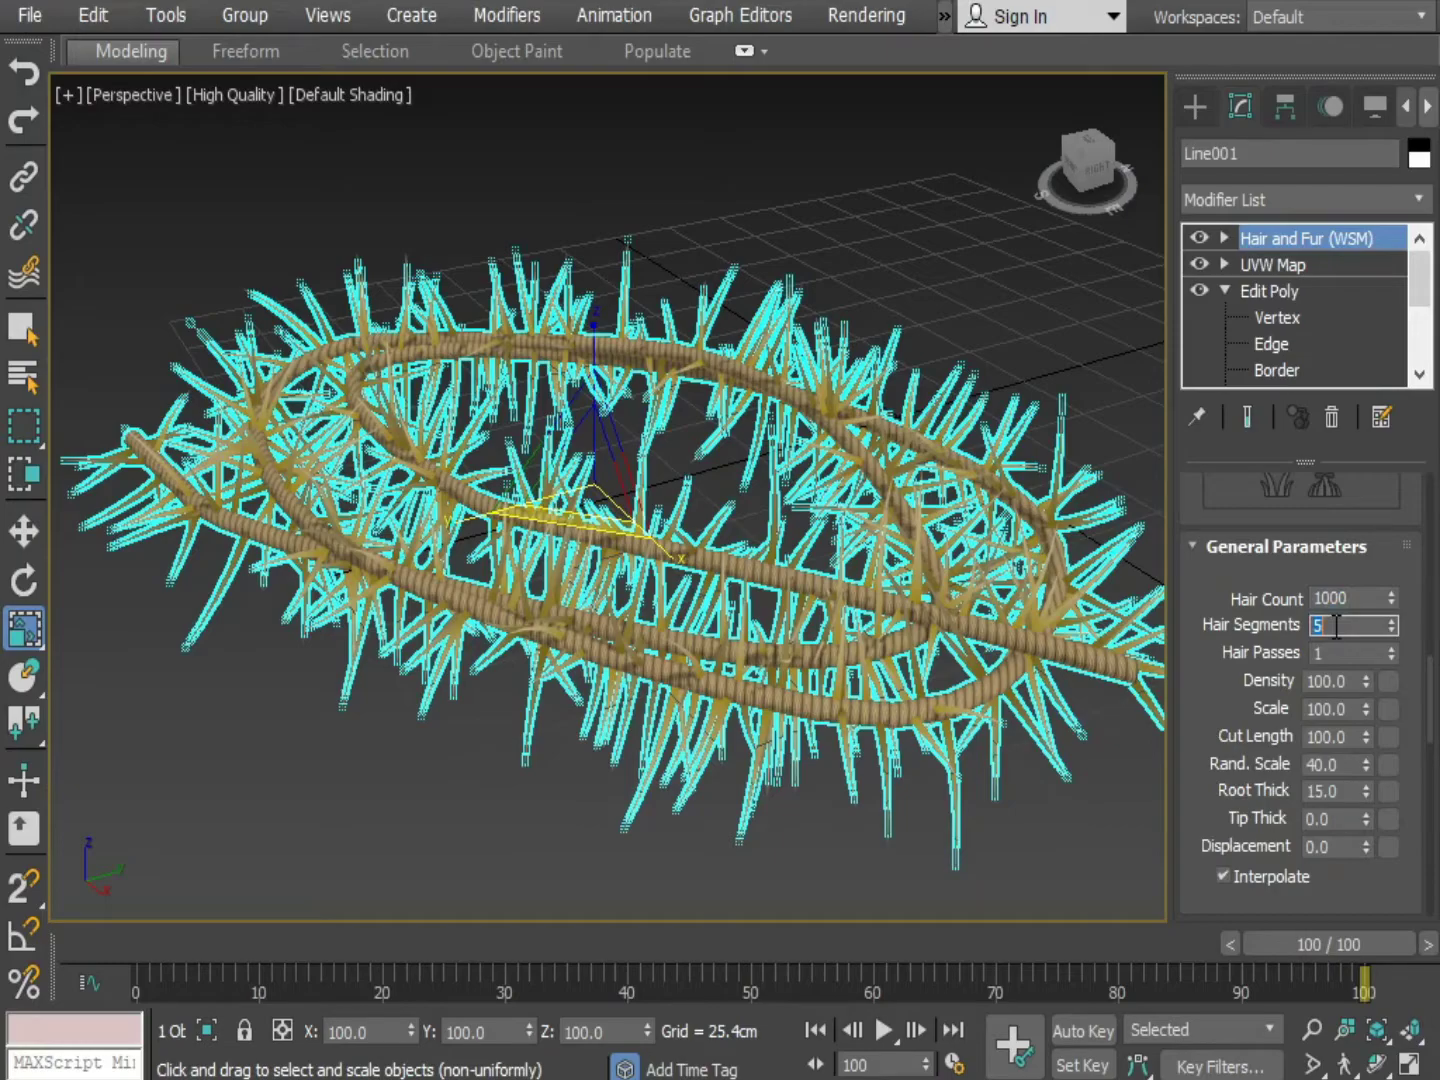
type("2")
key("Return")
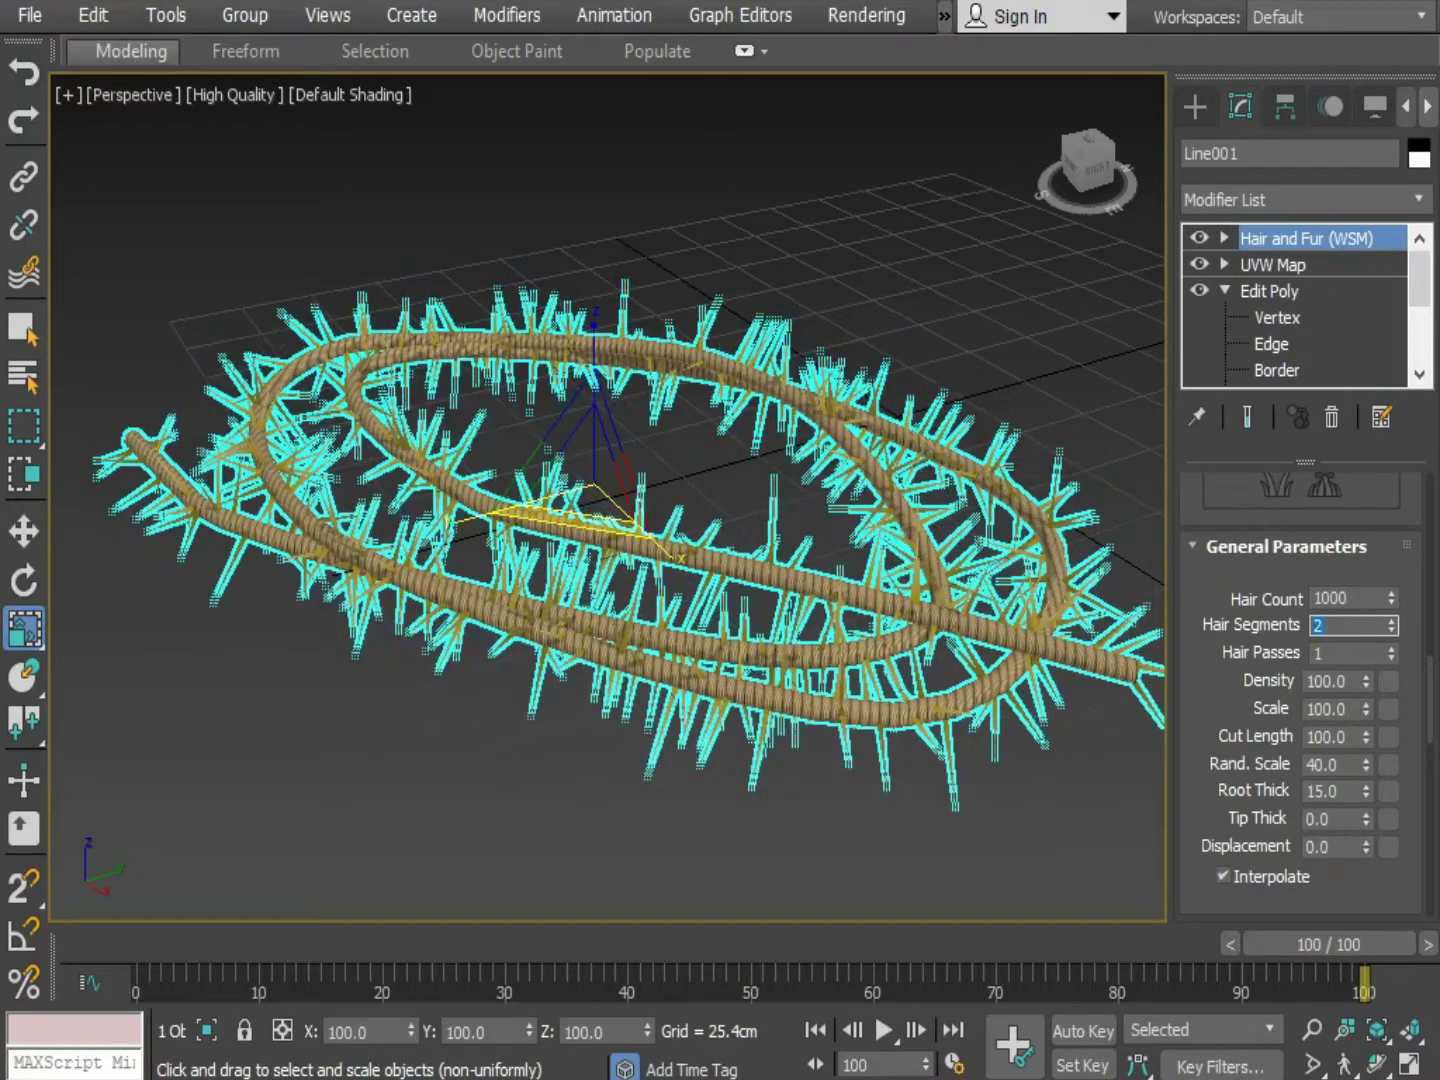
Set the hair scale to 15 and deselect the rope.
left_click(1334, 709)
type("15")
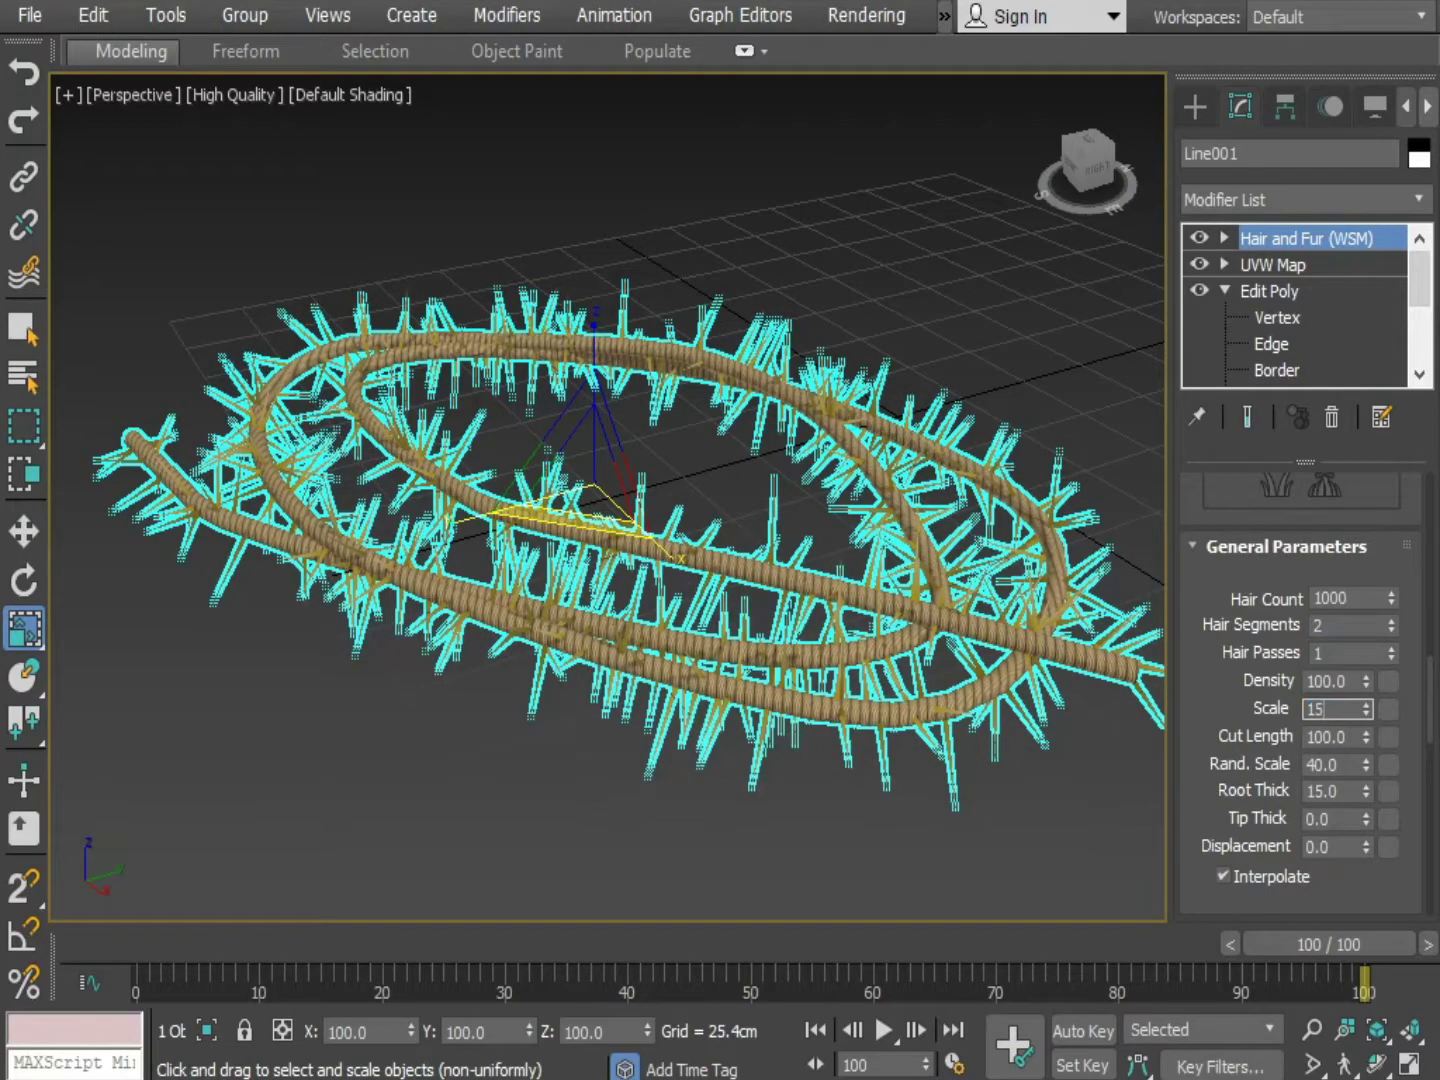
key("Return")
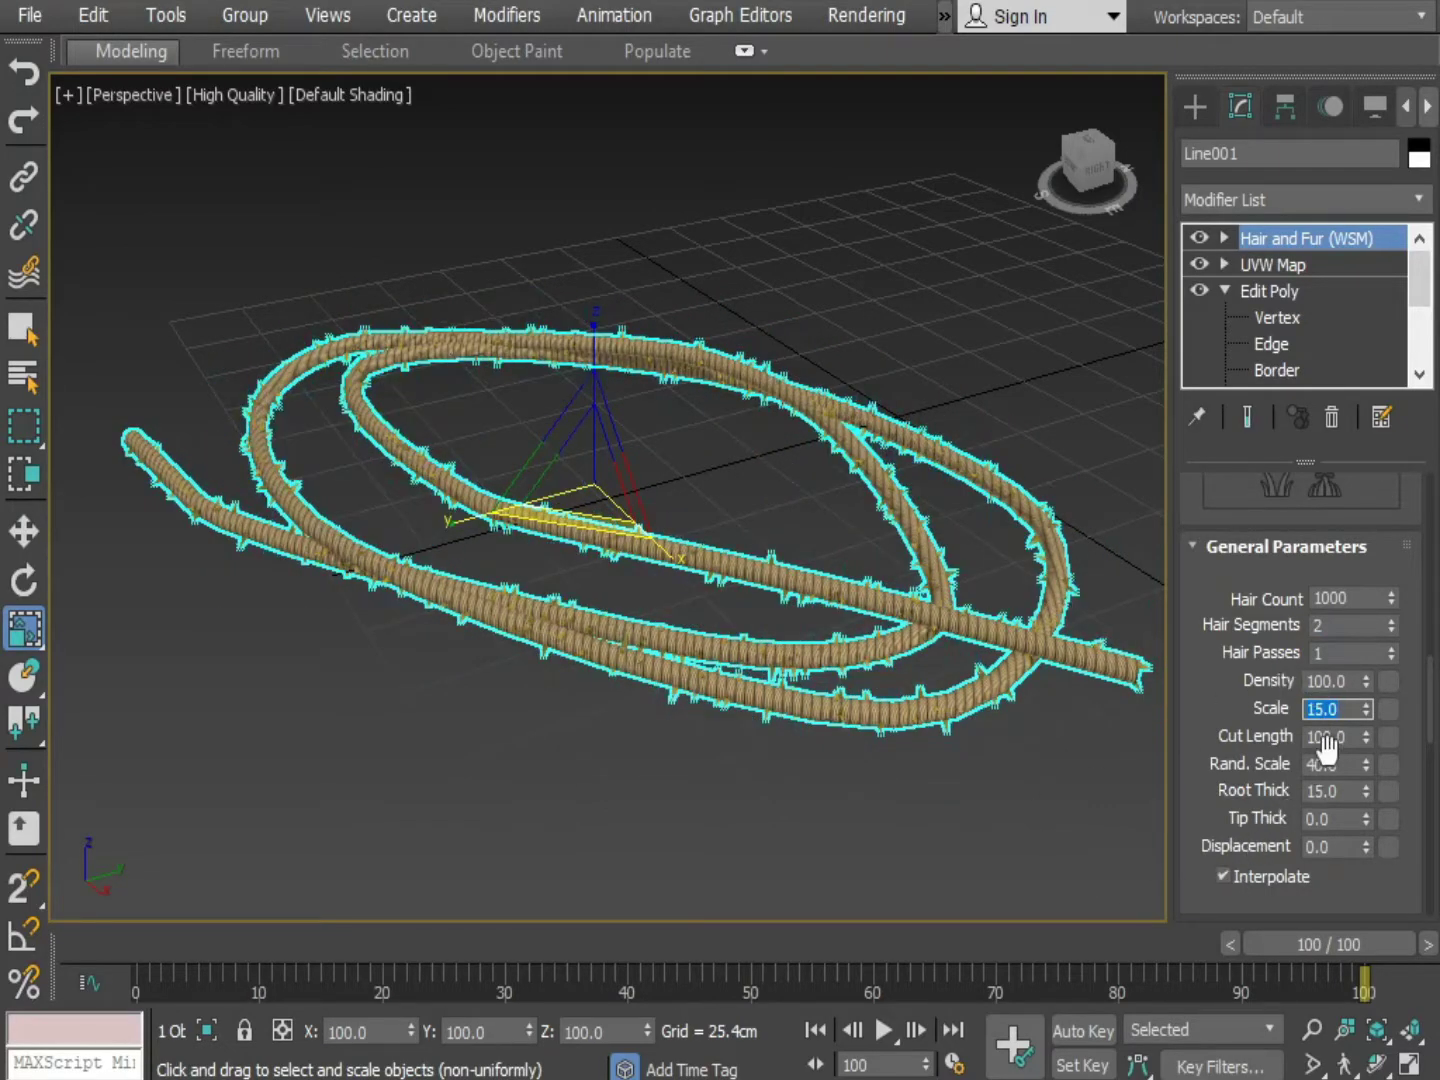
left_click(1004, 799)
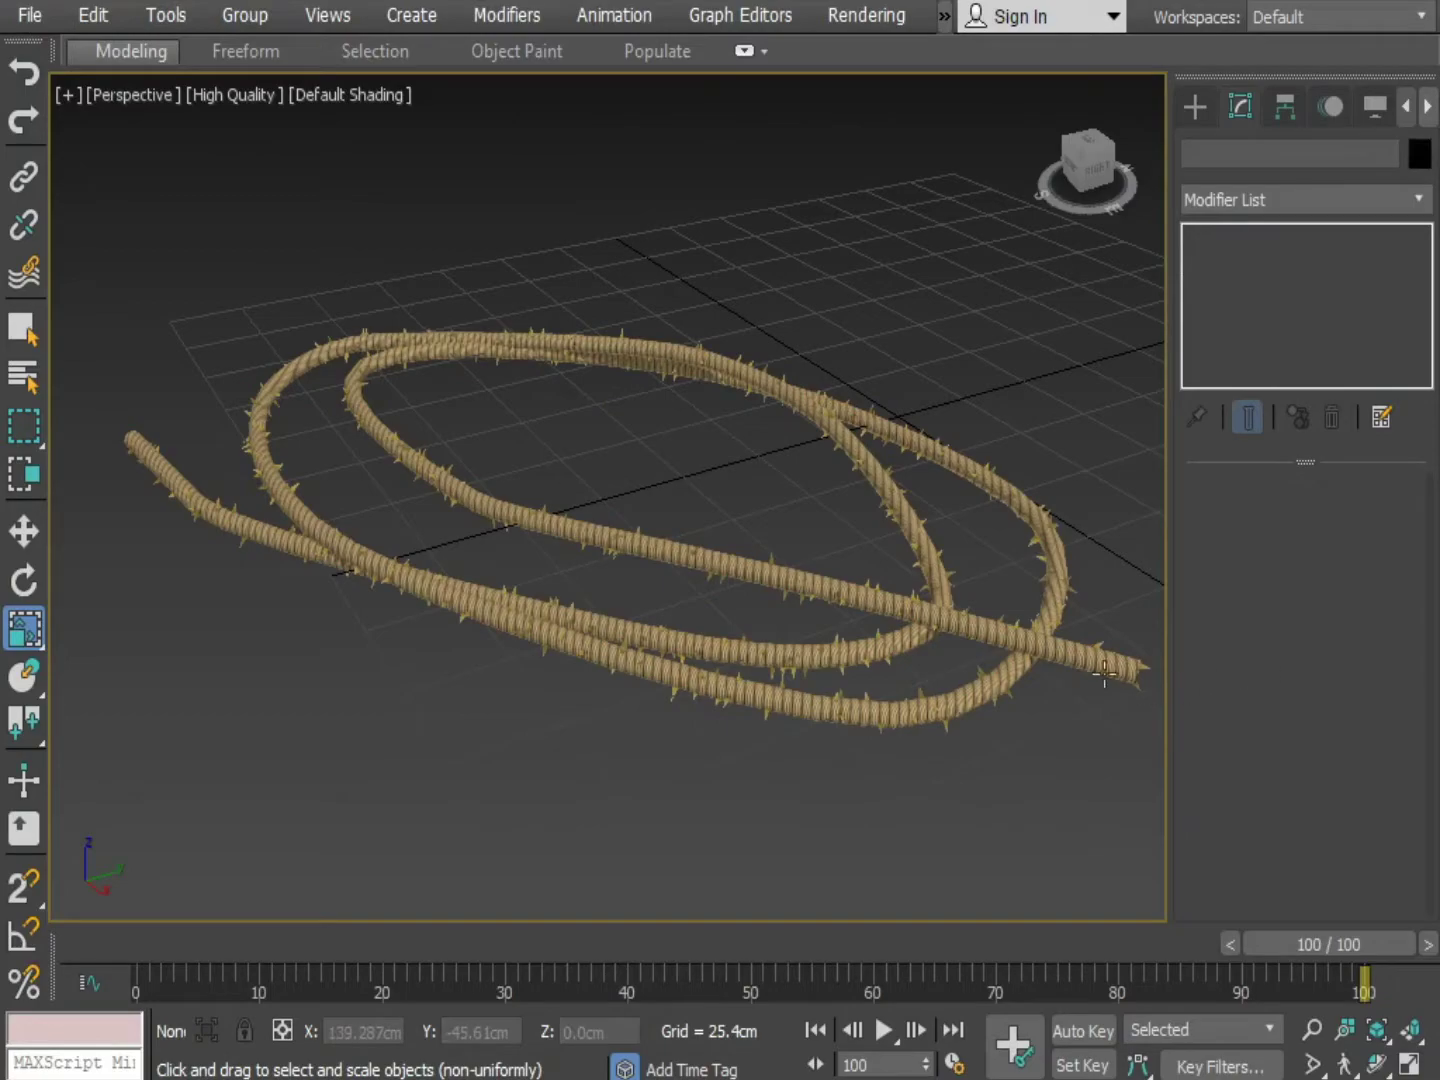
Select the rope and set its hair frizz tip to about 260.72 and frizz root to 250.
left_click(949, 618)
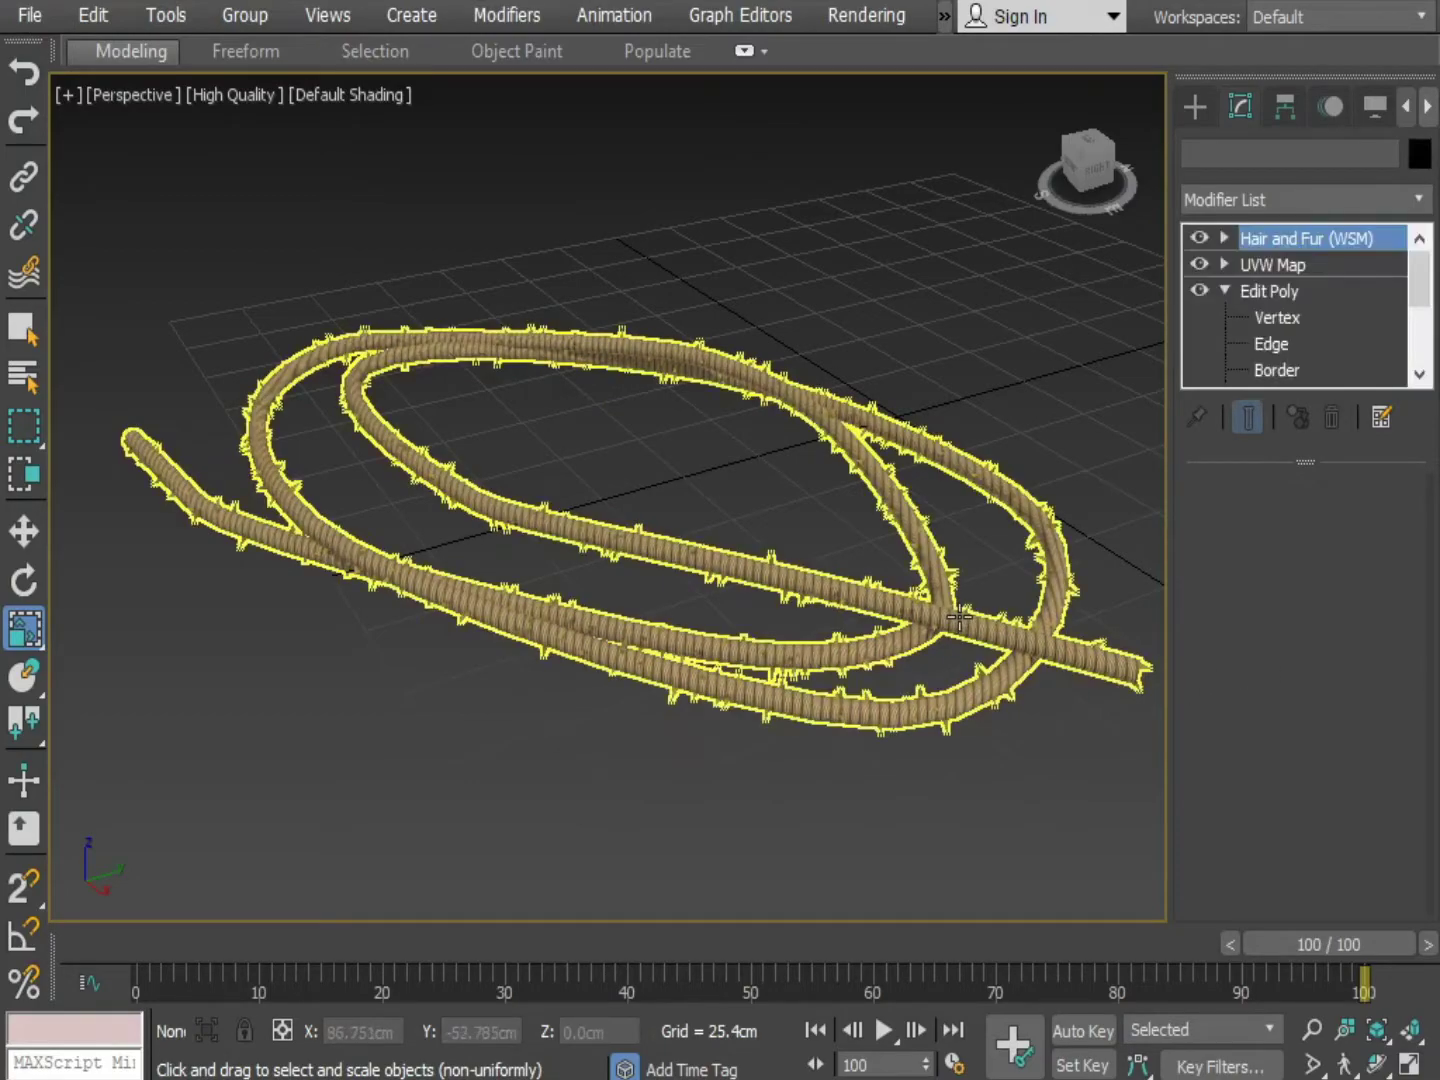
left_click_drag(1424, 536, 1389, 772)
scroll(1385, 790, "down", 3)
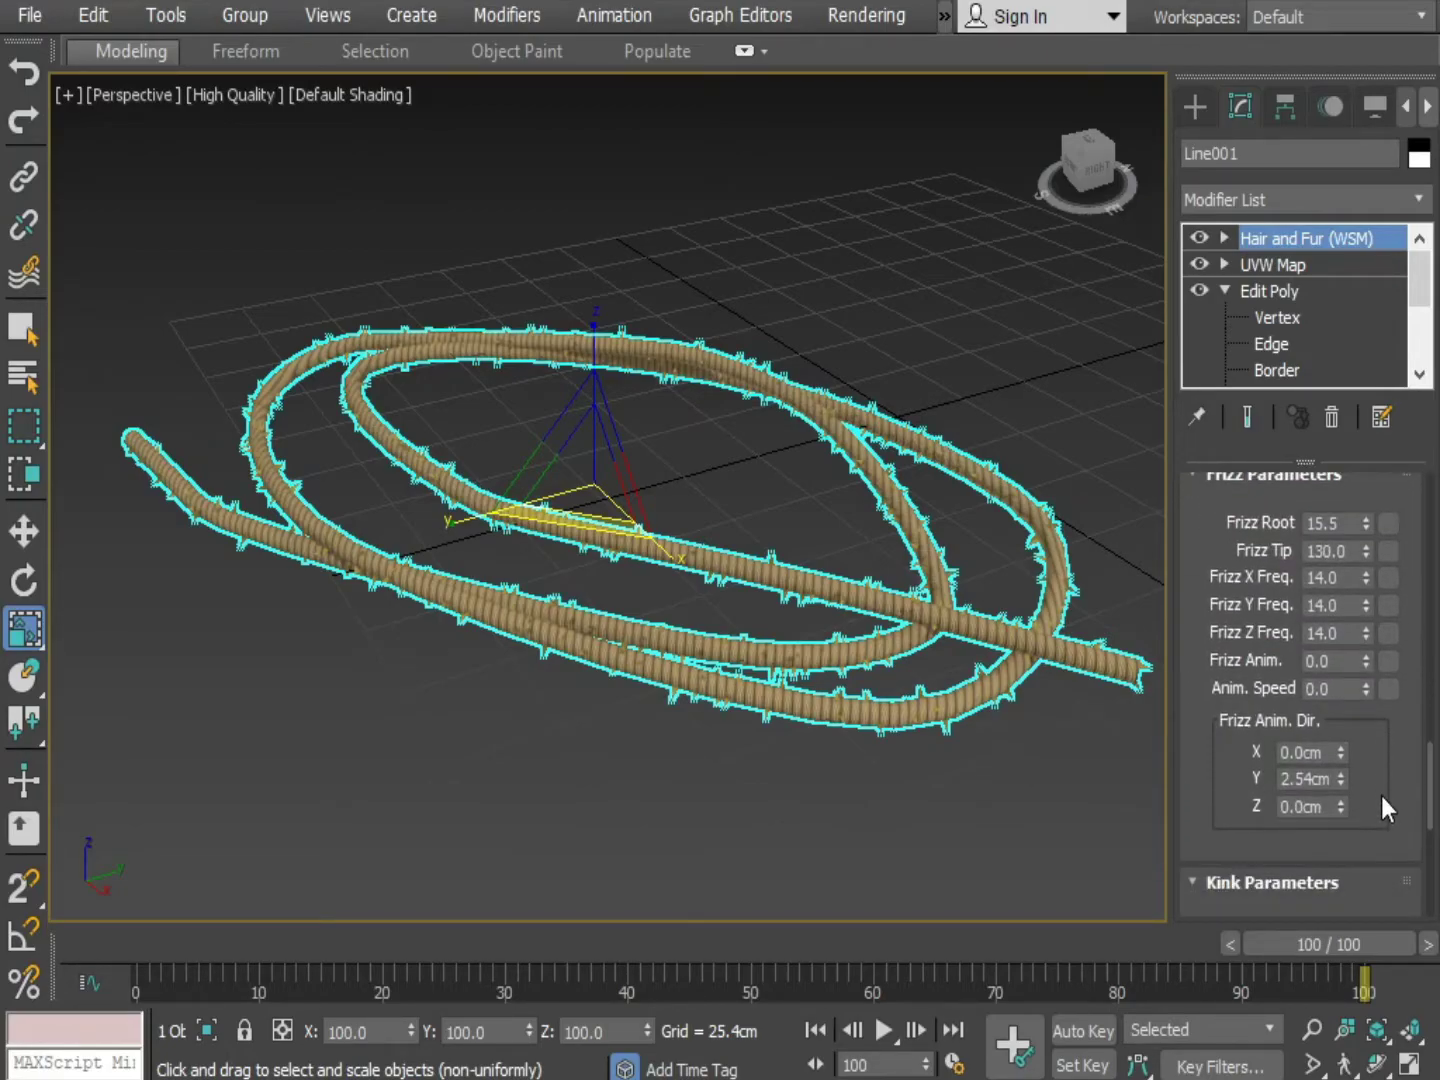
scroll(1382, 797, "up", 3)
left_click_drag(1366, 706, 1392, 517)
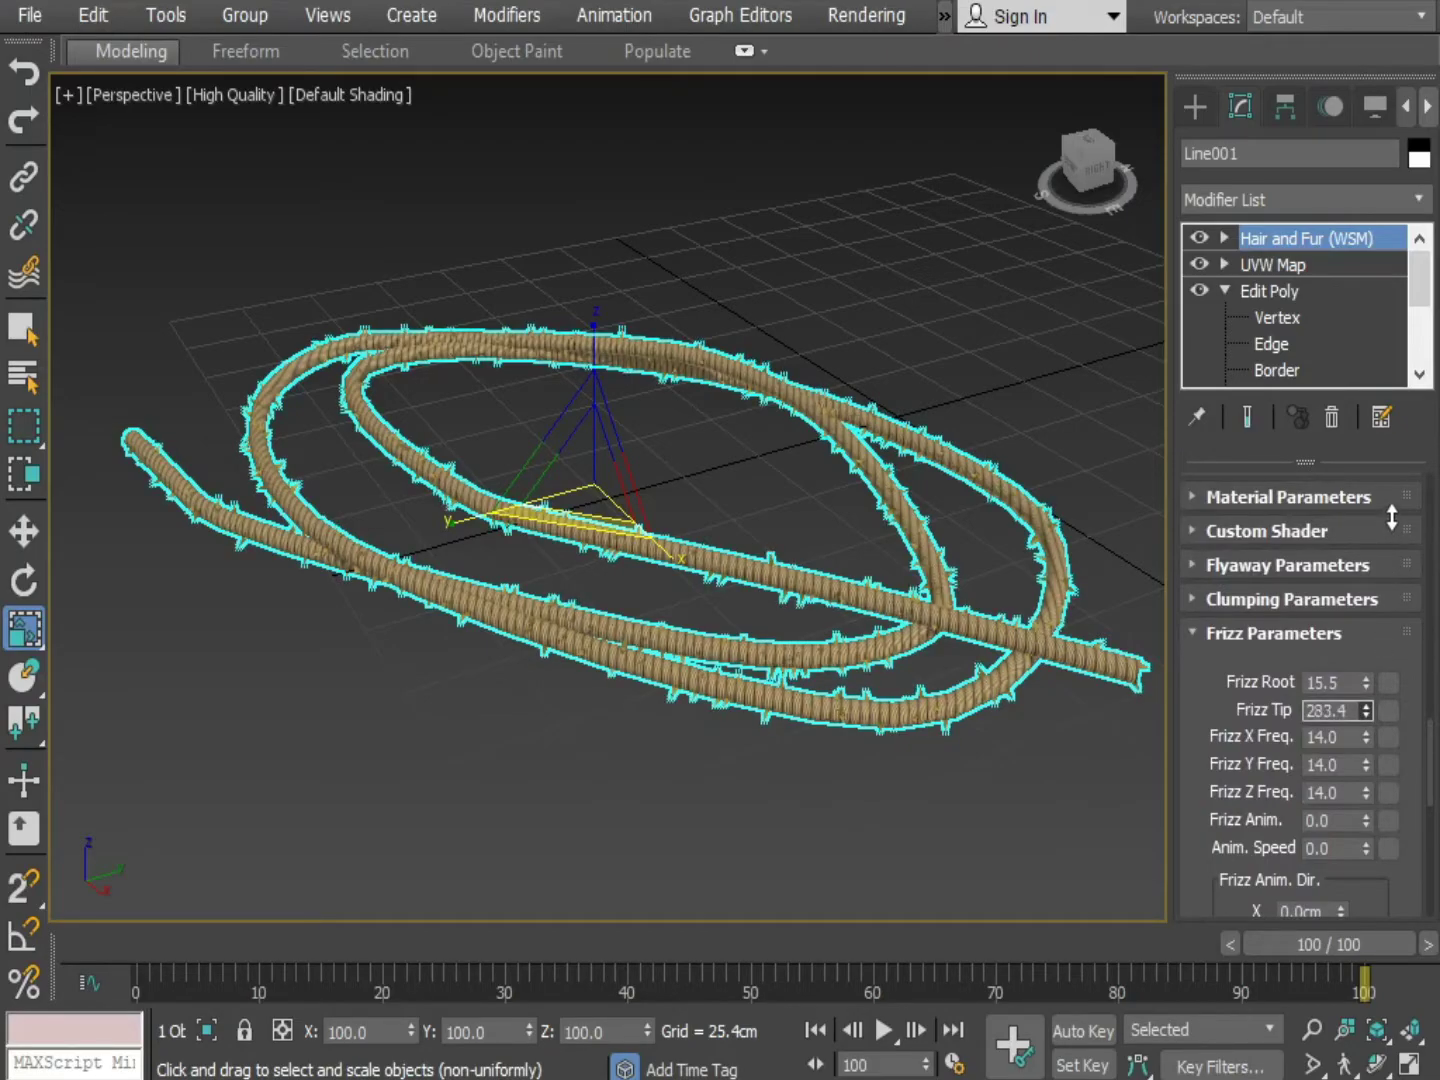
left_click_drag(1366, 715, 1288, 1050)
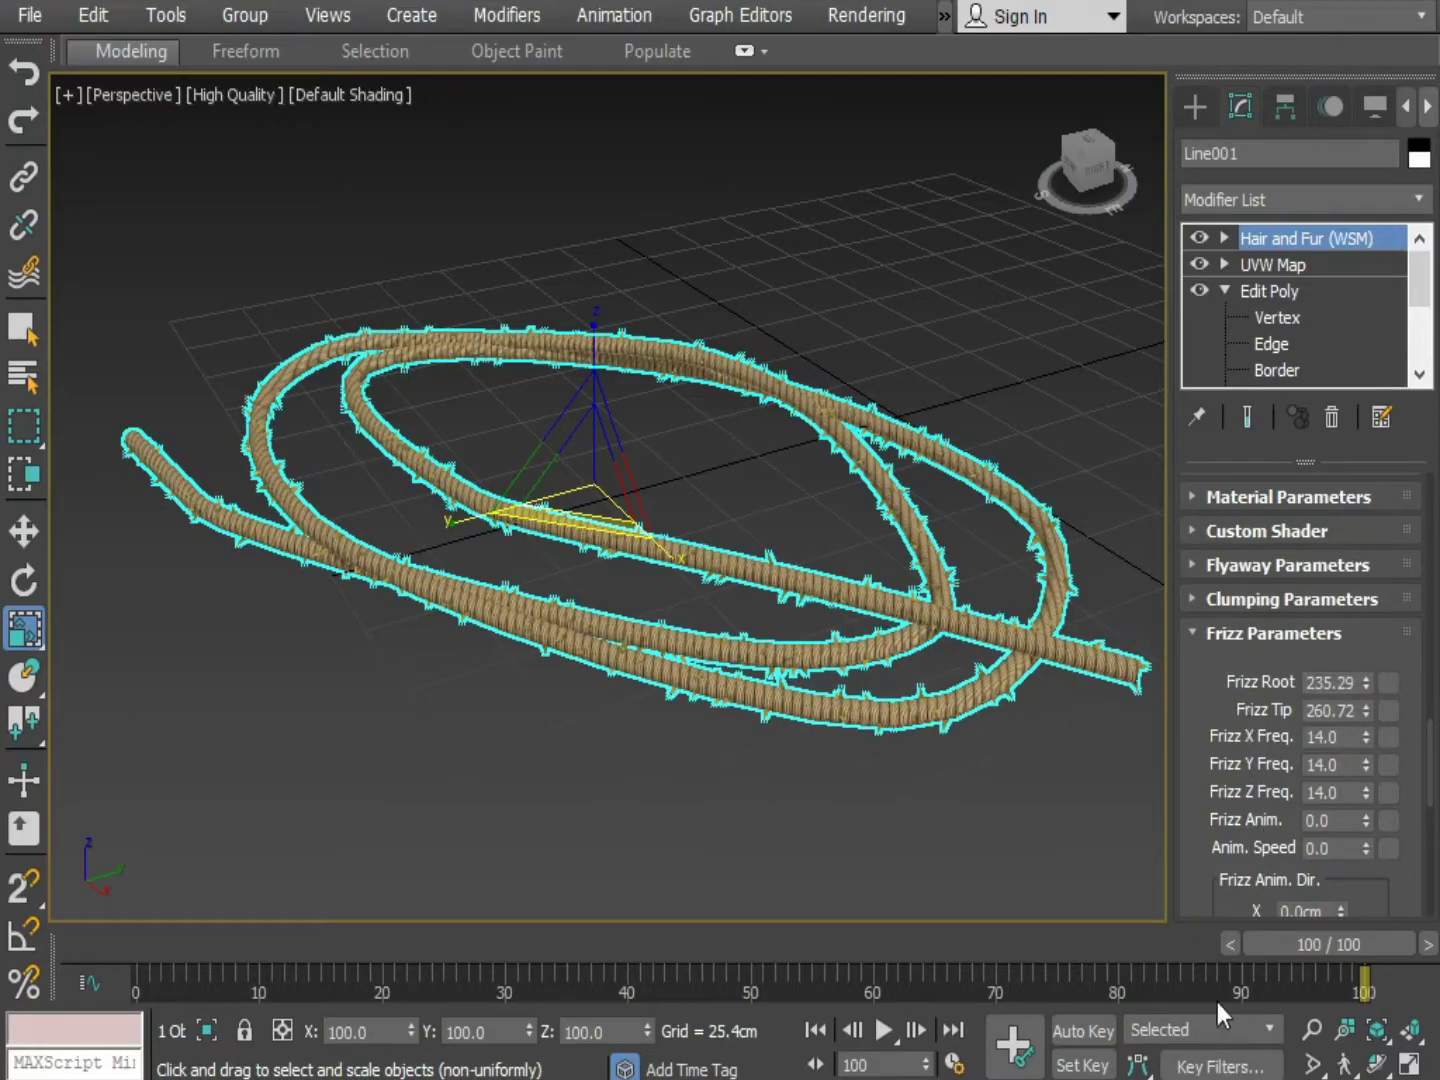
type("250")
key("Return")
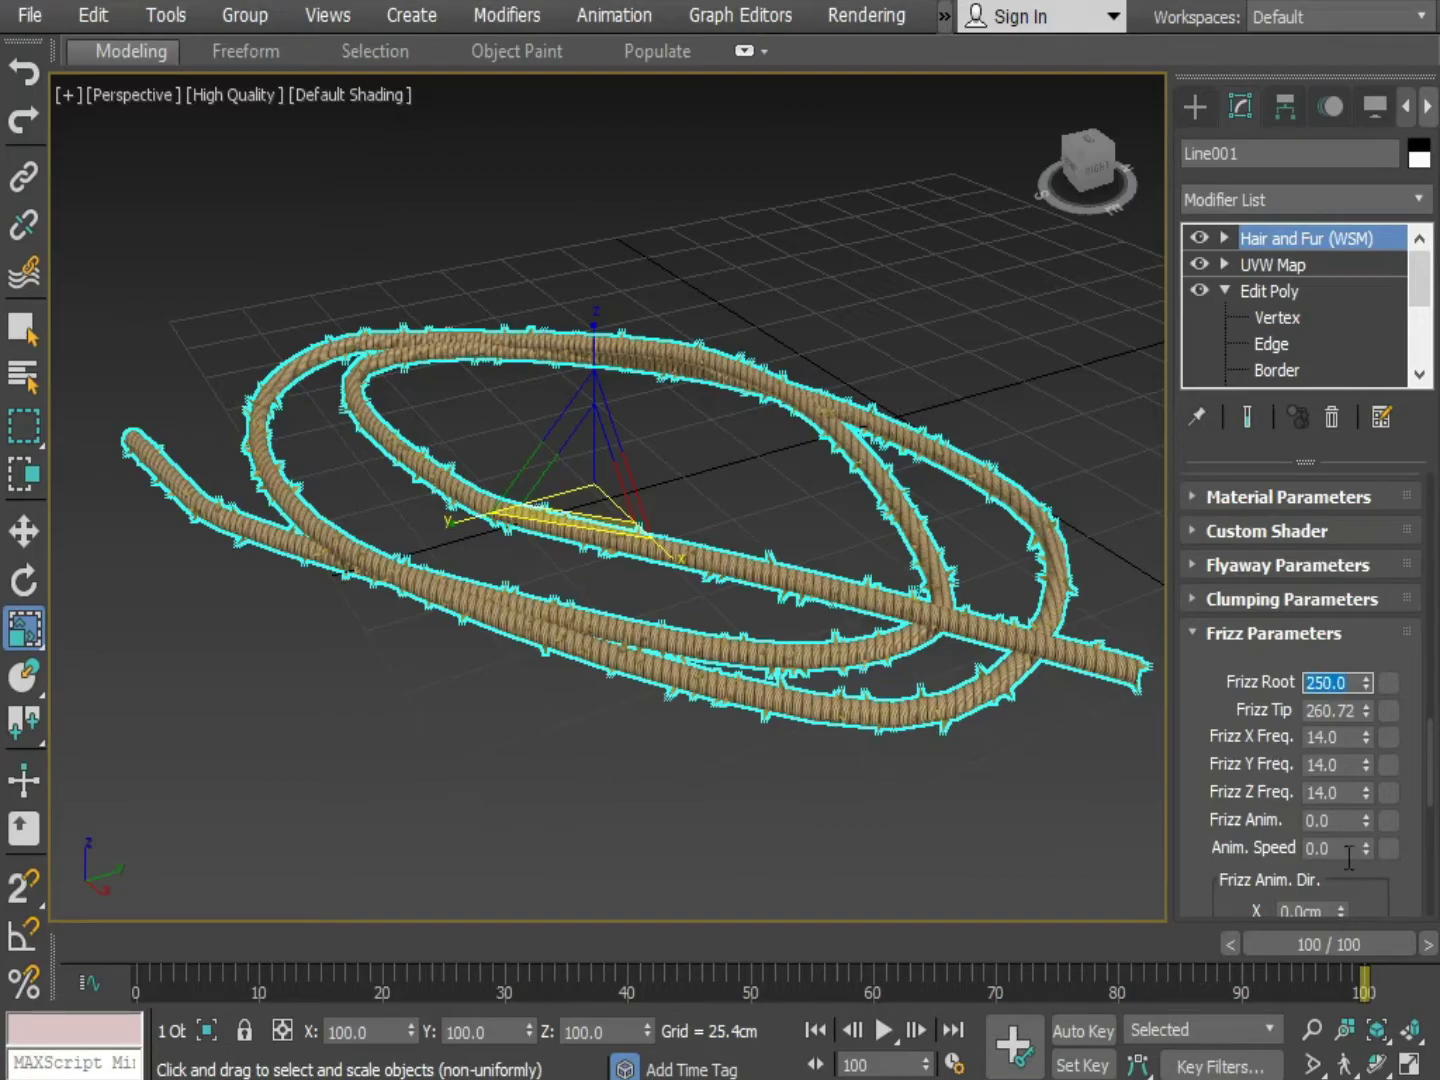
Set both the kink root and the kink tip of the rope's hair to 8.
left_click_drag(1434, 765, 1421, 817)
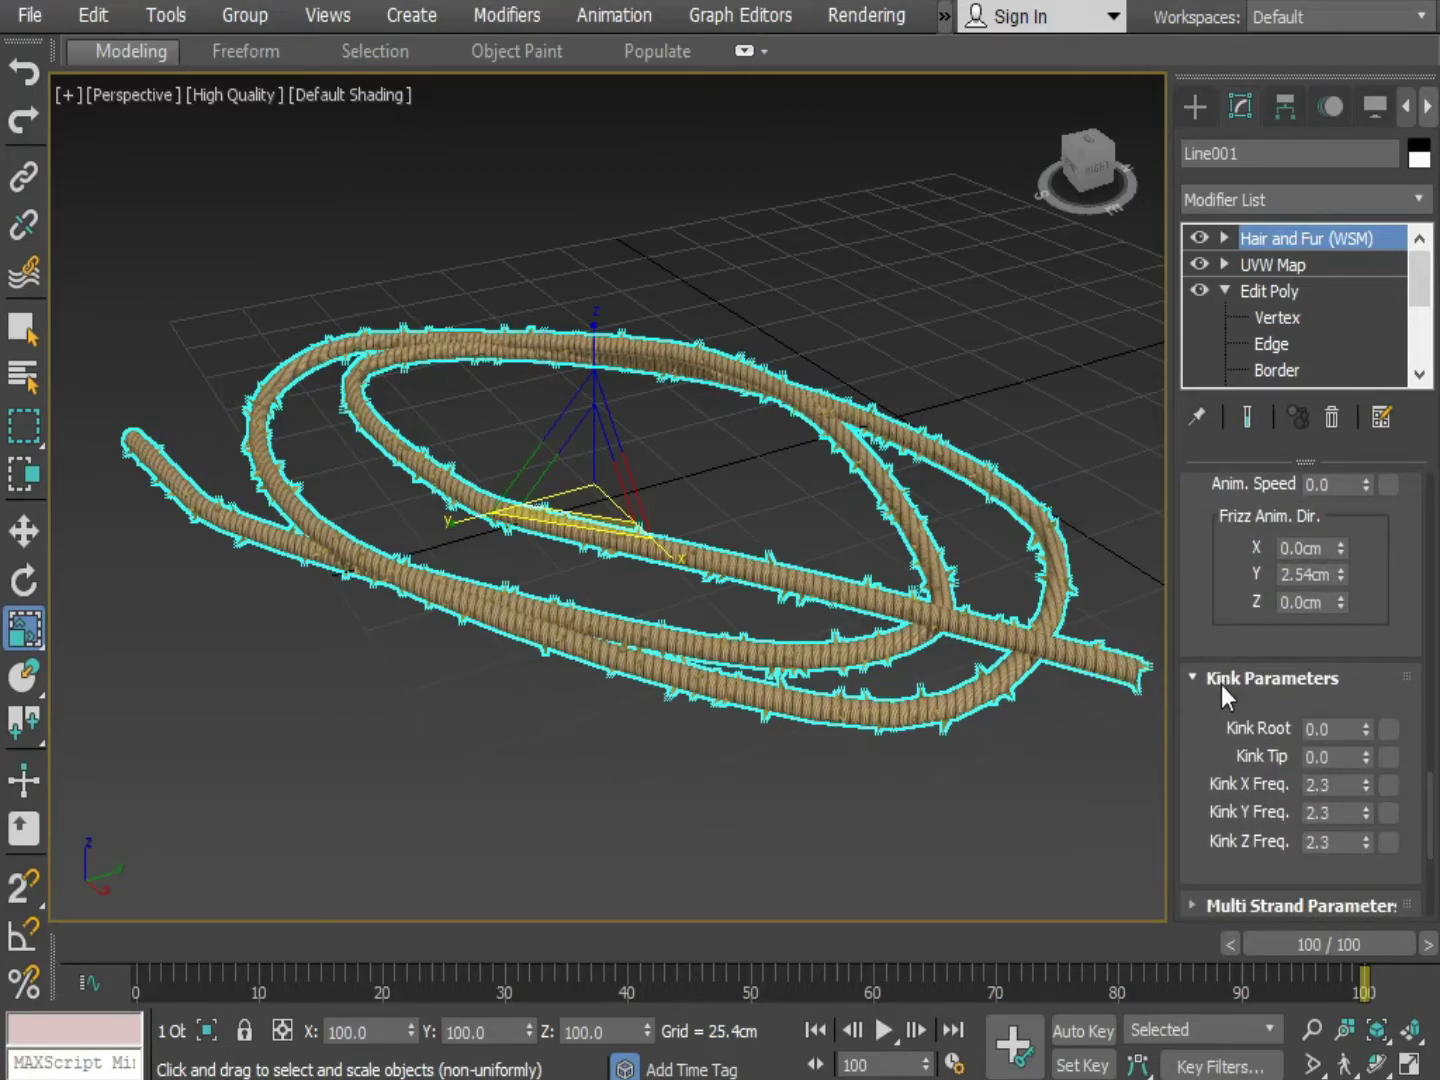
left_click_drag(1366, 734, 1360, 633)
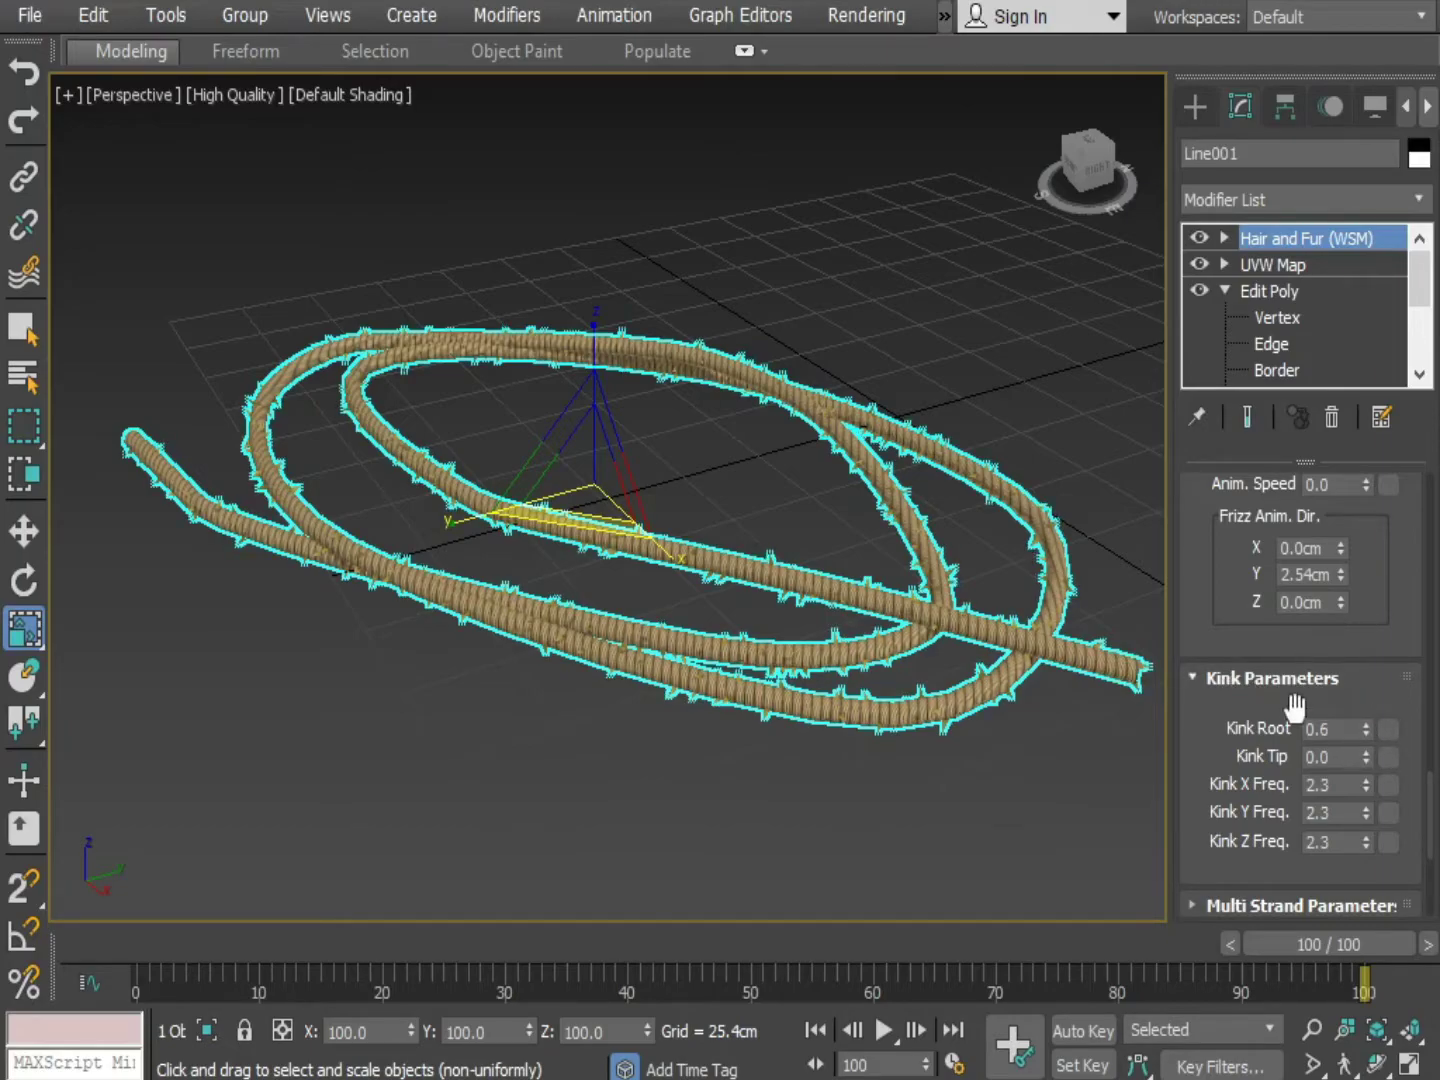
key("Return")
left_click(1325, 757)
type("8")
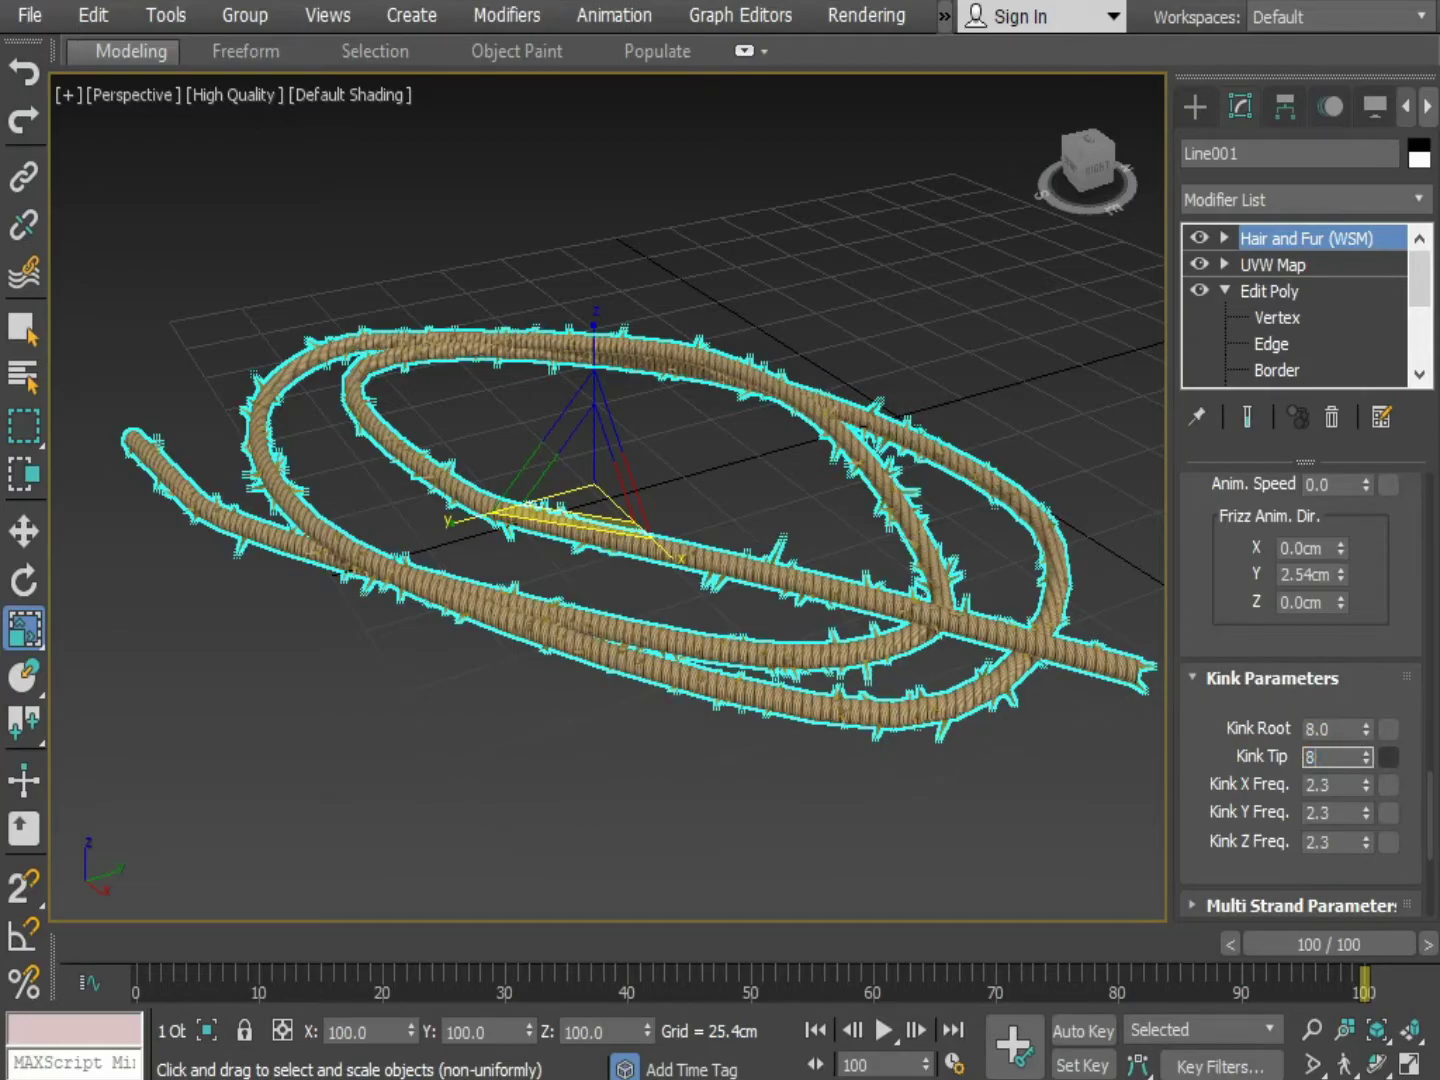
key("Return")
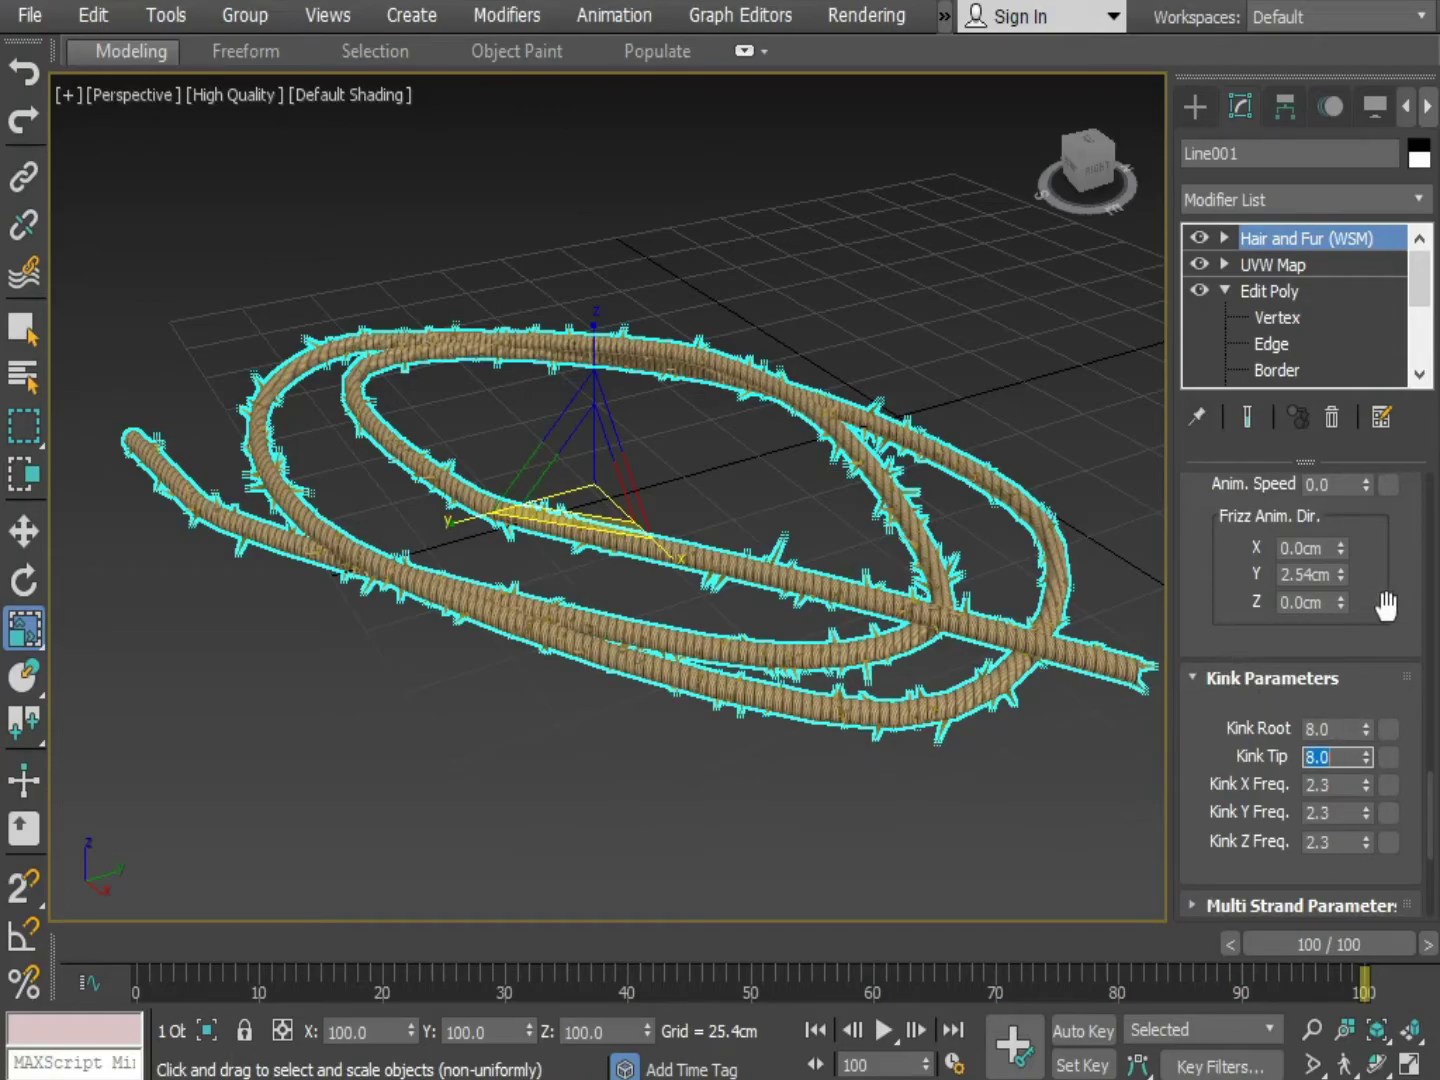
Set the hair scale to 5 and deselect the rope to inspect the shortened fibres.
scroll(1378, 595, "up", 4)
scroll(1376, 592, "up", 8)
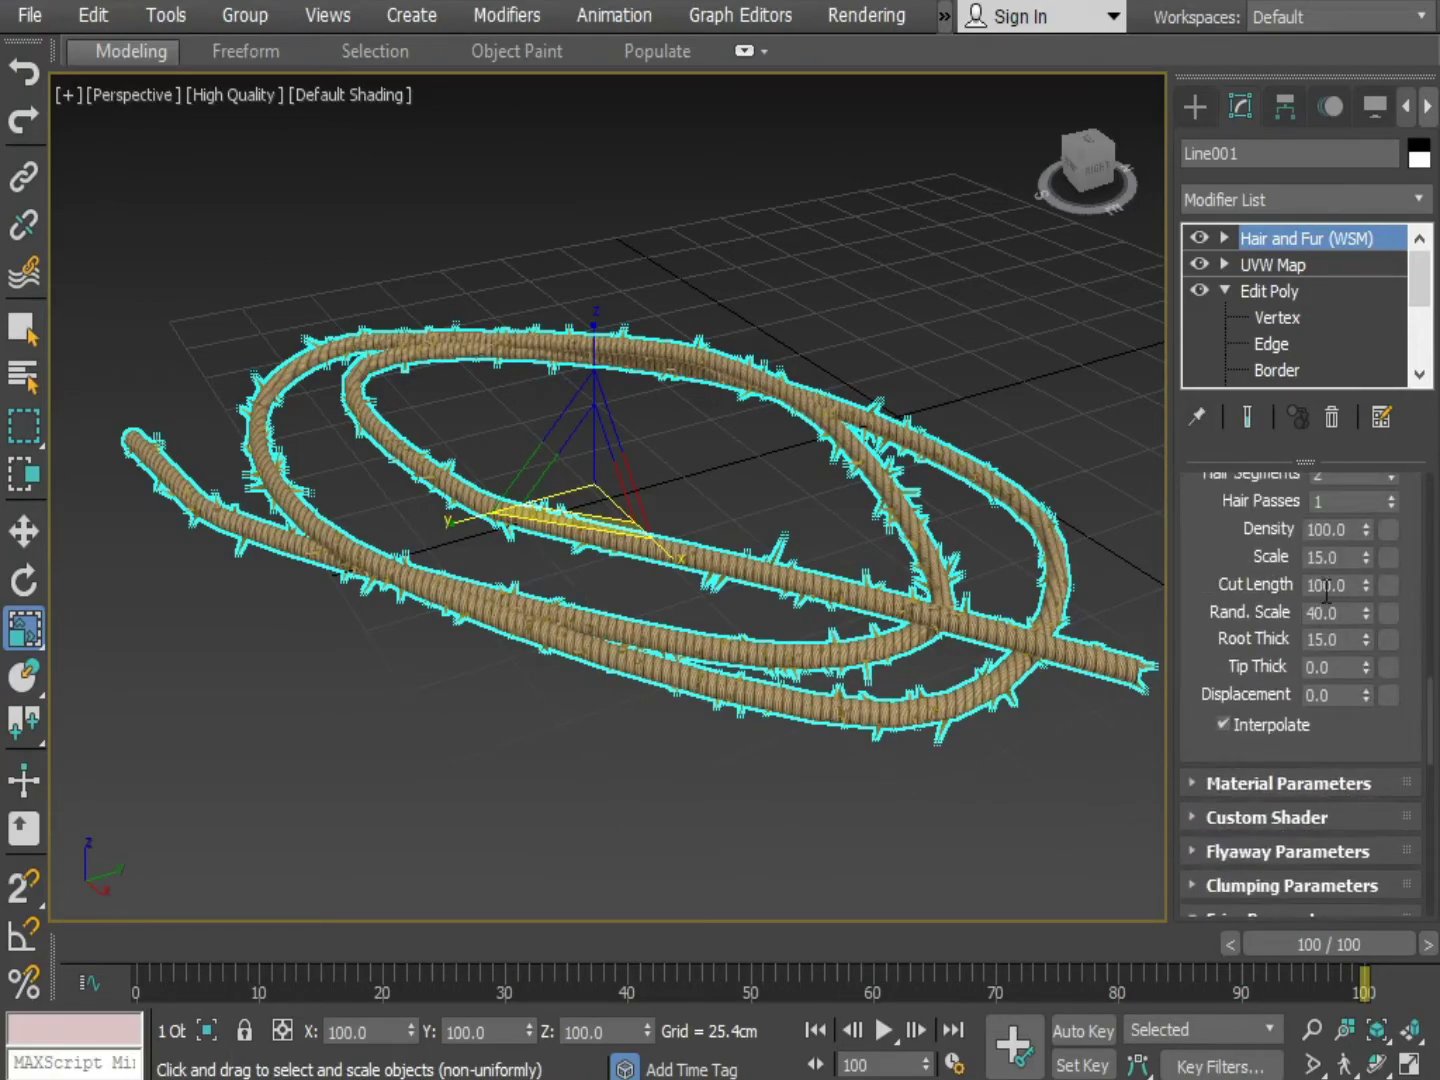
double_click(1337, 556)
type("5")
key("Return")
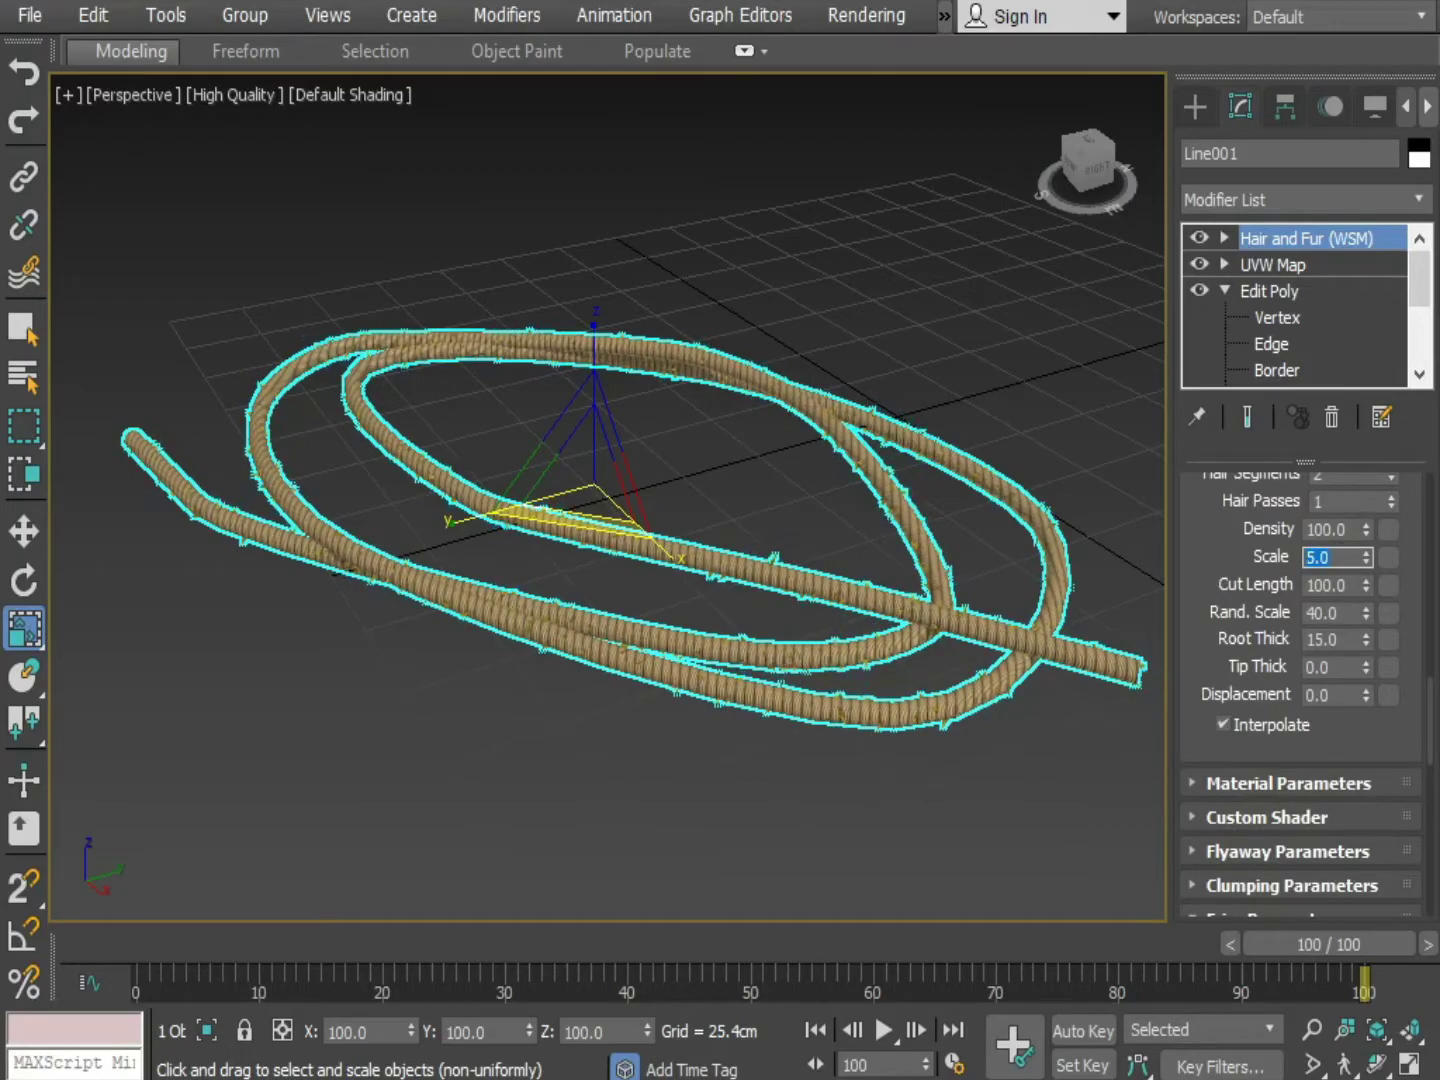
left_click(1017, 823)
scroll(824, 770, "up", 5)
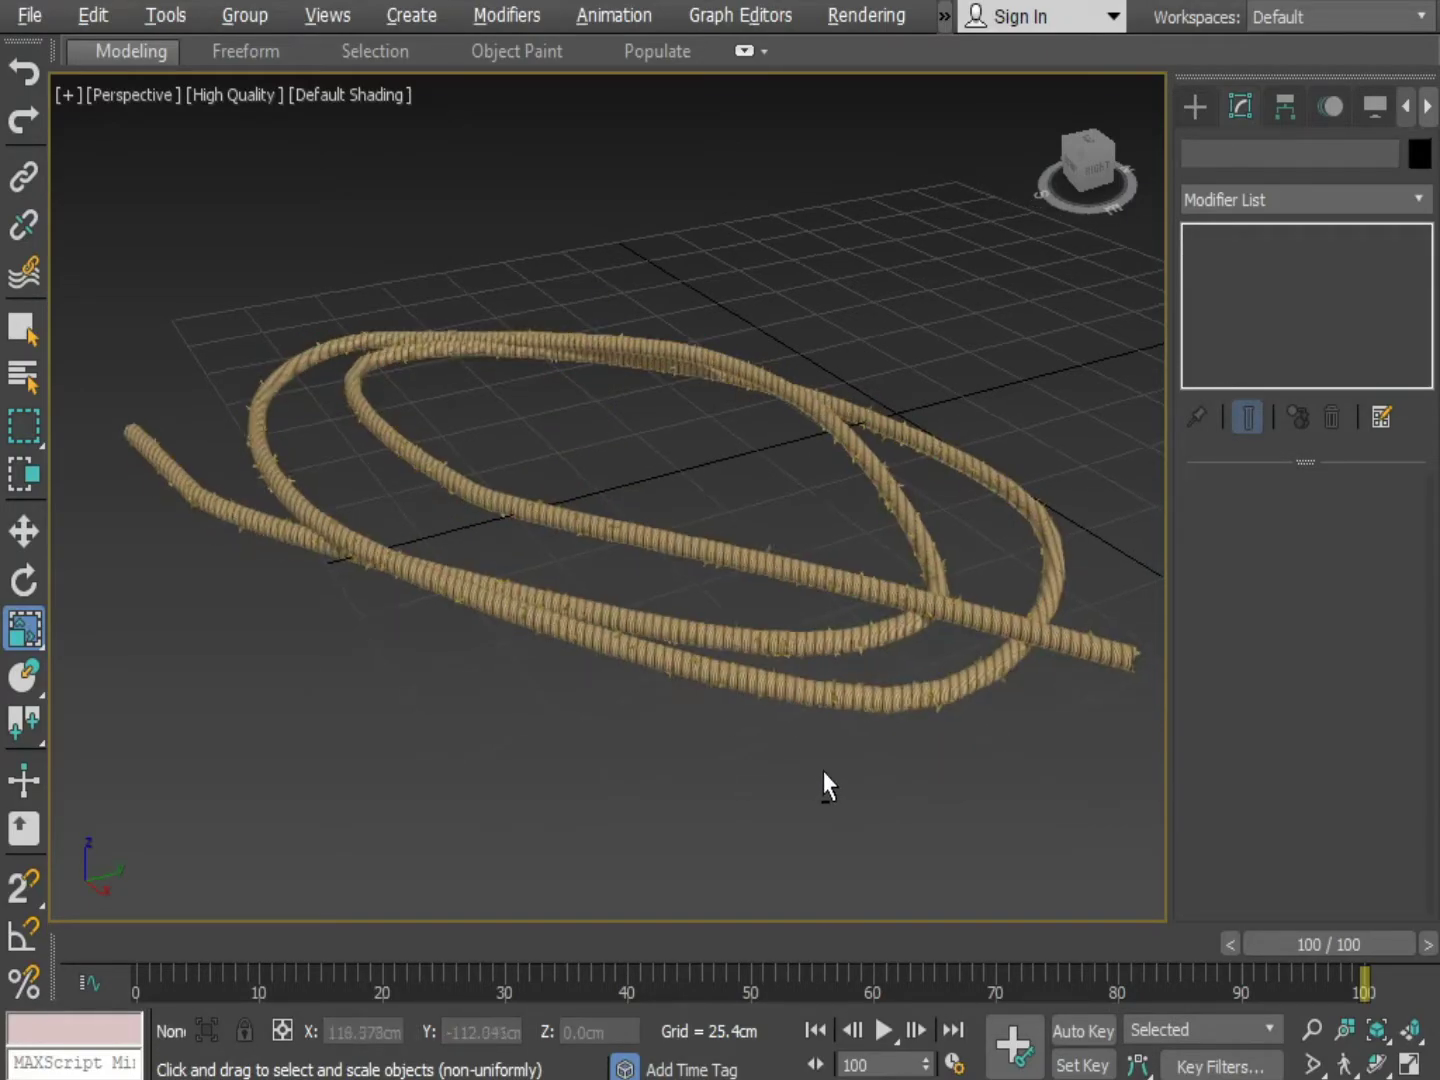
key("z")
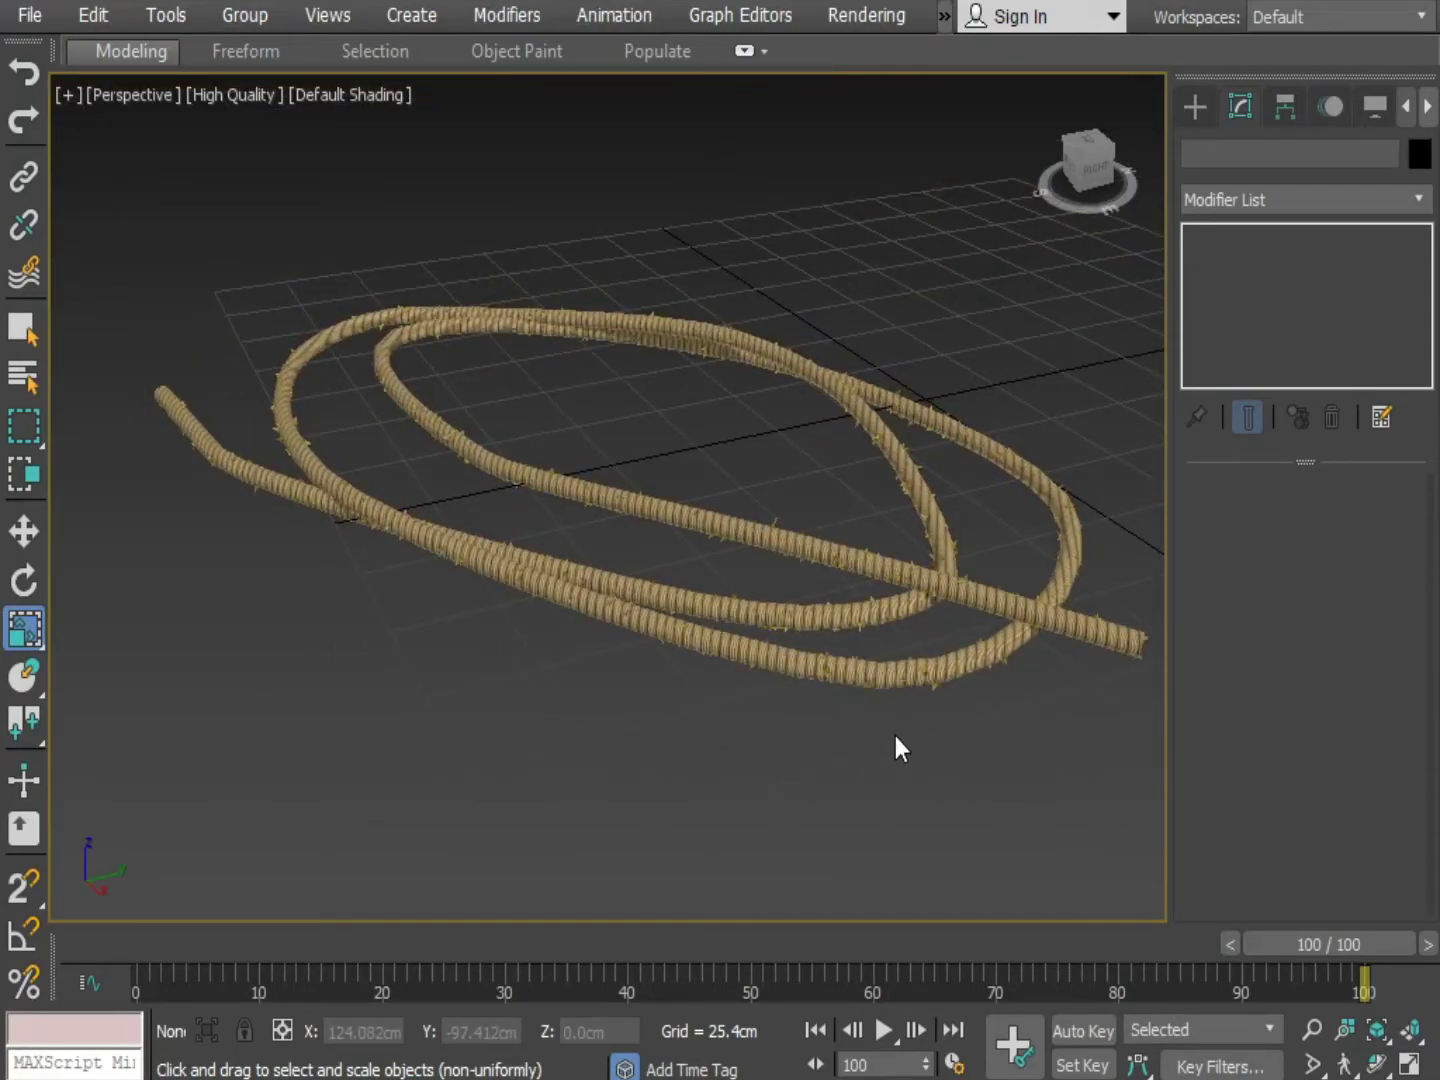
Select the rope and set its Hair and Fur hair count to 500.
left_click(878, 672)
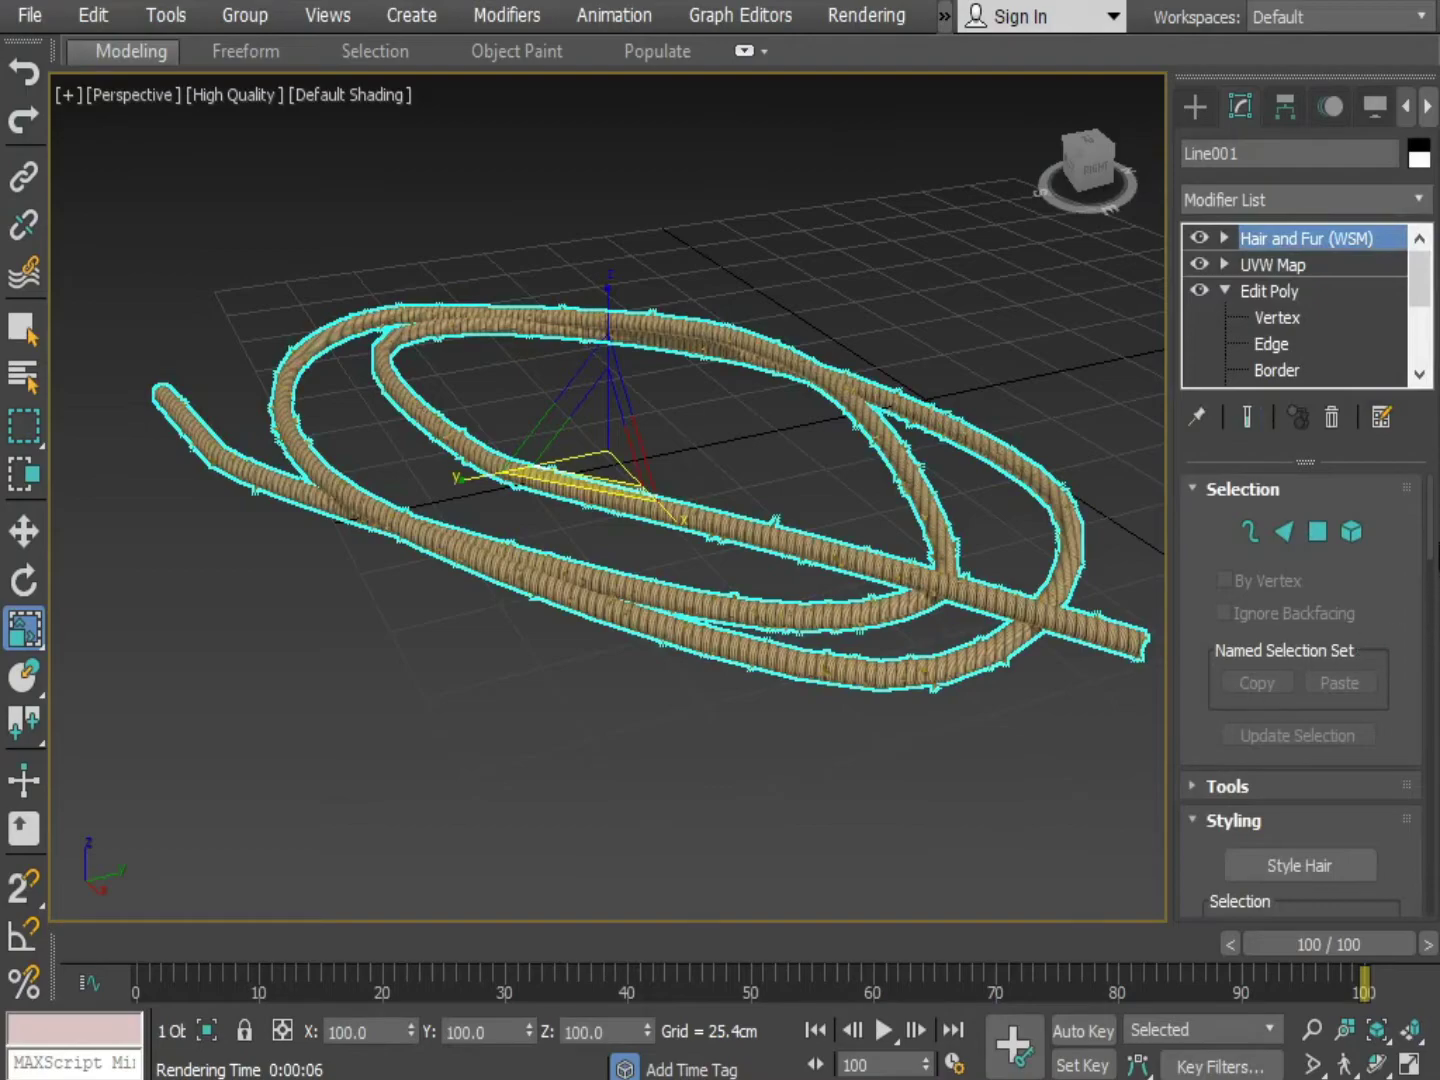
left_click_drag(1432, 520, 1430, 725)
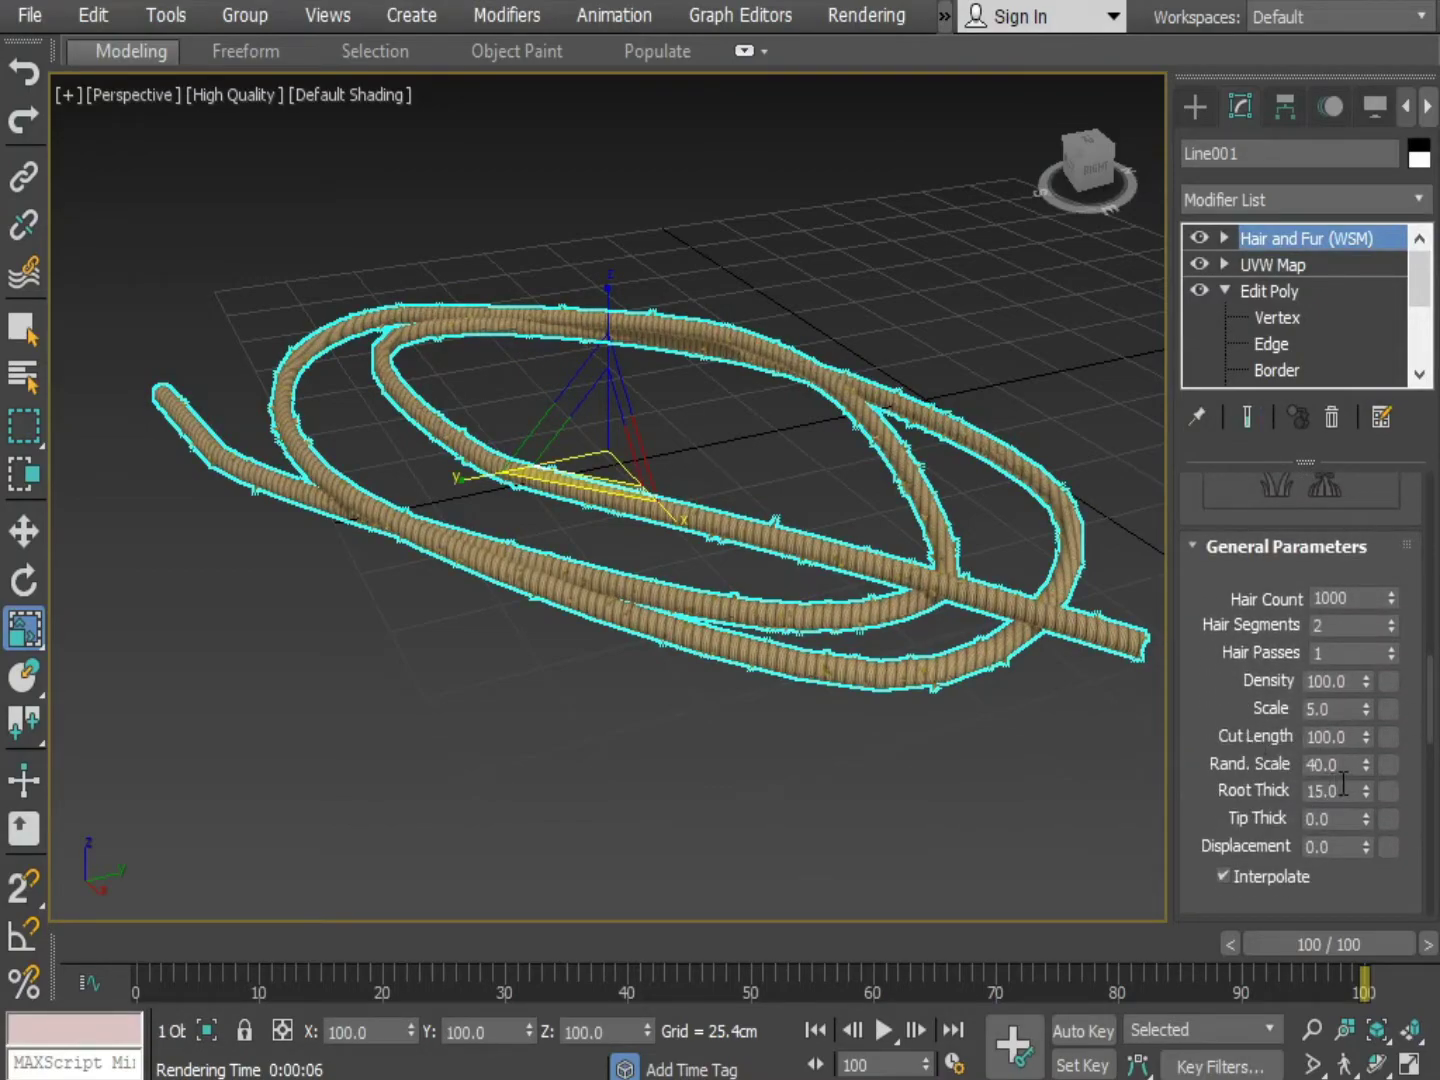
left_click(1351, 597)
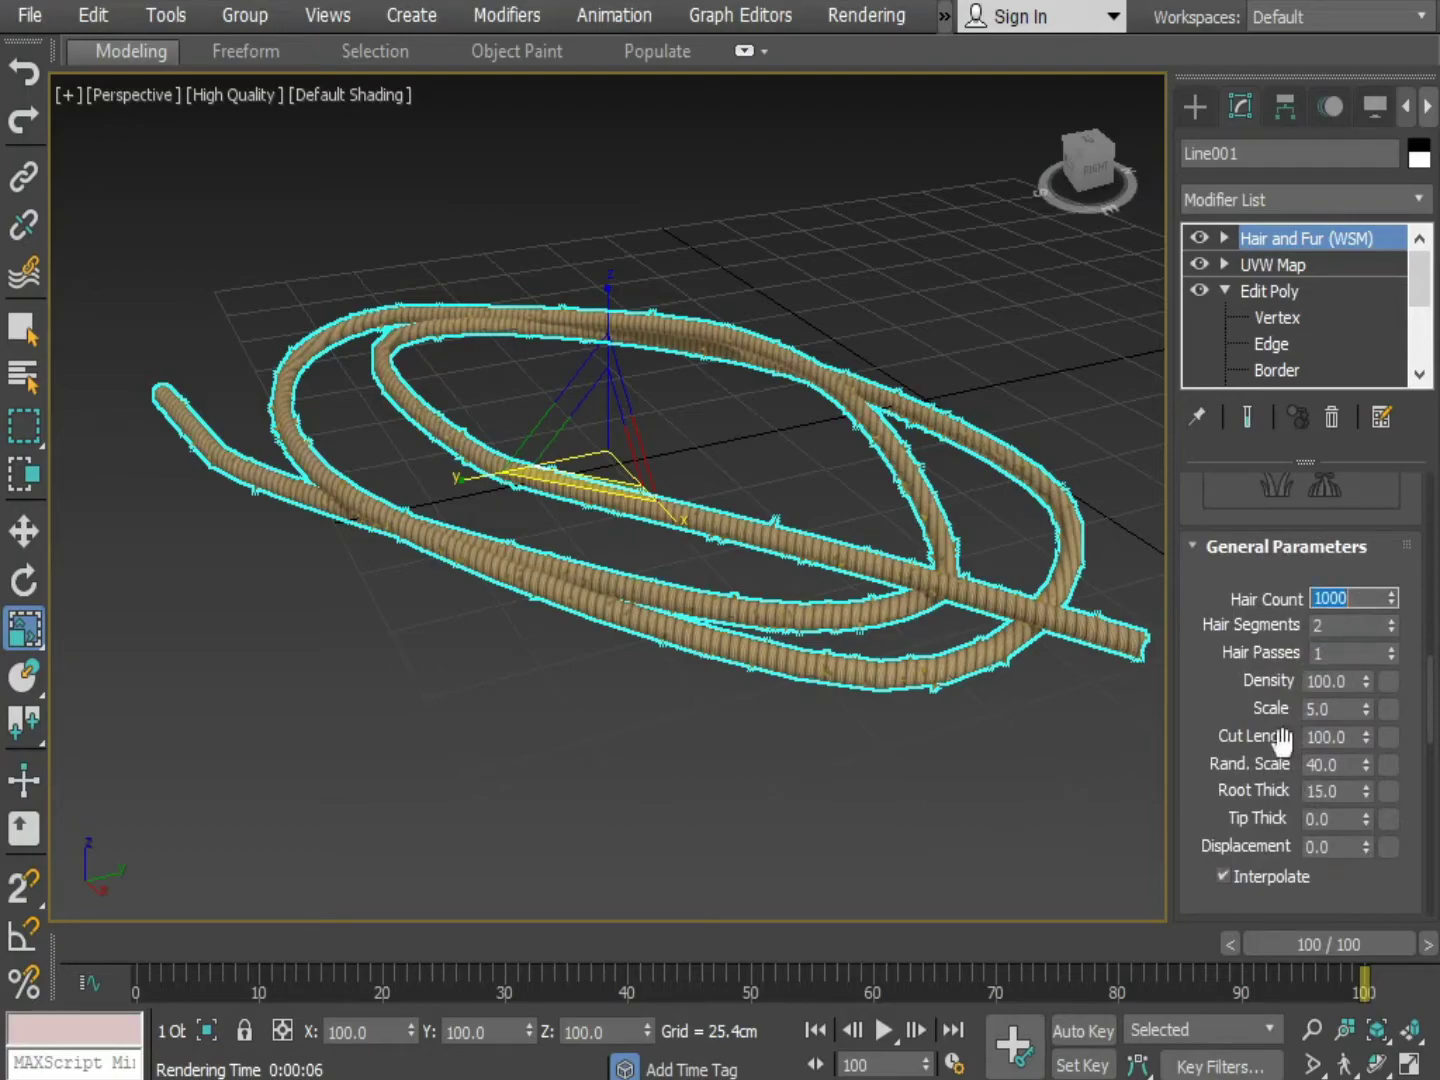
type("800")
key("Return")
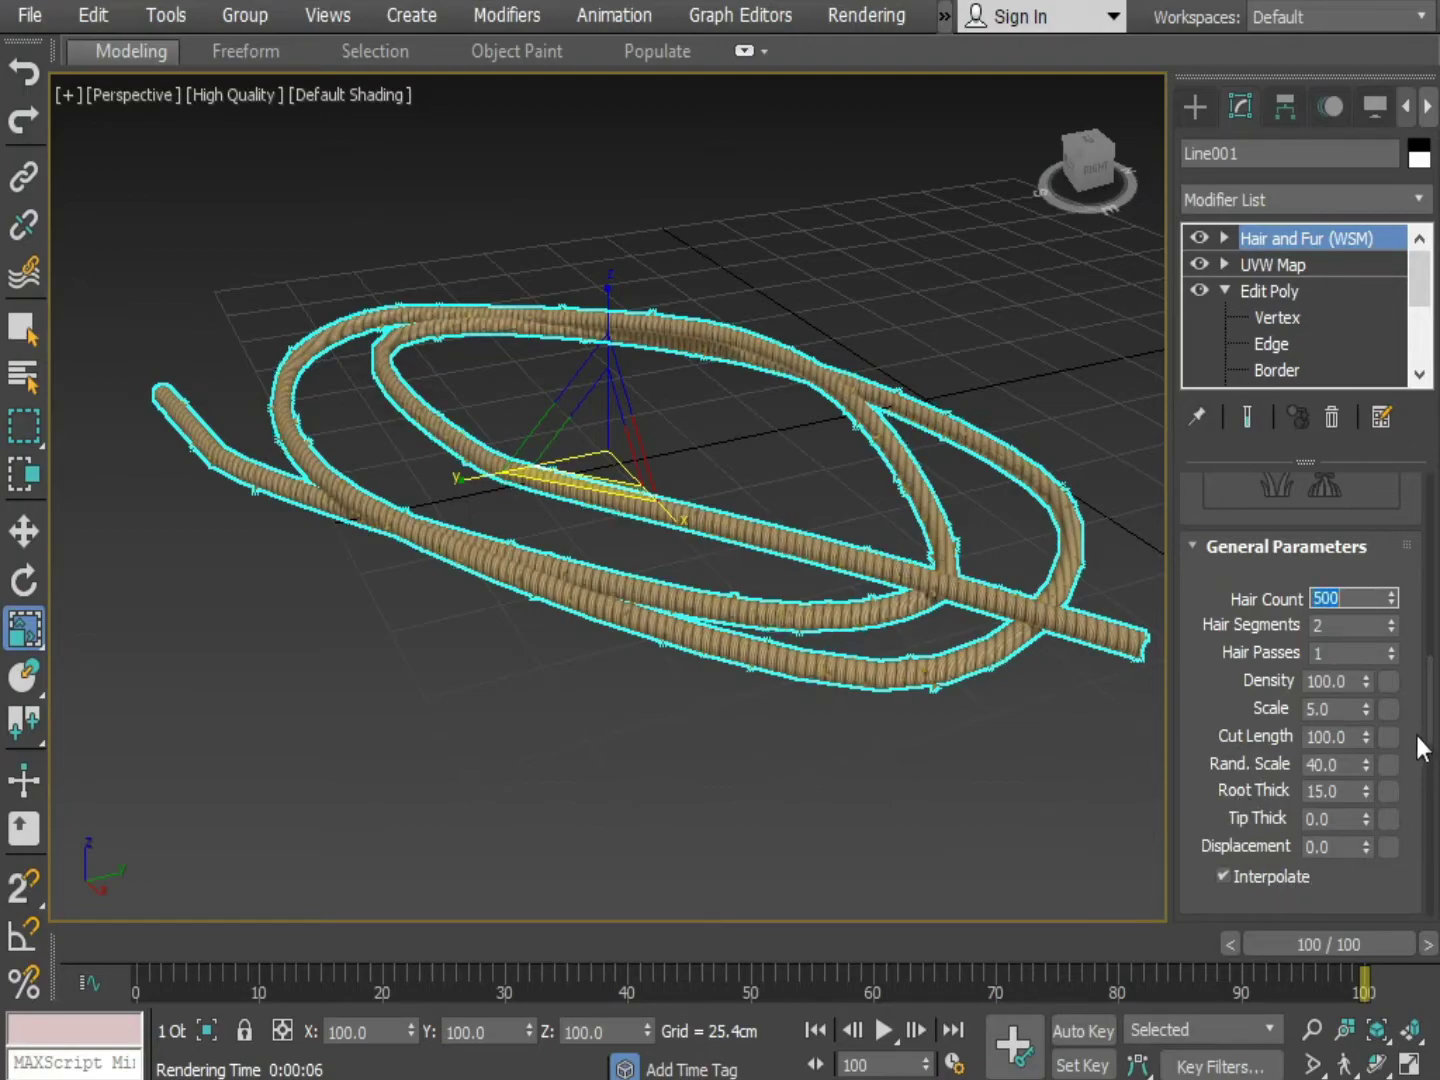
Set the hair density to 25 and the root thickness to 2.
left_click_drag(1366, 688, 993, 845)
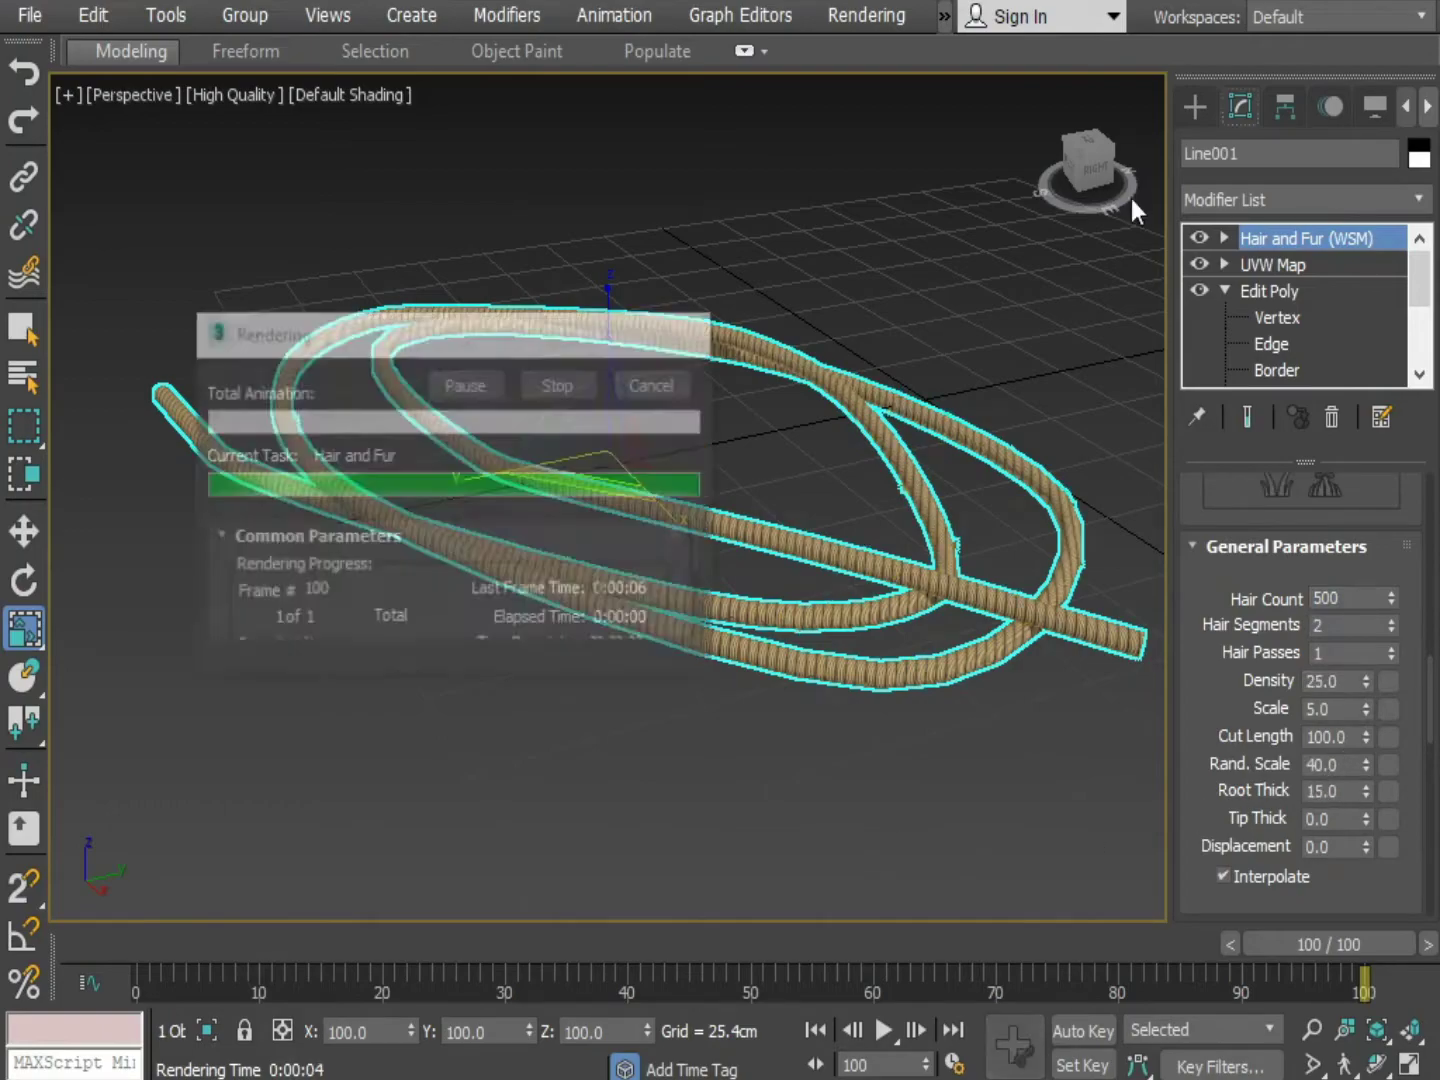
double_click(1334, 791)
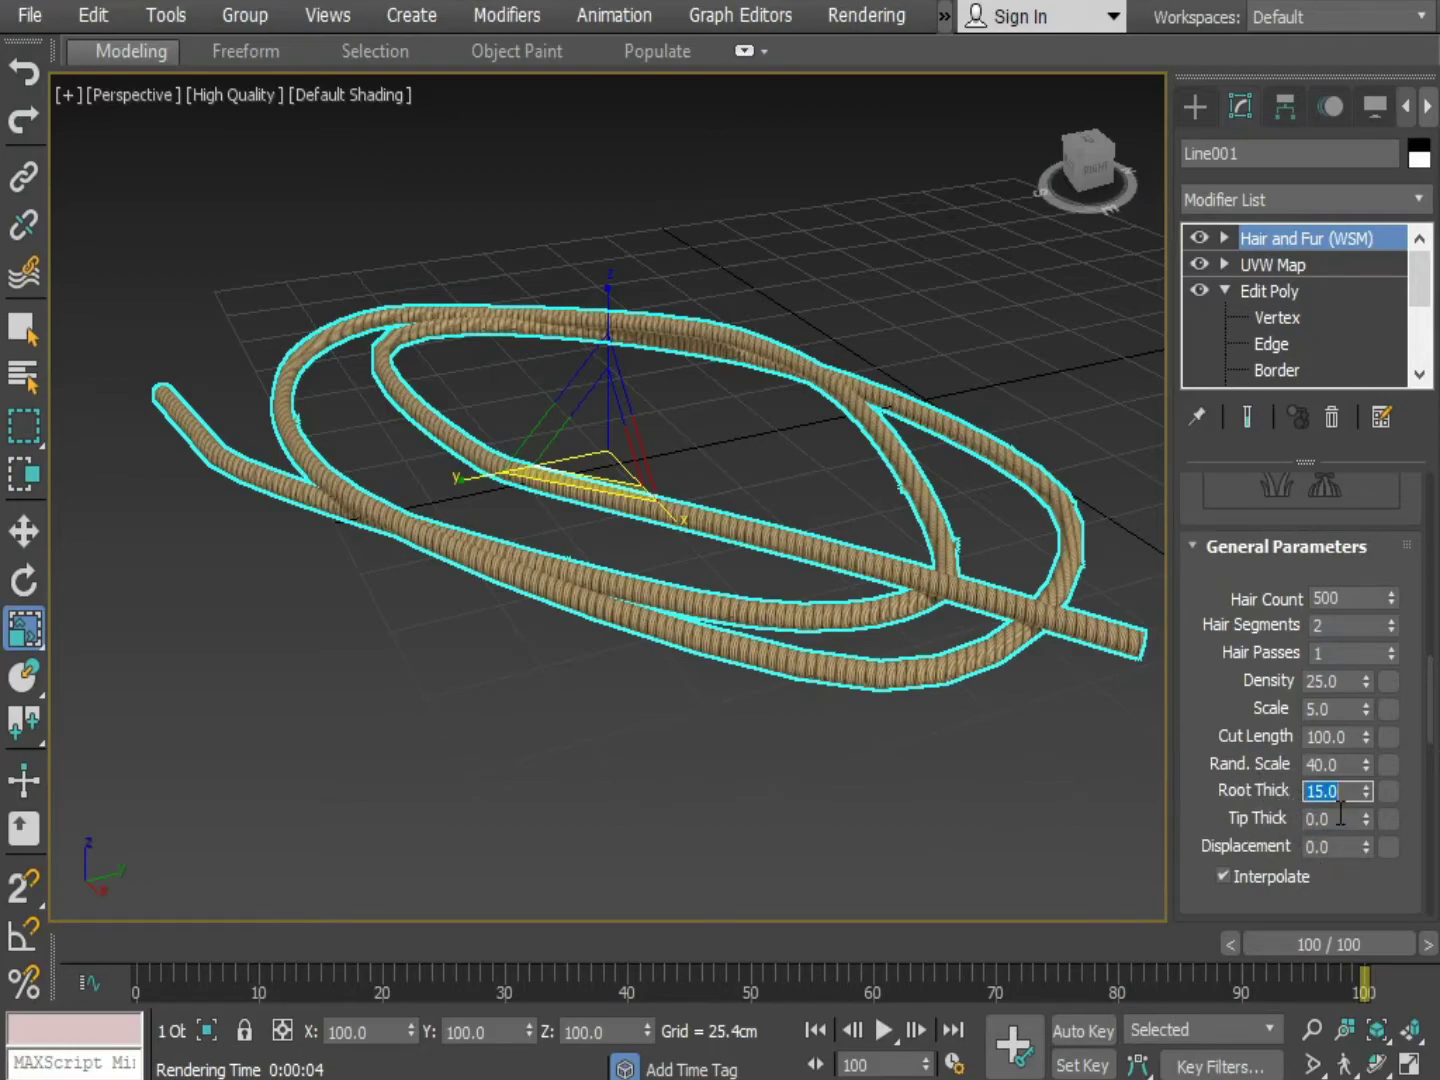
type("2")
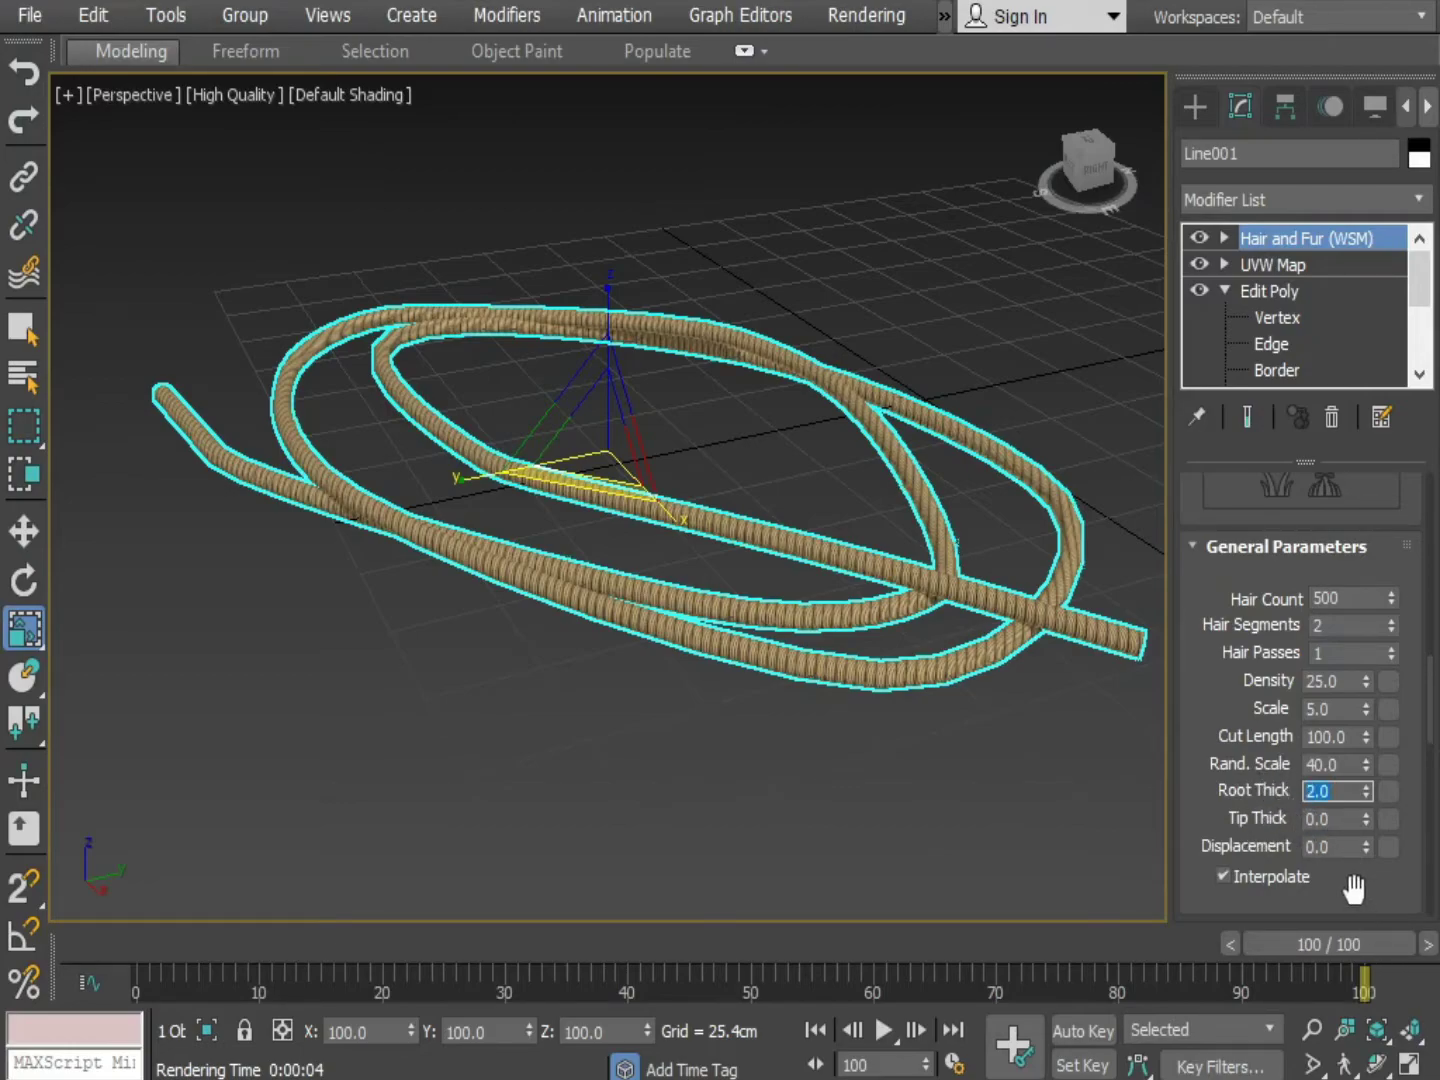